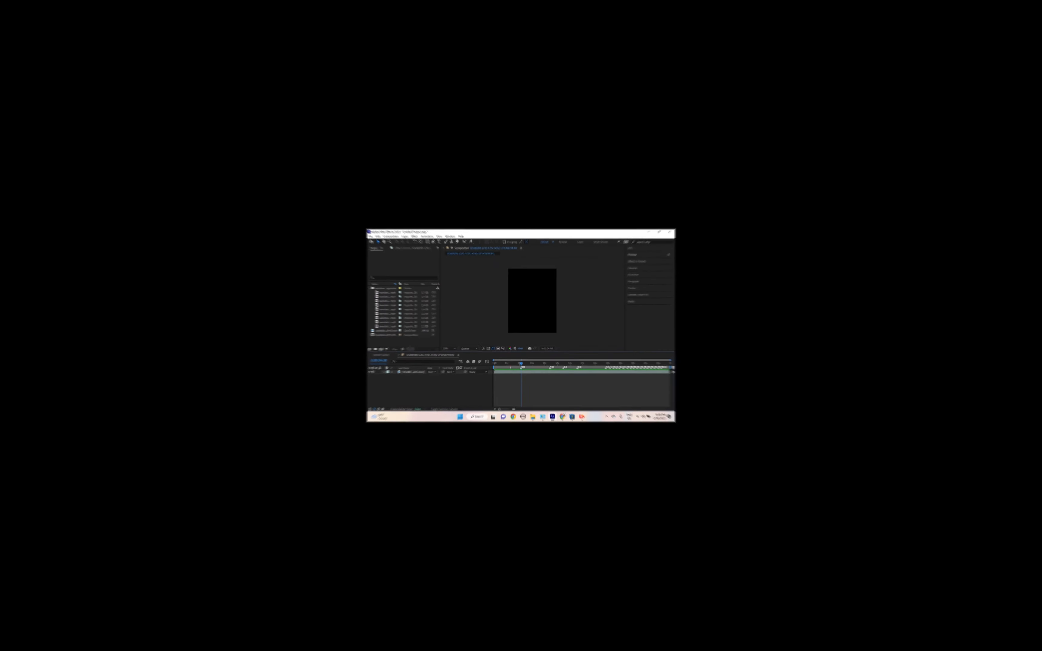
# Step: Scrub through the composition's timeline to review how the beat markers are placed across the audio clip
pyautogui.moveTo(521, 349); pyautogui.dragTo(534, 349)
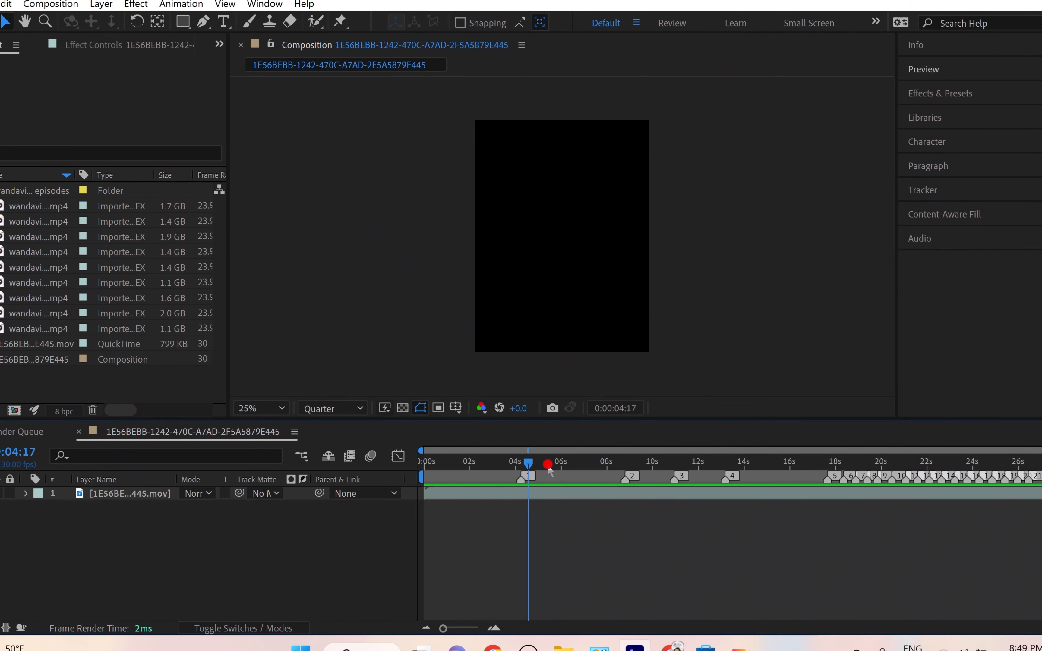
pyautogui.moveTo(629, 527); pyautogui.dragTo(860, 497)
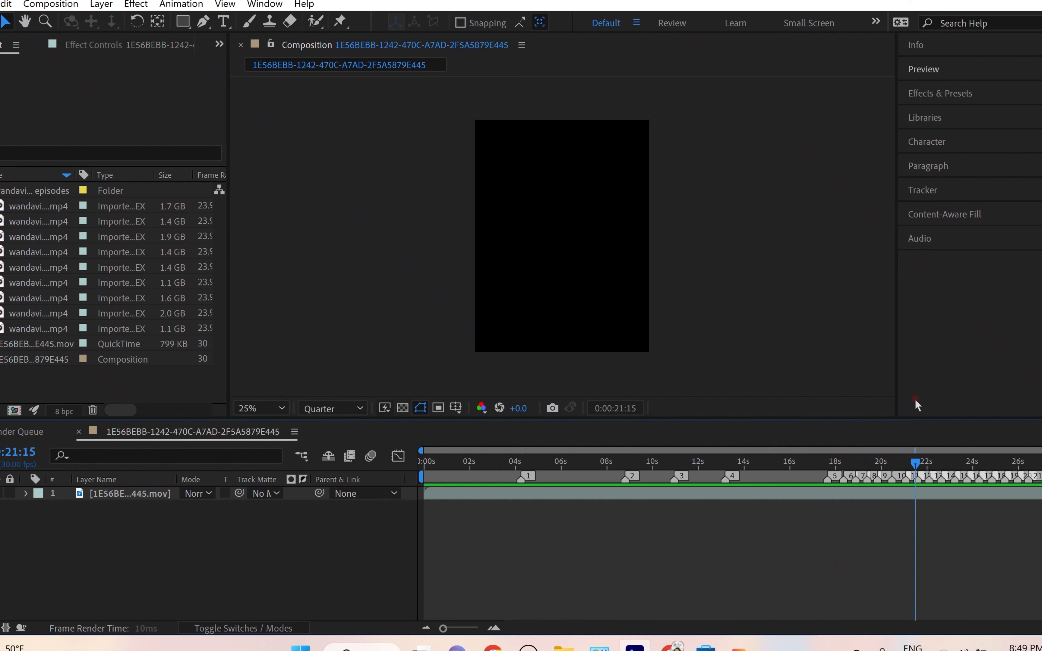
pyautogui.moveTo(915, 399); pyautogui.dragTo(827, 534)
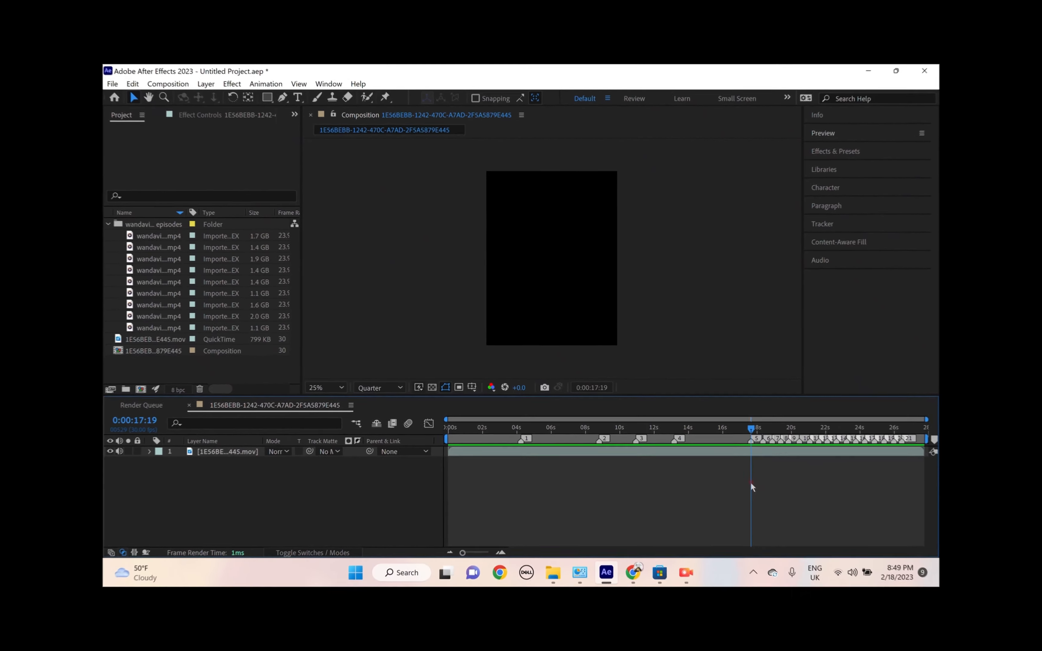
pyautogui.moveTo(750, 484); pyautogui.dragTo(646, 497)
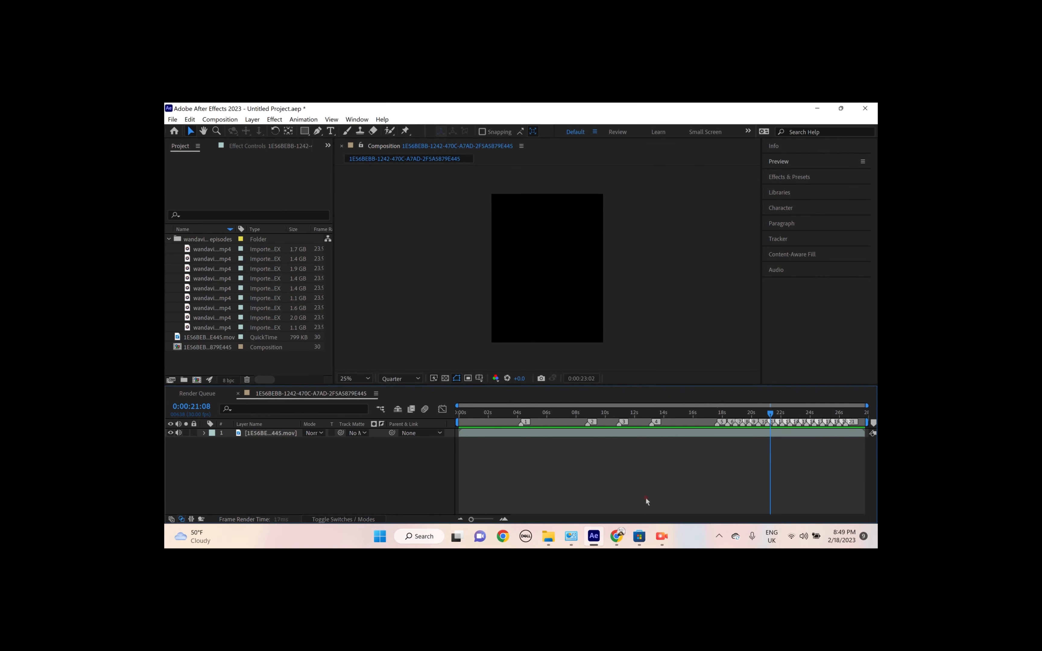
pyautogui.moveTo(645, 496); pyautogui.dragTo(588, 458)
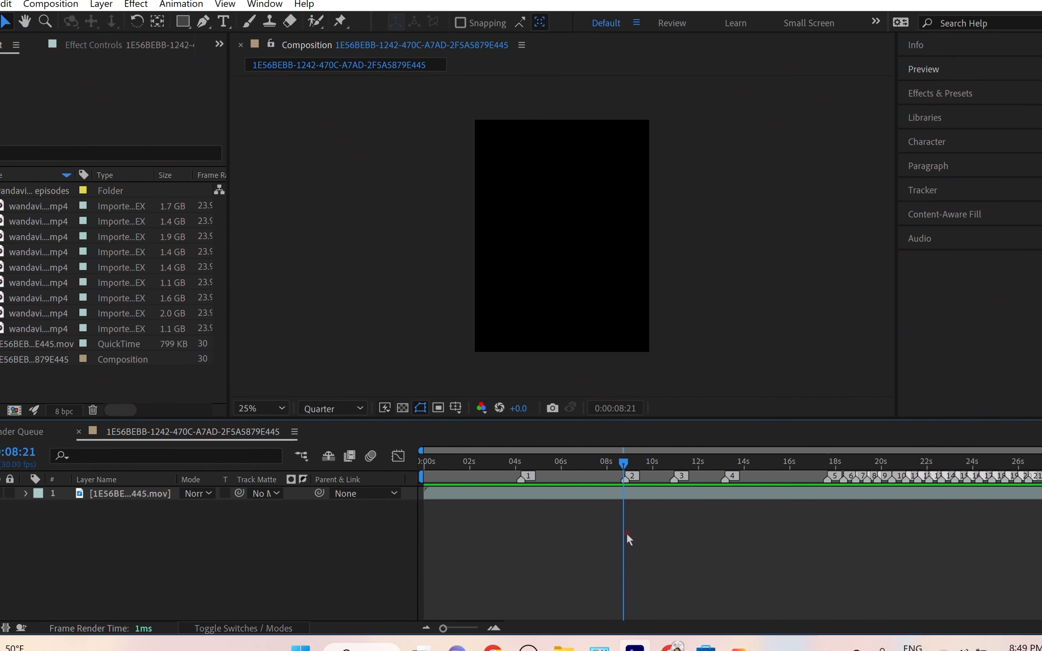
pyautogui.scroll(6, 610, 272)
pyautogui.scroll(-6, 610, 272)
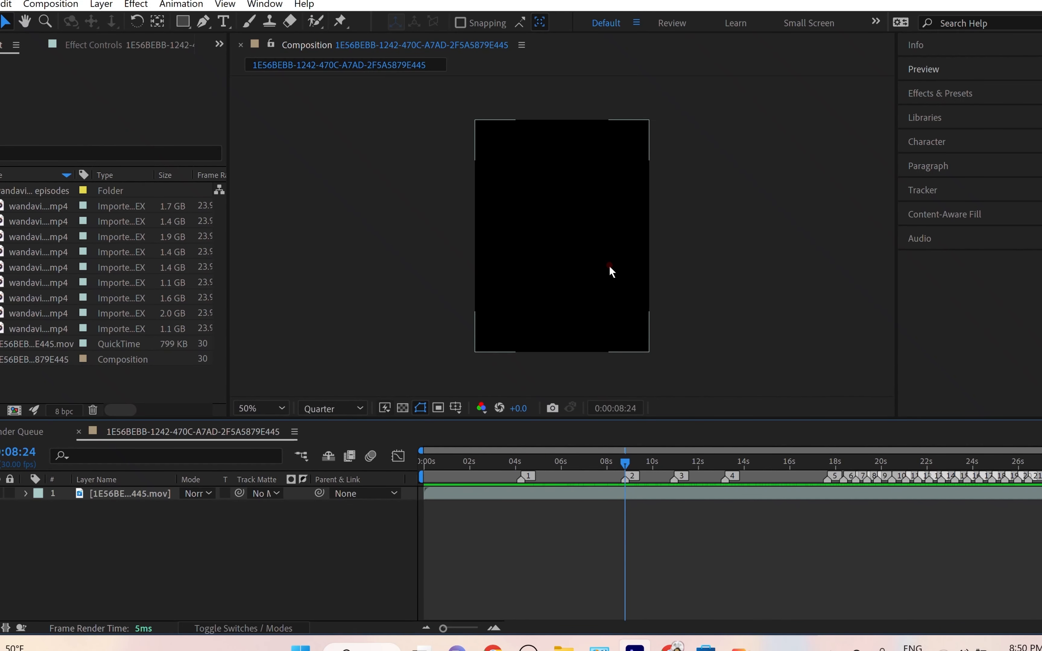
pyautogui.scroll(6, 610, 271)
pyautogui.scroll(-6, 611, 271)
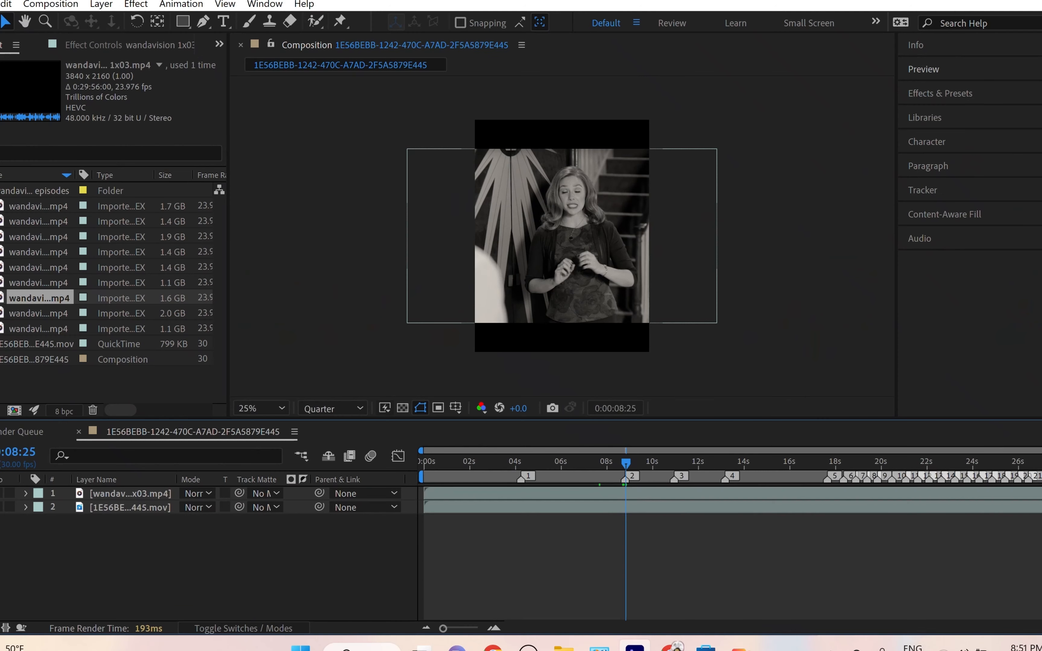
# Step: Enable frame blending and motion blur for the wandavision 1x03 layer and for the composition
pyautogui.click(274, 628)
pyautogui.click(247, 496)
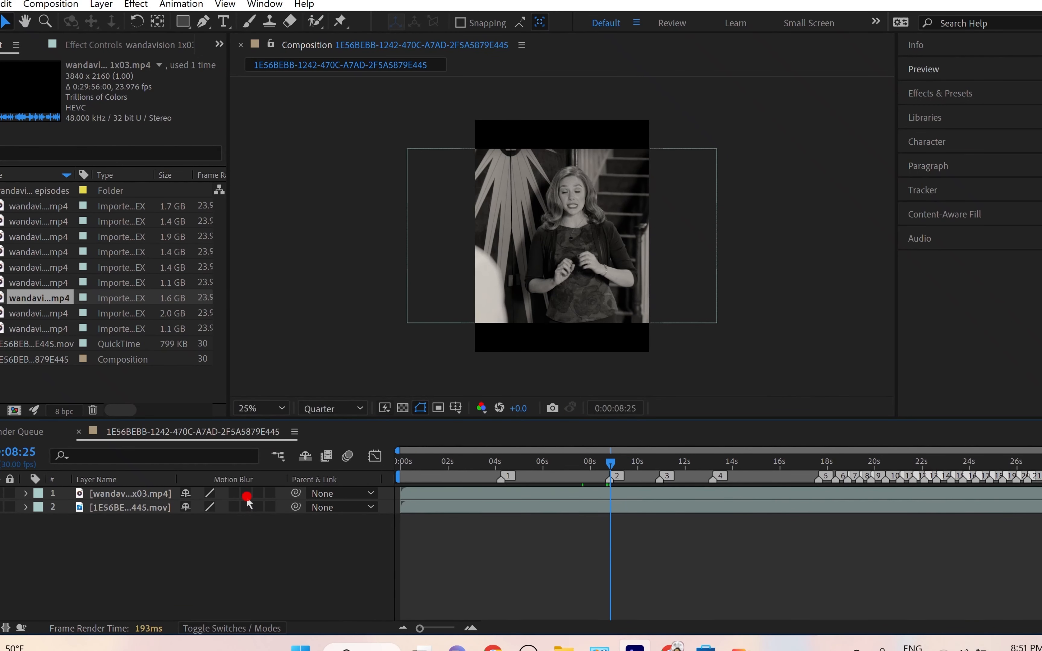
pyautogui.click(326, 456)
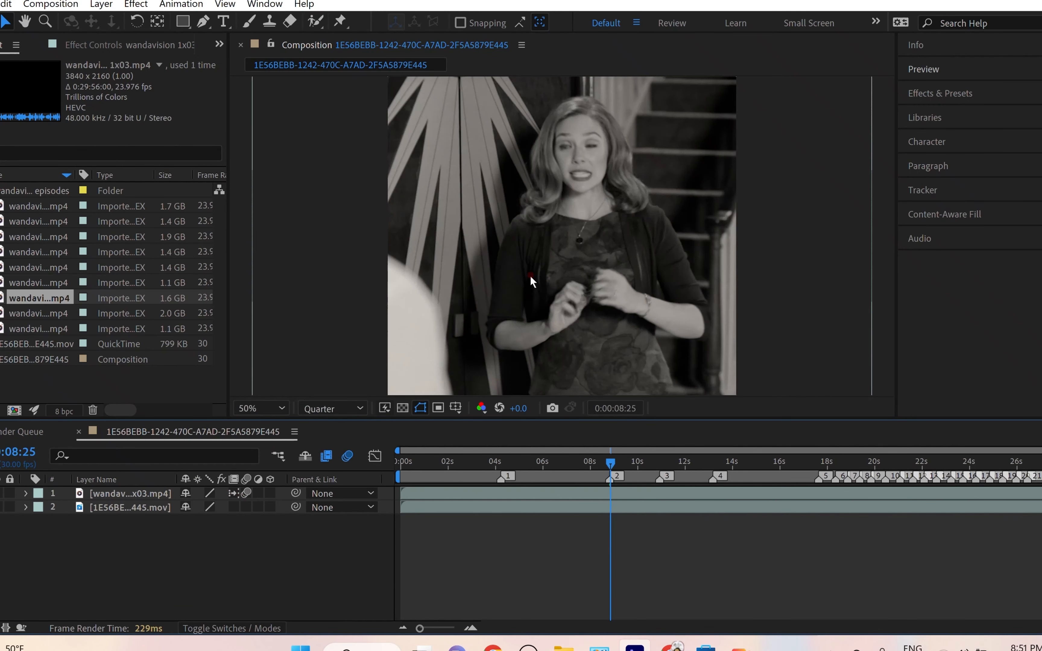
pyautogui.press('.')
pyautogui.press(',')
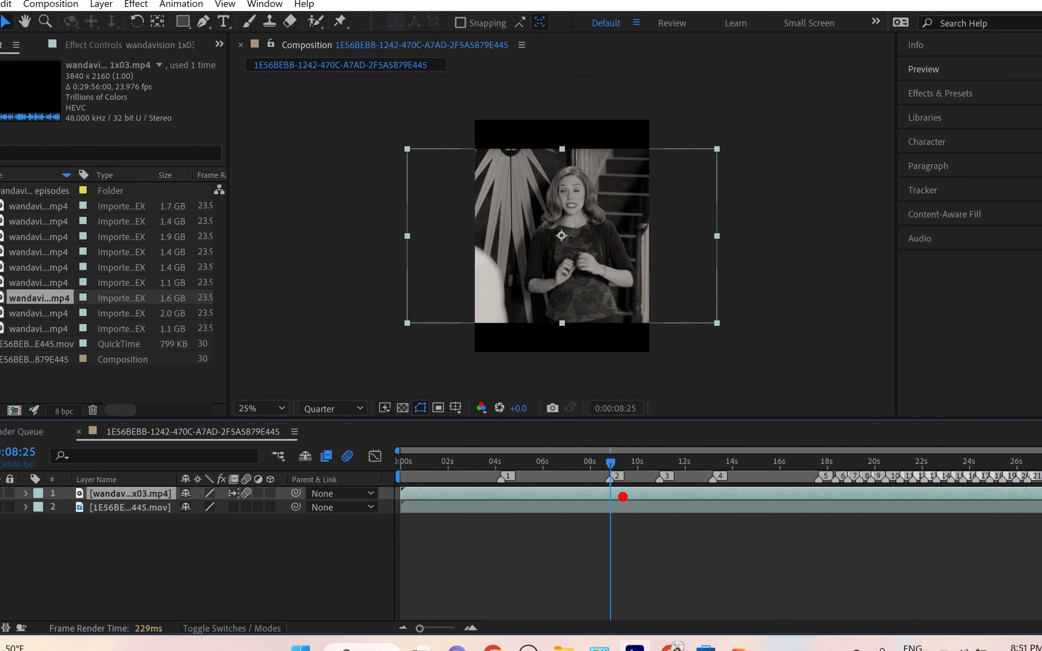
# Step: Open the wandavision 1x03 layer's footage and scrub to the living-room conversation at about 0:08:57
pyautogui.doubleClick(686, 495)
pyautogui.scroll(2, 575, 270)
pyautogui.moveTo(570, 237); pyautogui.dragTo(537, 316)
pyautogui.moveTo(499, 206); pyautogui.dragTo(508, 244)
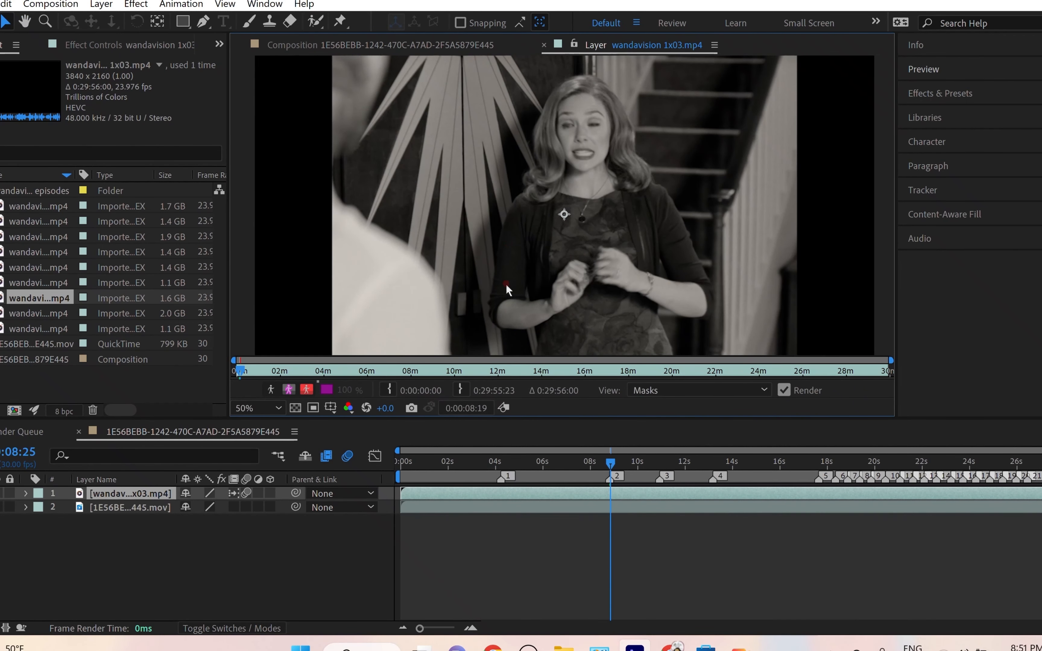
pyautogui.click(399, 370)
pyautogui.scroll(-1, 542, 302)
pyautogui.click(488, 371)
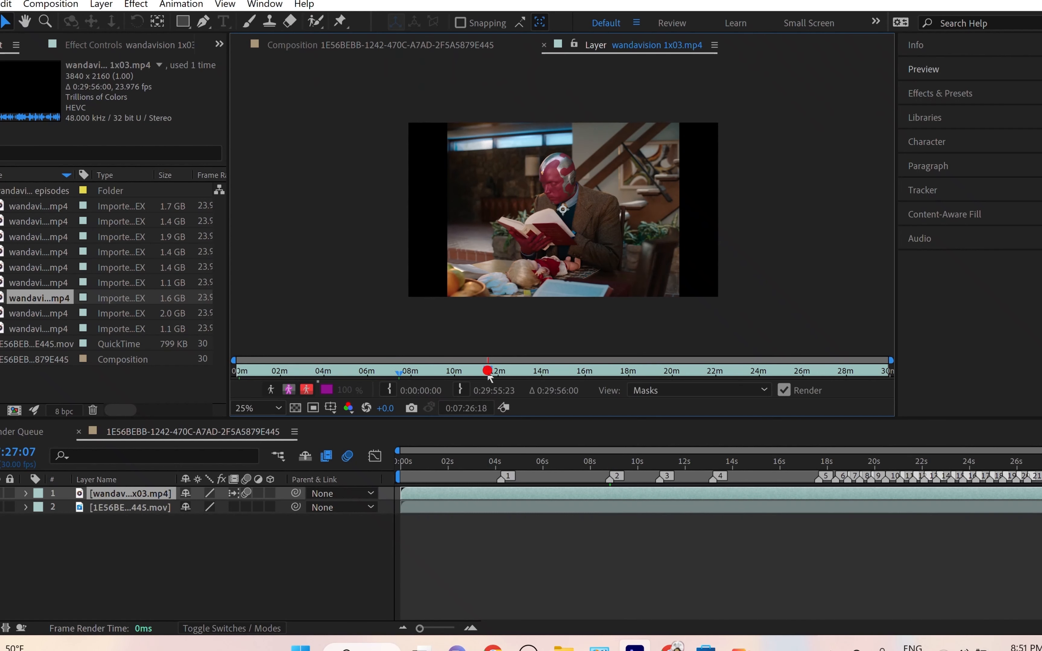
pyautogui.scroll(1, 574, 326)
pyautogui.click(533, 371)
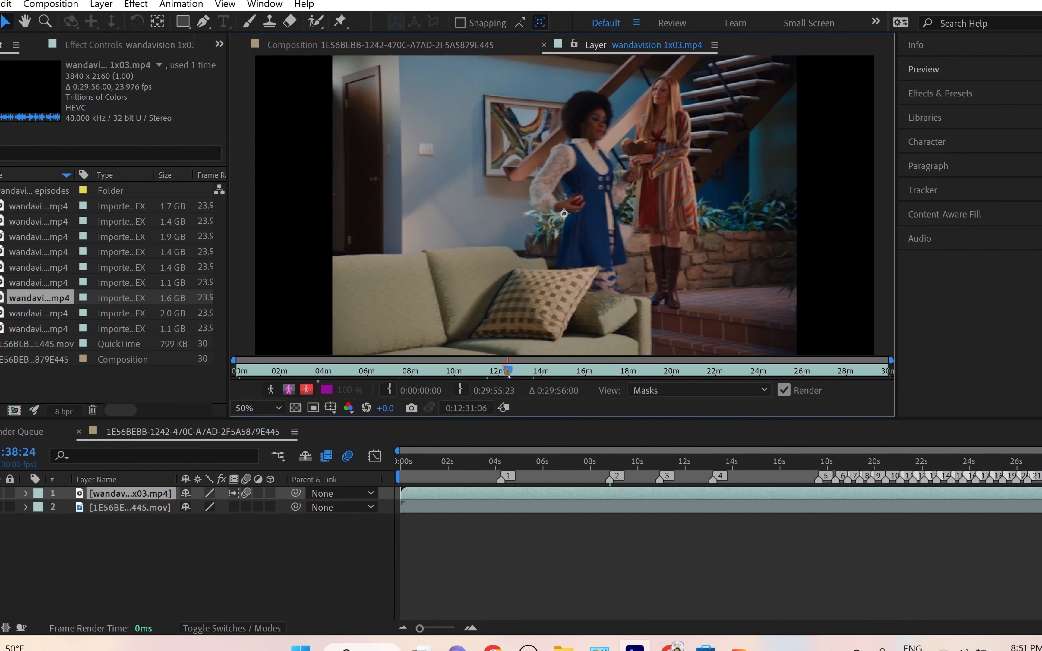
pyautogui.click(483, 363)
pyautogui.moveTo(484, 362); pyautogui.dragTo(456, 360)
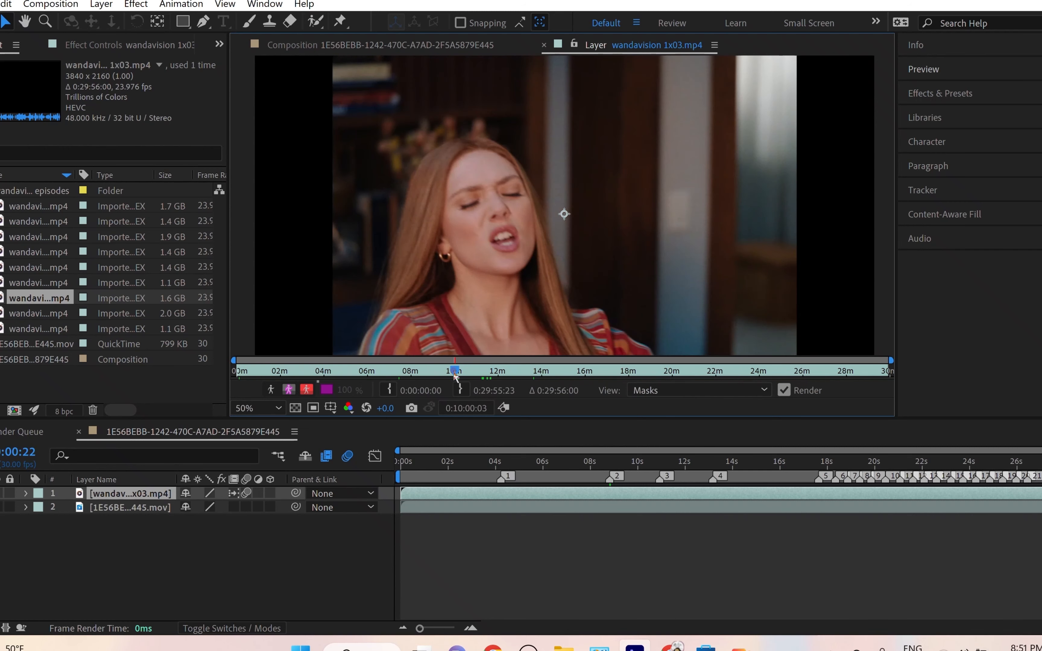
pyautogui.click(441, 373)
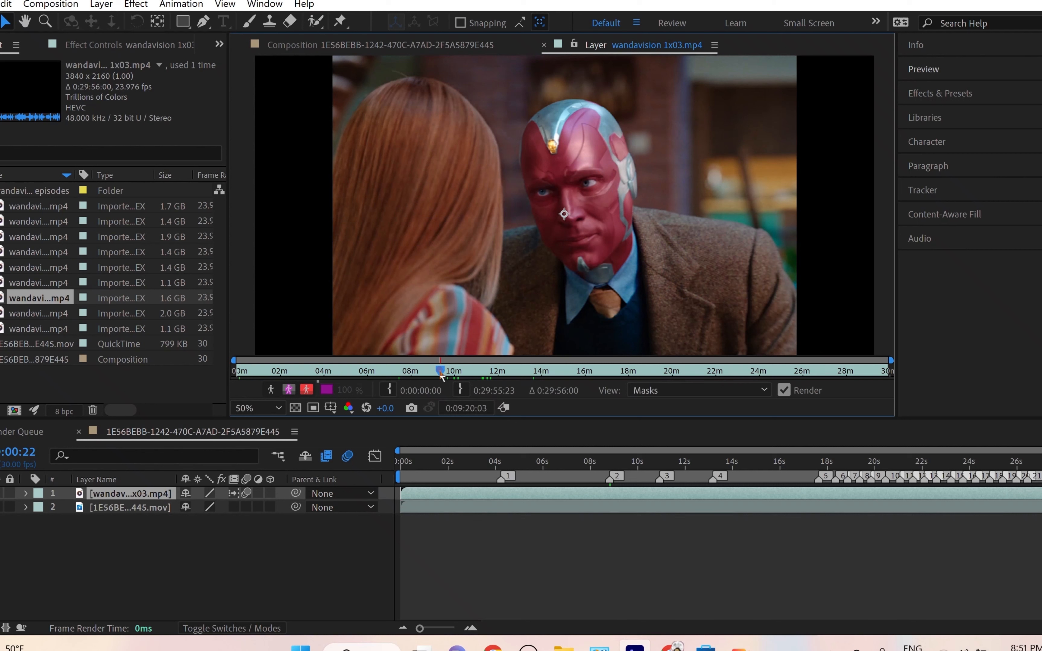
pyautogui.moveTo(442, 374); pyautogui.dragTo(433, 376)
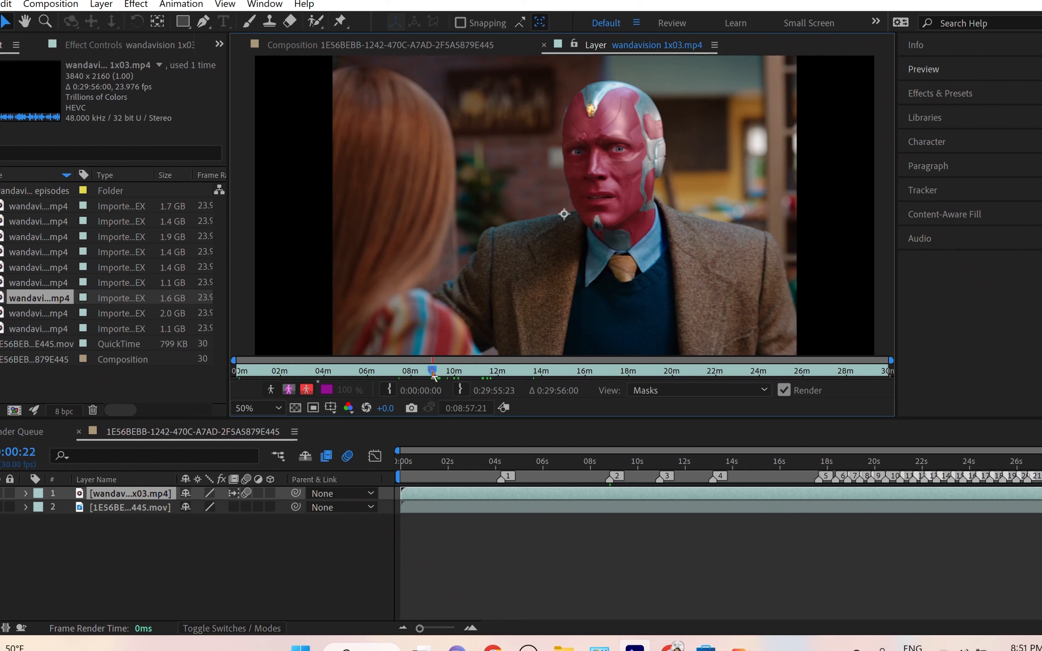
# Step: Start the episode clip at 0:00:00 with the shot of the woman in the striped sweater and shift it sideways to centre her
pyautogui.scroll(3, 668, 164)
pyautogui.moveTo(664, 164); pyautogui.dragTo(211, 530)
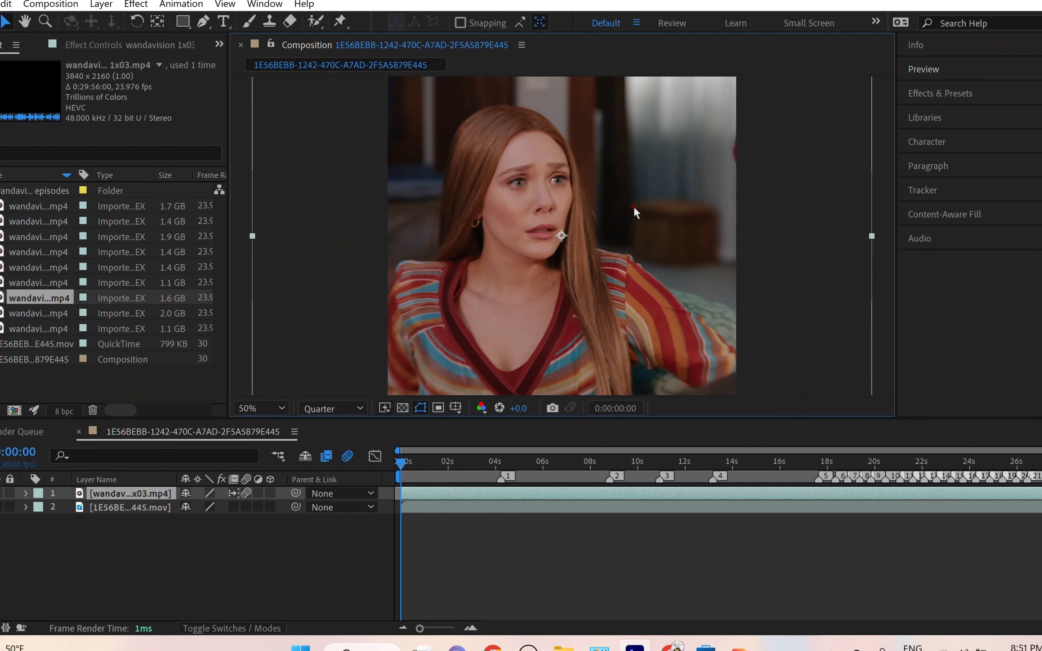
pyautogui.click(634, 206)
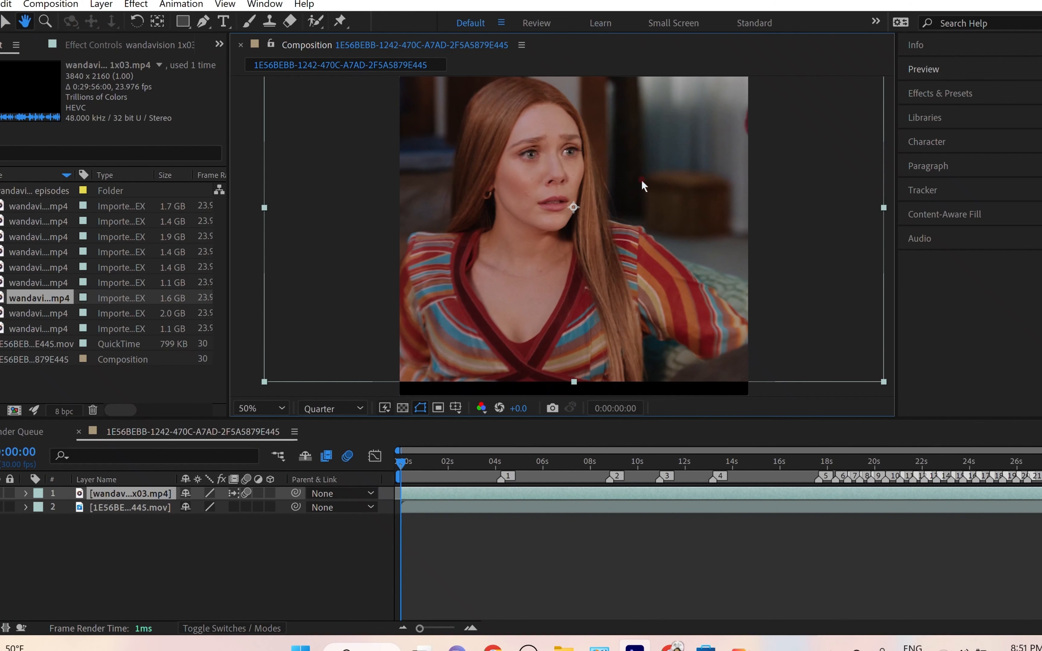
pyautogui.scroll(-1, 562, 323)
pyautogui.moveTo(584, 201); pyautogui.dragTo(612, 201)
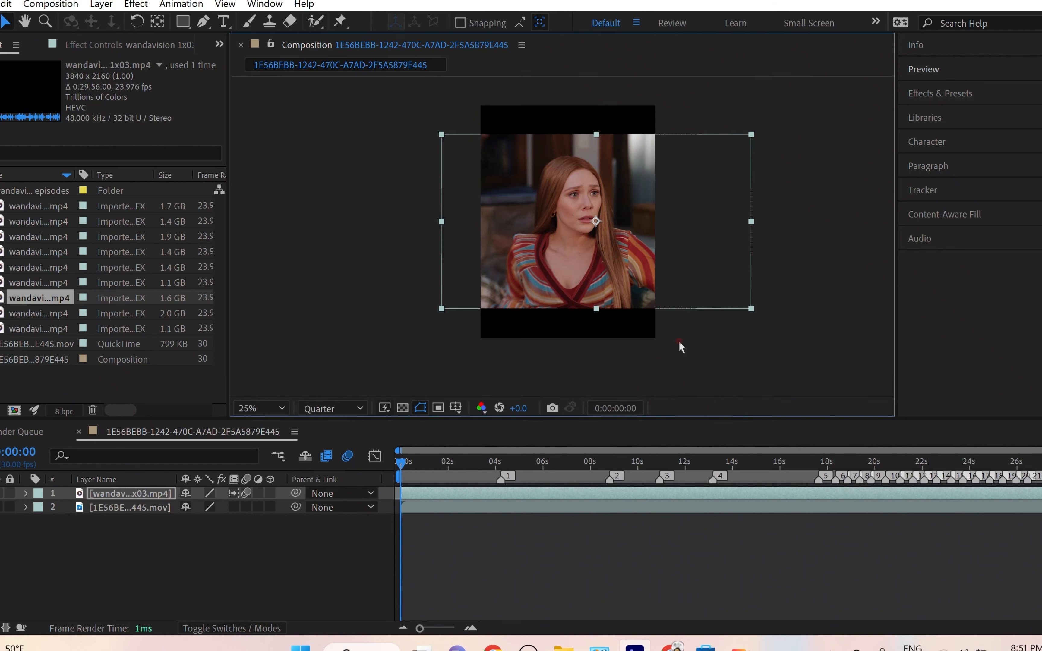
pyautogui.scroll(2, 607, 179)
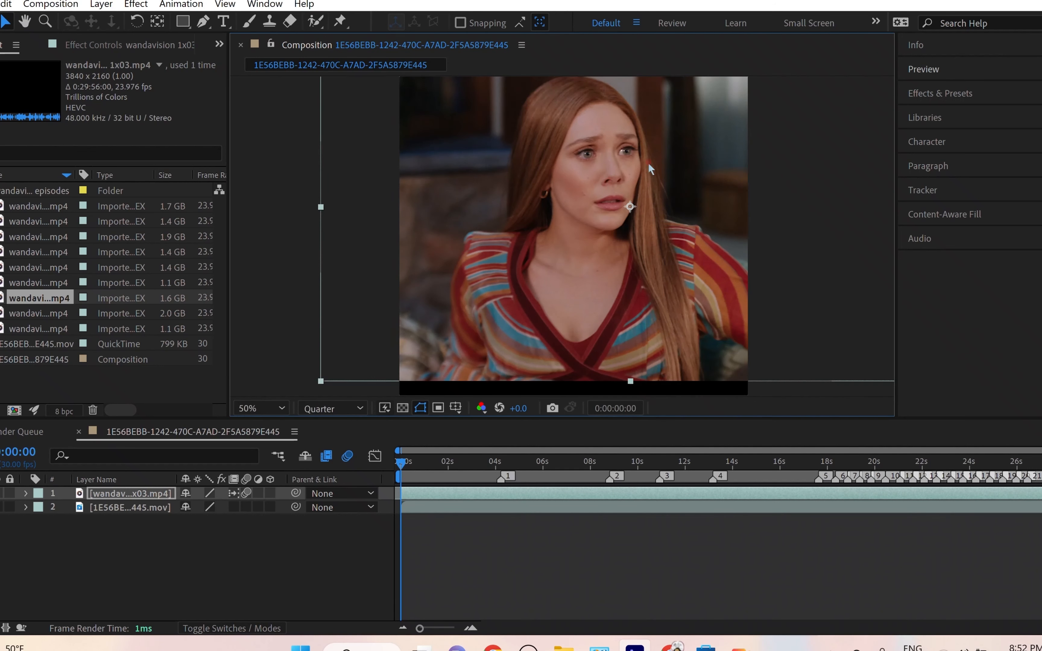
pyautogui.moveTo(458, 289); pyautogui.dragTo(461, 140)
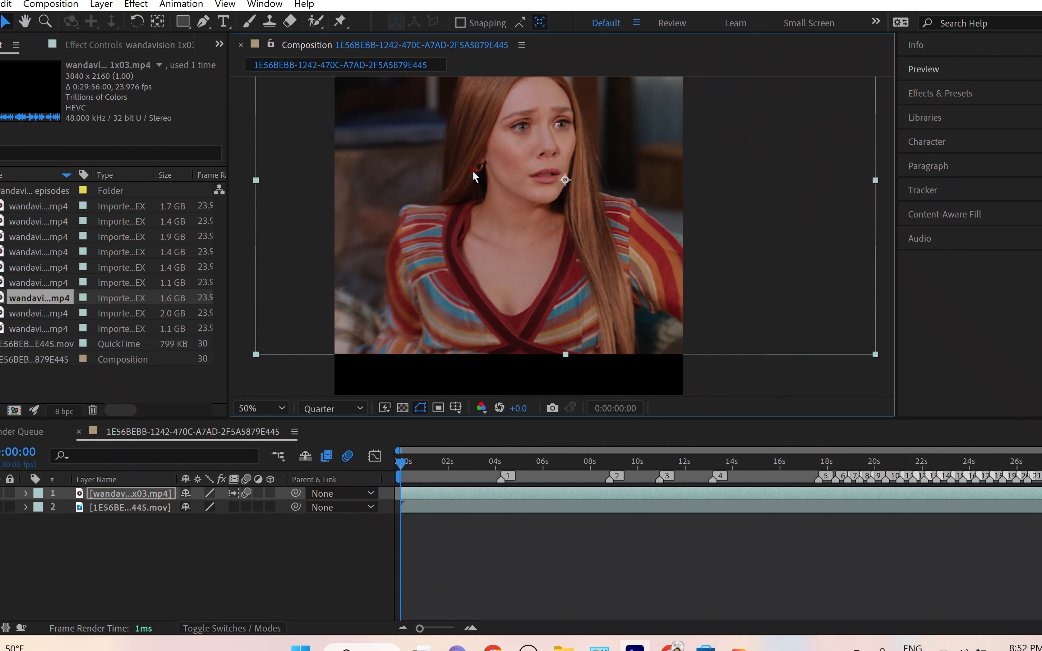
# Step: Split the episode layer at marker 2, at 0:00:08:24
pyautogui.scroll(-1, 751, 267)
pyautogui.moveTo(477, 460); pyautogui.dragTo(611, 460)
pyautogui.hotkey('ctrl', 'shift', 'd')
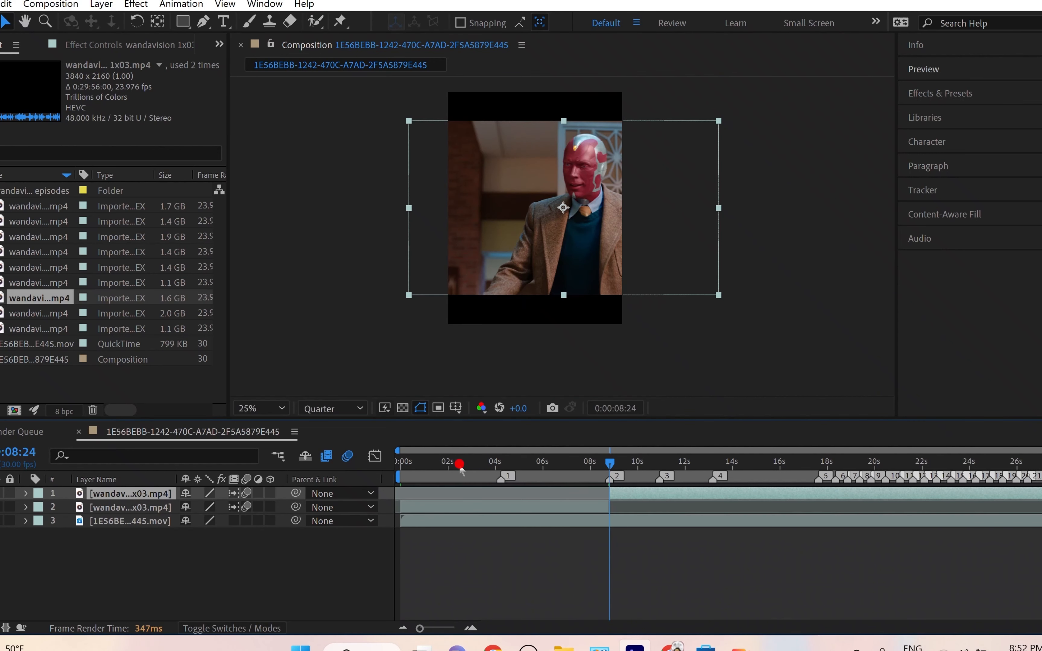
# Step: Return to the composition's start and scale up the first clip segment until it fills the whole frame height
pyautogui.press('Home')
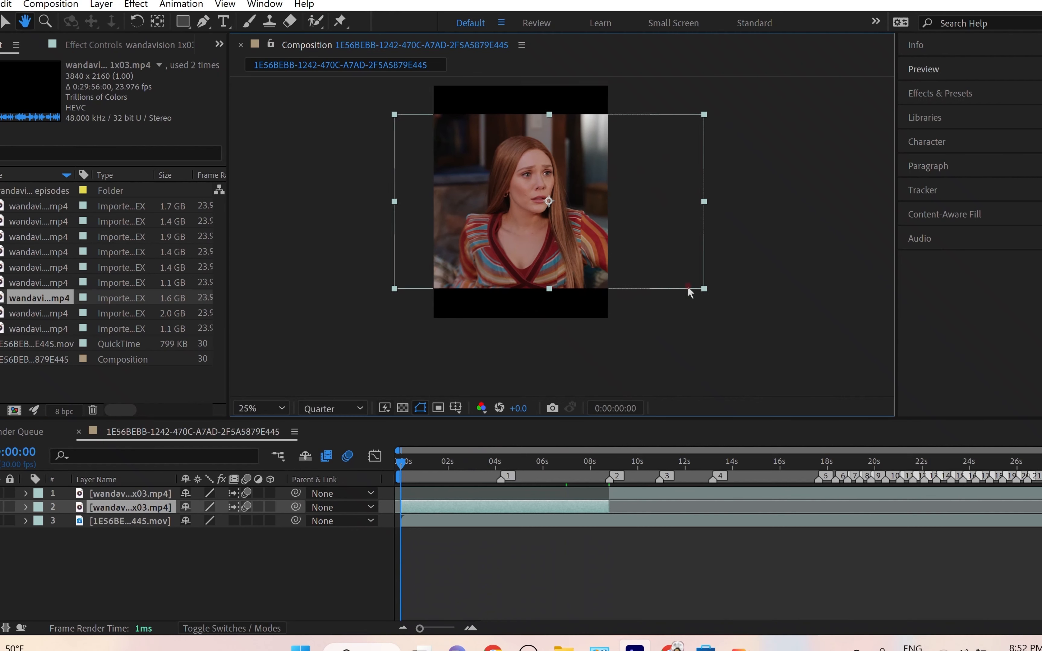
pyautogui.scroll(1, 668, 258)
pyautogui.scroll(-1, 667, 258)
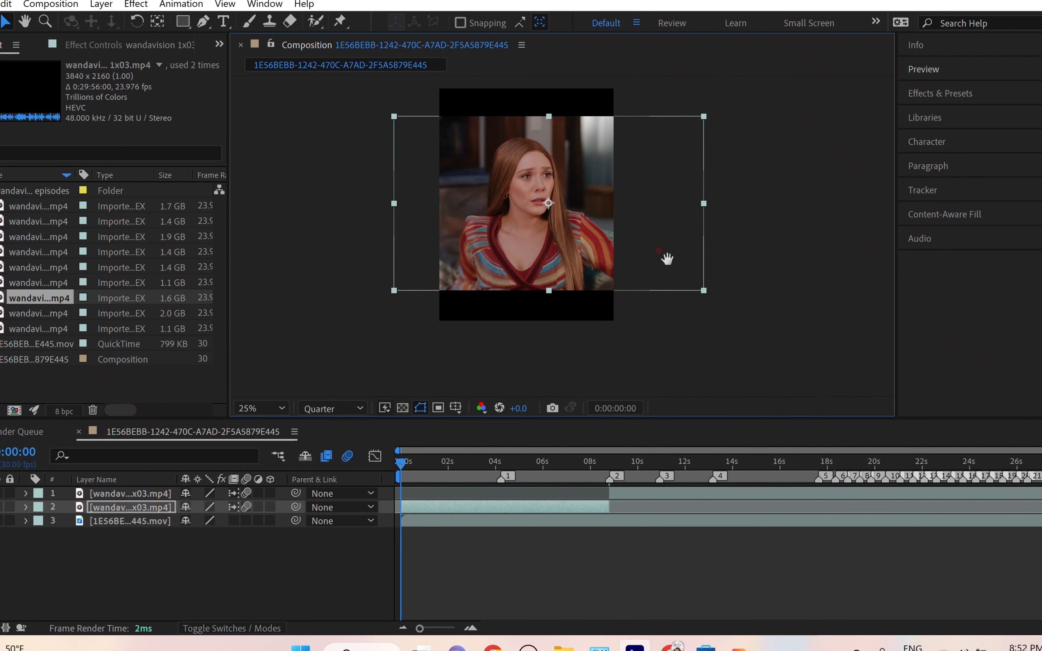
pyautogui.moveTo(711, 303)
pyautogui.mouseDown()
pyautogui.moveTo(718, 337)
pyautogui.moveTo(705, 311)
pyautogui.mouseUp()
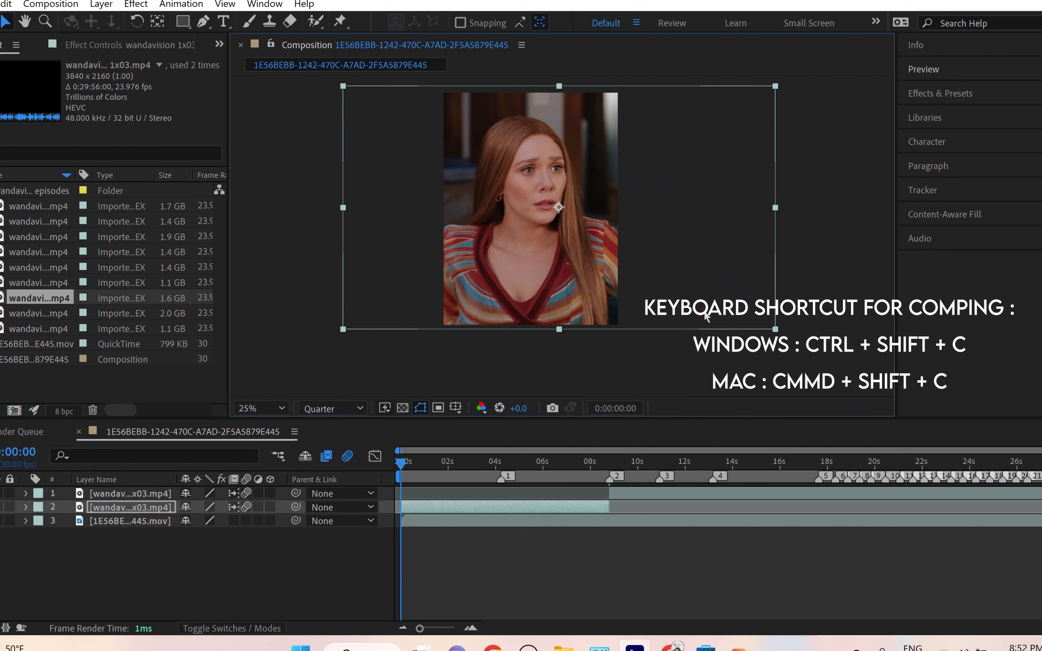
# Step: Pre-compose the first clip segment, moving all attributes into the new composition and adjusting its duration to the layer's time span
pyautogui.hotkey('ctrl', 'shift', 'c')
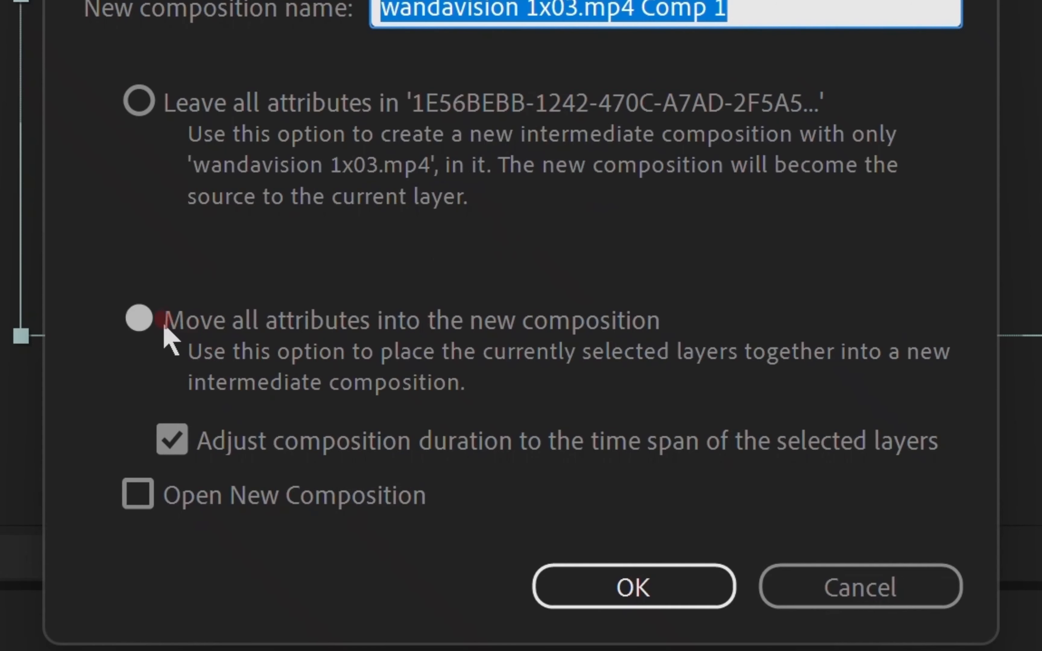
pyautogui.click(652, 579)
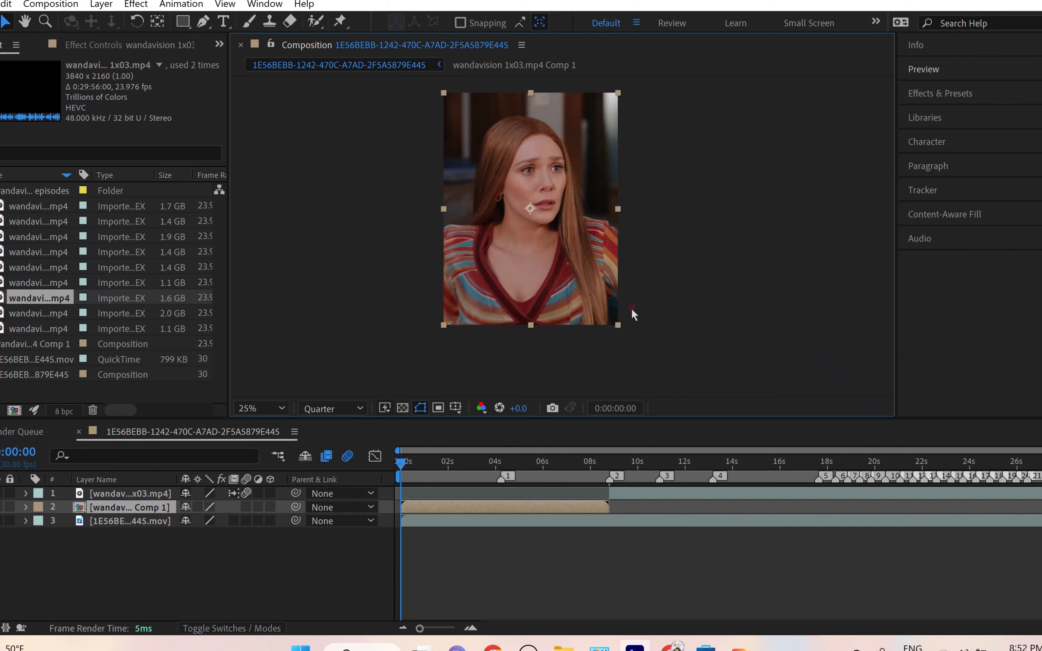
pyautogui.moveTo(573, 262); pyautogui.dragTo(586, 281)
pyautogui.scroll(2, 586, 279)
pyautogui.scroll(-2, 557, 354)
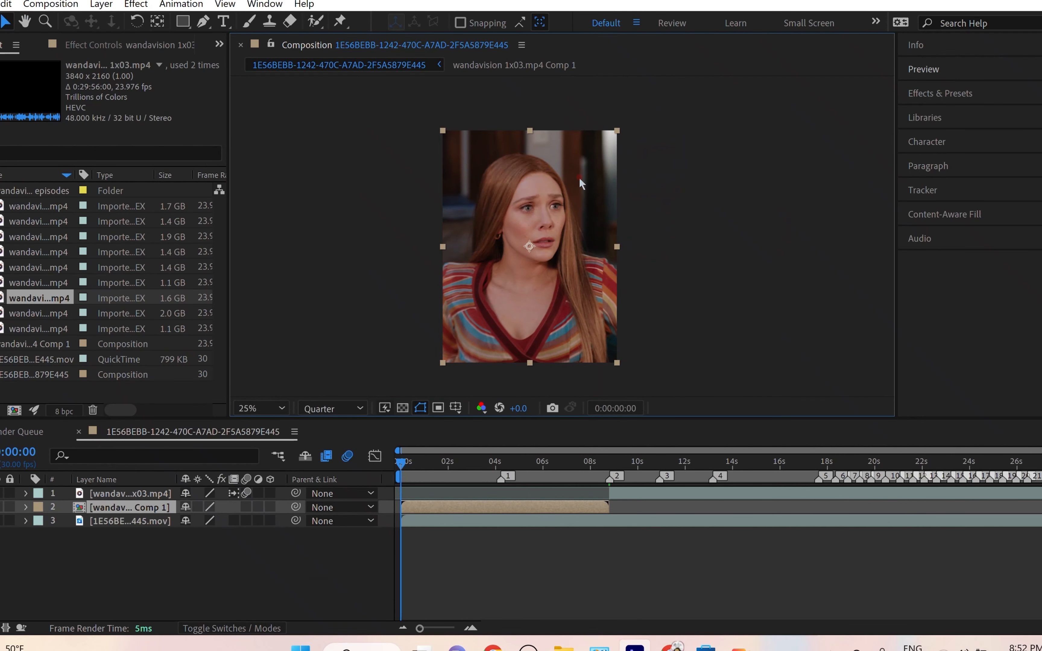
pyautogui.scroll(2, 564, 217)
pyautogui.scroll(-2, 589, 228)
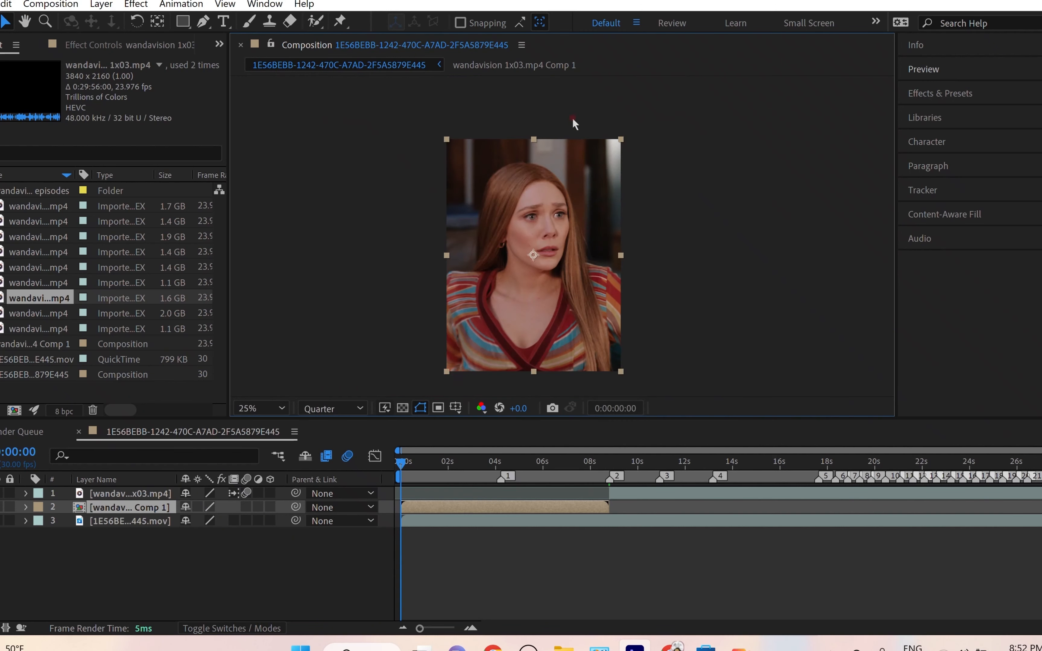
pyautogui.moveTo(632, 359); pyautogui.dragTo(639, 343)
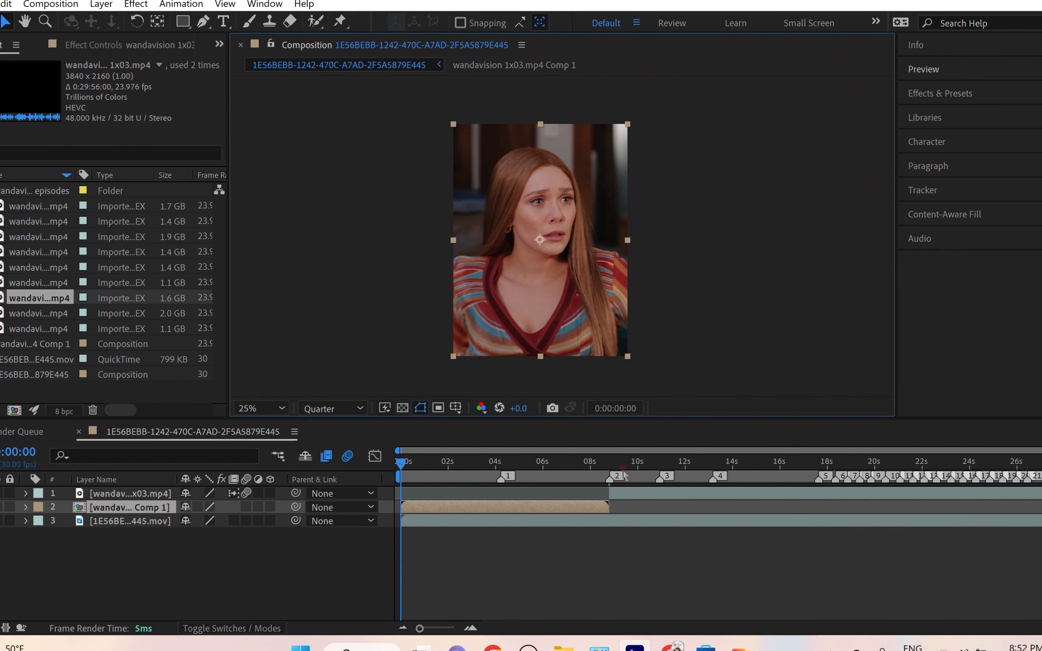
# Step: Check the second clip segment just past marker 2 and scrub back towards marker 1
pyautogui.click(629, 462)
pyautogui.click(628, 493)
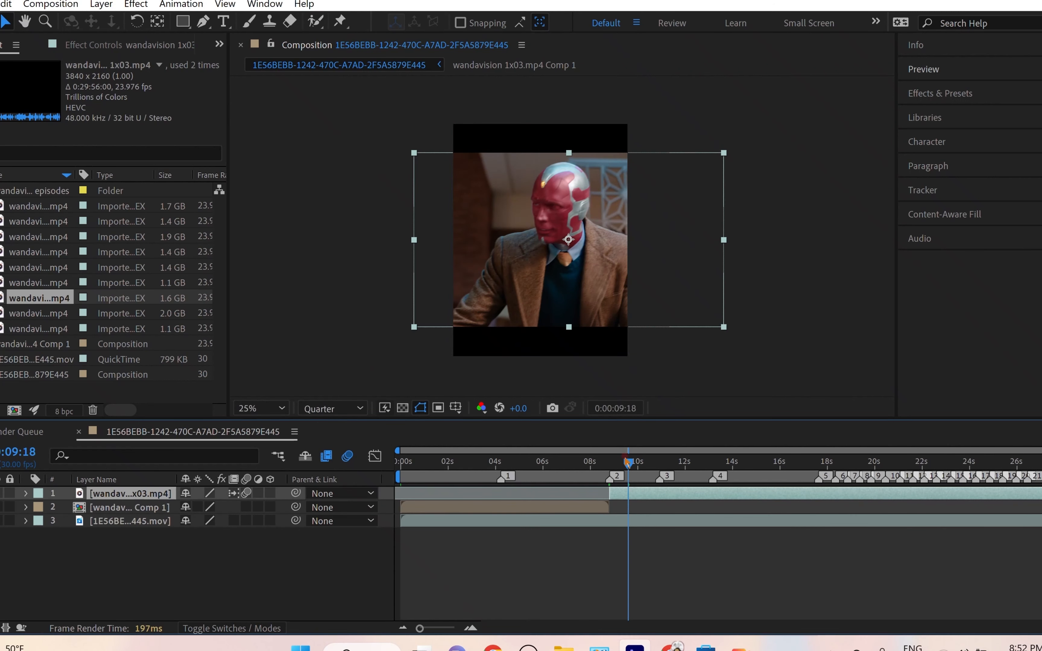
pyautogui.moveTo(628, 462); pyautogui.dragTo(494, 475)
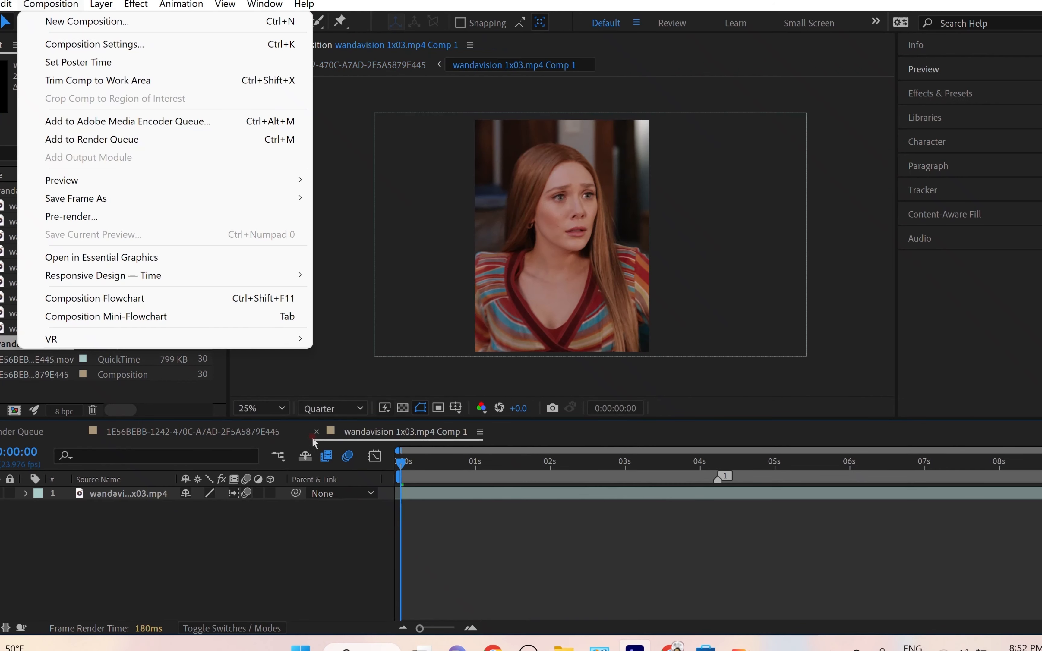
# Step: Go back to the main composition and open the nested composition wandavision 1x03.mp4 Comp 1 from its layer
pyautogui.click(434, 542)
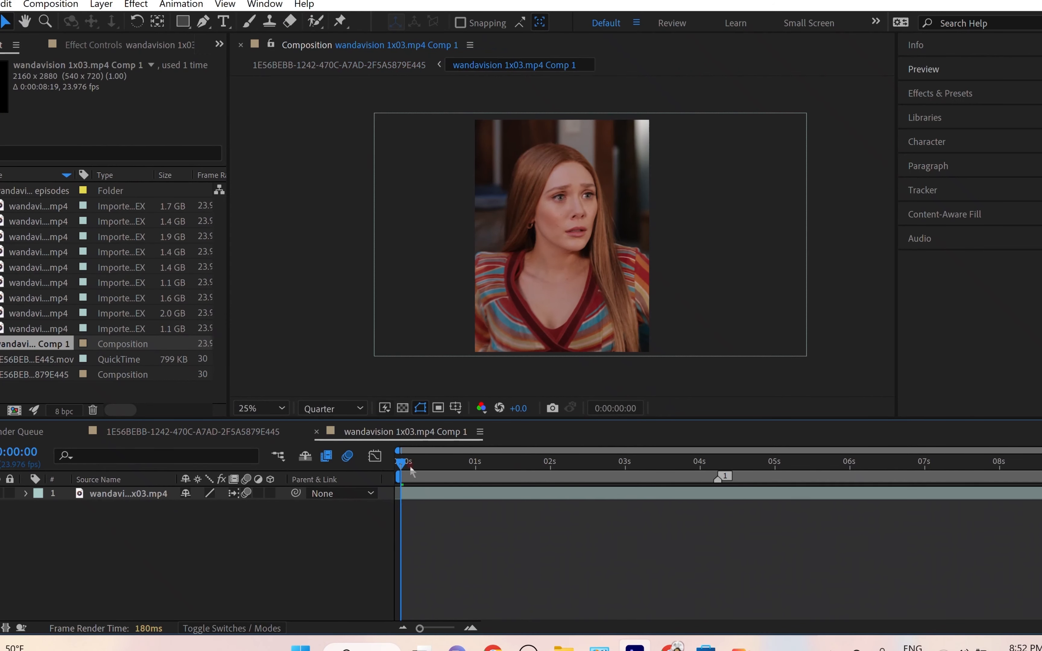
pyautogui.click(267, 432)
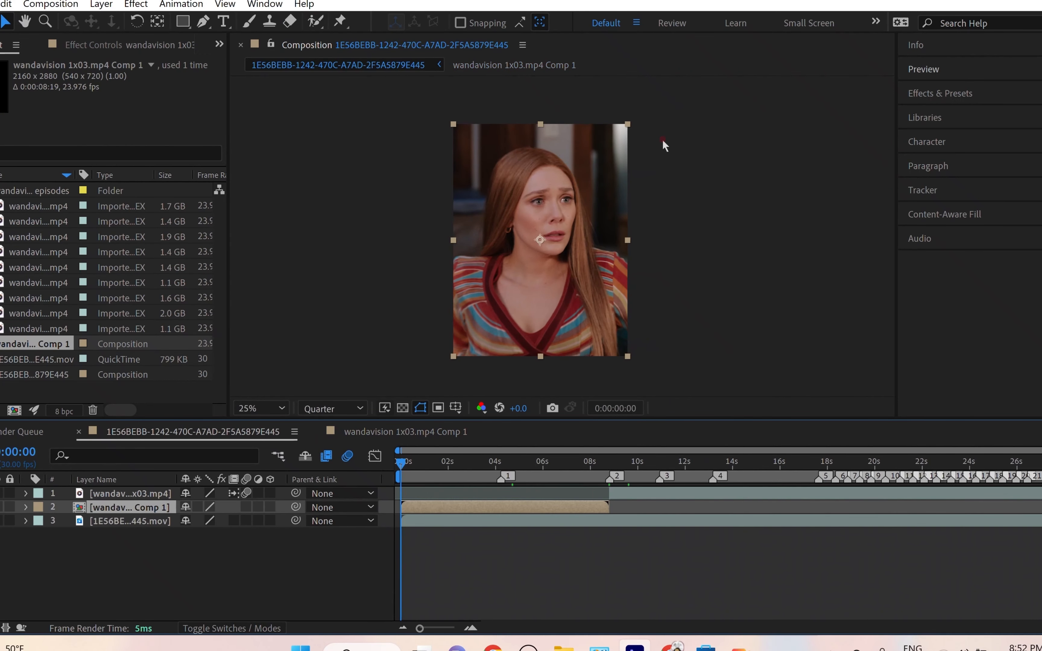
pyautogui.doubleClick(495, 509)
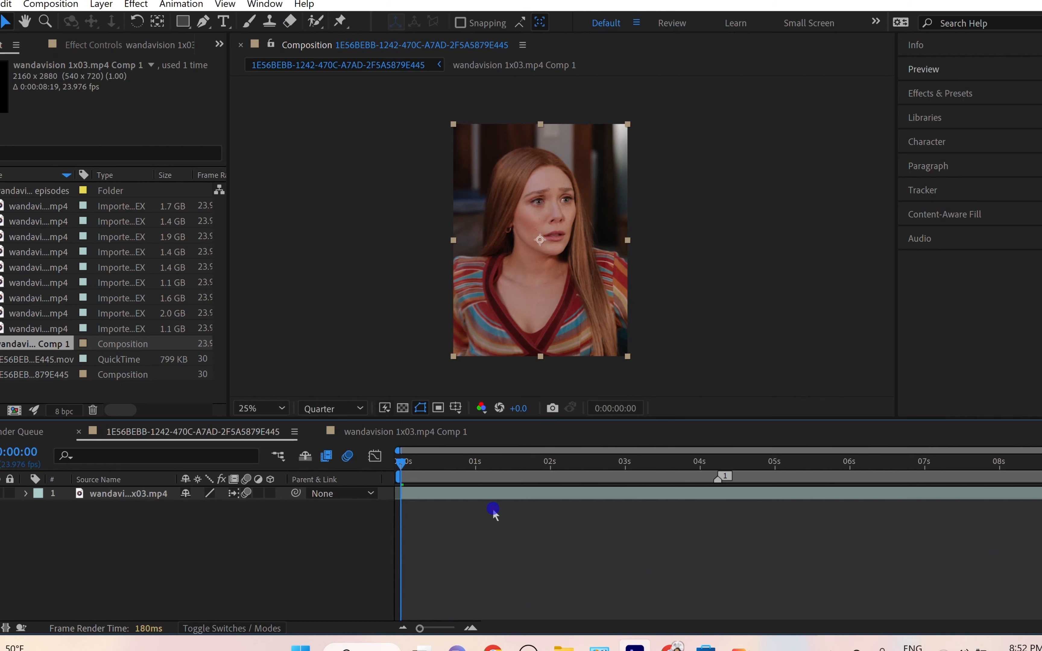
# Step: Check the composition settings of wandavision 1x03.mp4 Comp 1 without changing them, and return to the main composition
pyautogui.click(50, 4)
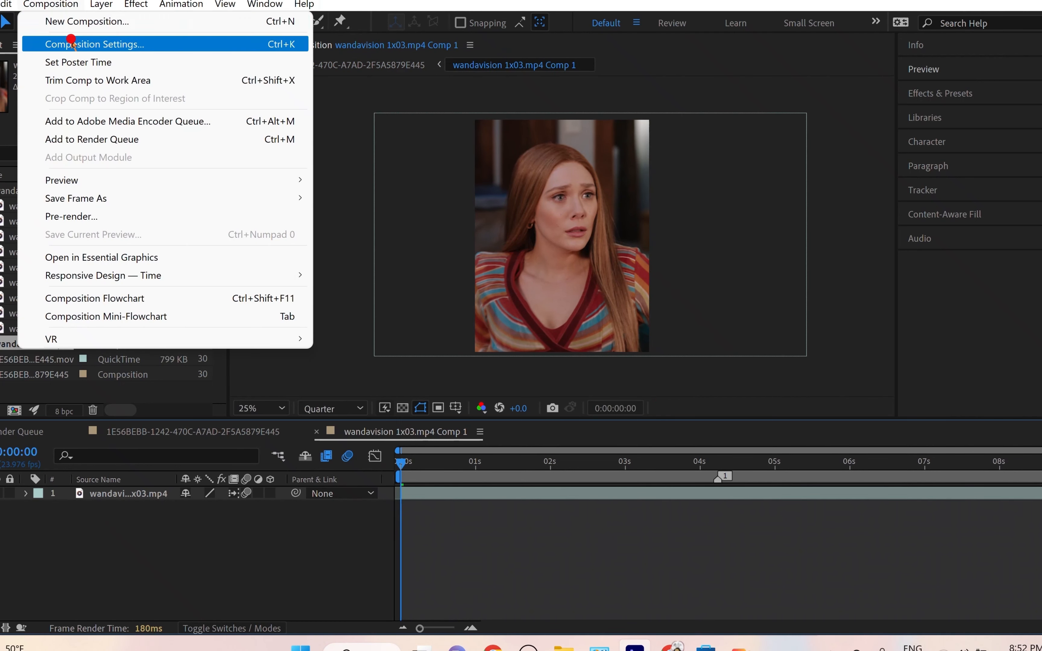
pyautogui.click(86, 38)
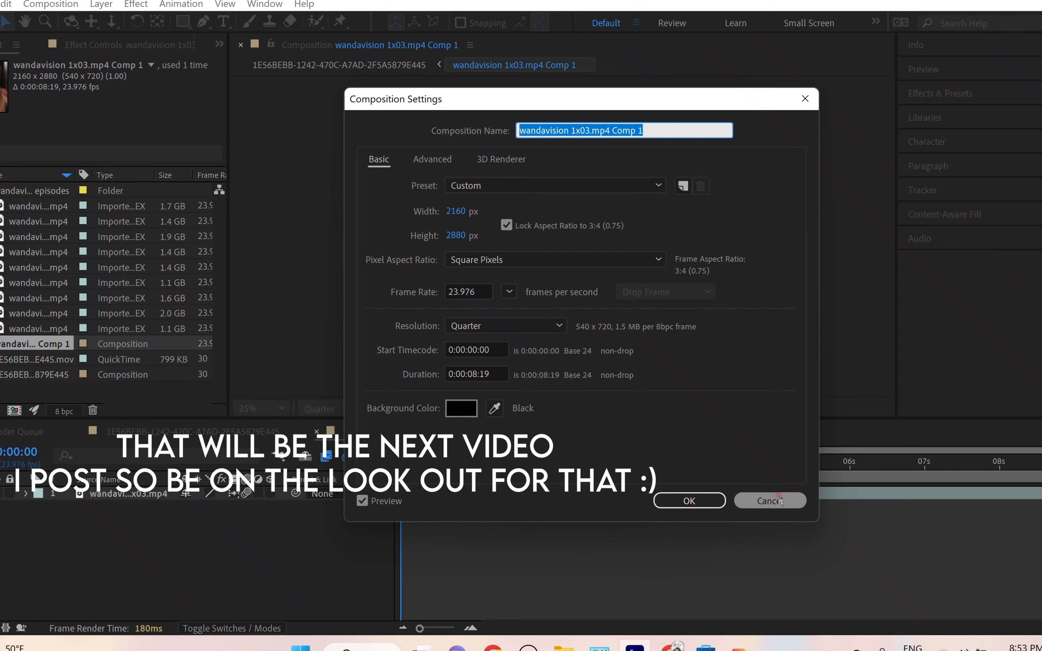
pyautogui.click(788, 500)
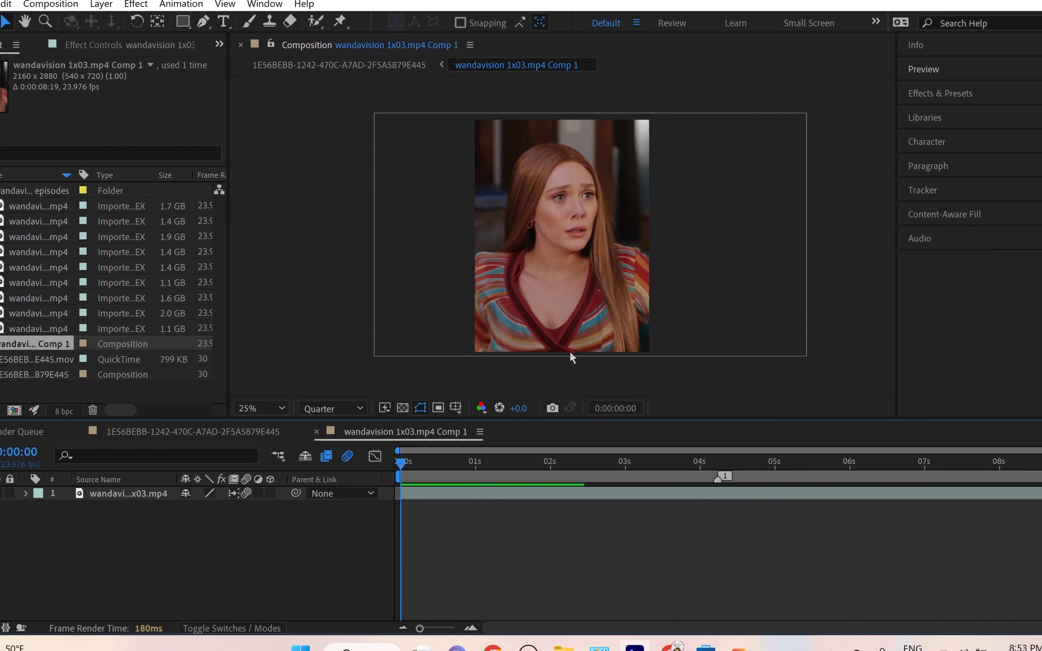
pyautogui.click(267, 432)
pyautogui.scroll(1, 566, 256)
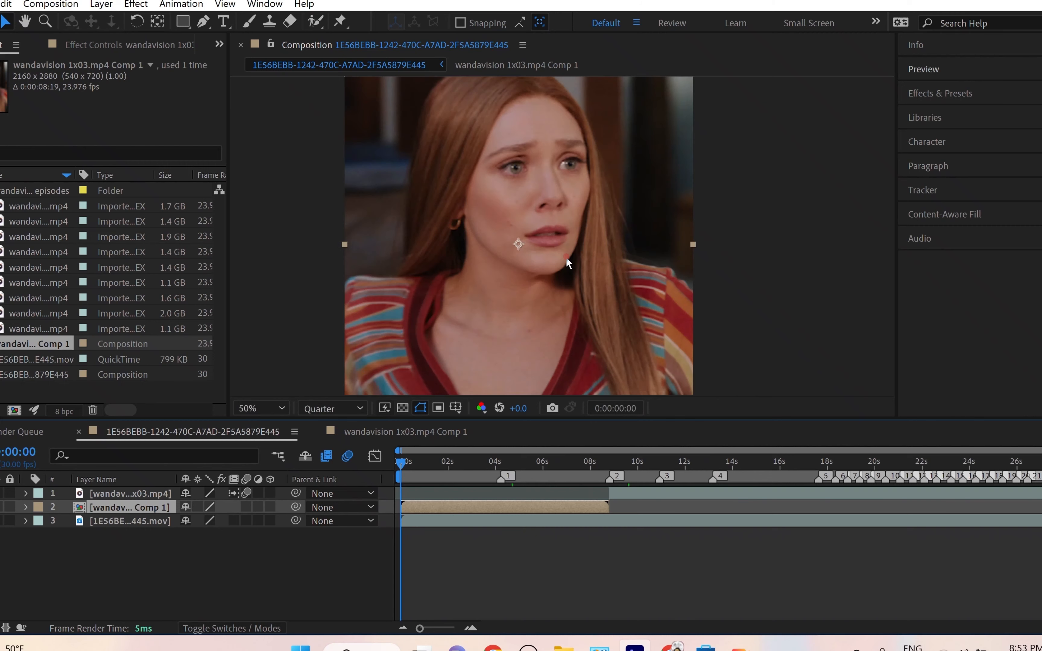
pyautogui.scroll(-3, 566, 256)
pyautogui.scroll(5, 574, 240)
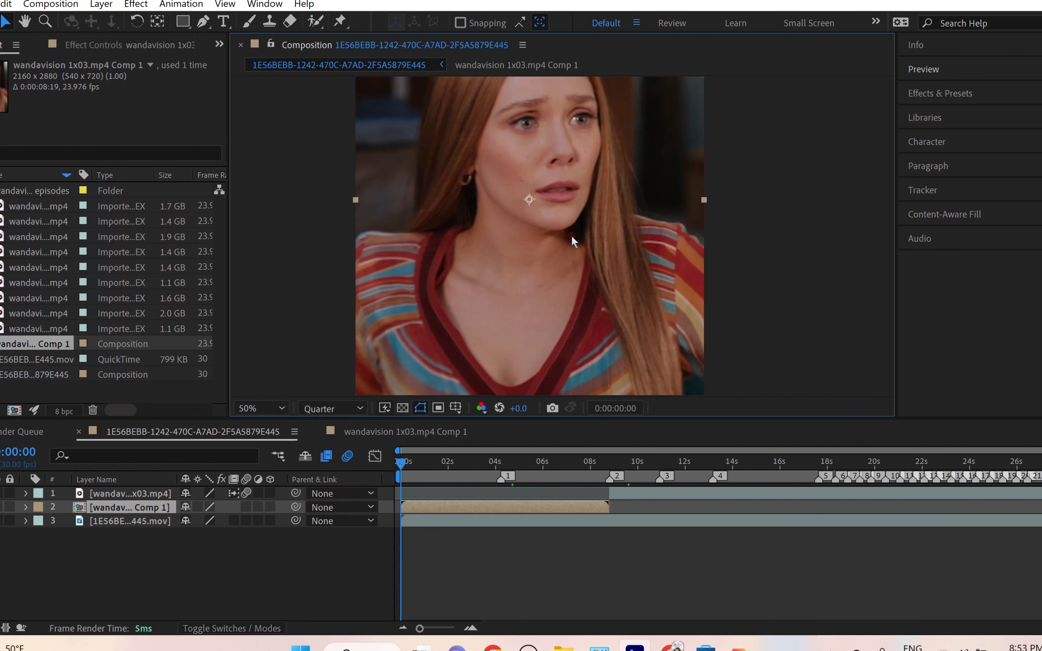
pyautogui.scroll(-1, 588, 272)
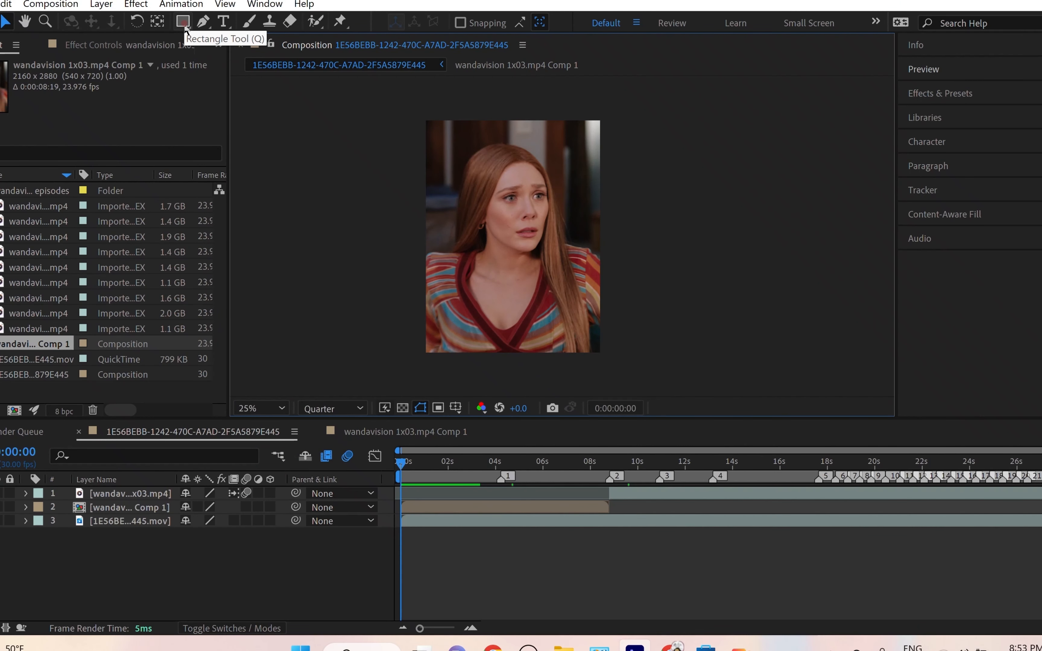
# Step: Cycle through the available shape tools, including Rectangle, Rounded Rectangle and Star, and settle on the Ellipse Tool
pyautogui.click(183, 22)
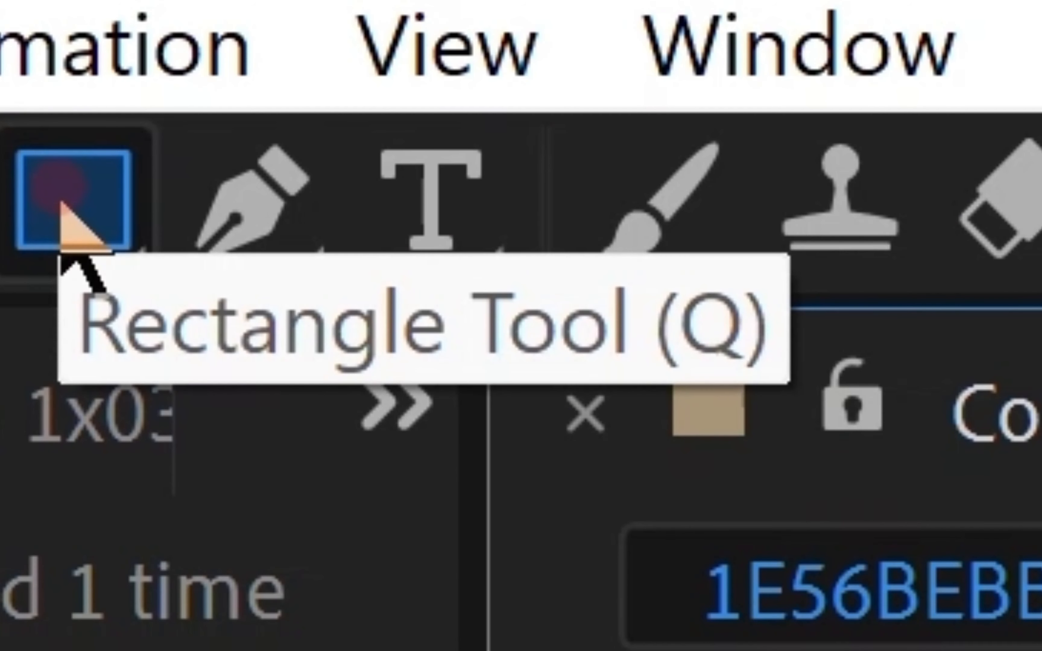
pyautogui.press('q')
pyautogui.press('q')
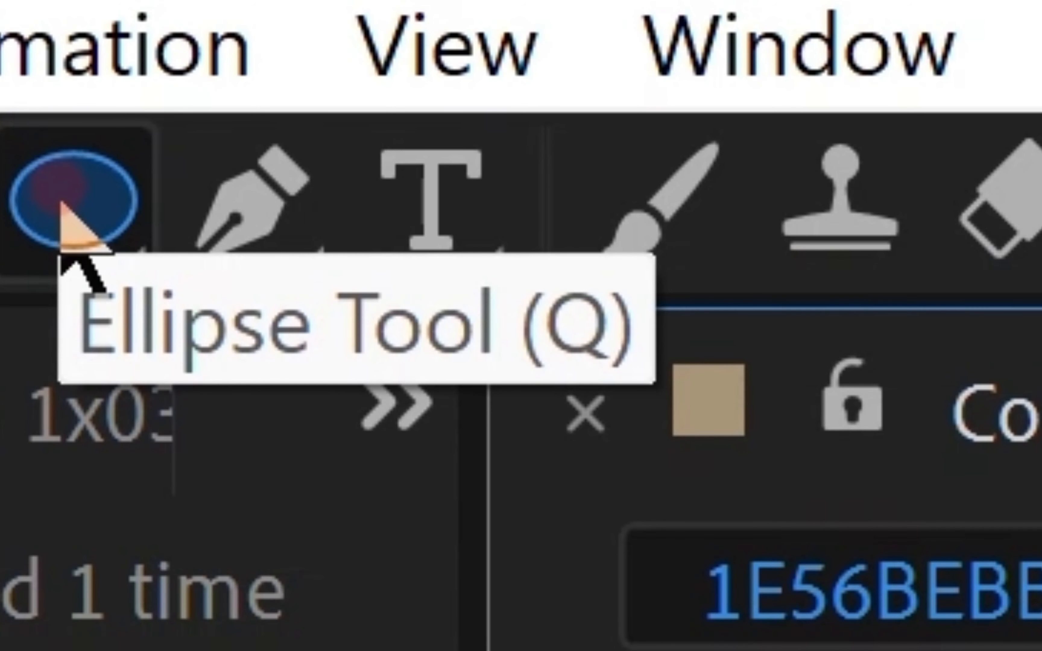
pyautogui.press('q')
pyautogui.press('q')
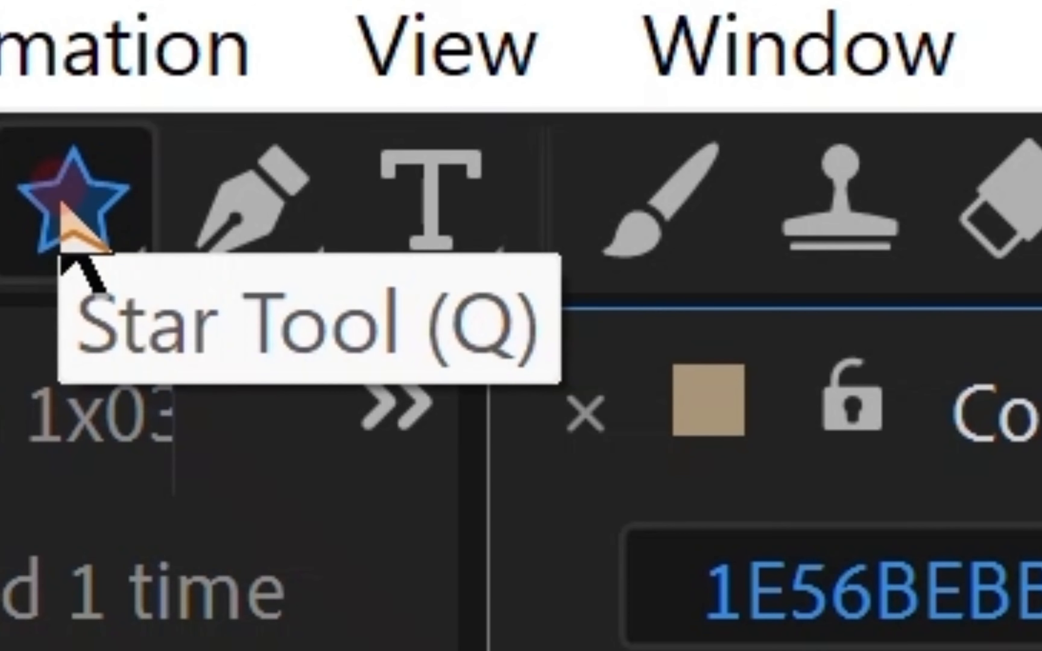
pyautogui.press('q')
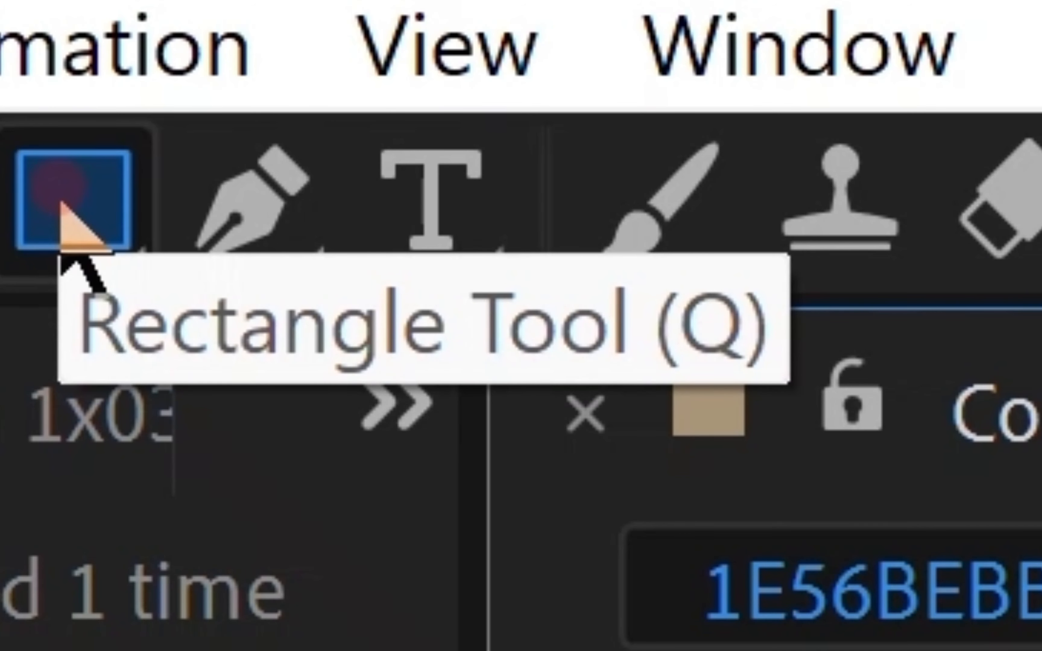
pyautogui.press('q')
pyautogui.press('q')
pyautogui.press('q')
pyautogui.press('q')
pyautogui.press('q')
pyautogui.press('q')
pyautogui.press('q')
pyautogui.press('q')
pyautogui.press('q')
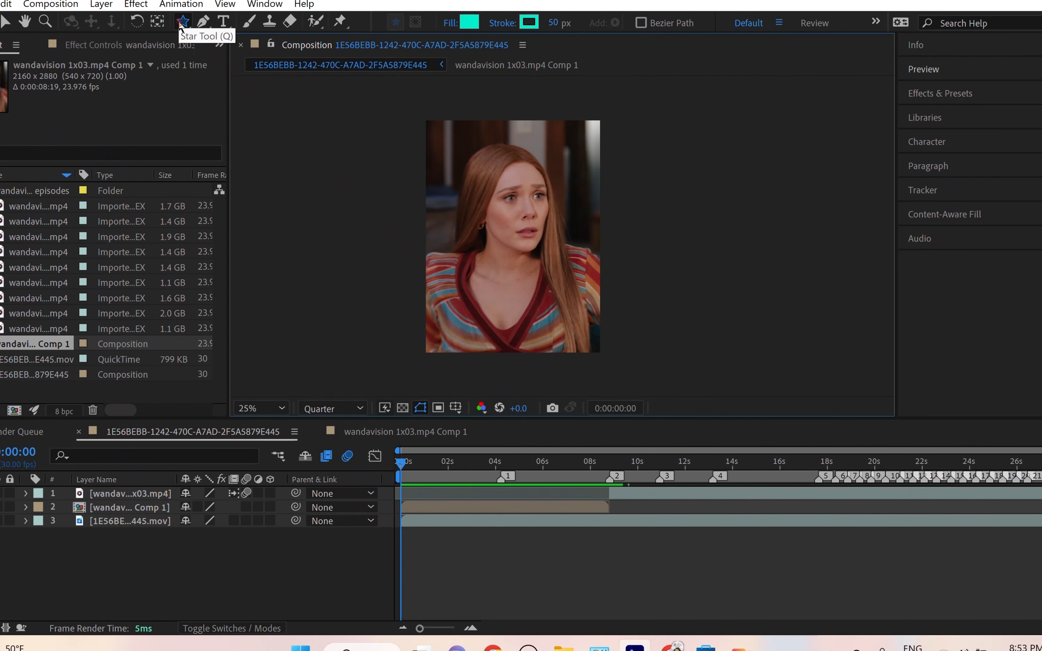
pyautogui.press('q')
pyautogui.press('q')
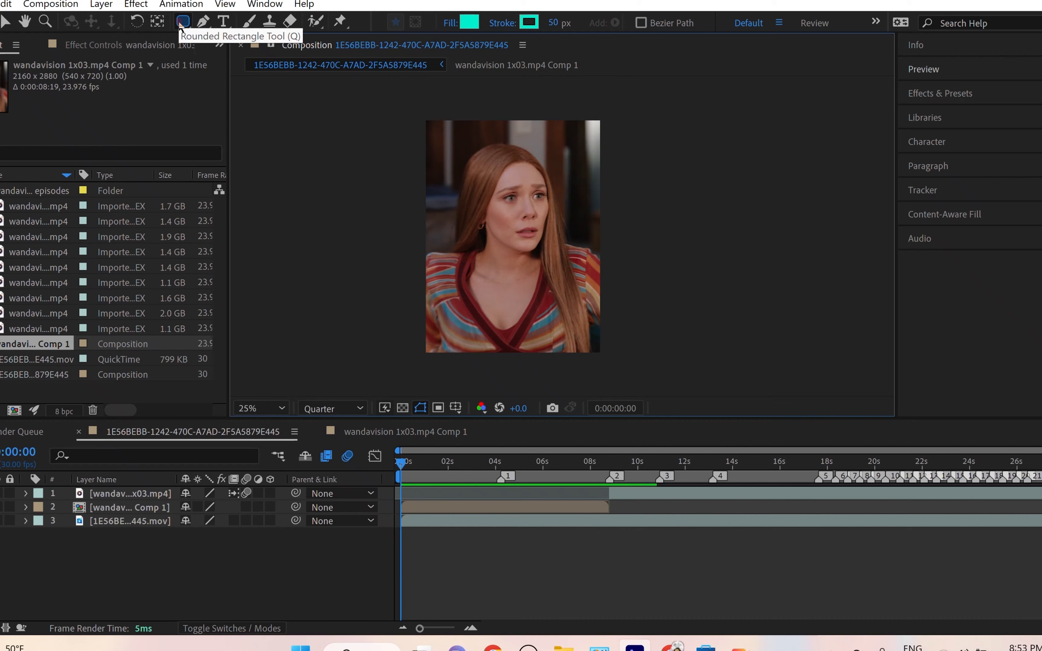
pyautogui.press('q')
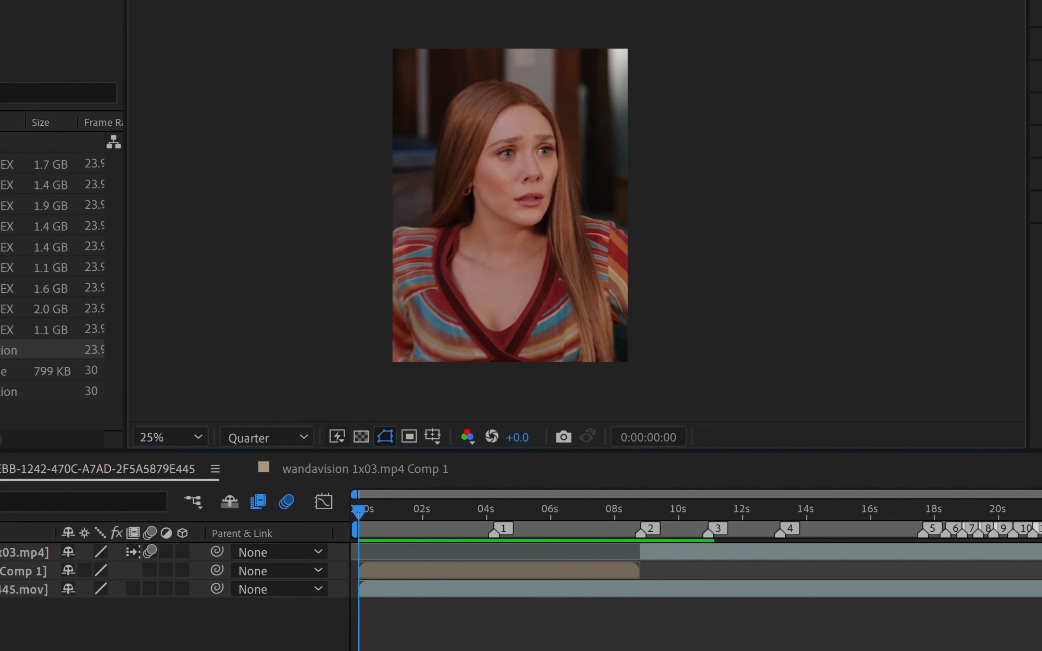
# Step: Draw a circular mask around the woman's face on the wandavision 1x03.mp4 Comp 1 layer with the Ellipse Tool
pyautogui.click(130, 507)
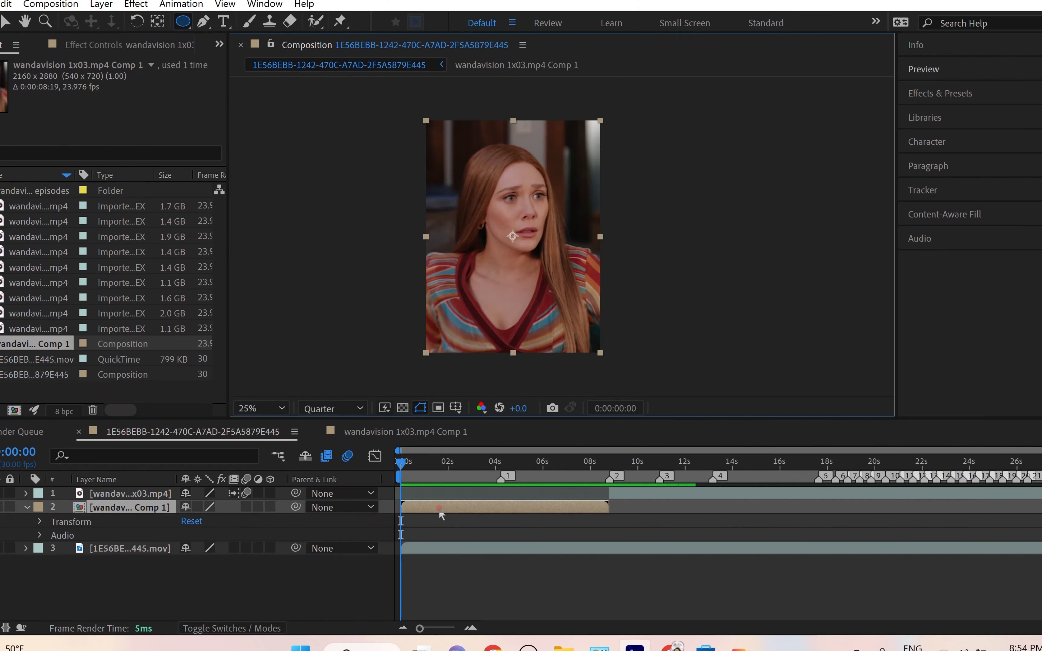
pyautogui.click(438, 504)
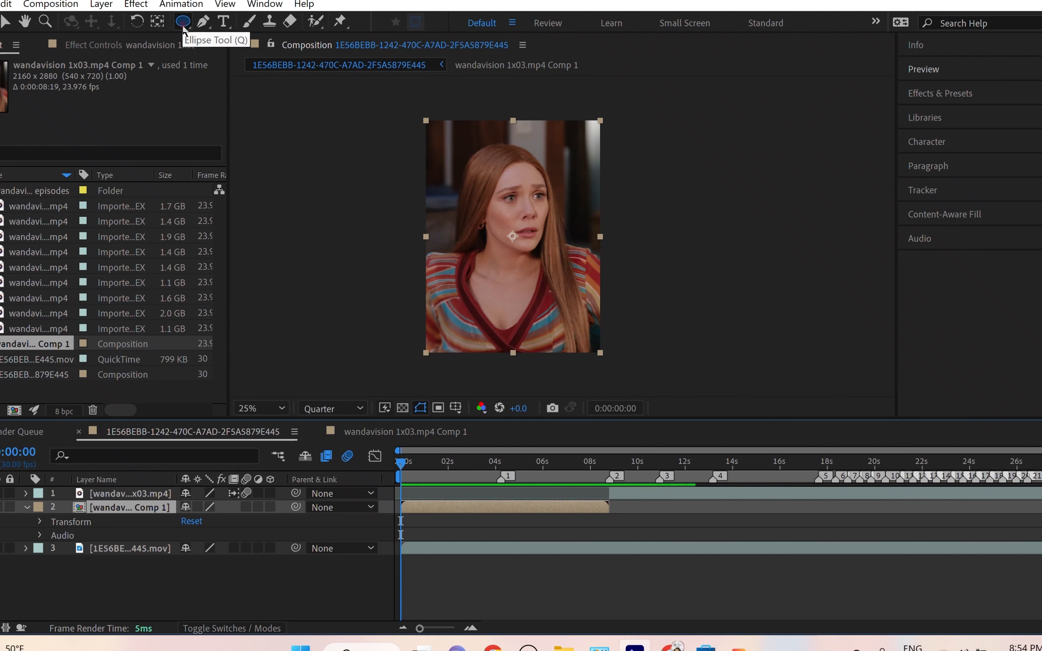
pyautogui.press('q')
pyautogui.press('q')
pyautogui.press('q')
pyautogui.press('q')
pyautogui.press('q')
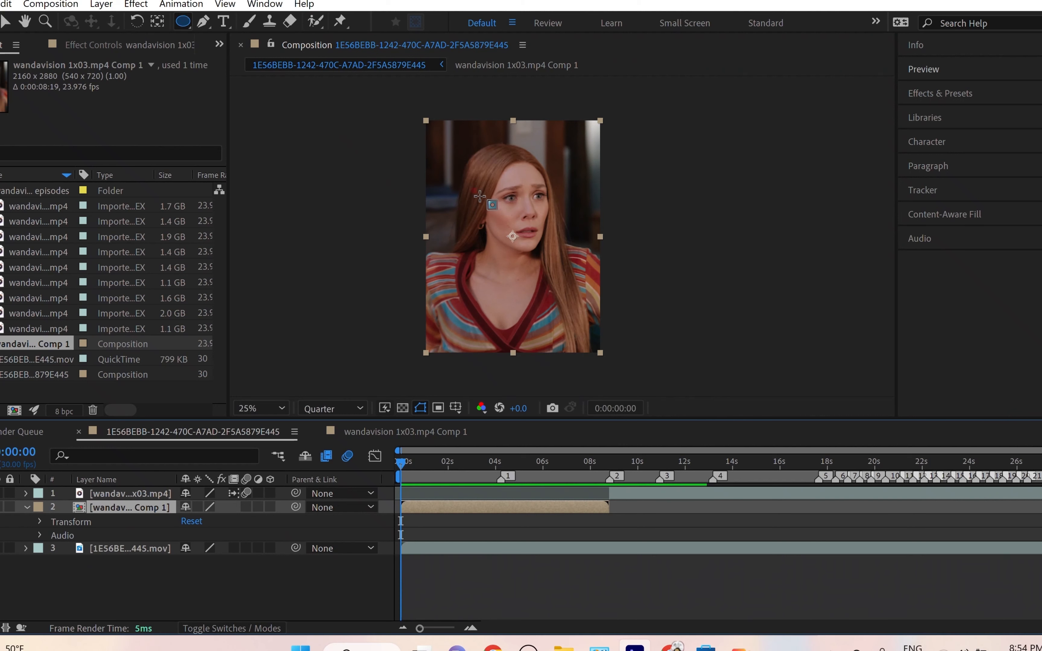
pyautogui.moveTo(443, 153); pyautogui.dragTo(585, 296)
pyautogui.press('v')
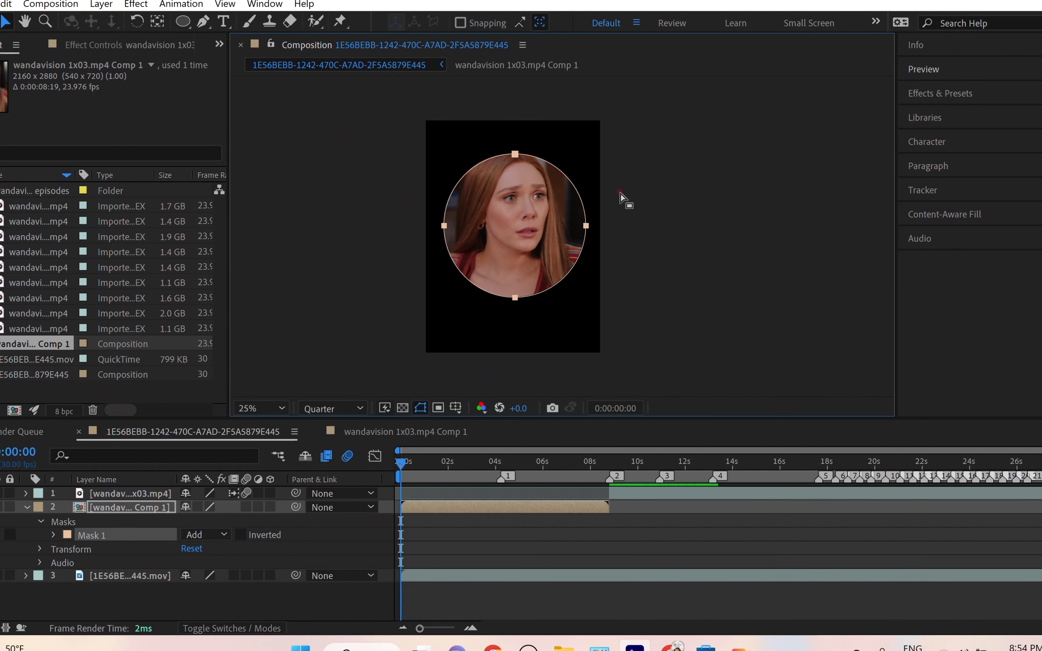
# Step: Inspect the circular mask up close with the nested composition layer deselected, and reselect the layer
pyautogui.click(645, 216)
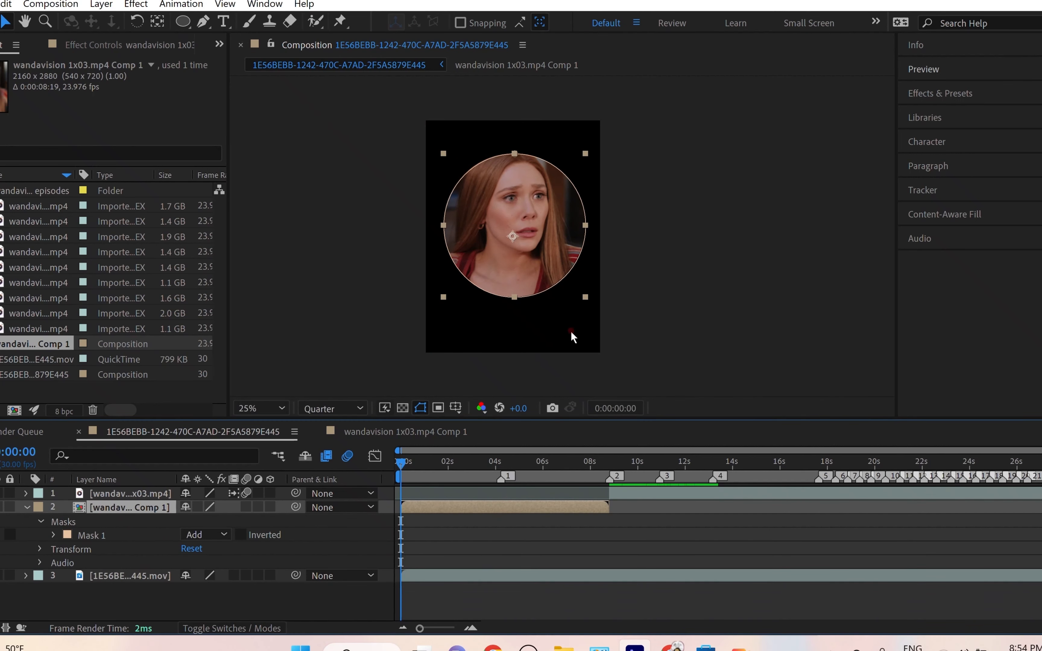
pyautogui.click(624, 320)
pyautogui.scroll(3, 602, 311)
pyautogui.scroll(-1, 632, 316)
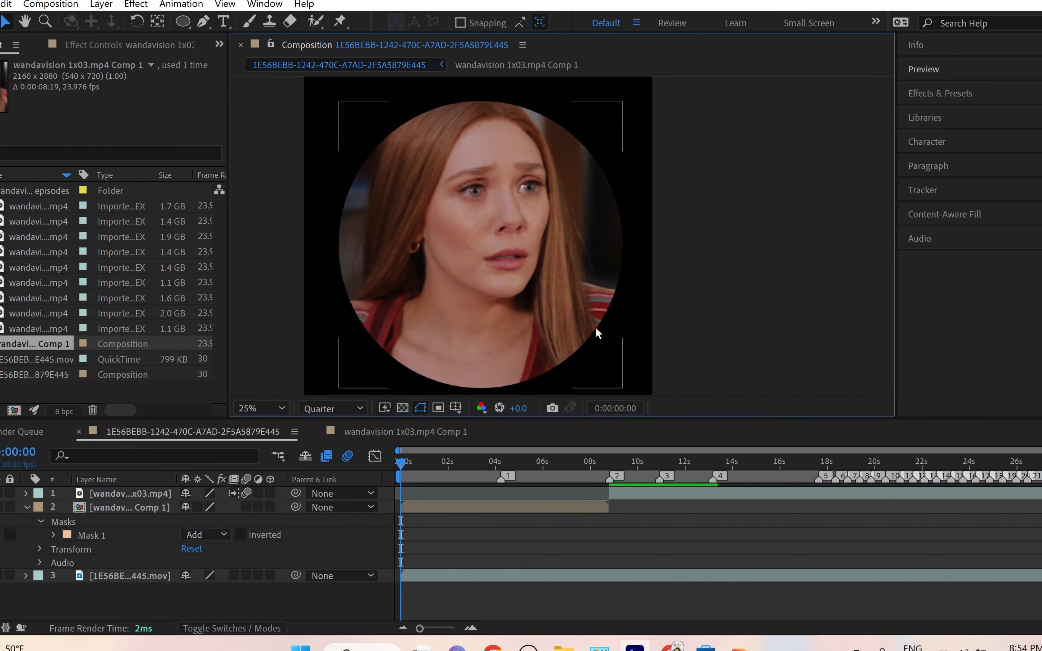
pyautogui.scroll(-2, 595, 326)
pyautogui.click(504, 501)
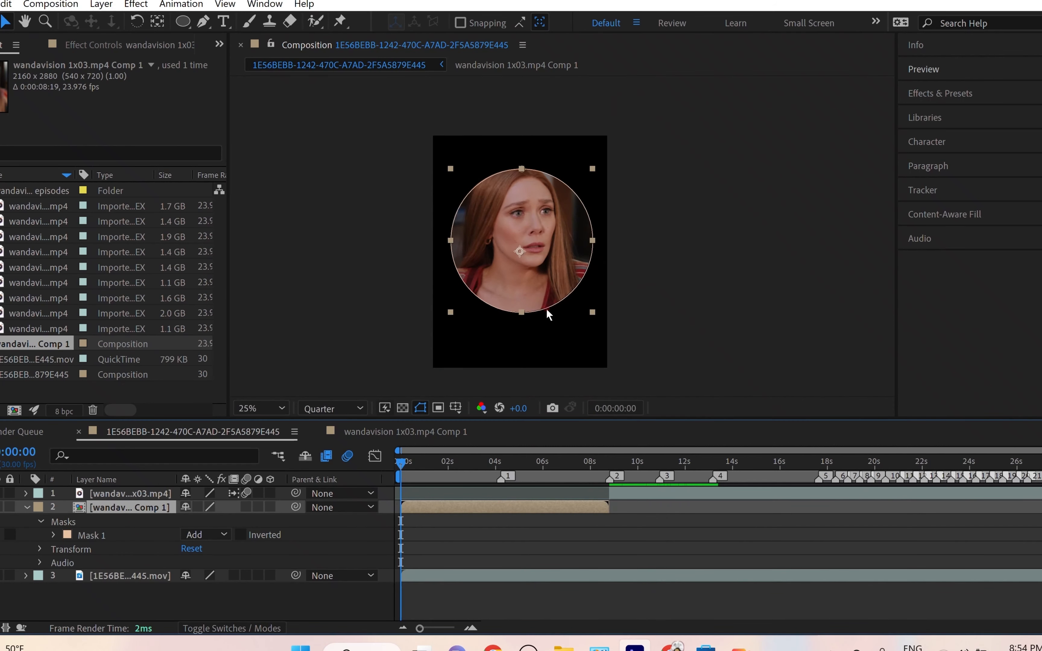
pyautogui.scroll(2, 546, 309)
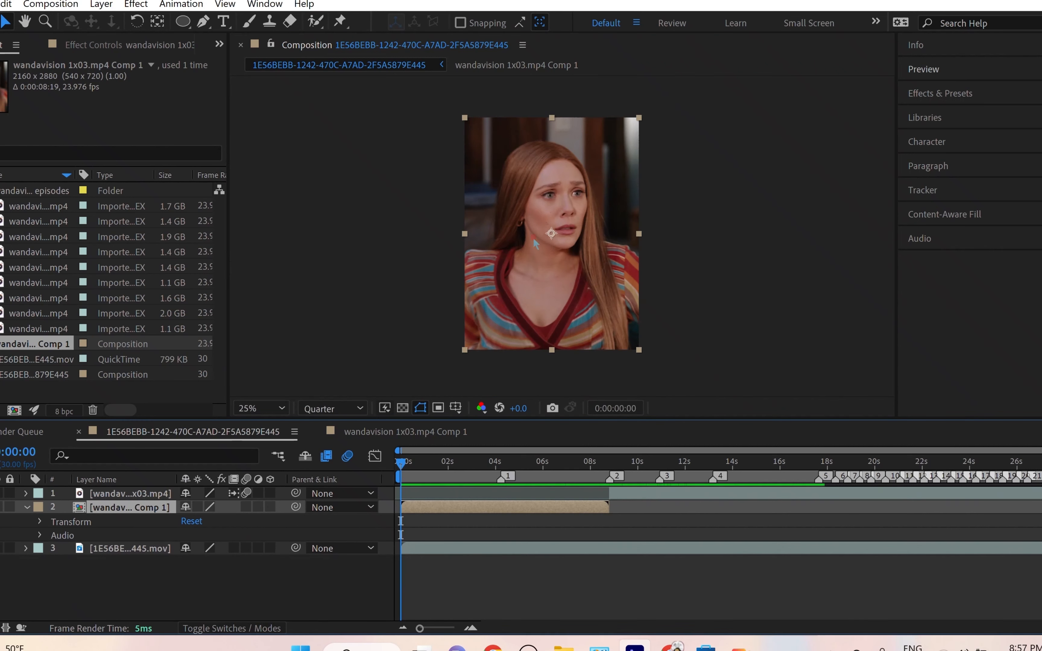
# Step: Draw an open Pen tool mask path along the sweater's shoulder edge on the wandavision 1x03.mp4 Comp 1 layer
pyautogui.click(463, 168)
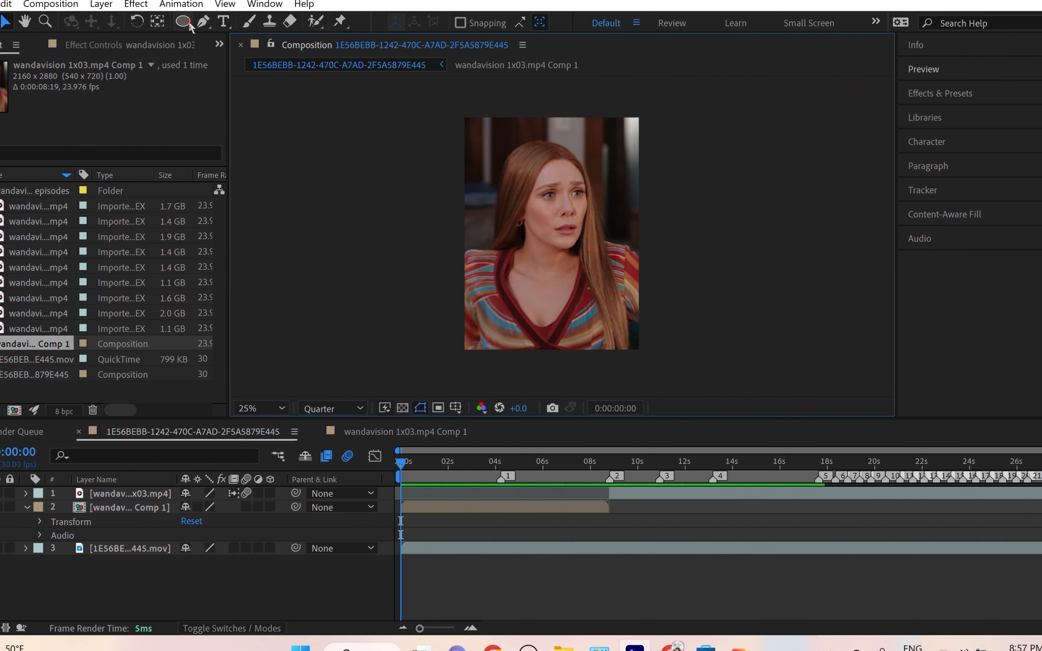
pyautogui.click(203, 21)
pyautogui.click(608, 136)
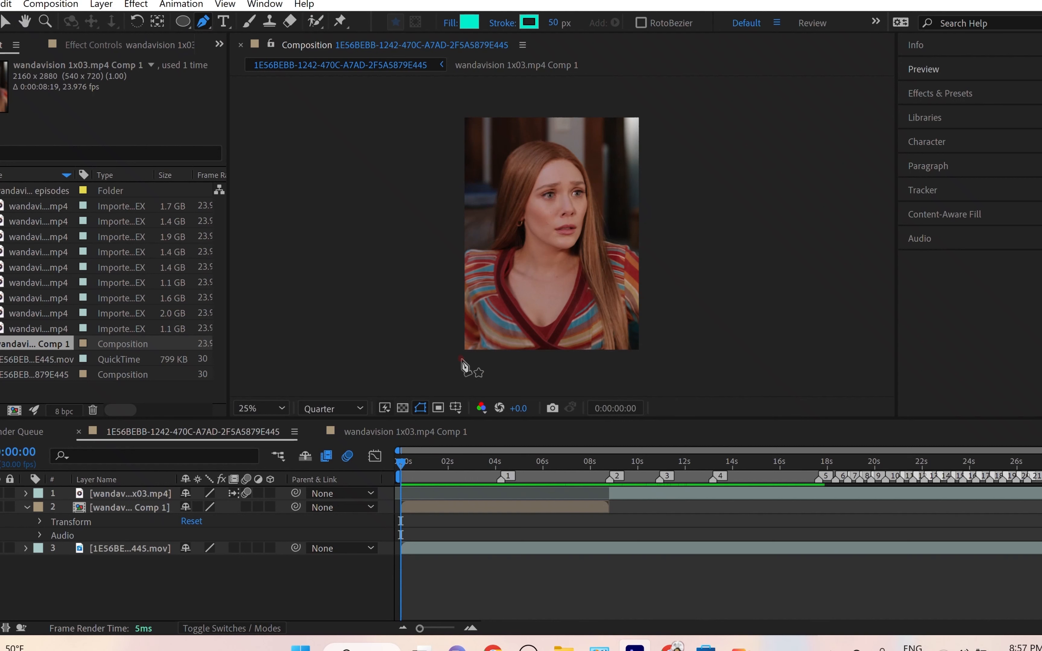
pyautogui.click(478, 505)
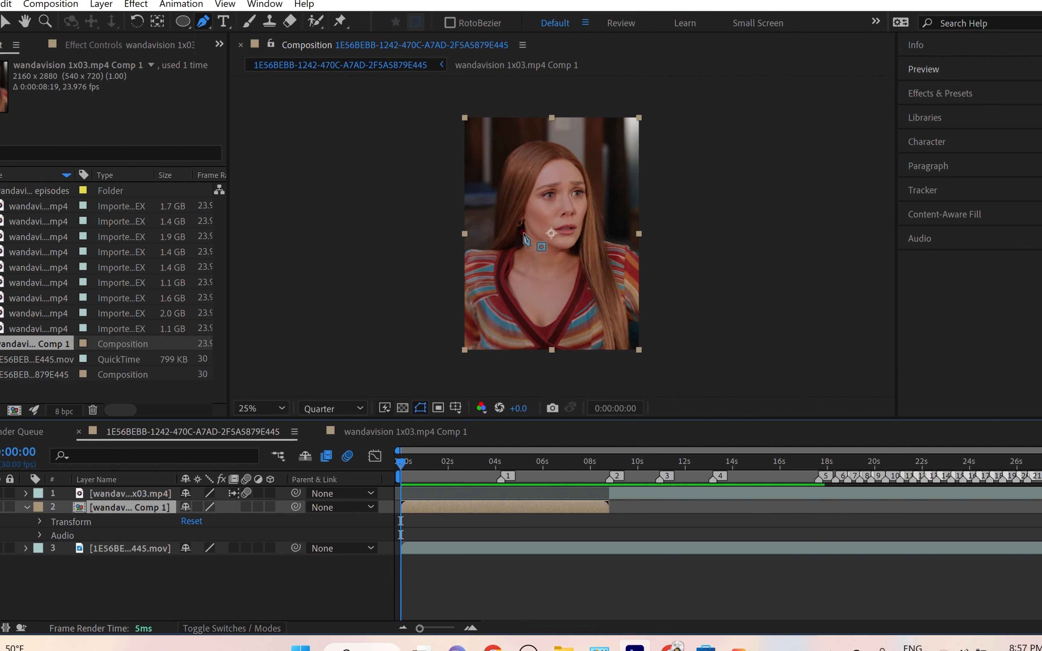
pyautogui.scroll(1, 524, 234)
pyautogui.moveTo(524, 234); pyautogui.dragTo(660, 198)
pyautogui.moveTo(497, 283); pyautogui.dragTo(512, 273)
pyautogui.scroll(1, 512, 273)
pyautogui.moveTo(417, 263); pyautogui.dragTo(528, 252)
pyautogui.scroll(1, 404, 313)
pyautogui.scroll(-2, 531, 258)
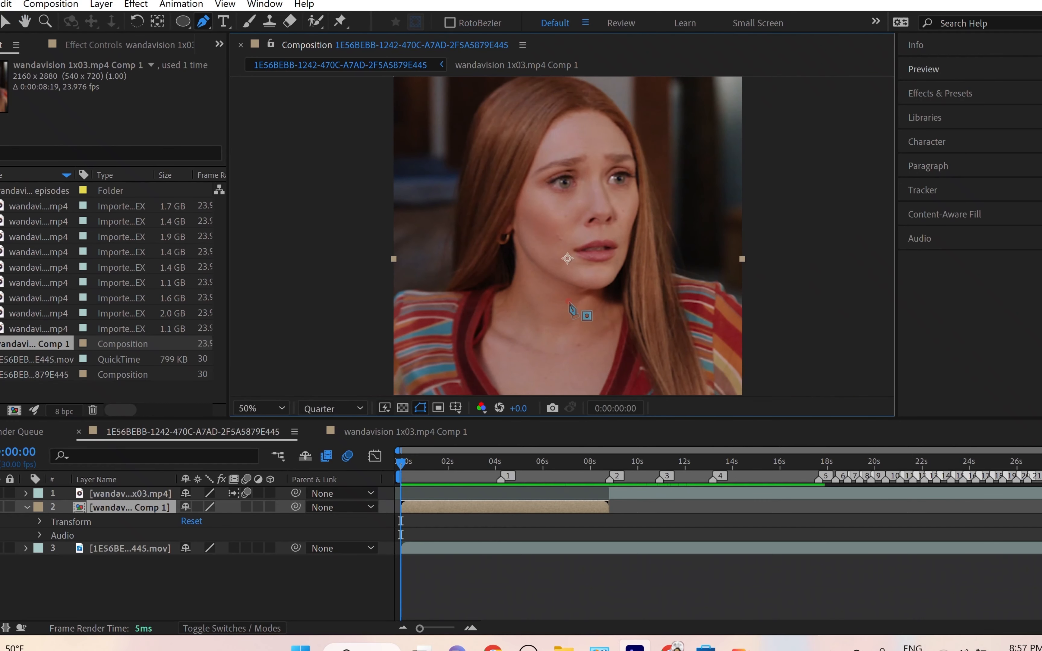
pyautogui.press('space')
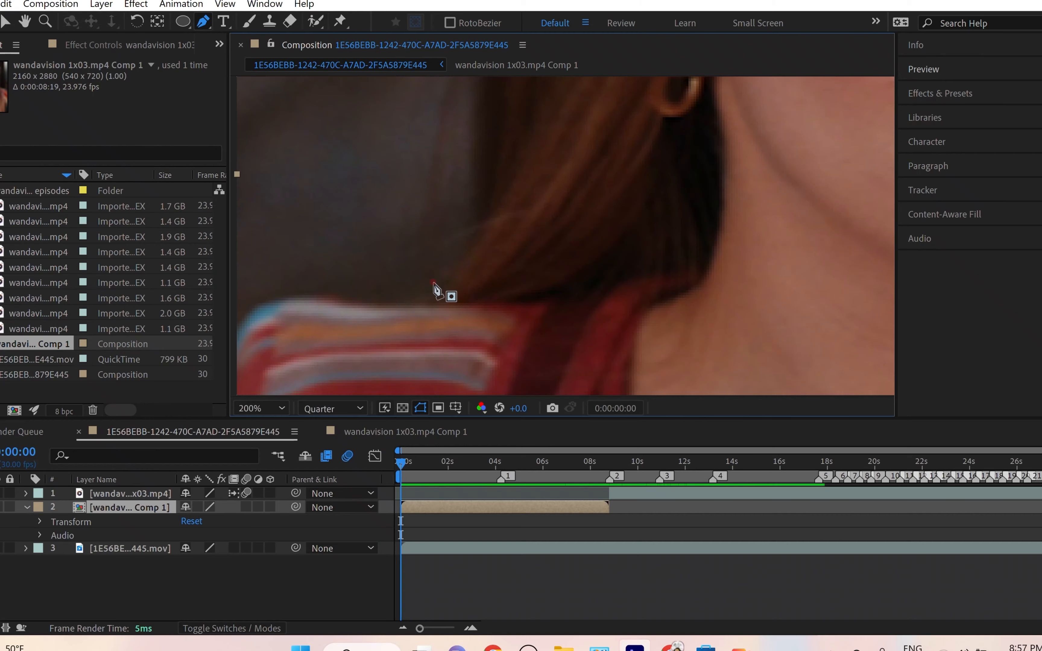
pyautogui.moveTo(441, 291); pyautogui.dragTo(644, 240)
pyautogui.press('g')
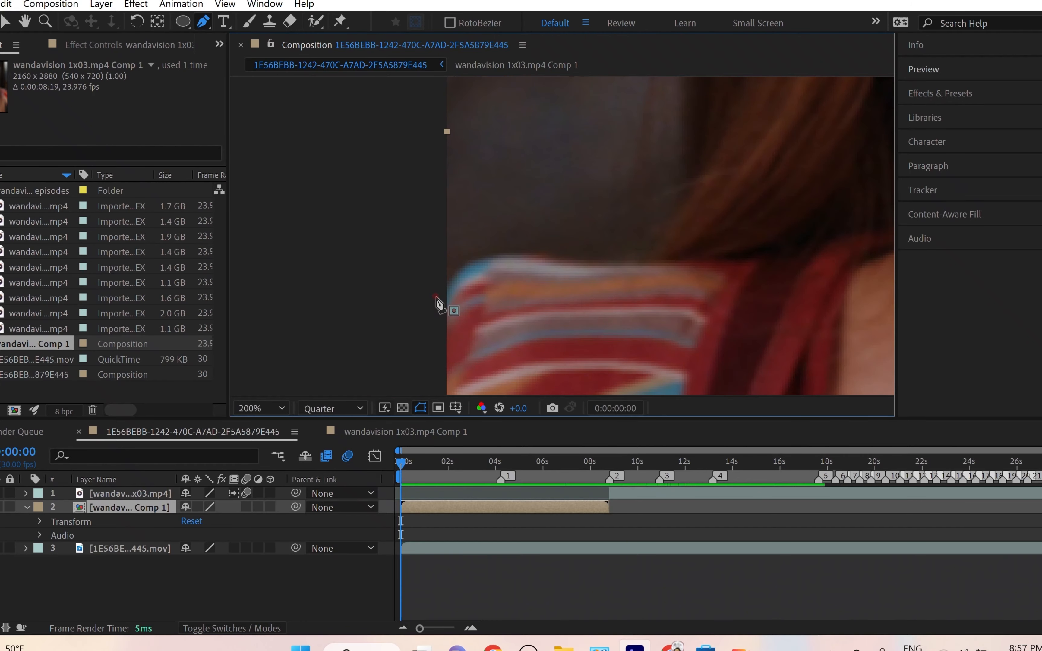
pyautogui.click(436, 297)
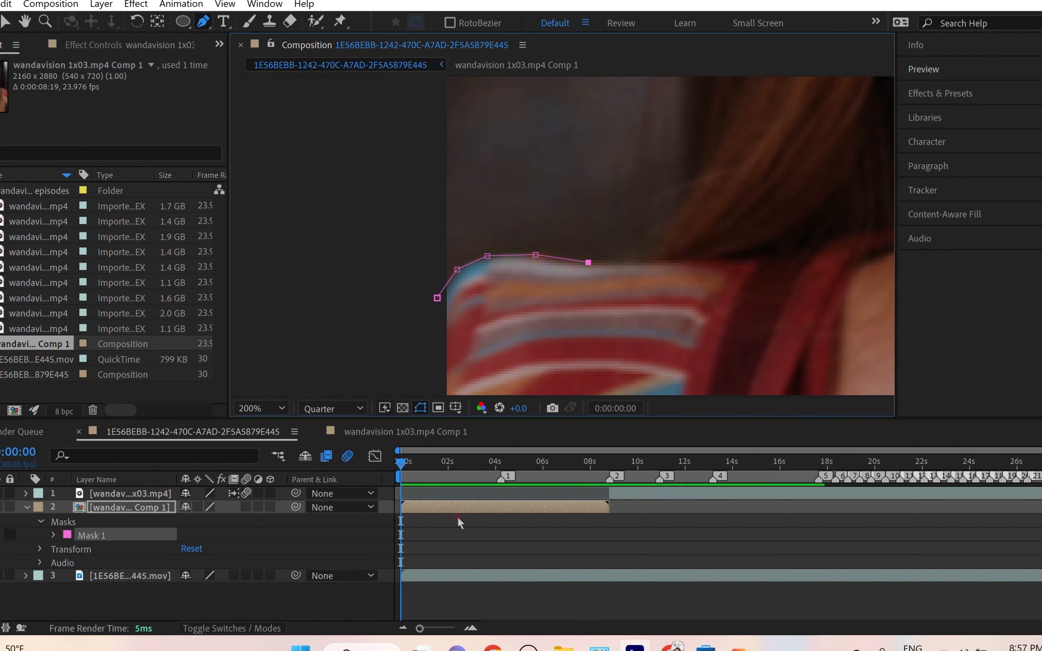
# Step: Draw a closed triangular shape over the shoulder with the Pen tool while no layer is selected
pyautogui.click(457, 524)
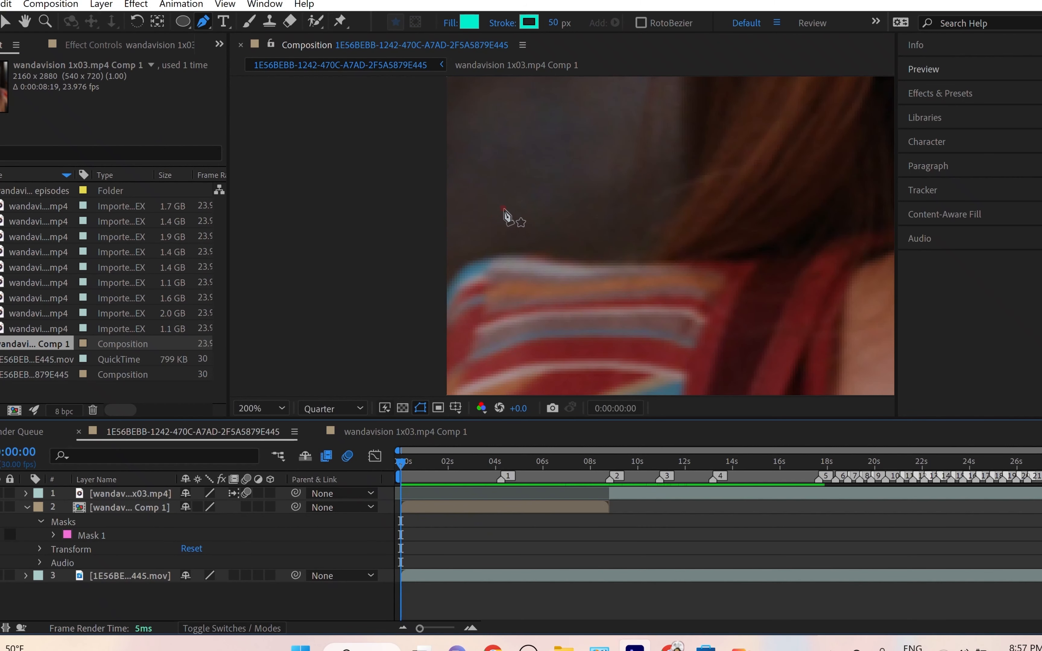
pyautogui.click(506, 209)
pyautogui.click(629, 242)
pyautogui.click(412, 350)
pyautogui.click(508, 209)
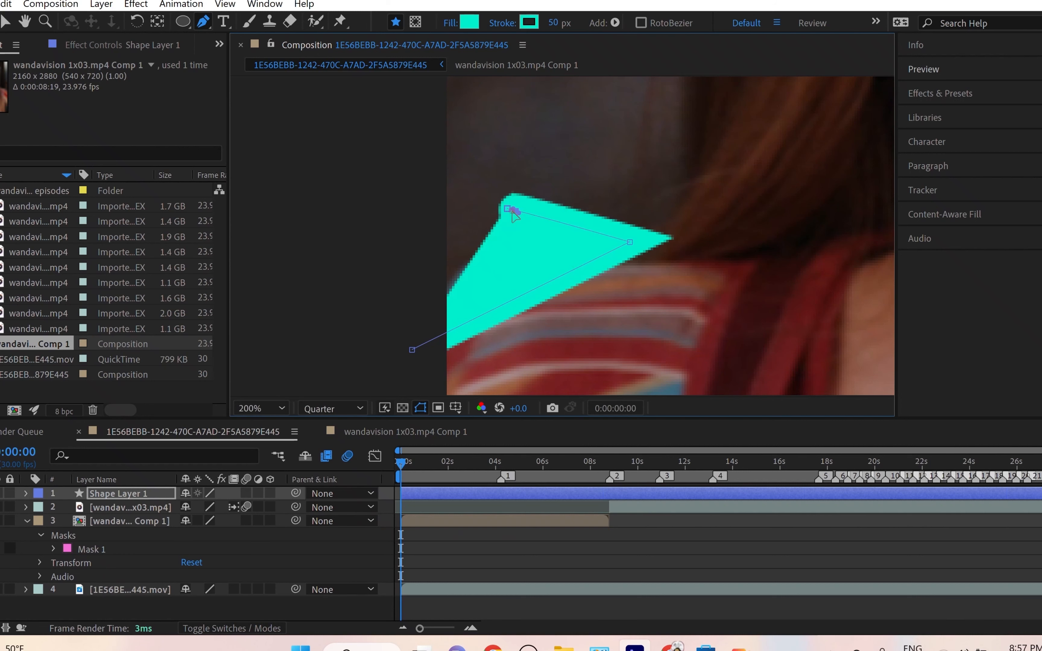
pyautogui.press('.')
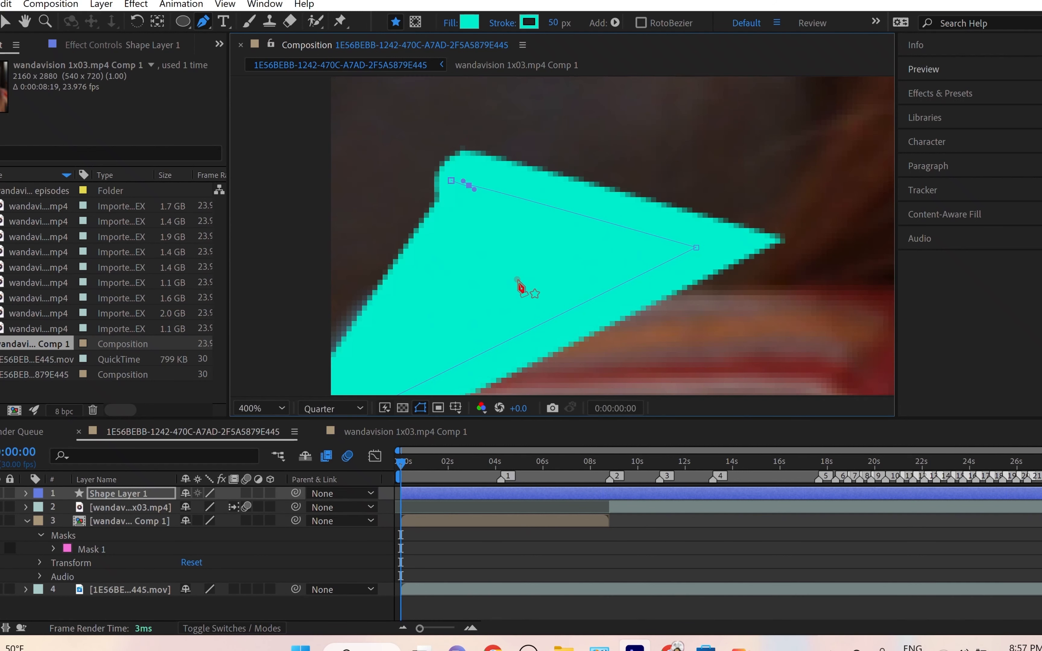
# Step: Undo the triangular shape and its layer, and delete the unfinished Mask 1 from the nested composition layer
pyautogui.hotkey('ctrl', 'z')
pyautogui.hotkey('ctrl', 'z')
pyautogui.hotkey('ctrl', 'z')
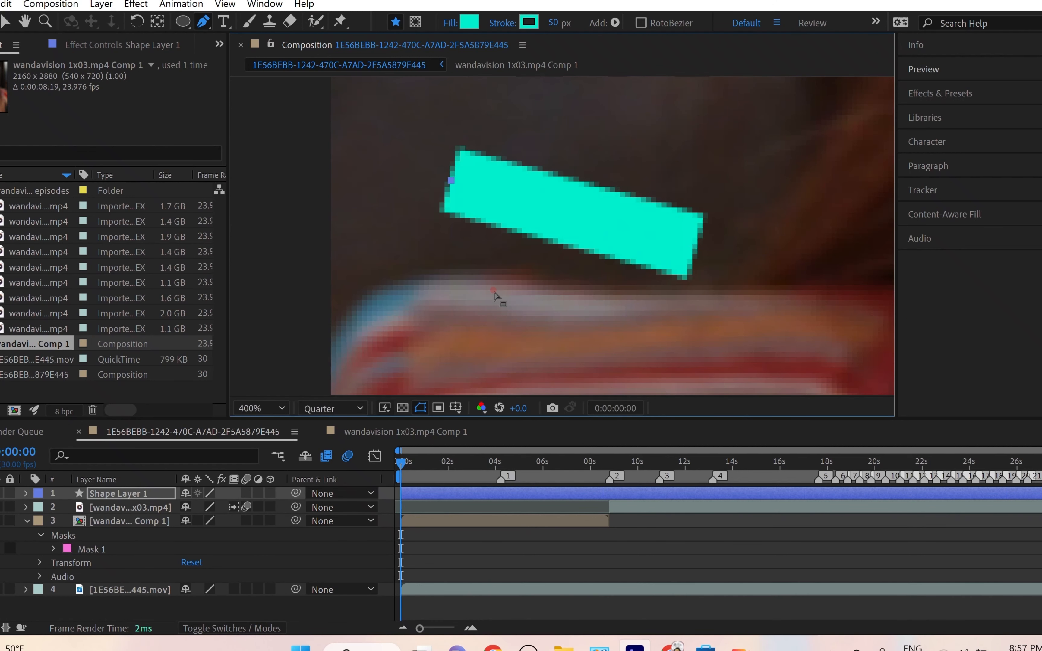
pyautogui.hotkey('ctrl', 'z')
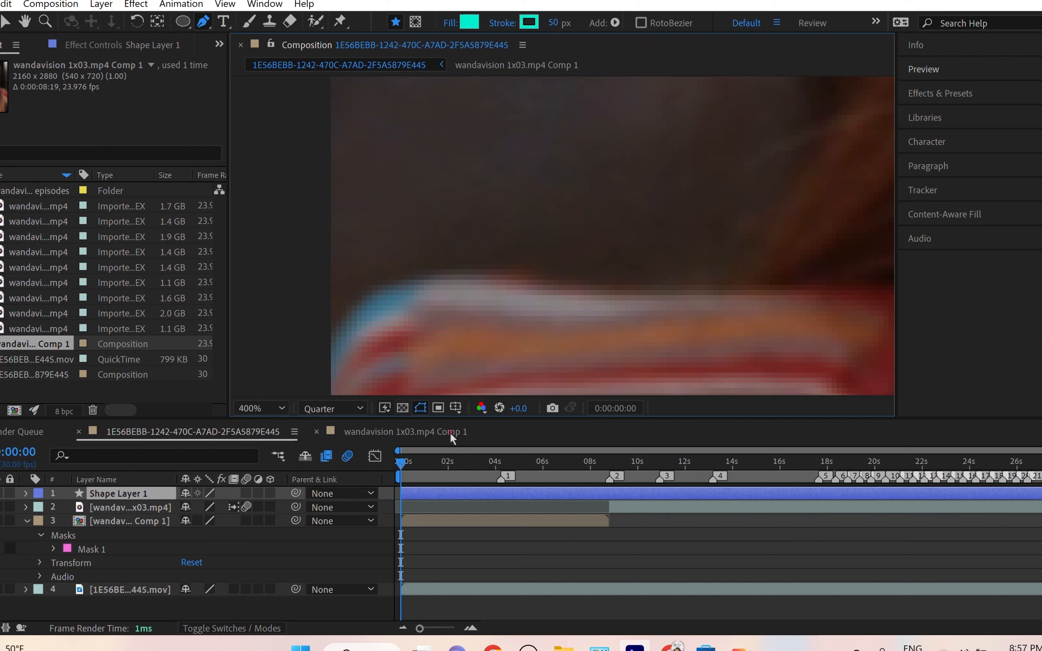
pyautogui.hotkey('ctrl', 'z')
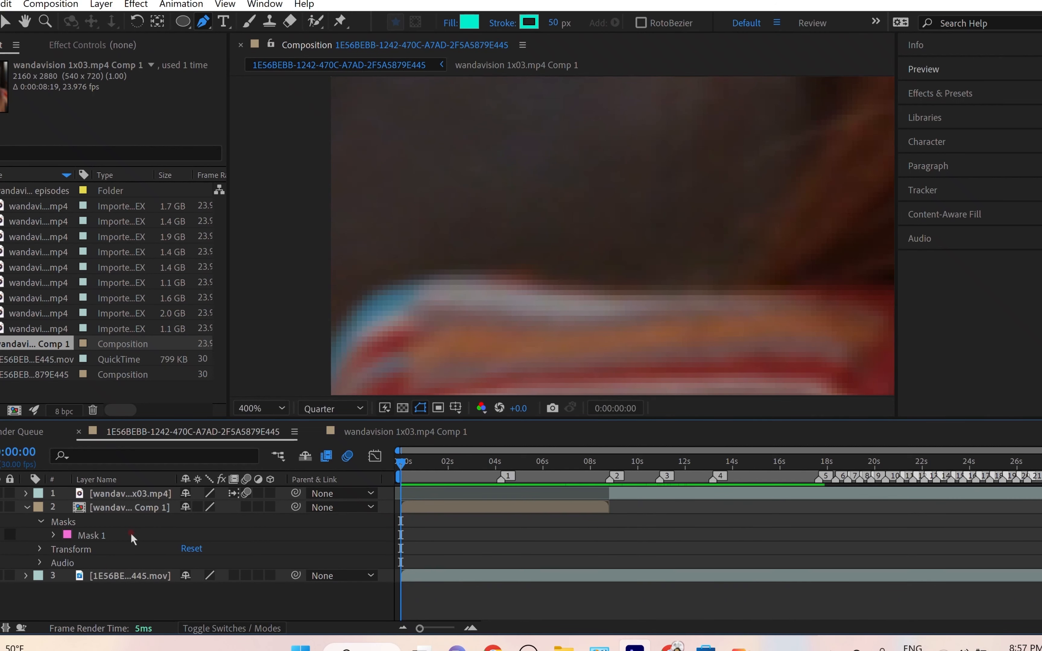
pyautogui.click(91, 536)
pyautogui.press('Delete')
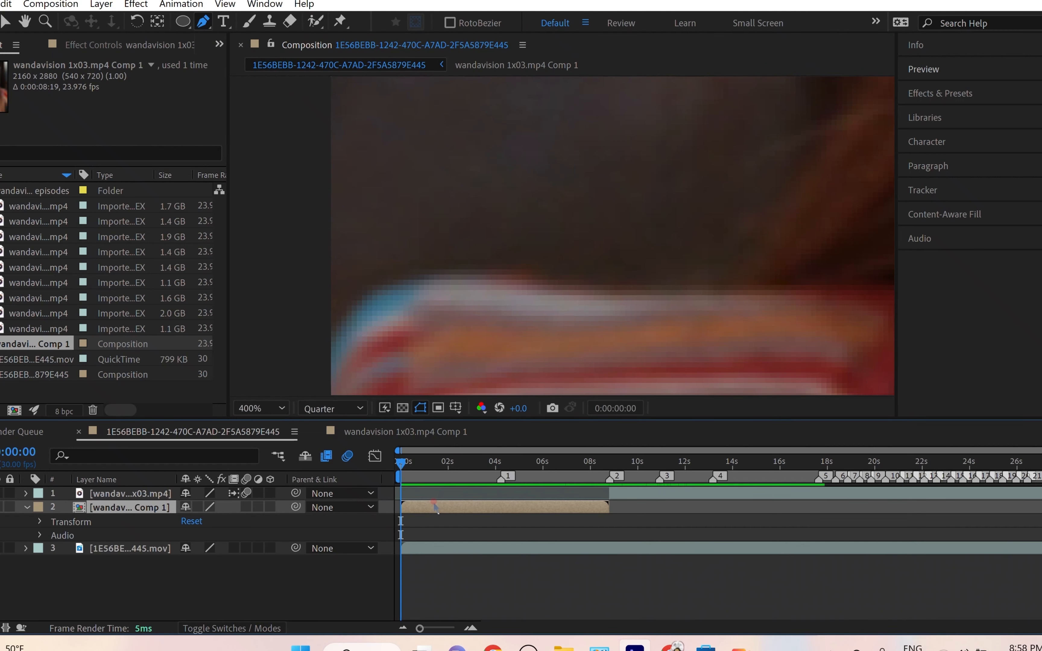
# Step: Start a Pen tool mask along the upper edge of the earring-side shoulder on the wandavision 1x03.mp4 Comp 1 layer
pyautogui.scroll(-6, 531, 327)
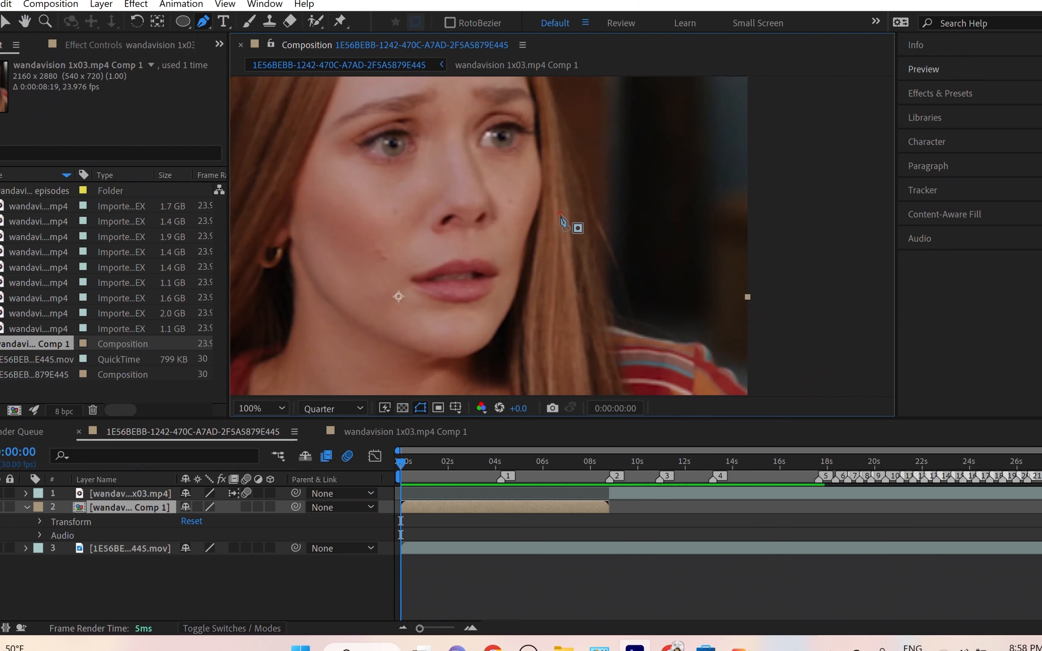
pyautogui.scroll(4, 354, 309)
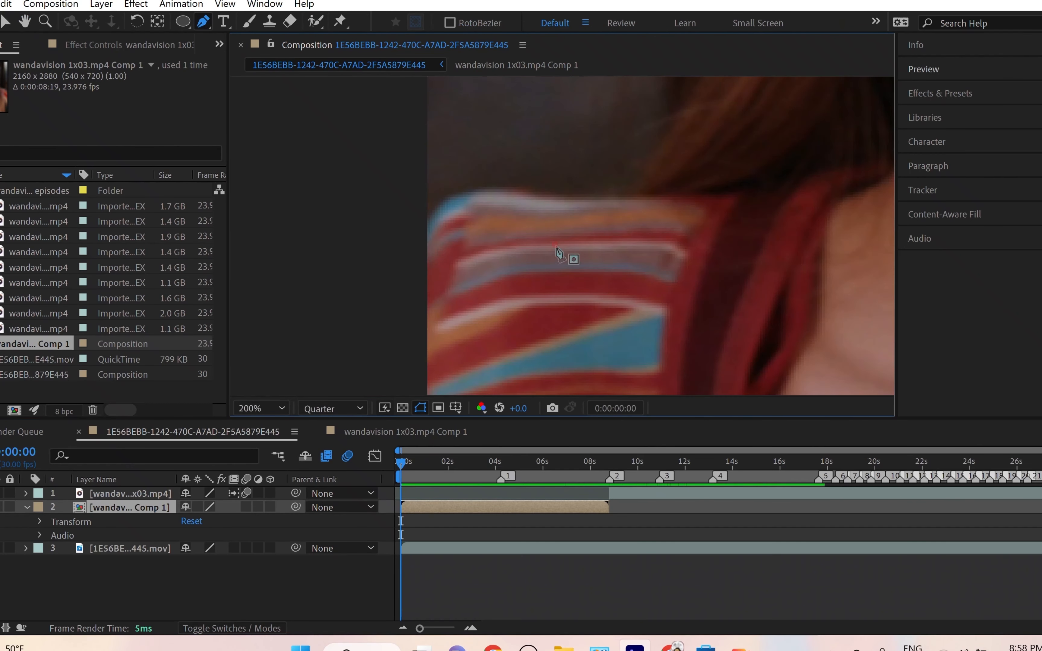
pyautogui.click(421, 230)
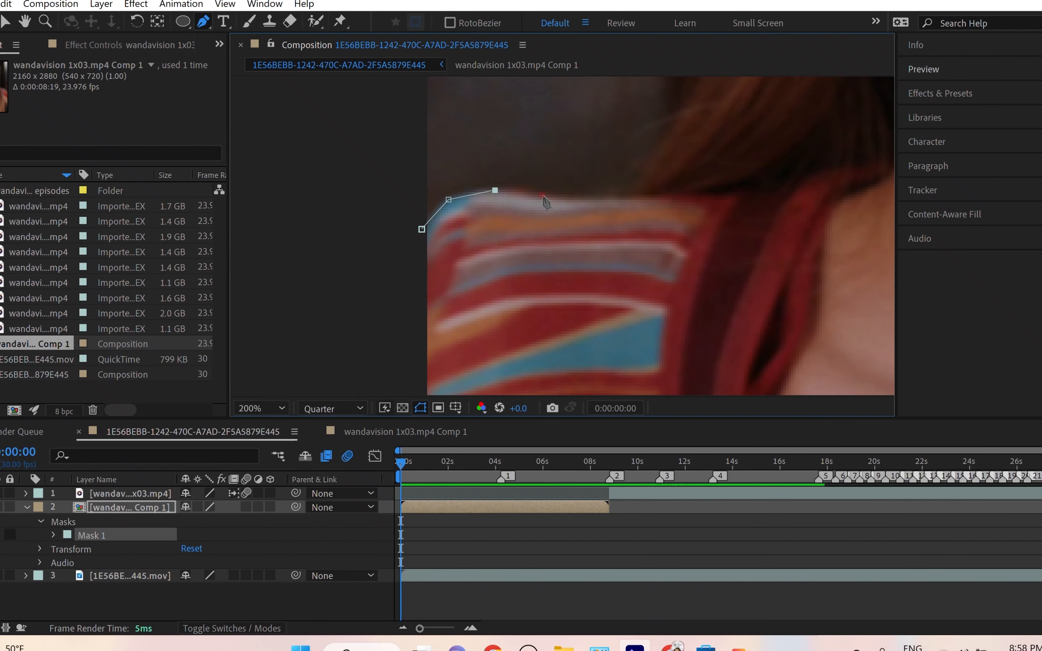
pyautogui.click(629, 195)
# Step: Extend the mask path from the shoulder up the outer edge of the hair on the earring side
pyautogui.moveTo(651, 177); pyautogui.dragTo(517, 325)
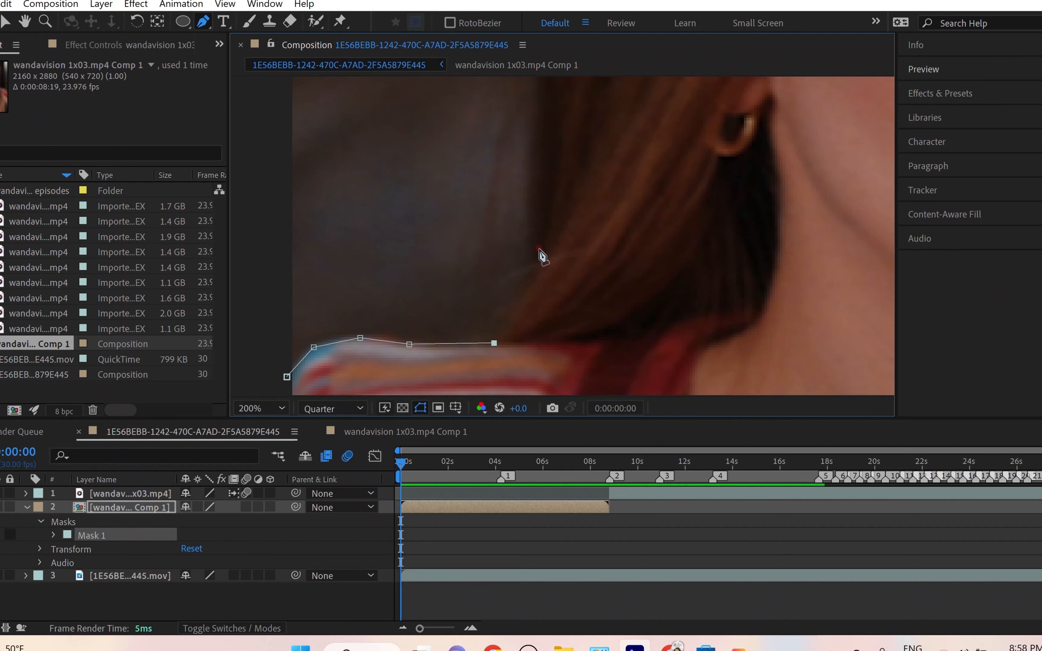
pyautogui.click(532, 268)
pyautogui.click(530, 194)
pyautogui.moveTo(560, 151); pyautogui.dragTo(535, 361)
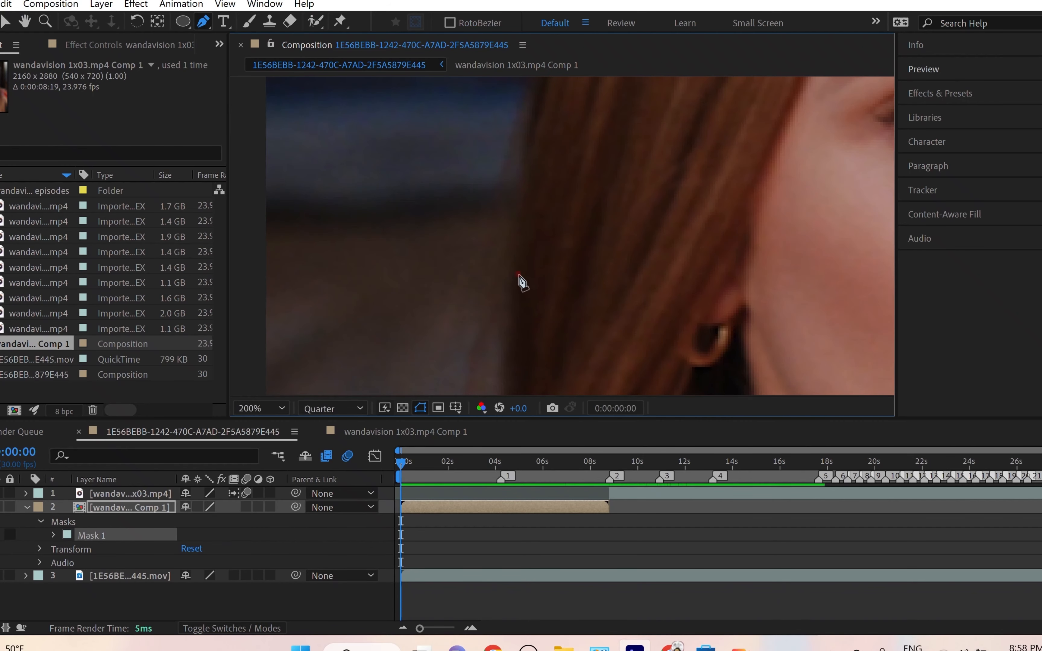
pyautogui.click(513, 259)
# Step: Continue the mask path up the hair's outer edge from eye level to where the head starts to curve
pyautogui.moveTo(533, 198); pyautogui.dragTo(531, 474)
pyautogui.click(532, 255)
pyautogui.scroll(1, 532, 255)
pyautogui.scroll(-1, 532, 256)
pyautogui.click(532, 239)
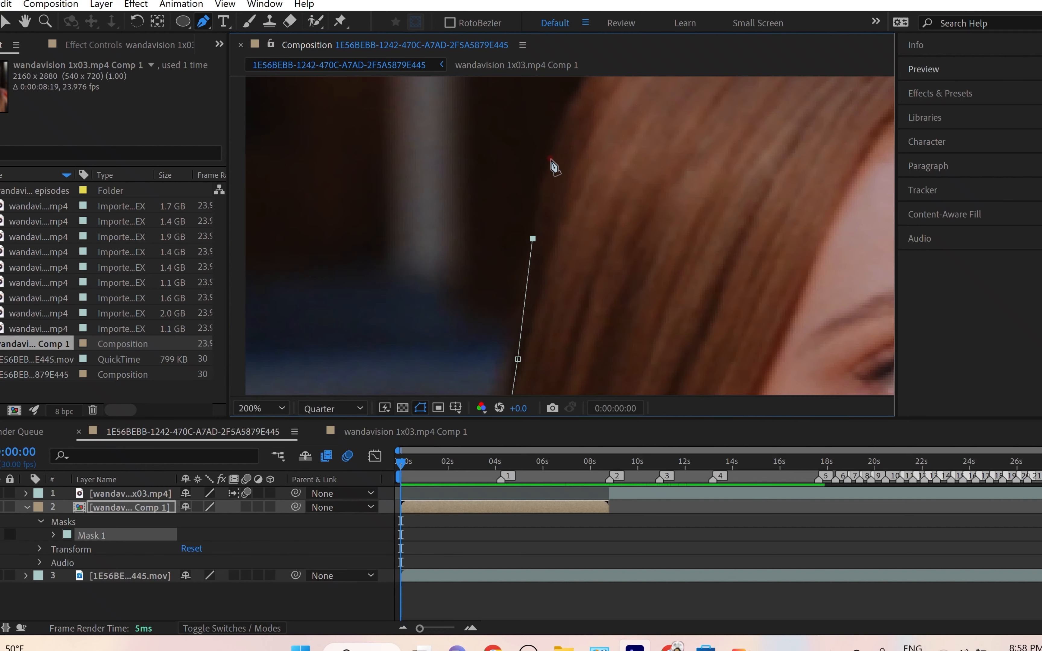
pyautogui.click(551, 144)
pyautogui.moveTo(539, 232); pyautogui.dragTo(477, 409)
pyautogui.click(547, 227)
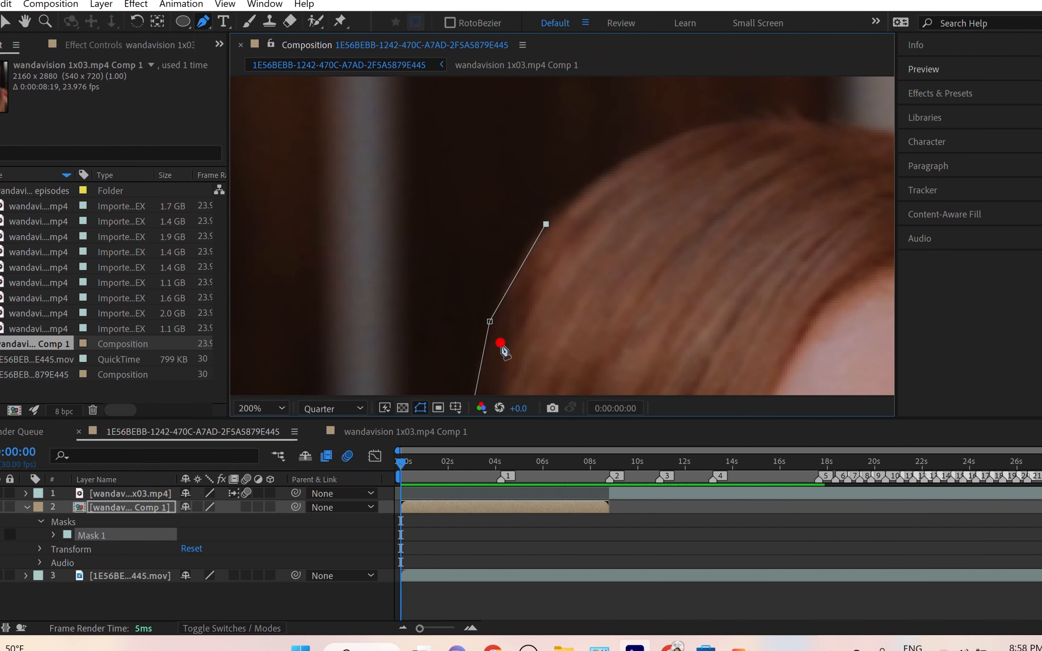
# Step: Examine the traced mask path from the upper hair back down to its starting vertex at the shoulder
pyautogui.moveTo(498, 345); pyautogui.dragTo(574, 179)
pyautogui.scroll(-1, 571, 202)
pyautogui.moveTo(553, 249); pyautogui.dragTo(583, 155)
pyautogui.moveTo(563, 309); pyautogui.dragTo(569, 188)
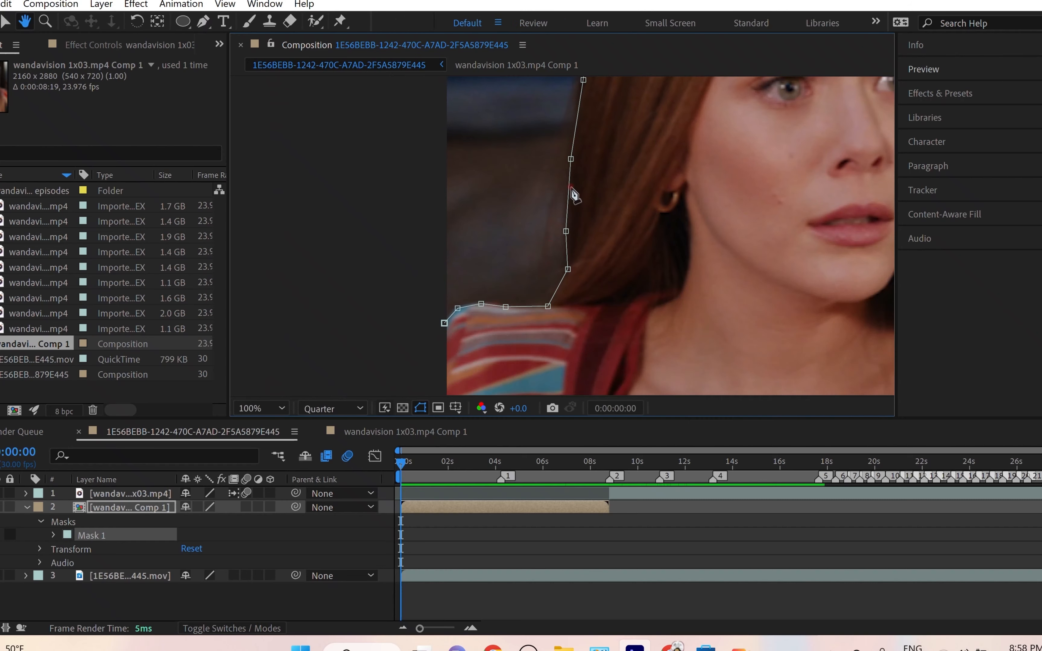
pyautogui.scroll(1, 444, 338)
pyautogui.moveTo(447, 318); pyautogui.dragTo(383, 304)
pyautogui.scroll(1, 457, 215)
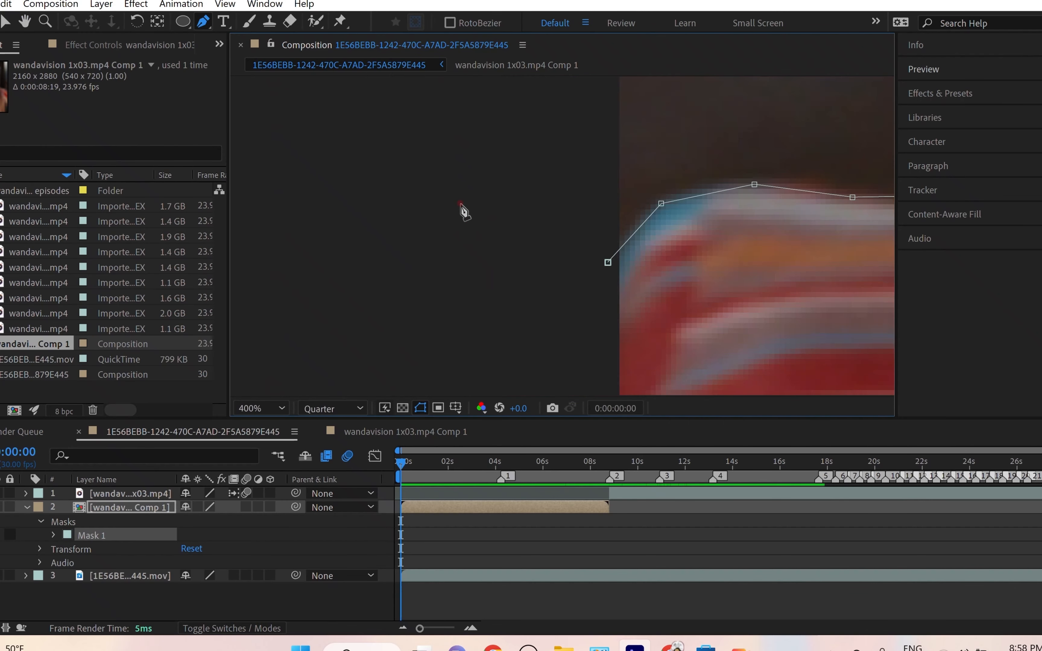
pyautogui.moveTo(581, 240); pyautogui.dragTo(379, 295)
pyautogui.moveTo(629, 275); pyautogui.dragTo(533, 288)
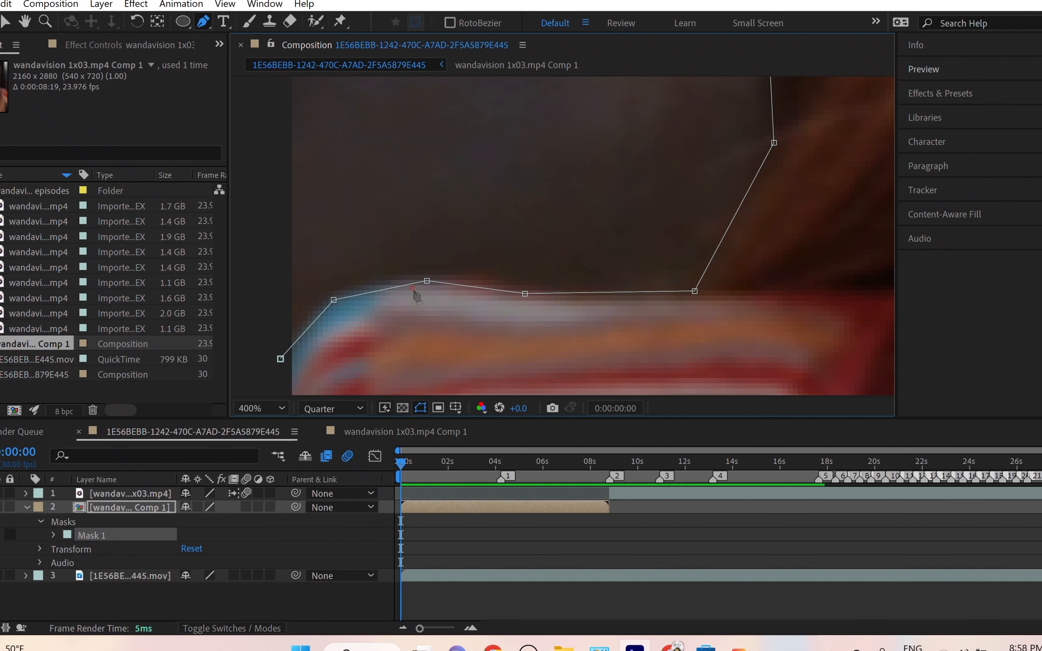
# Step: Try to bunch four shoulder vertices closely together near the mask path's starting vertex
pyautogui.moveTo(334, 299); pyautogui.dragTo(299, 329)
pyautogui.moveTo(426, 280); pyautogui.dragTo(317, 306)
pyautogui.moveTo(525, 293); pyautogui.dragTo(330, 295)
pyautogui.moveTo(694, 291); pyautogui.dragTo(347, 287)
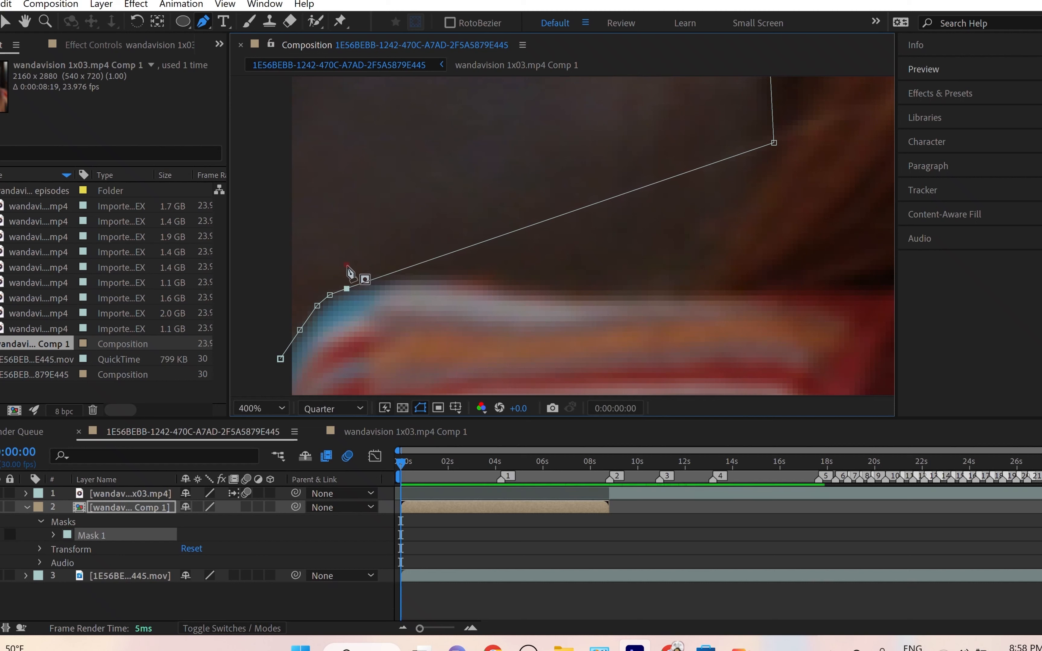
# Step: Undo the four shoulder vertex moves
pyautogui.hotkey('ctrl', 'z')
pyautogui.hotkey('ctrl', 'z')
pyautogui.hotkey('ctrl', 'z')
pyautogui.hotkey('ctrl', 'z')
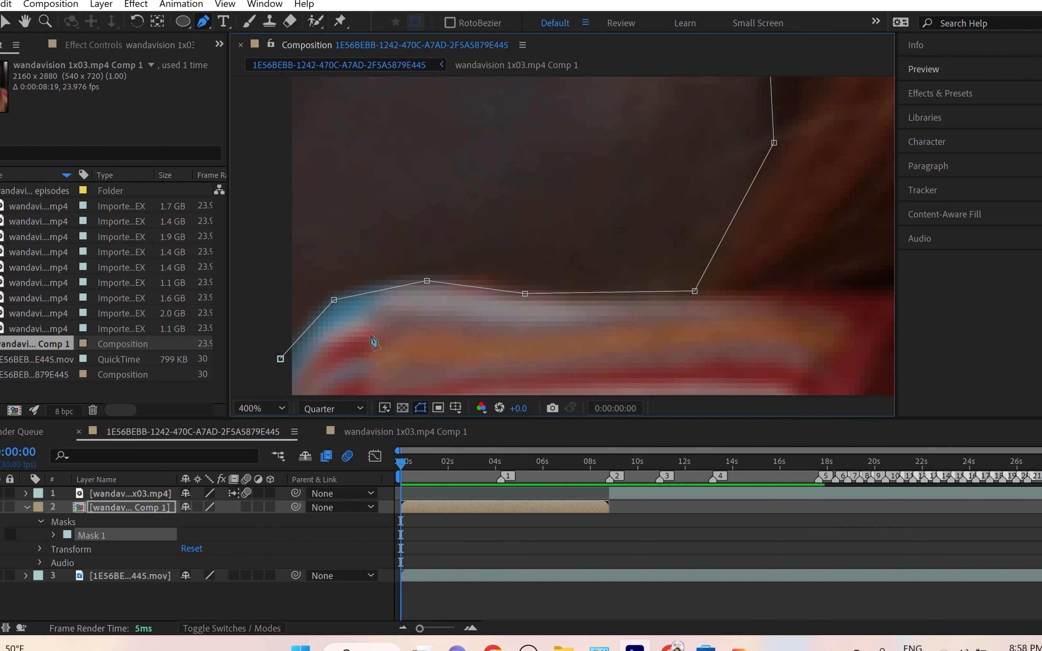
# Step: Trace the rising curve of the hair toward the crown with closely spaced straight mask vertices
pyautogui.scroll(-1, 494, 300)
pyautogui.moveTo(576, 180); pyautogui.dragTo(520, 340)
pyautogui.moveTo(554, 102); pyautogui.dragTo(520, 279)
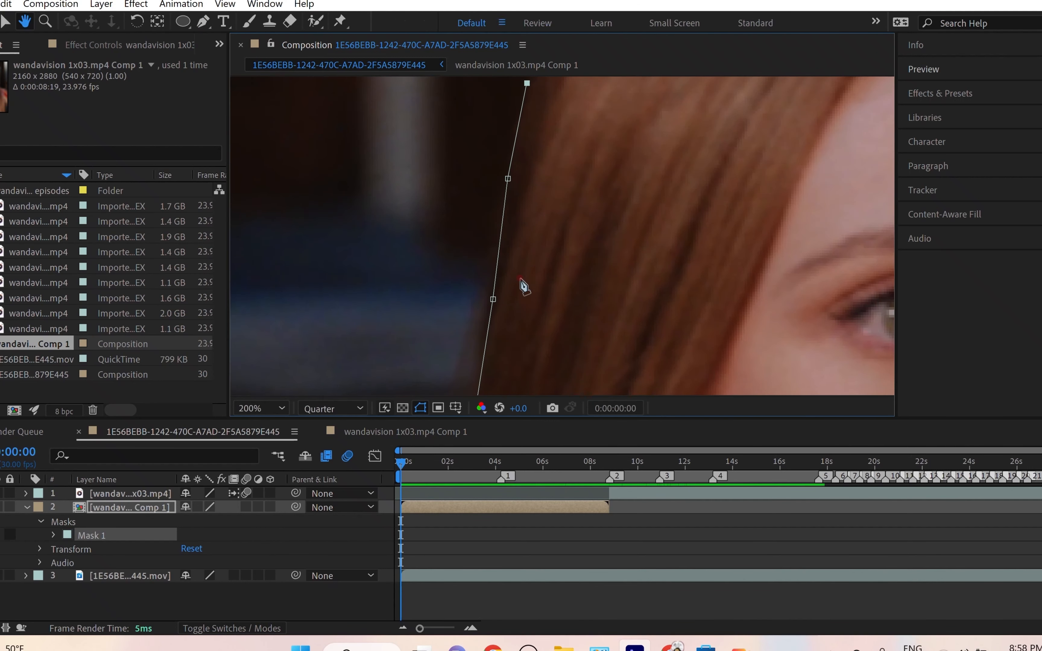
pyautogui.moveTo(536, 133); pyautogui.dragTo(524, 271)
pyautogui.moveTo(532, 159); pyautogui.dragTo(509, 268)
pyautogui.click(517, 275)
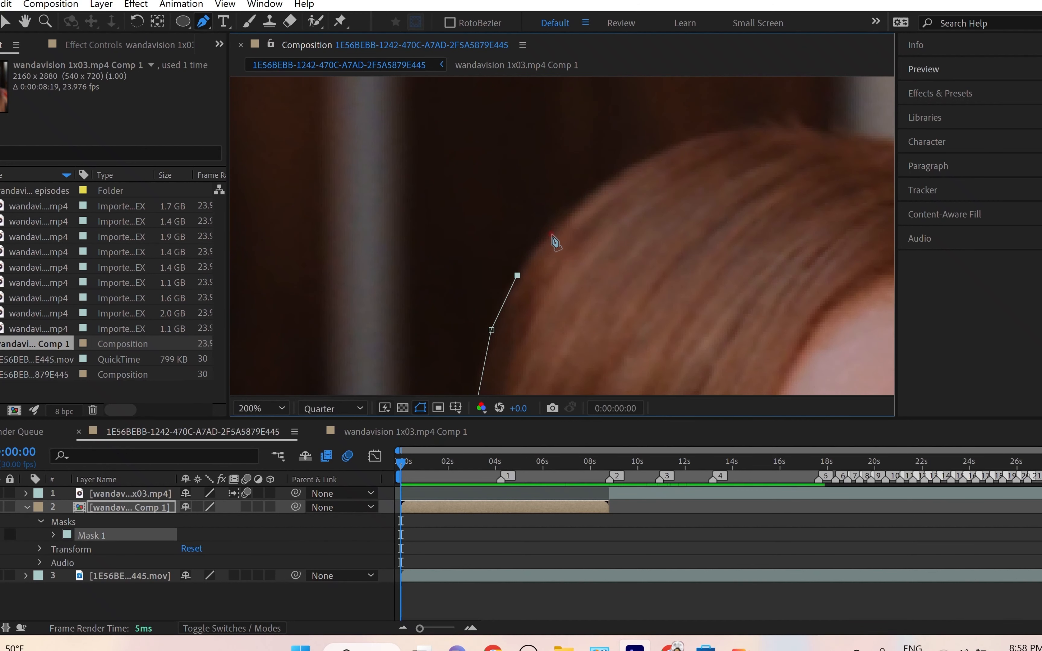
pyautogui.click(556, 227)
pyautogui.click(604, 179)
pyautogui.click(657, 152)
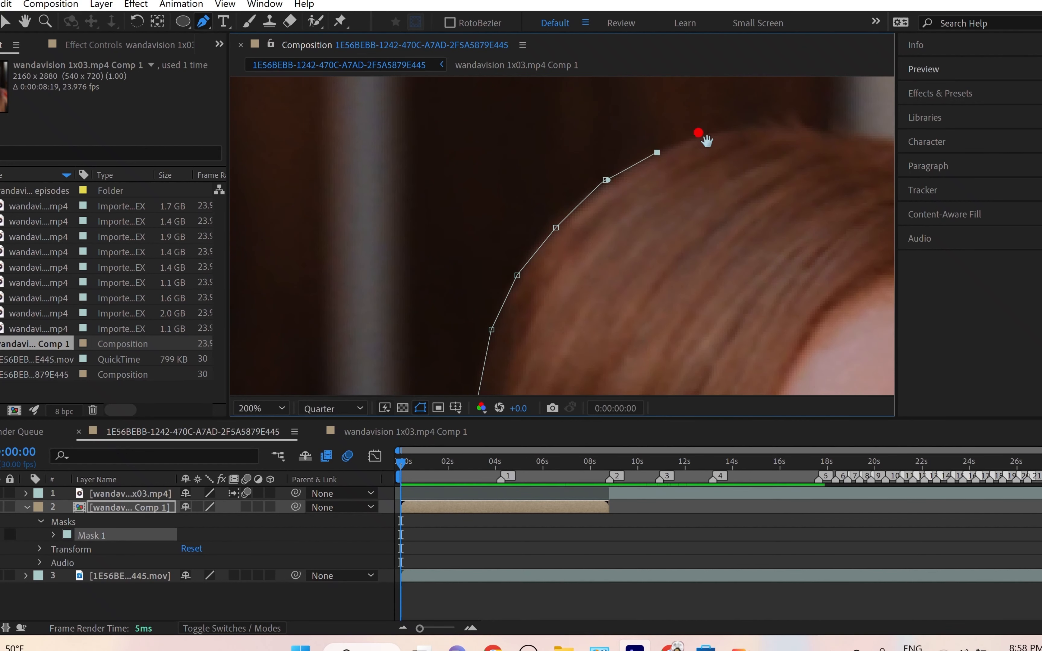
# Step: Carry the mask path over the top of the head and onto the far side, undoing the stray extra vertex
pyautogui.moveTo(715, 134); pyautogui.dragTo(551, 218)
pyautogui.click(580, 212)
pyautogui.click(640, 212)
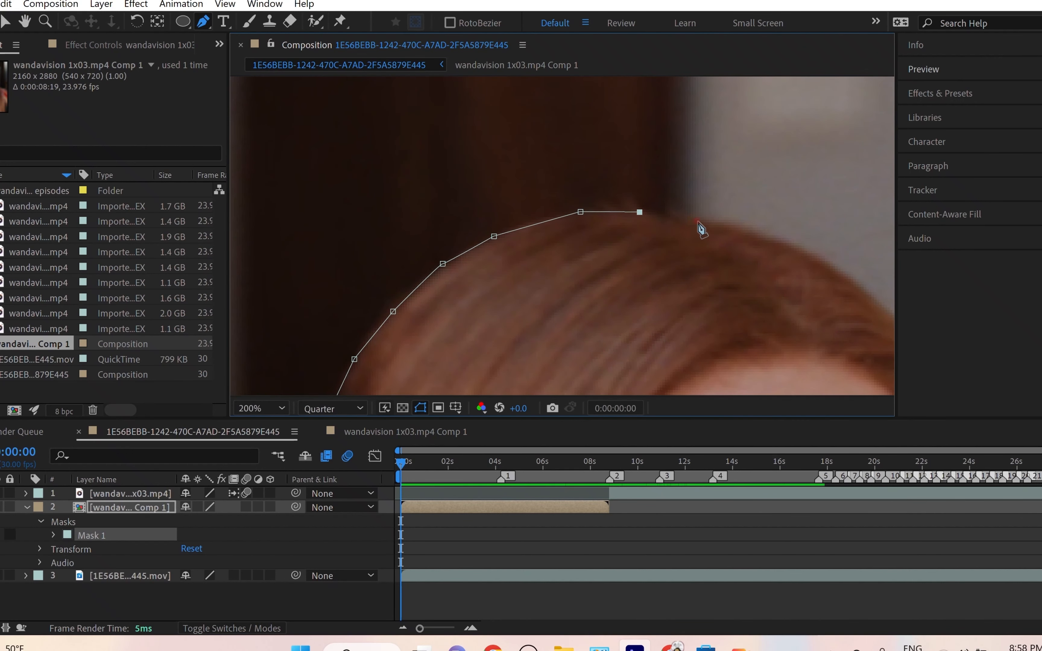
pyautogui.click(699, 222)
pyautogui.click(765, 238)
pyautogui.click(819, 260)
pyautogui.moveTo(413, 265); pyautogui.dragTo(326, 286)
pyautogui.click(527, 232)
pyautogui.hotkey('ctrl', 'z')
# Step: Extend the mask path down the far side of the head along the hair edge beside the forehead
pyautogui.moveTo(727, 279); pyautogui.dragTo(512, 233)
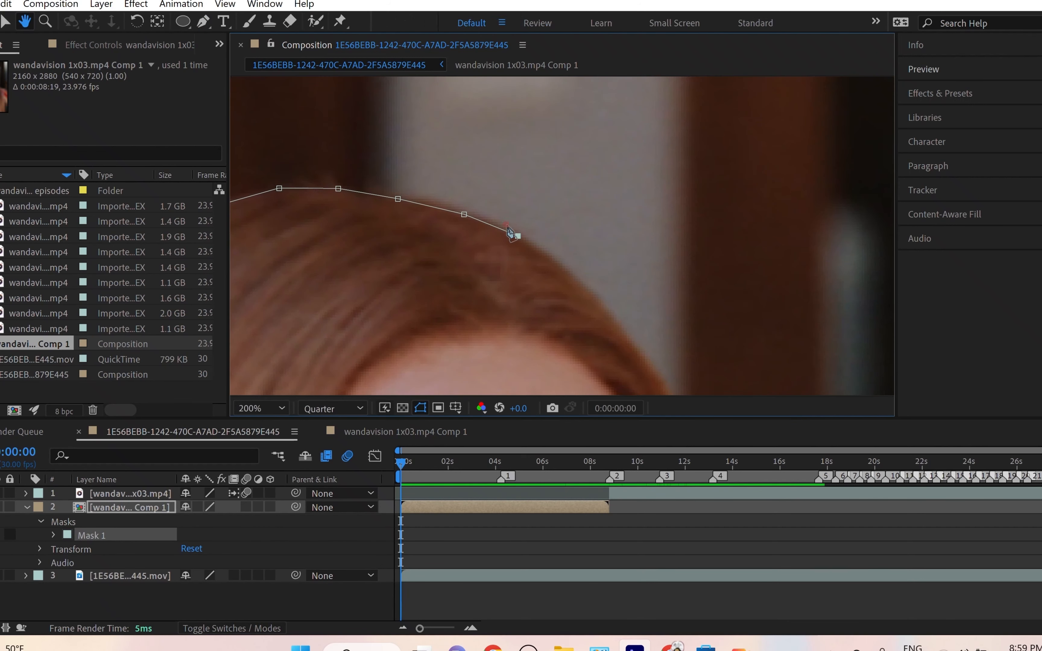
pyautogui.click(565, 268)
pyautogui.click(604, 308)
pyautogui.moveTo(716, 368); pyautogui.dragTo(565, 233)
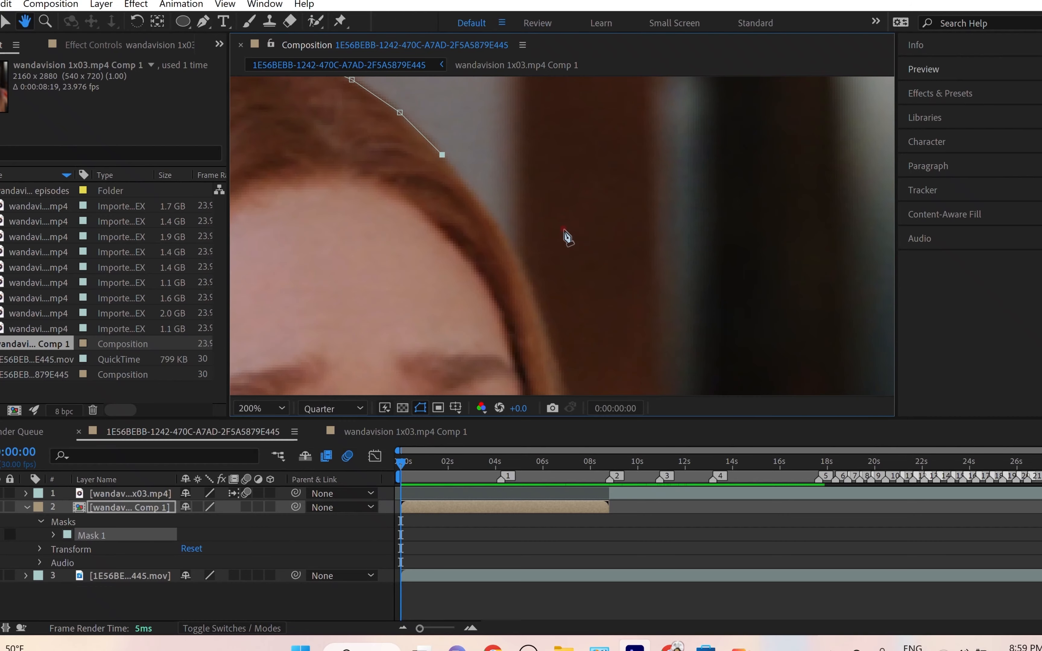
pyautogui.click(493, 214)
pyautogui.moveTo(495, 215); pyautogui.dragTo(817, 410)
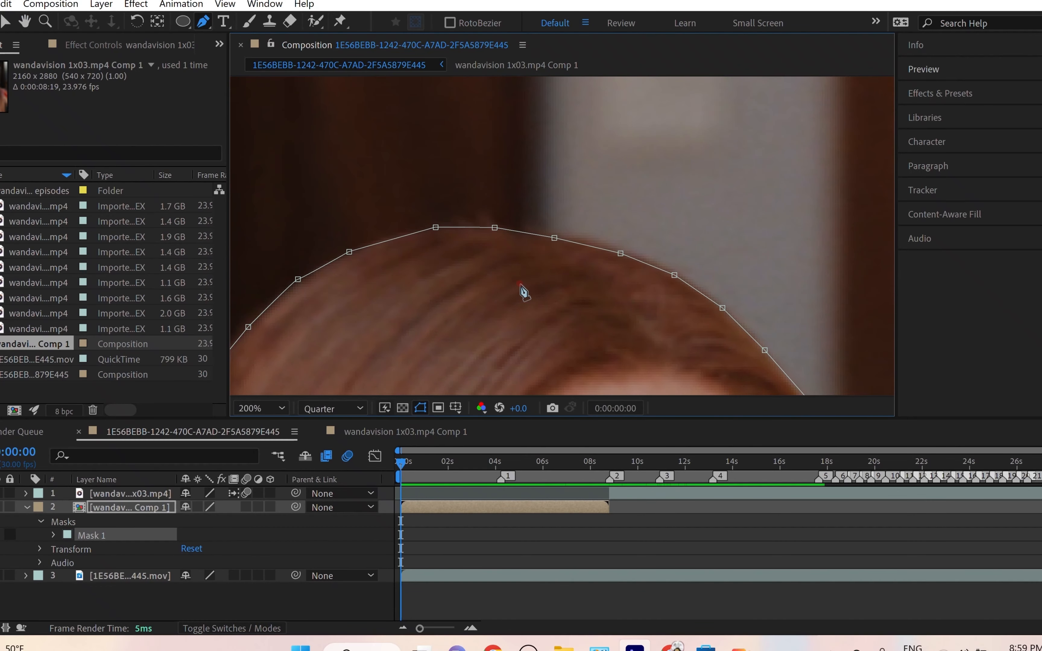
pyautogui.moveTo(615, 294); pyautogui.dragTo(548, 274)
pyautogui.moveTo(635, 272); pyautogui.dragTo(465, 199)
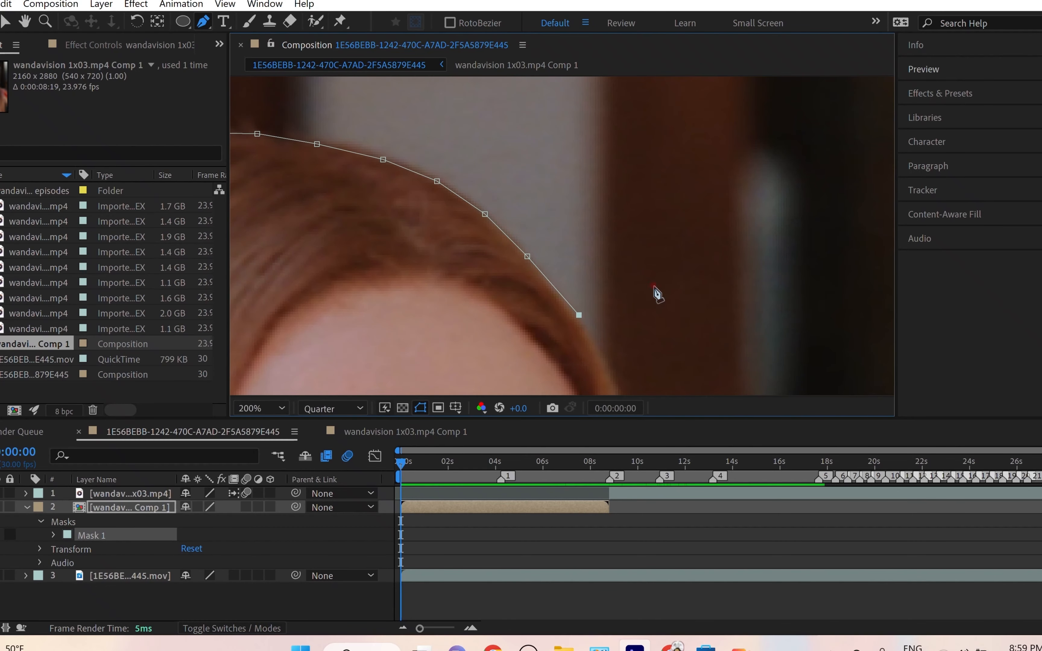
pyautogui.moveTo(686, 338); pyautogui.dragTo(640, 255)
pyautogui.scroll(2, 624, 280)
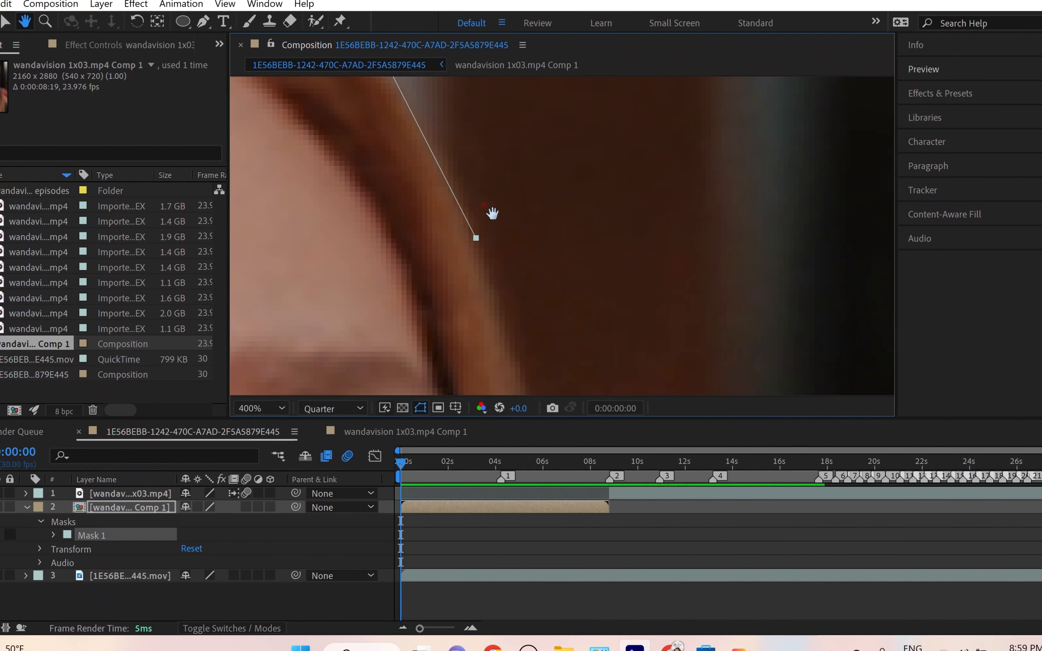
pyautogui.scroll(-2, 505, 258)
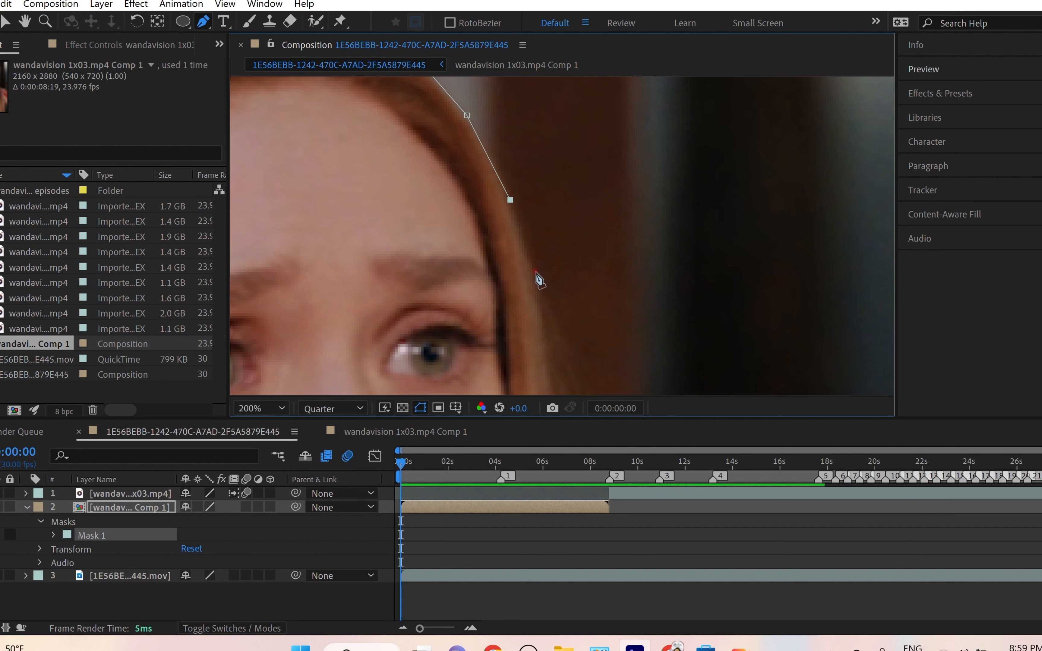
# Step: Try curved mask vertices with direction handles along the hair edge beside the far eye
pyautogui.click(536, 272)
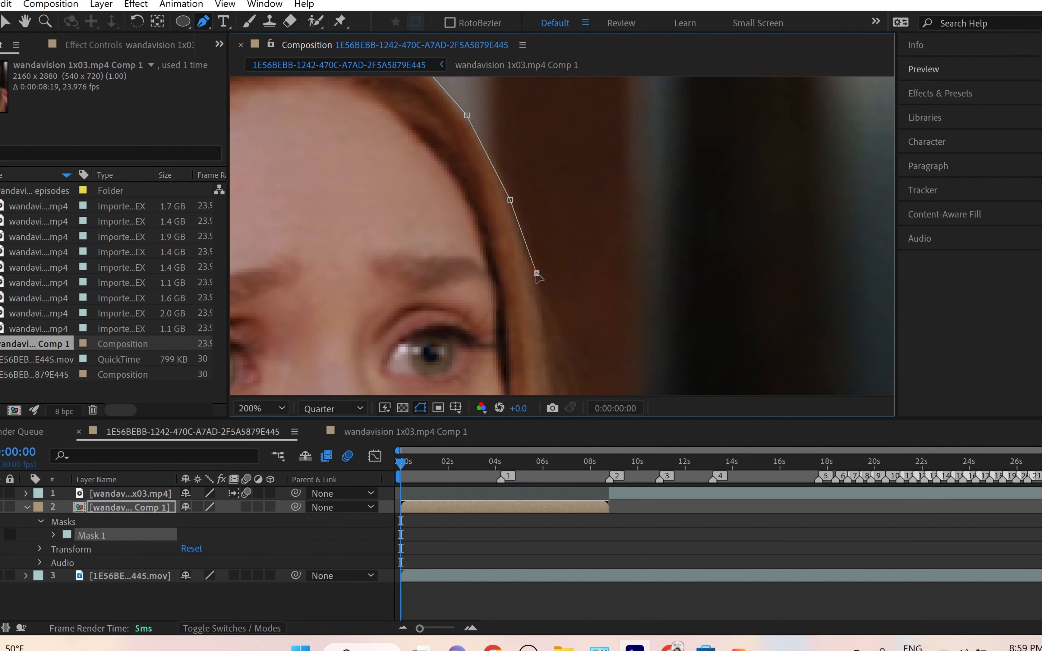
pyautogui.moveTo(546, 292); pyautogui.dragTo(543, 301)
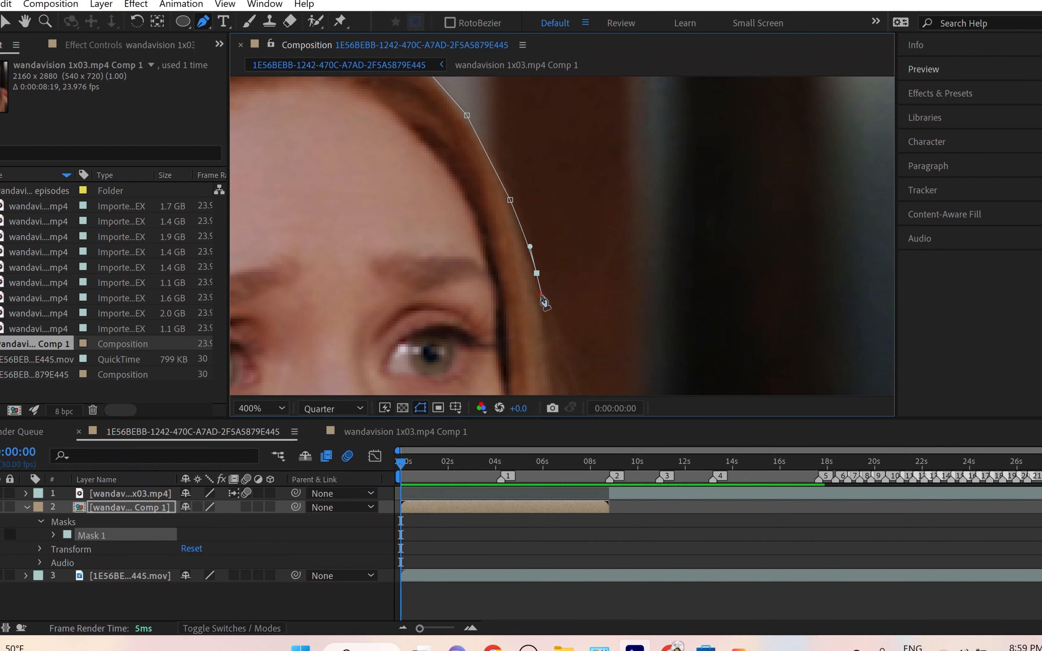
pyautogui.scroll(2, 558, 274)
pyautogui.scroll(3, 610, 244)
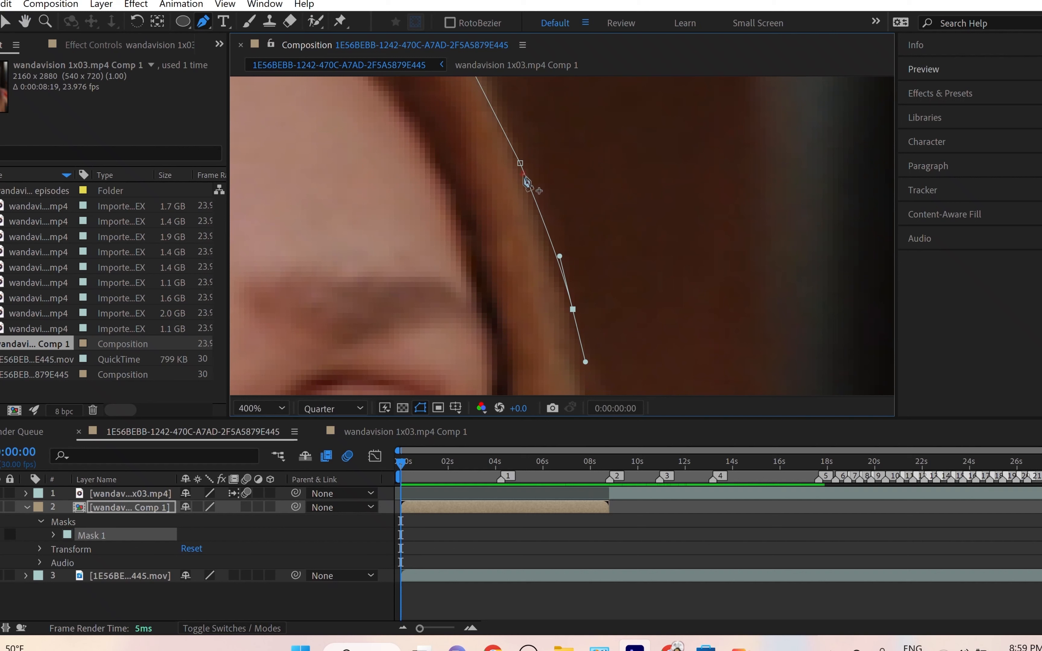
pyautogui.moveTo(567, 294); pyautogui.dragTo(484, 165)
pyautogui.scroll(-1, 522, 209)
pyautogui.moveTo(529, 245); pyautogui.dragTo(530, 185)
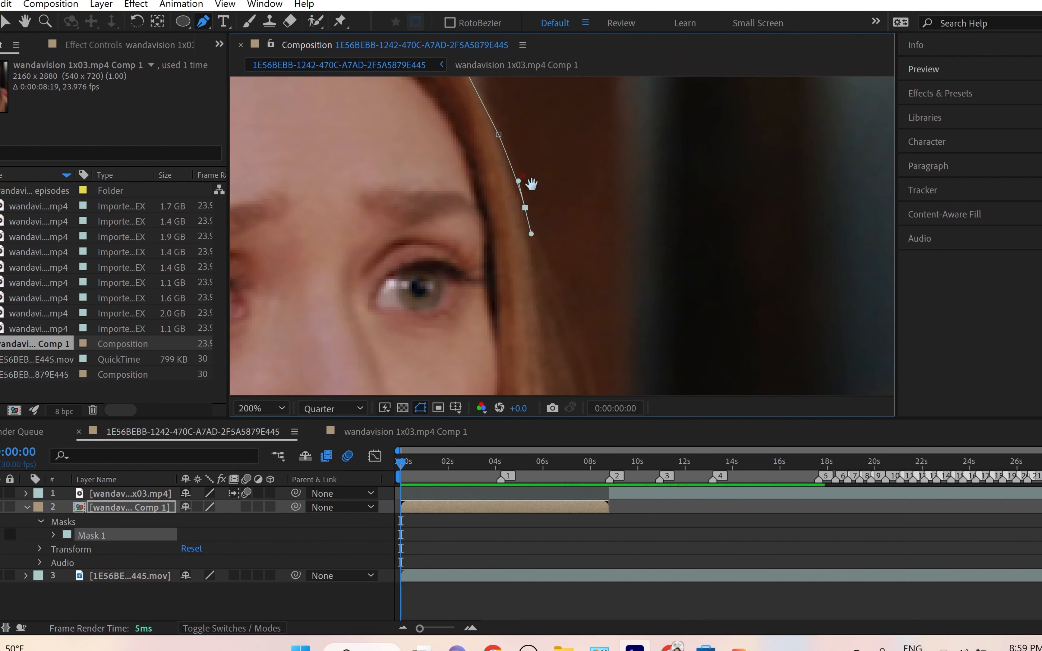
pyautogui.moveTo(551, 331); pyautogui.dragTo(572, 262)
pyautogui.scroll(-1, 573, 266)
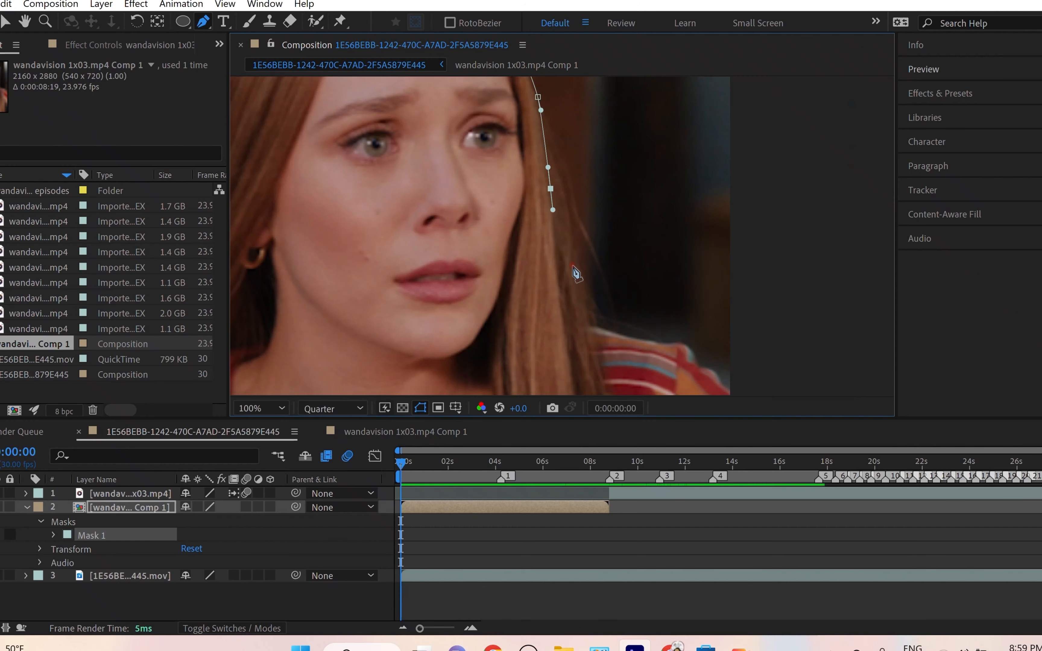
pyautogui.hotkey('ctrl', 'z')
# Step: Trace the far-side hair edge from the temple down to mouth level with straight mask vertices, redoing the misplaced one
pyautogui.moveTo(551, 102); pyautogui.dragTo(566, 257)
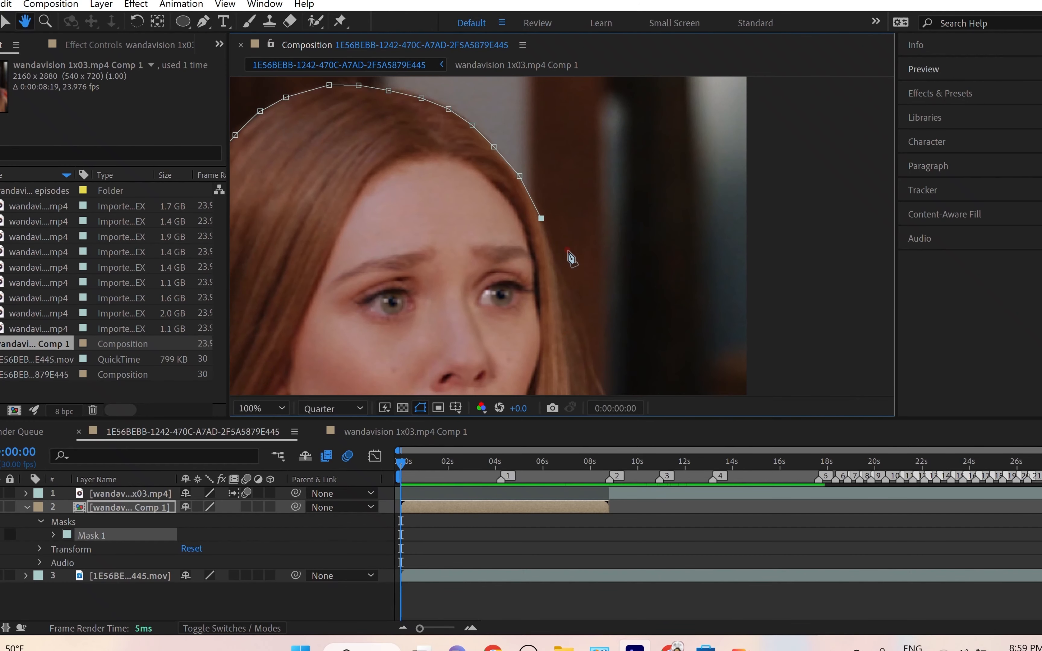
pyautogui.scroll(1, 565, 257)
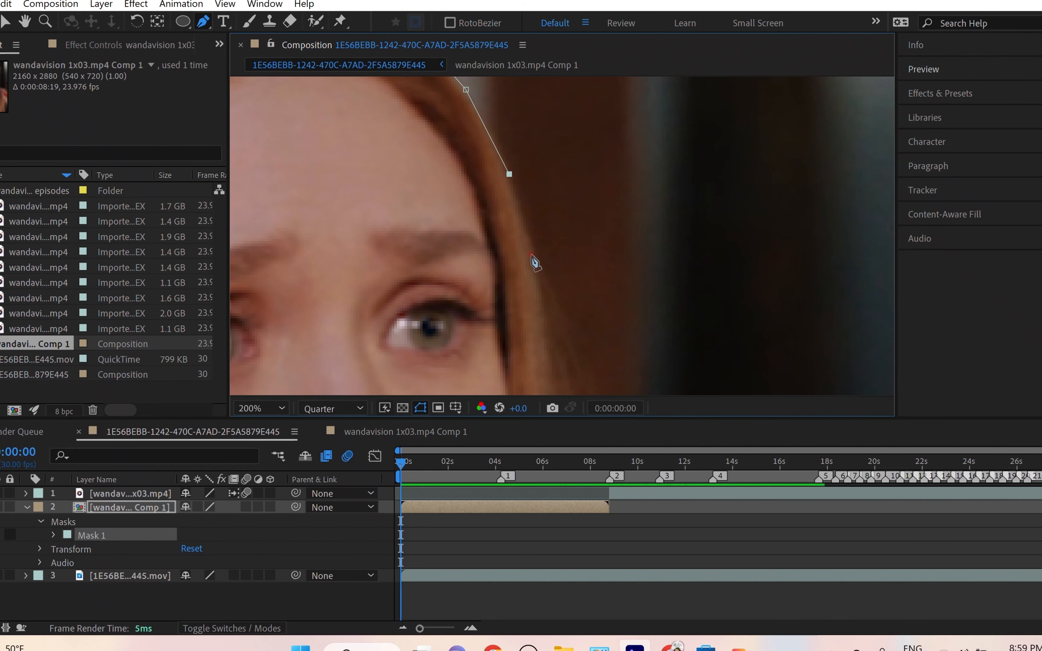
pyautogui.moveTo(555, 290); pyautogui.dragTo(511, 228)
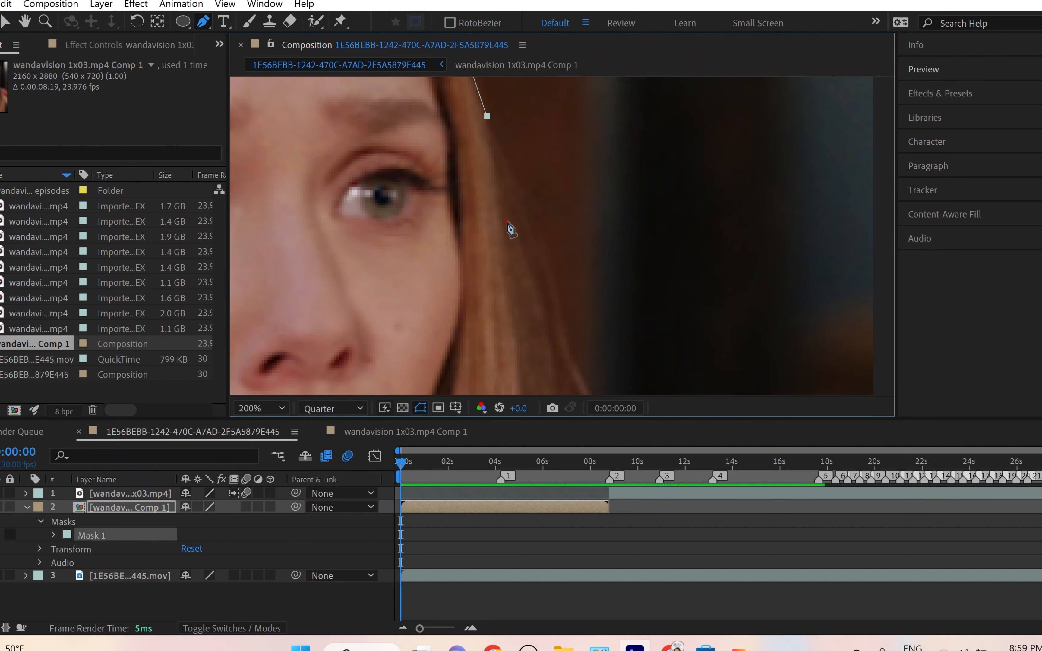
pyautogui.click(506, 242)
pyautogui.moveTo(539, 277); pyautogui.dragTo(516, 151)
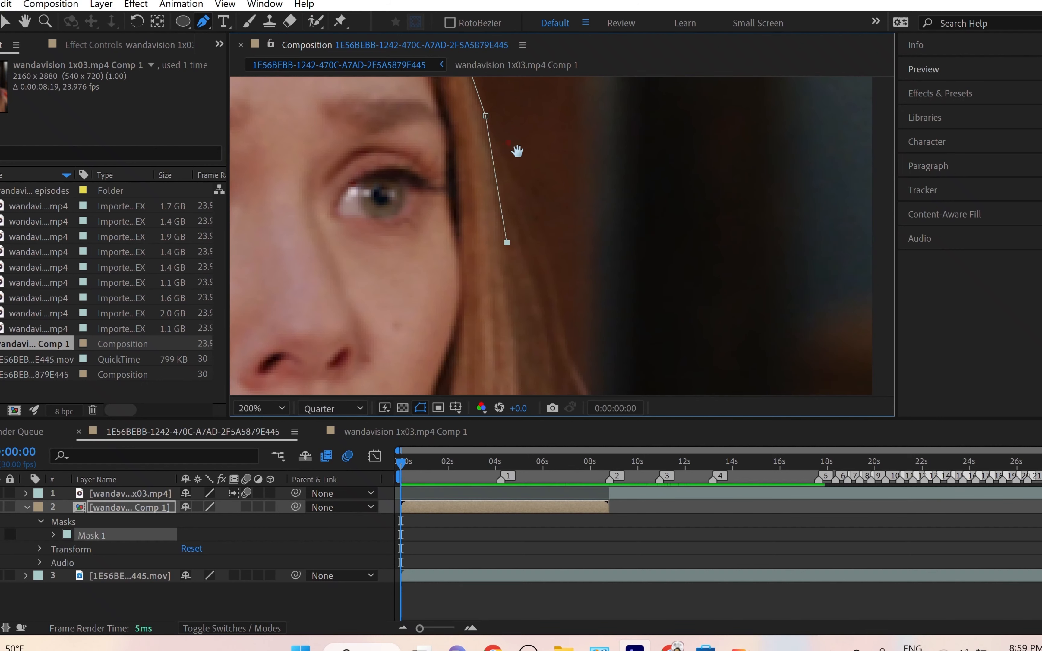
pyautogui.click(525, 238)
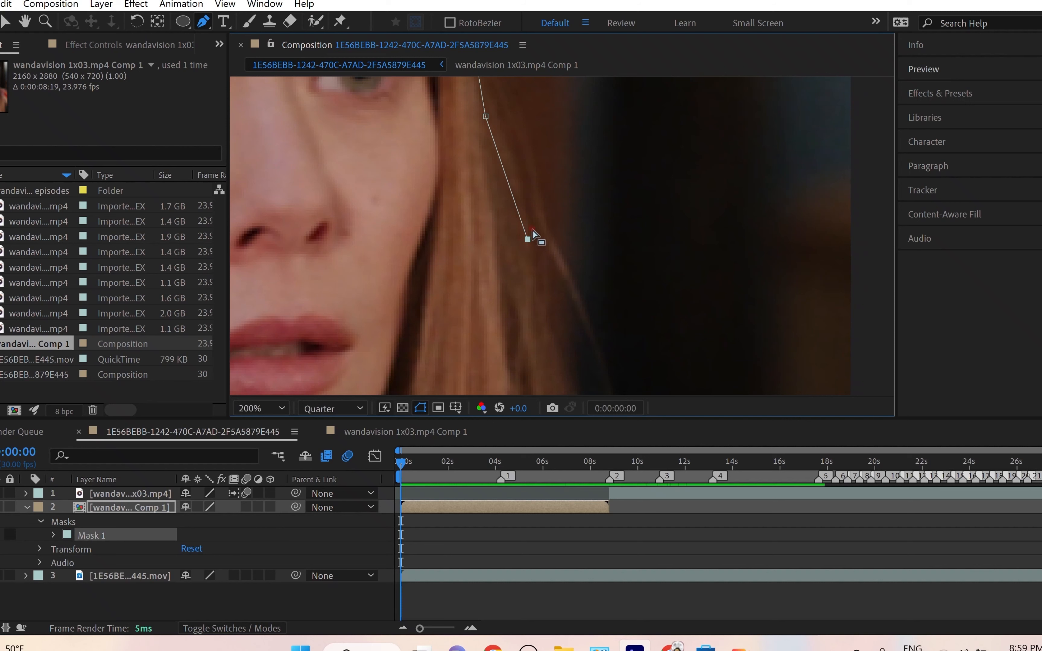
pyautogui.hotkey('ctrl', 'z')
pyautogui.click(517, 230)
pyautogui.click(552, 333)
# Step: Continue the mask path from mouth level down the far-side hair edge and along the top of the far shoulder
pyautogui.moveTo(555, 342); pyautogui.dragTo(479, 180)
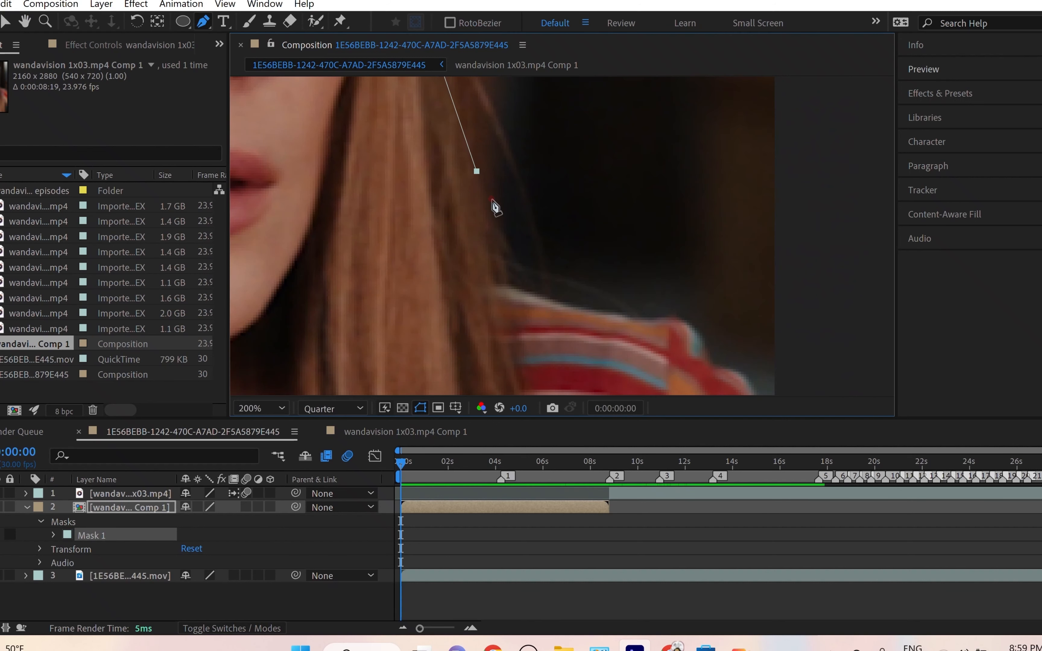
pyautogui.click(491, 234)
pyautogui.click(497, 285)
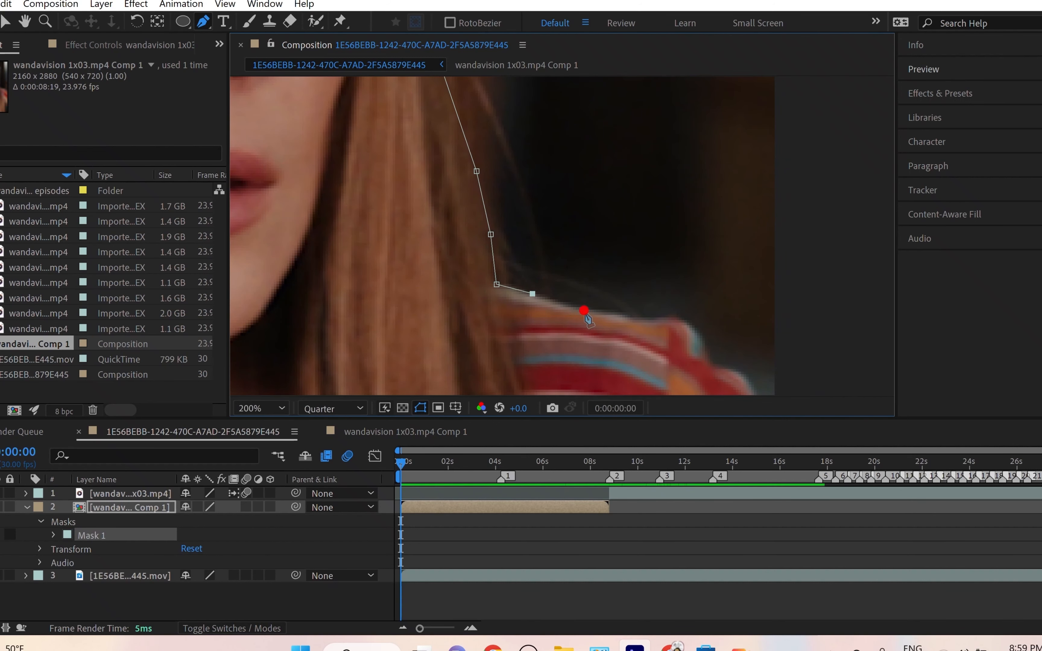
pyautogui.click(627, 315)
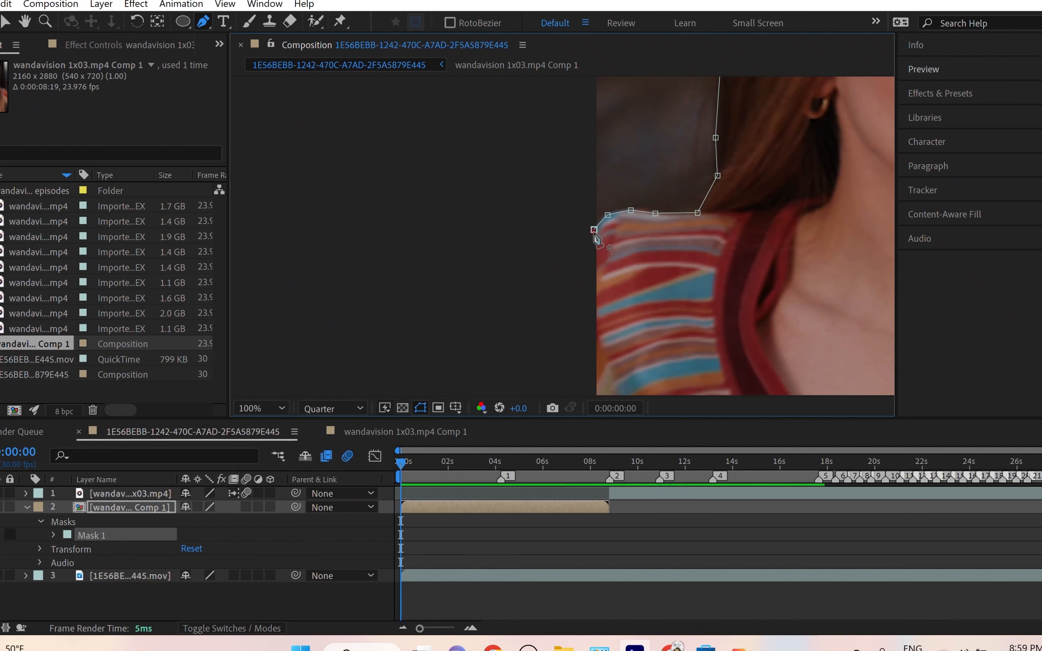
# Step: Close the mask path at its starting vertex on the near shoulder and return to the Selection tool
pyautogui.click(592, 226)
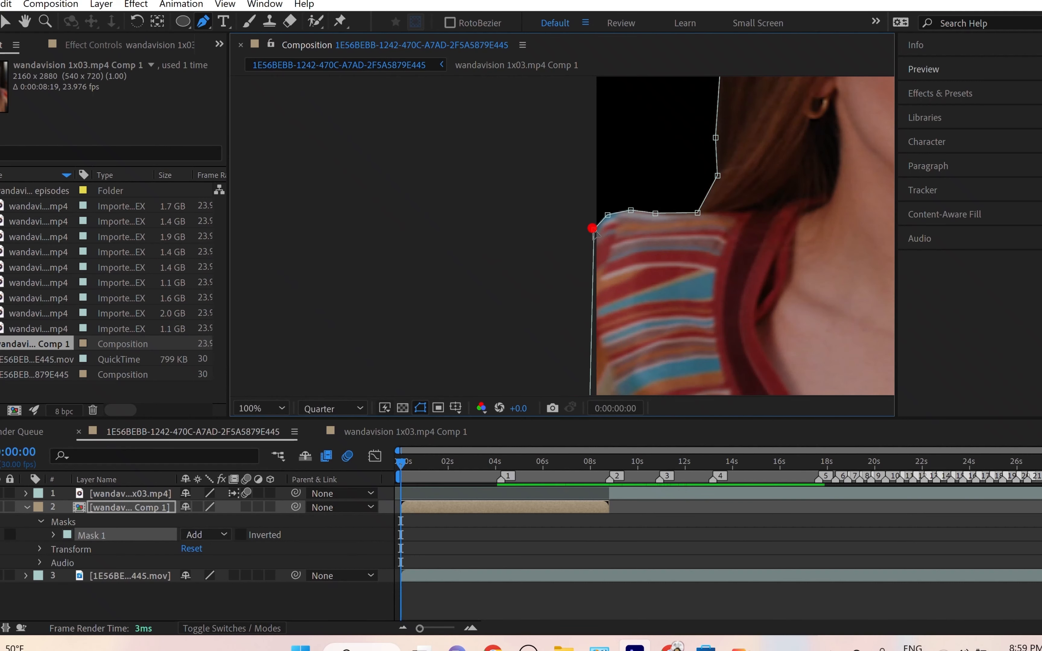
pyautogui.scroll(-1, 658, 209)
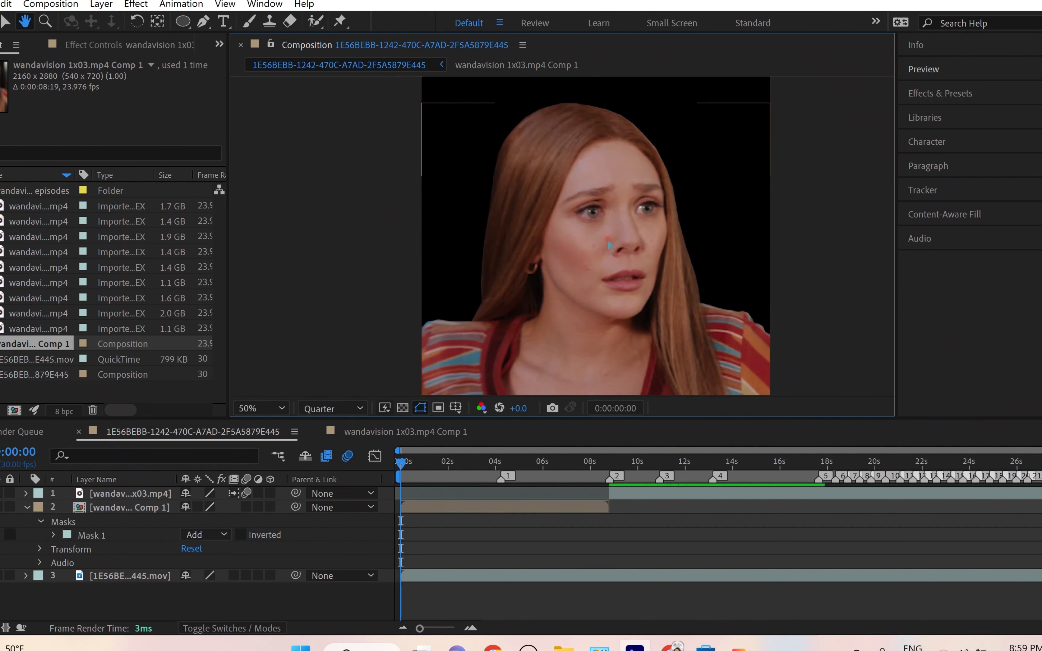
pyautogui.press('v')
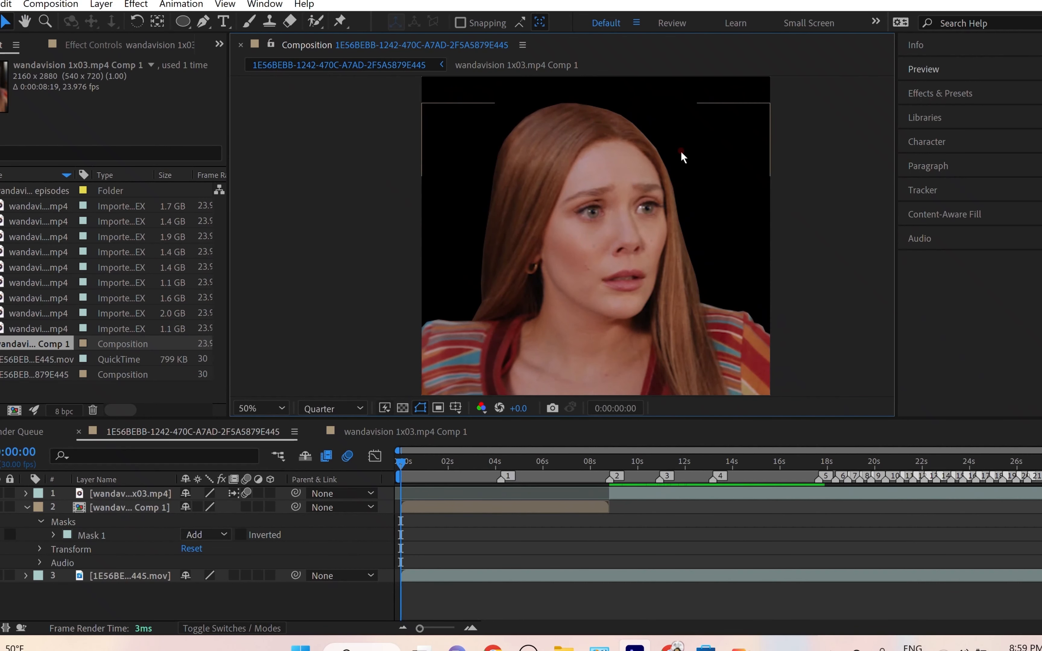
# Step: Set the composition preview resolution to Full to judge the cutout's edge around the head
pyautogui.press('.')
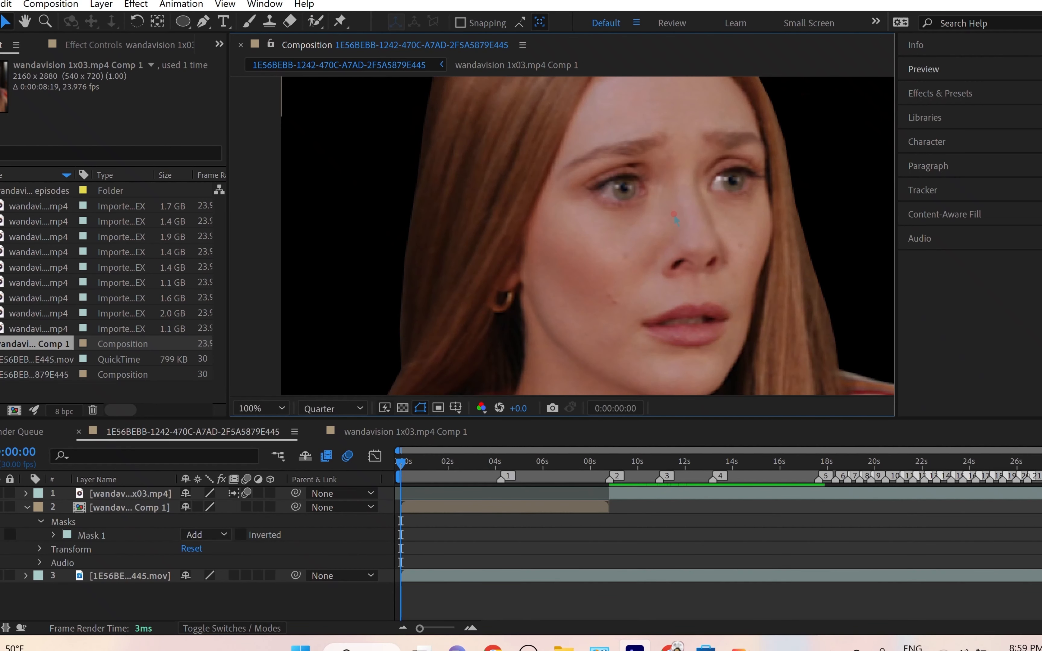
pyautogui.moveTo(674, 215); pyautogui.dragTo(632, 266)
pyautogui.moveTo(598, 195)
pyautogui.mouseDown()
pyautogui.moveTo(549, 263)
pyautogui.moveTo(489, 310)
pyautogui.mouseUp()
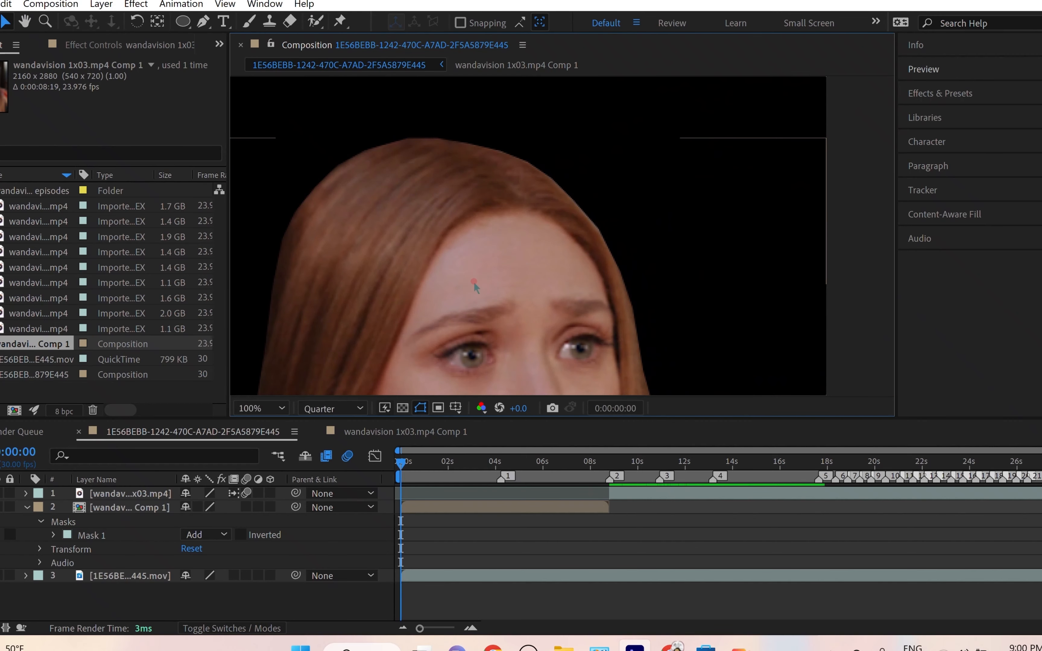
pyautogui.moveTo(592, 219); pyautogui.dragTo(407, 119)
pyautogui.scroll(1, 406, 118)
pyautogui.moveTo(376, 178); pyautogui.dragTo(664, 256)
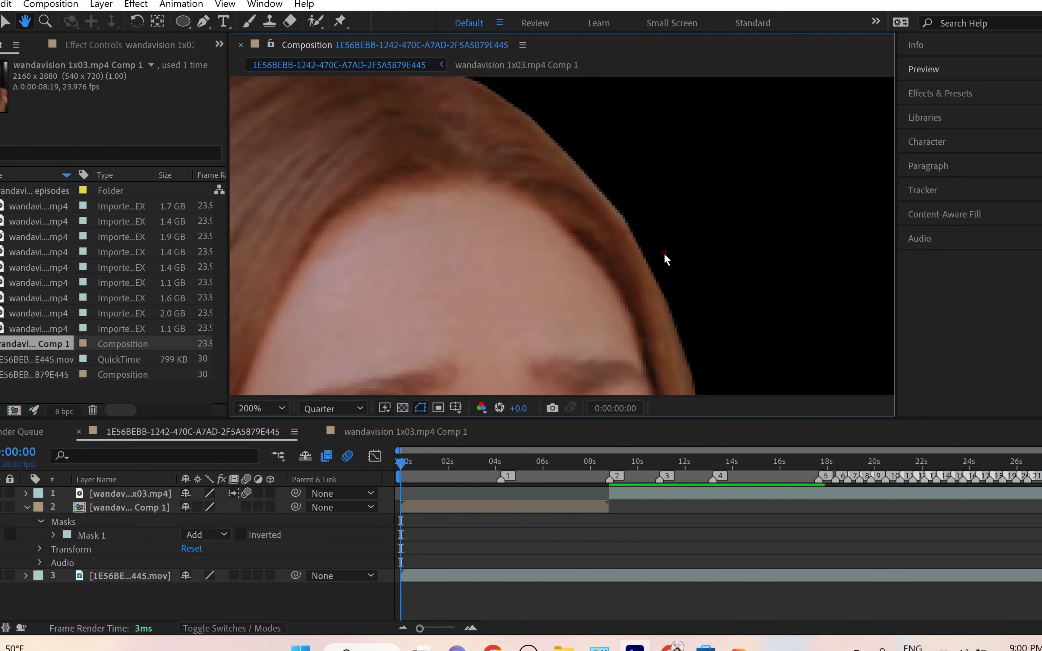
pyautogui.moveTo(590, 129); pyautogui.dragTo(674, 299)
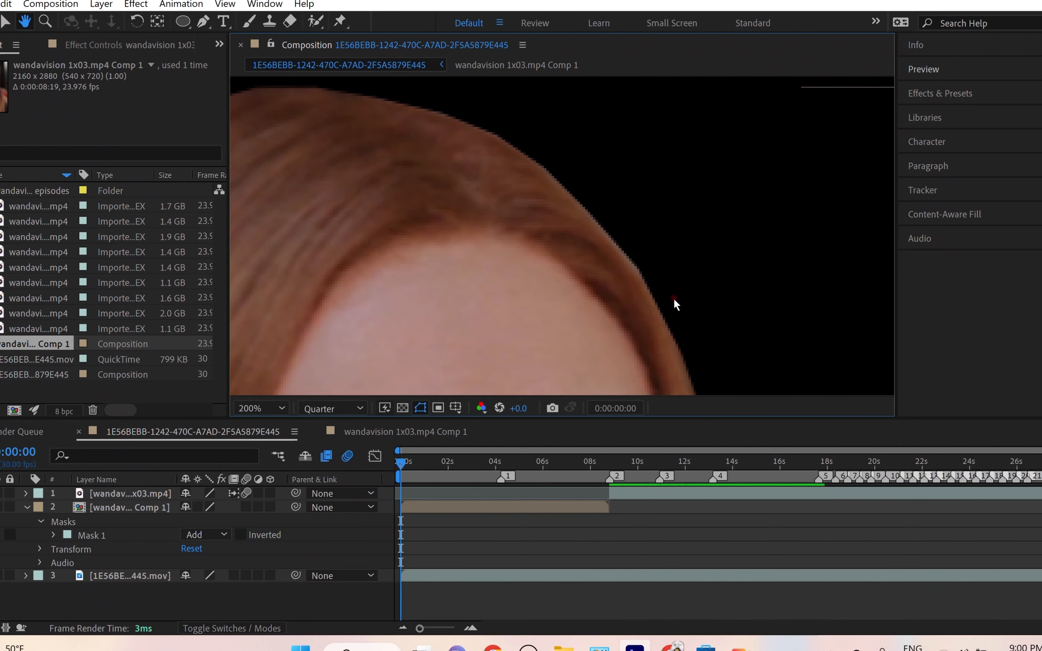
pyautogui.click(360, 408)
pyautogui.click(365, 447)
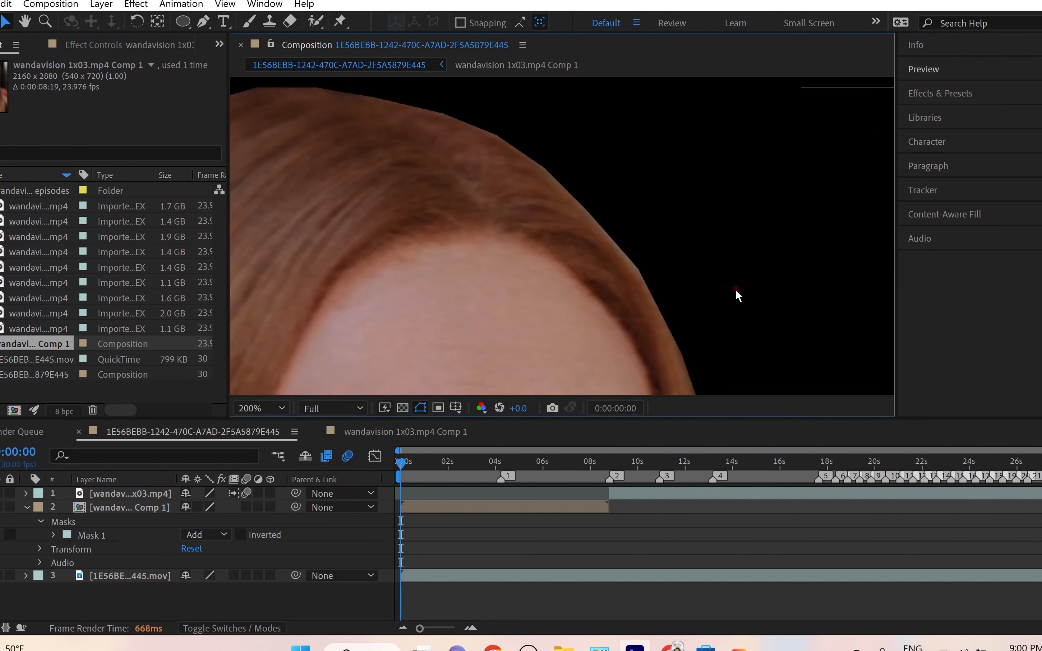
# Step: Examine the cutout's edges along the hair on both sides of the face and at the shoulders
pyautogui.scroll(-4, 581, 285)
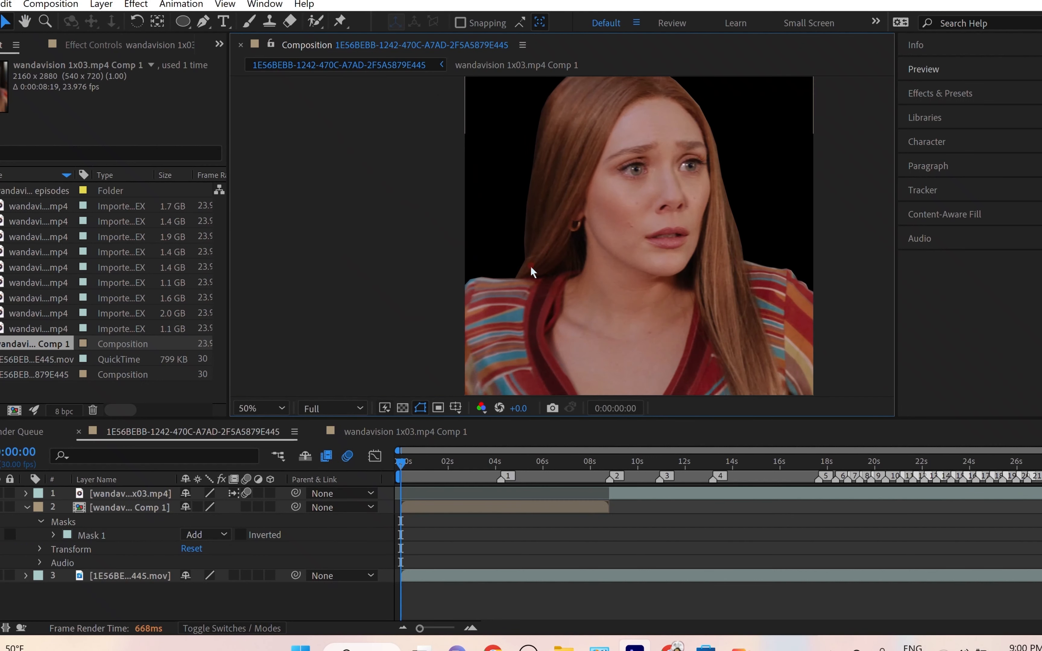
pyautogui.scroll(2, 732, 267)
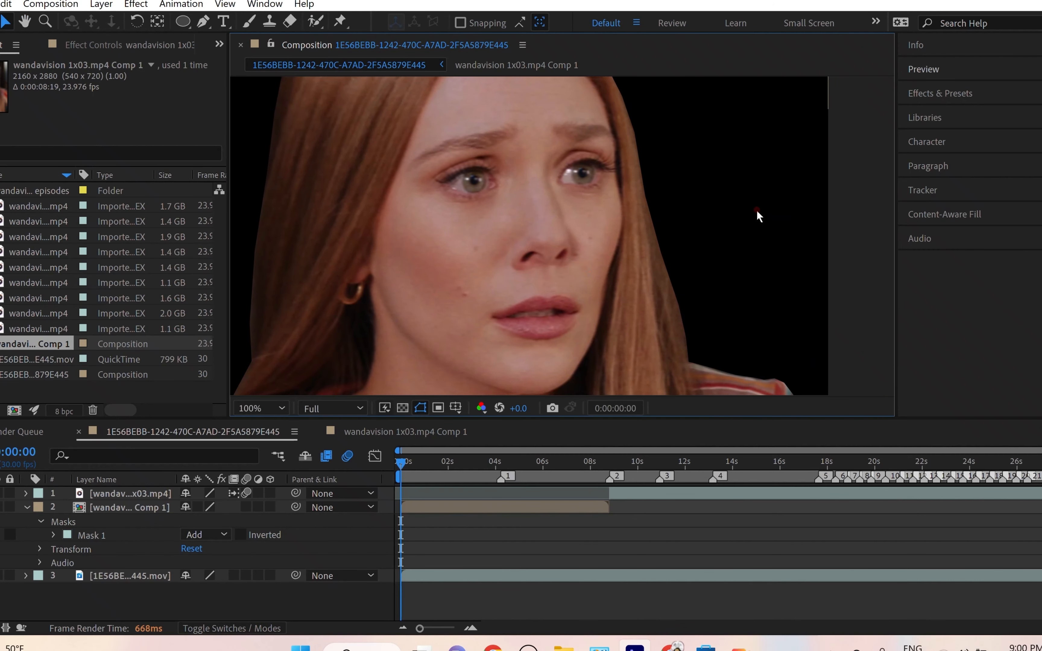
pyautogui.scroll(-1, 667, 209)
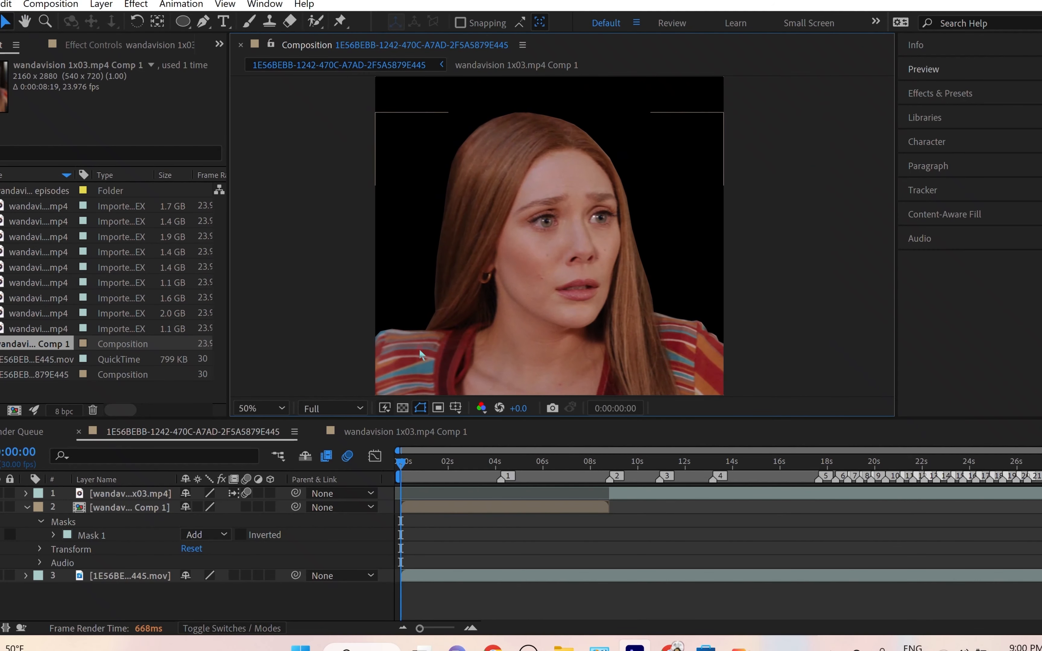
pyautogui.scroll(1, 540, 261)
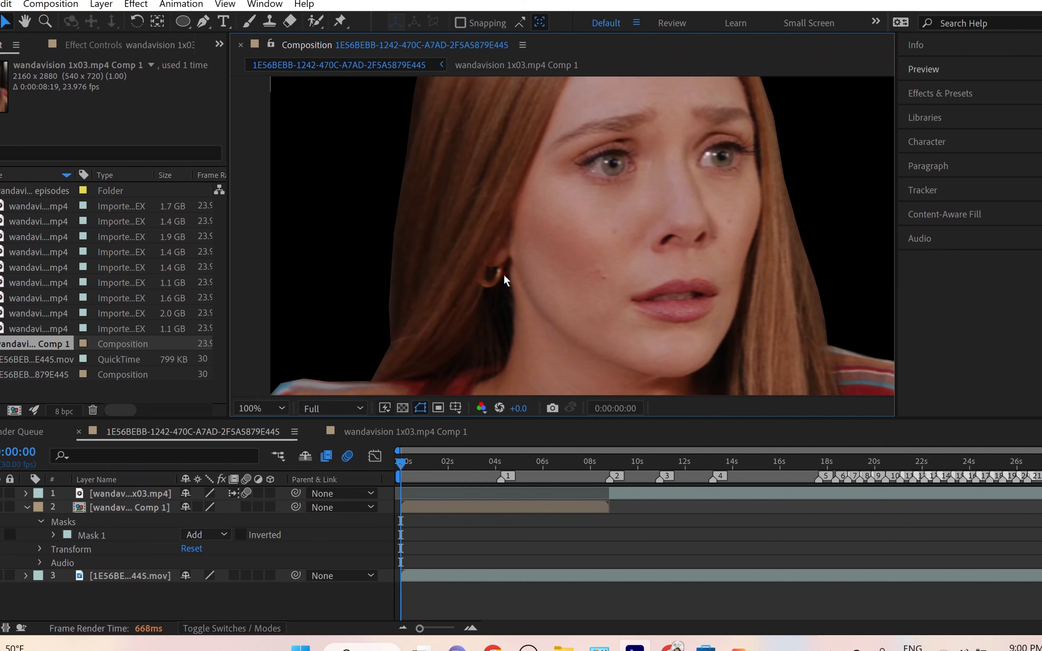
pyautogui.press('h')
pyautogui.moveTo(547, 299); pyautogui.dragTo(557, 301)
pyautogui.scroll(1, 459, 296)
pyautogui.moveTo(459, 296); pyautogui.dragTo(667, 275)
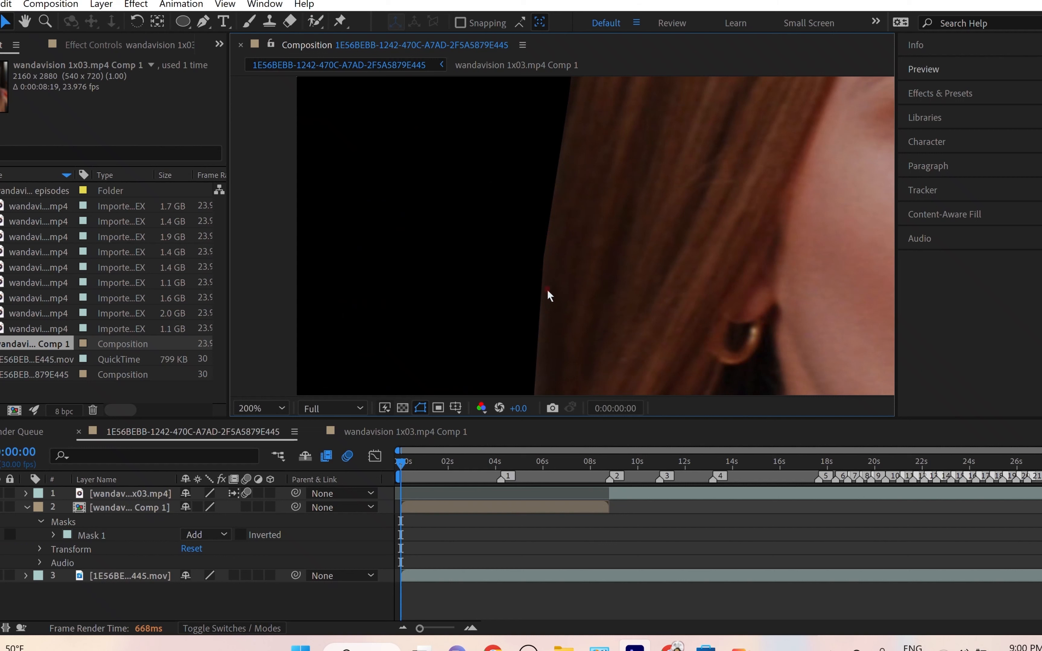
# Step: Reveal the Mask Feather property of the masked wandavision 1x03.mp4 Comp 1 layer and check the hair edge near the earring
pyautogui.click(162, 502)
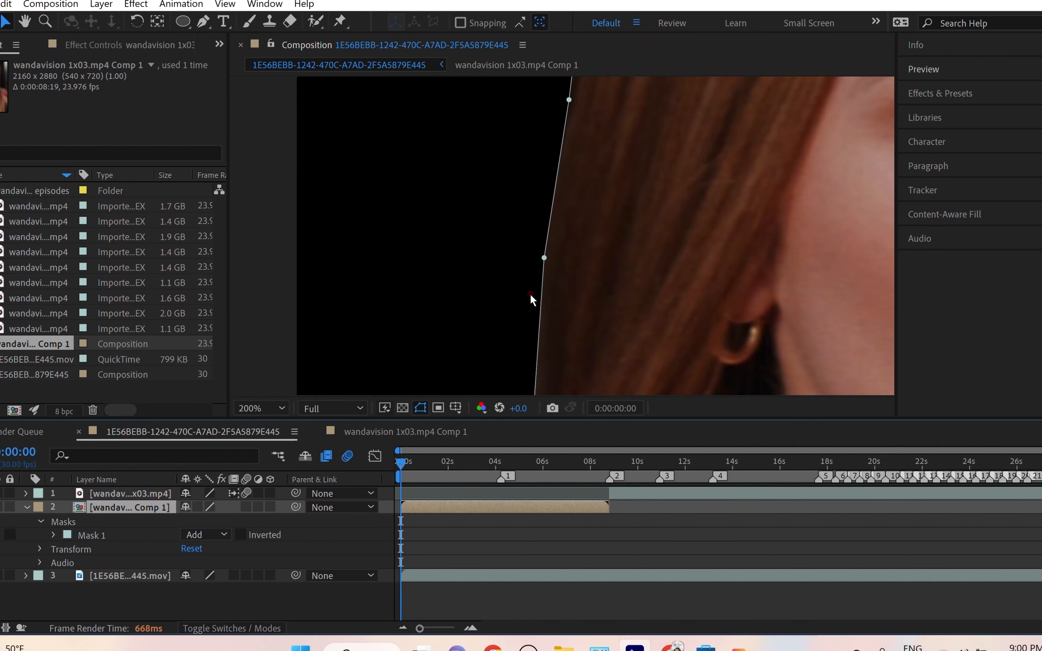
pyautogui.press('f')
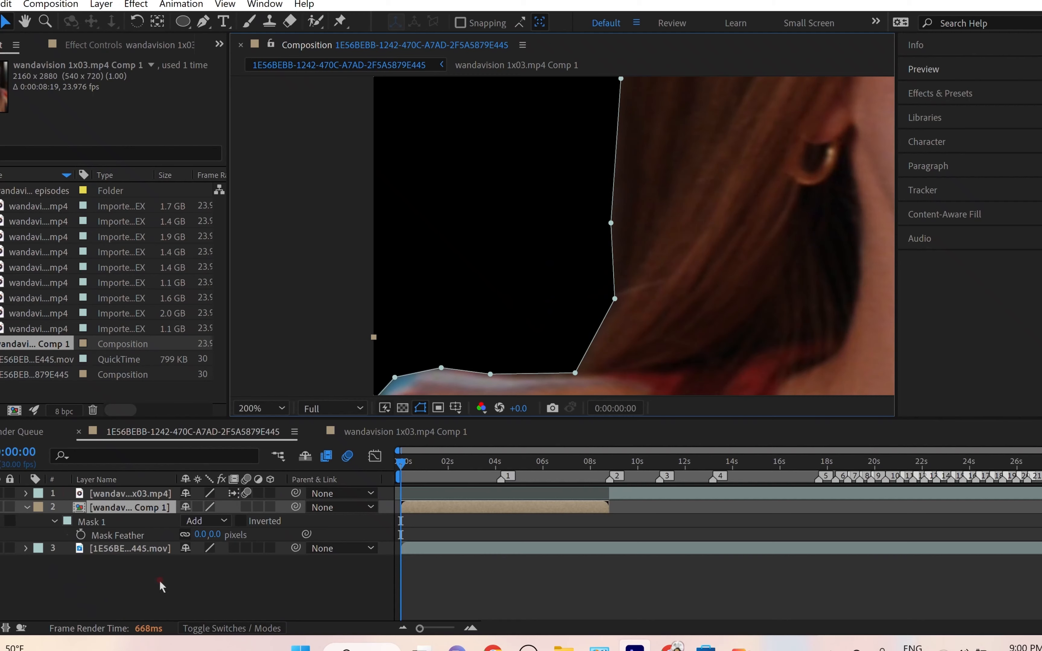
pyautogui.click(147, 559)
pyautogui.click(146, 538)
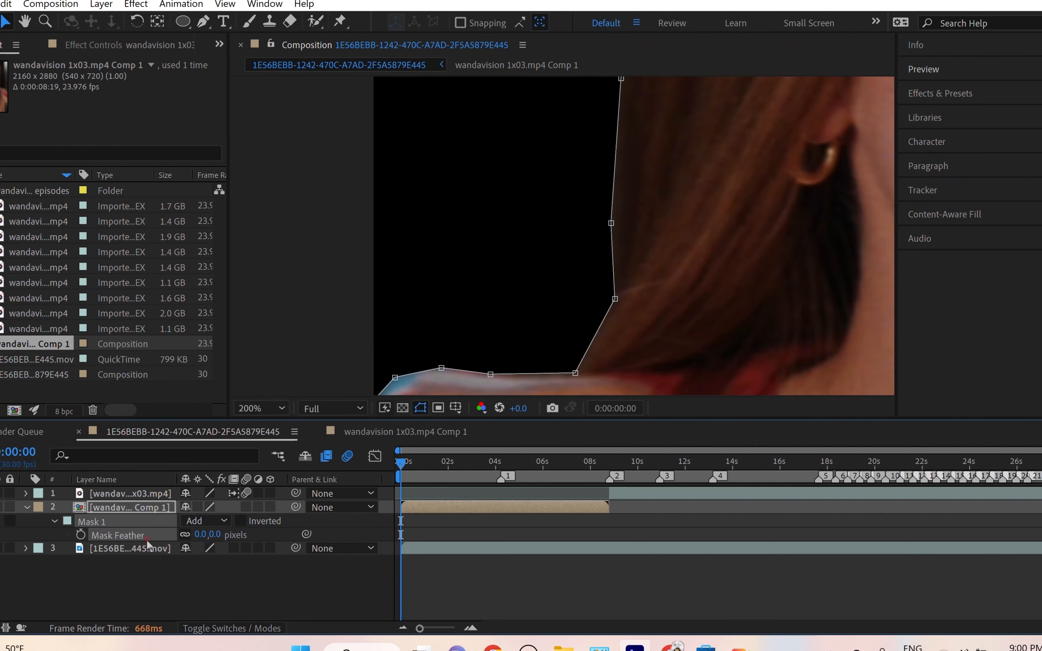
pyautogui.click(153, 558)
pyautogui.scroll(1, 622, 210)
pyautogui.moveTo(658, 198); pyautogui.dragTo(447, 268)
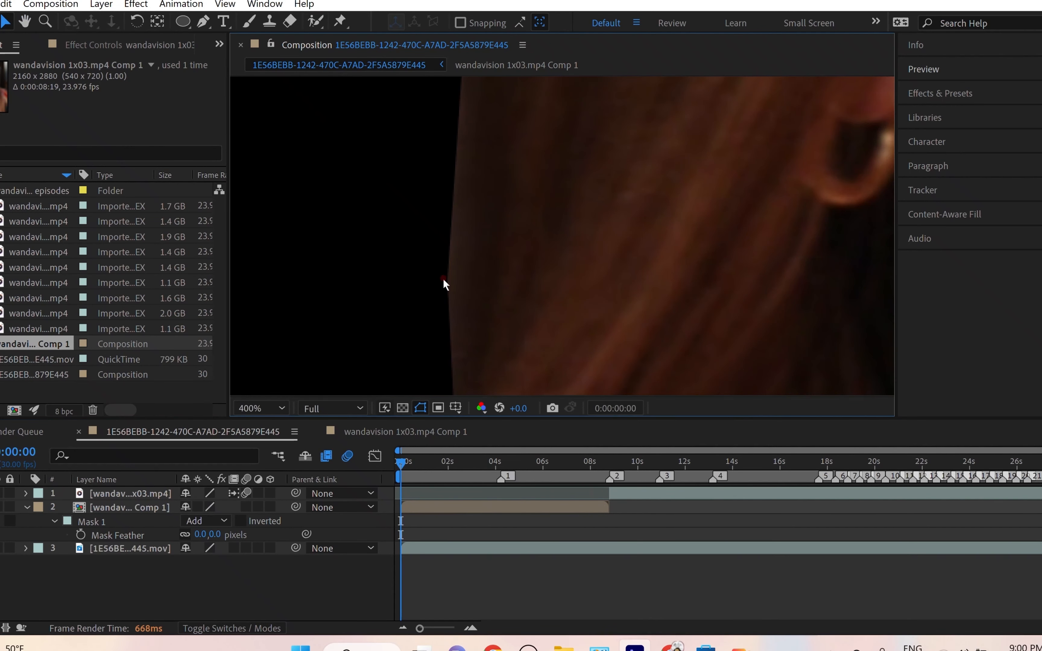
# Step: Set Mask 1's feather to 78 pixels and deselect the layer
pyautogui.scroll(-2, 698, 226)
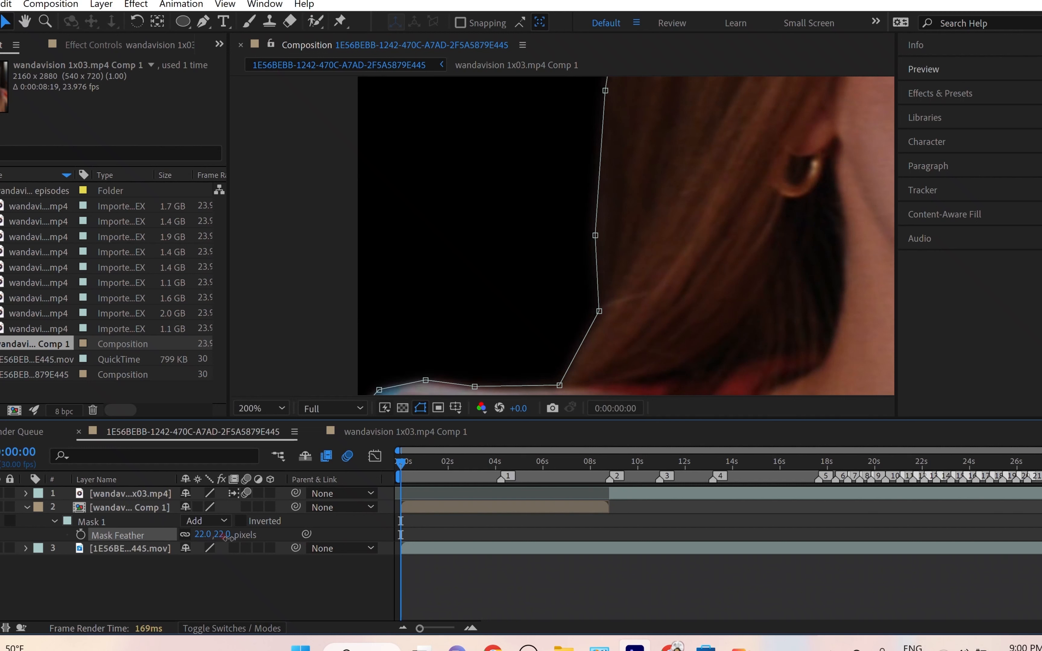
pyautogui.moveTo(243, 537); pyautogui.dragTo(270, 536)
pyautogui.scroll(-4, 507, 314)
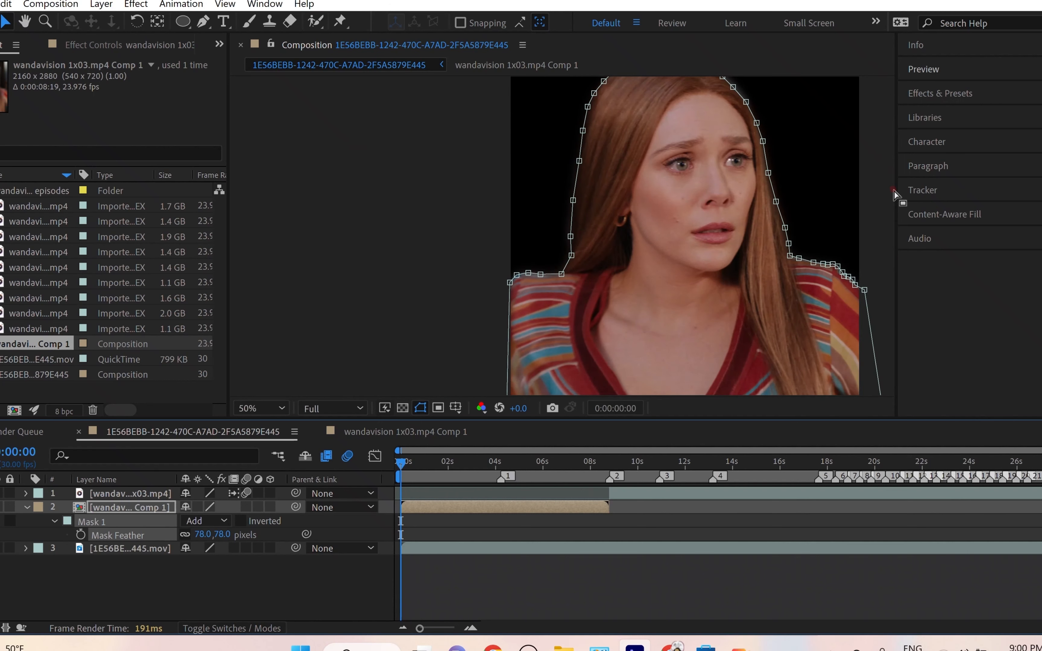
pyautogui.click(889, 195)
# Step: Examine the softened mask edge around the head, the hair and the shoulders
pyautogui.moveTo(779, 257); pyautogui.dragTo(664, 332)
pyautogui.moveTo(641, 193); pyautogui.dragTo(667, 157)
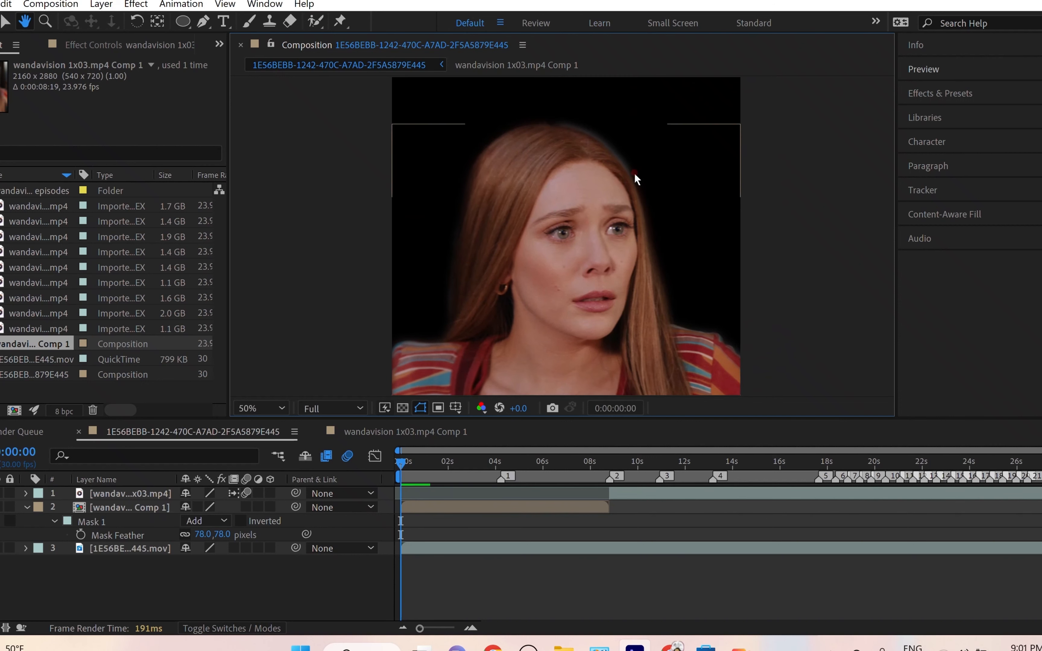
pyautogui.scroll(2, 654, 133)
pyautogui.moveTo(638, 141); pyautogui.dragTo(607, 148)
pyautogui.scroll(1, 623, 196)
pyautogui.scroll(-2, 624, 172)
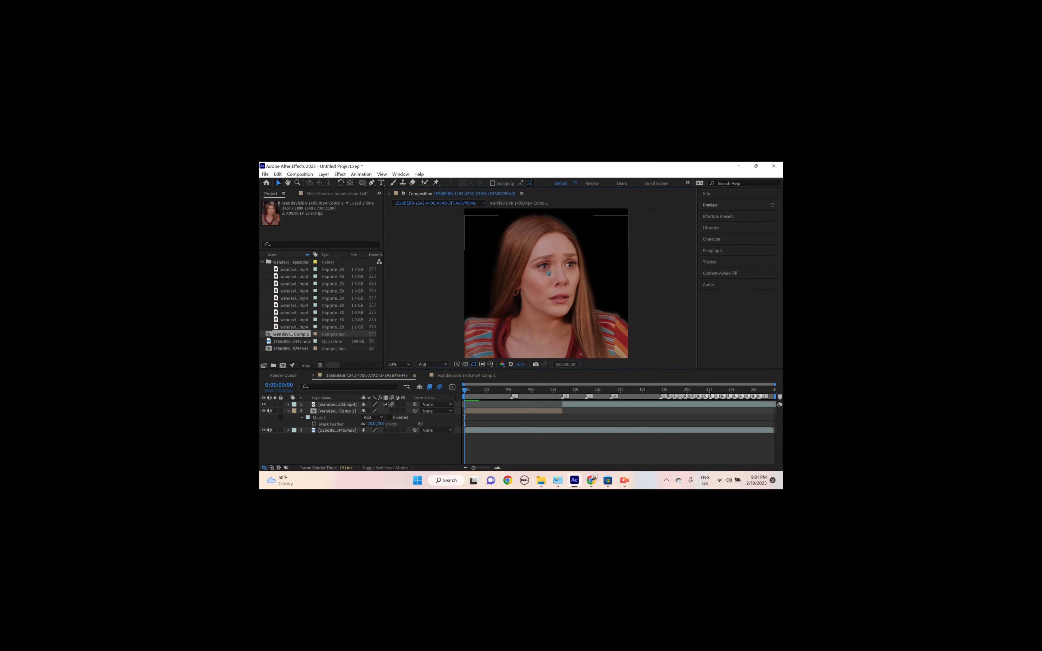
pyautogui.moveTo(548, 274); pyautogui.dragTo(510, 320)
pyautogui.scroll(1, 587, 275)
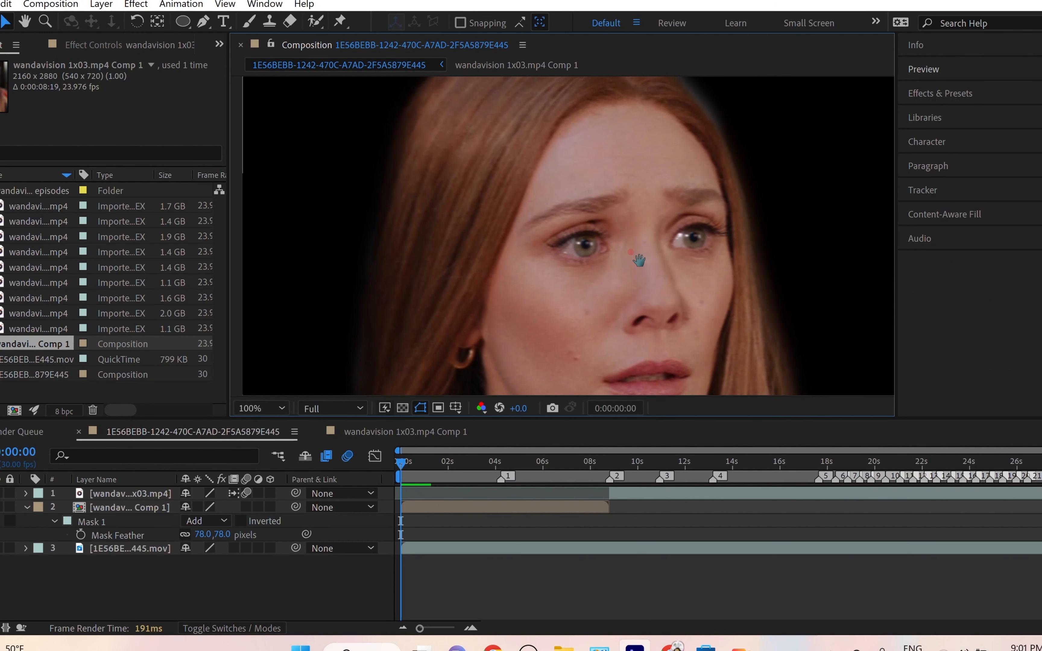
pyautogui.scroll(-2, 639, 259)
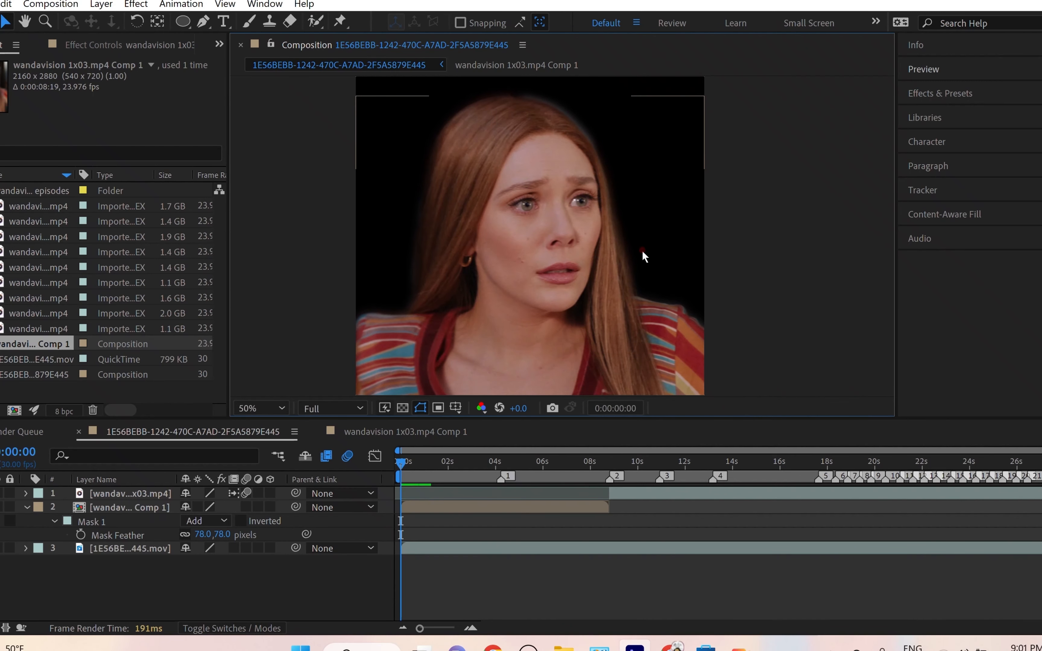
pyautogui.moveTo(631, 276); pyautogui.dragTo(656, 202)
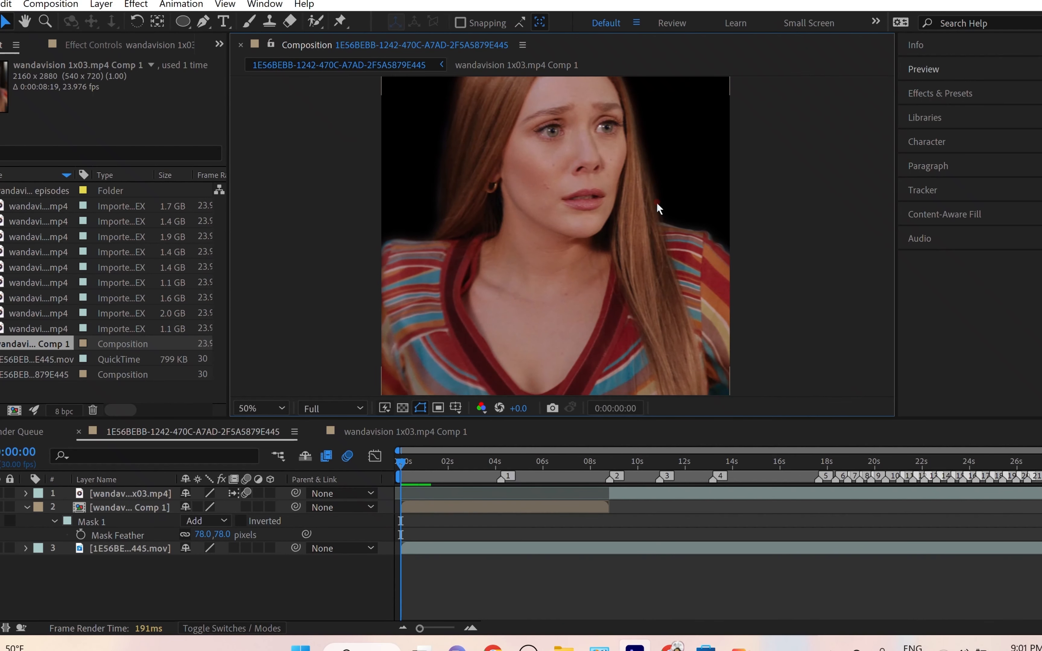
pyautogui.scroll(1, 656, 203)
pyautogui.moveTo(655, 222); pyautogui.dragTo(652, 304)
pyautogui.moveTo(435, 261); pyautogui.dragTo(702, 288)
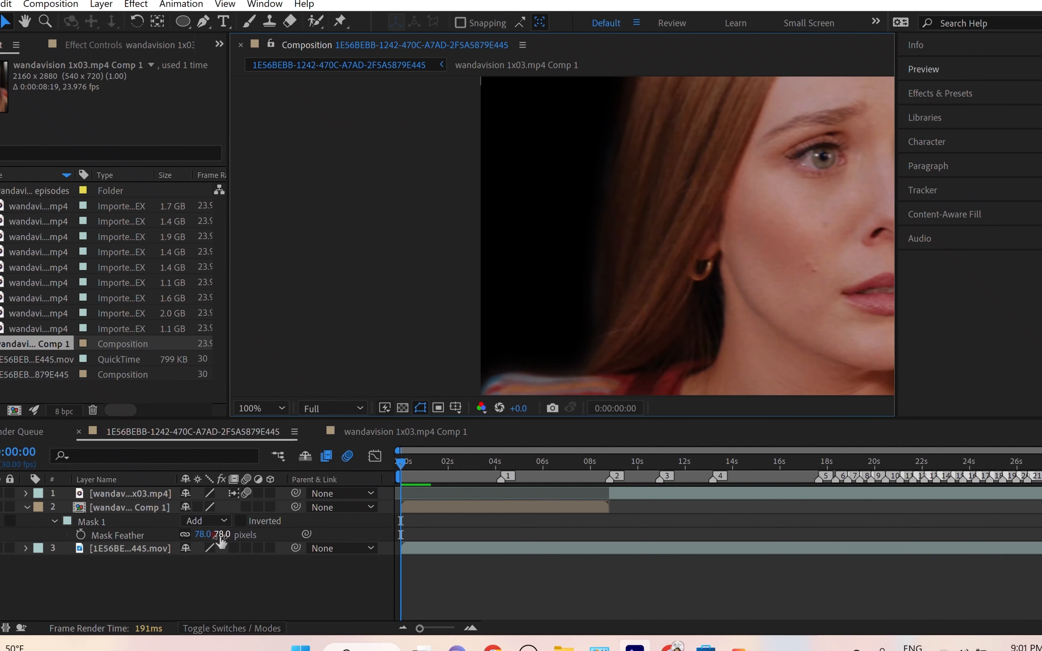
# Step: Raise Mask 1's feather to 491 pixels and deselect the layer
pyautogui.moveTo(221, 541); pyautogui.dragTo(342, 511)
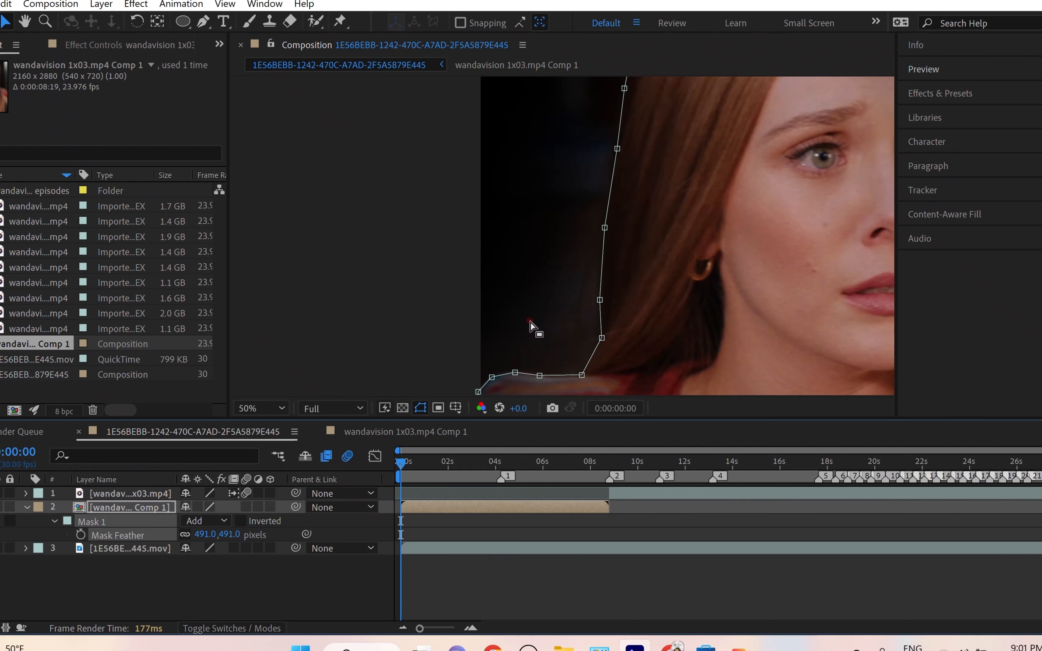
pyautogui.scroll(-1, 530, 320)
pyautogui.click(508, 252)
pyautogui.click(463, 235)
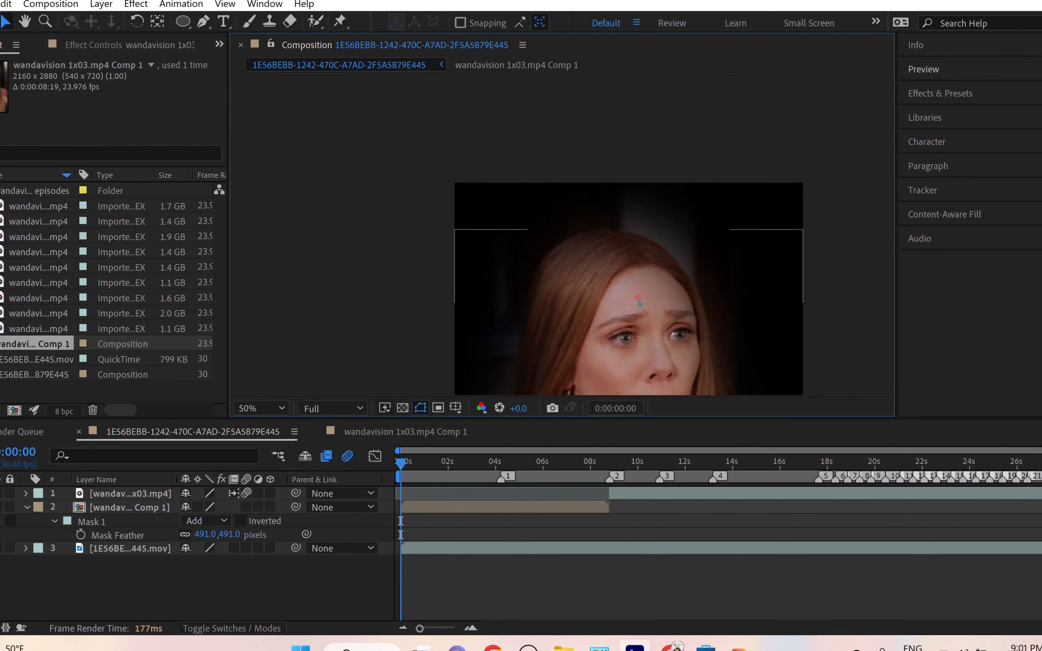
# Step: Examine how far the heavy feather spreads past the mask outline around the top of the head
pyautogui.scroll(1, 723, 291)
pyautogui.scroll(1, 634, 255)
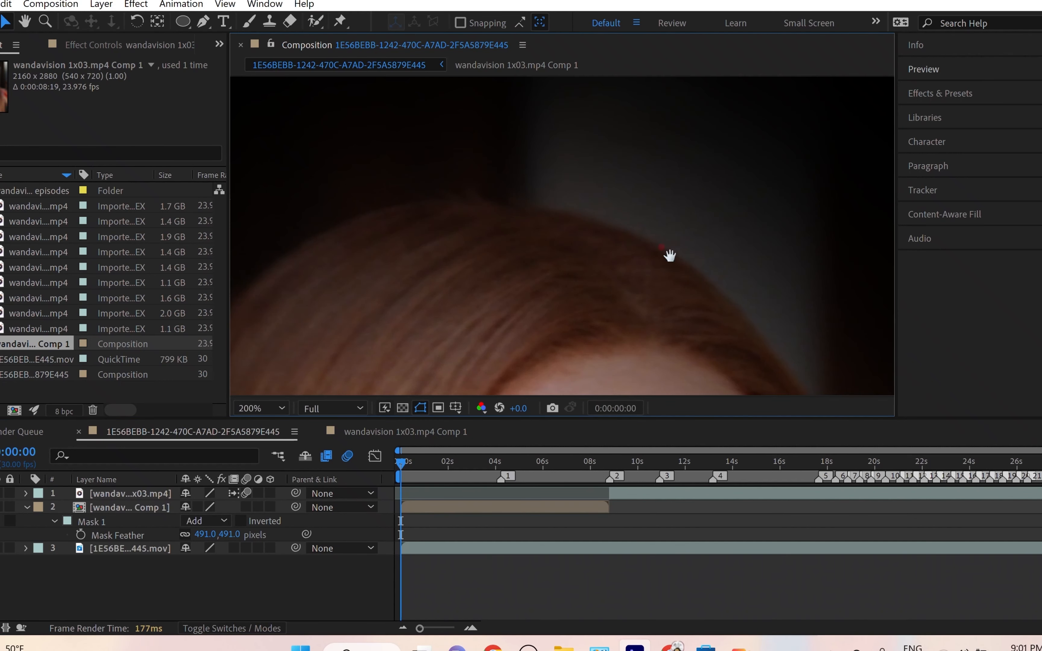
pyautogui.click(677, 278)
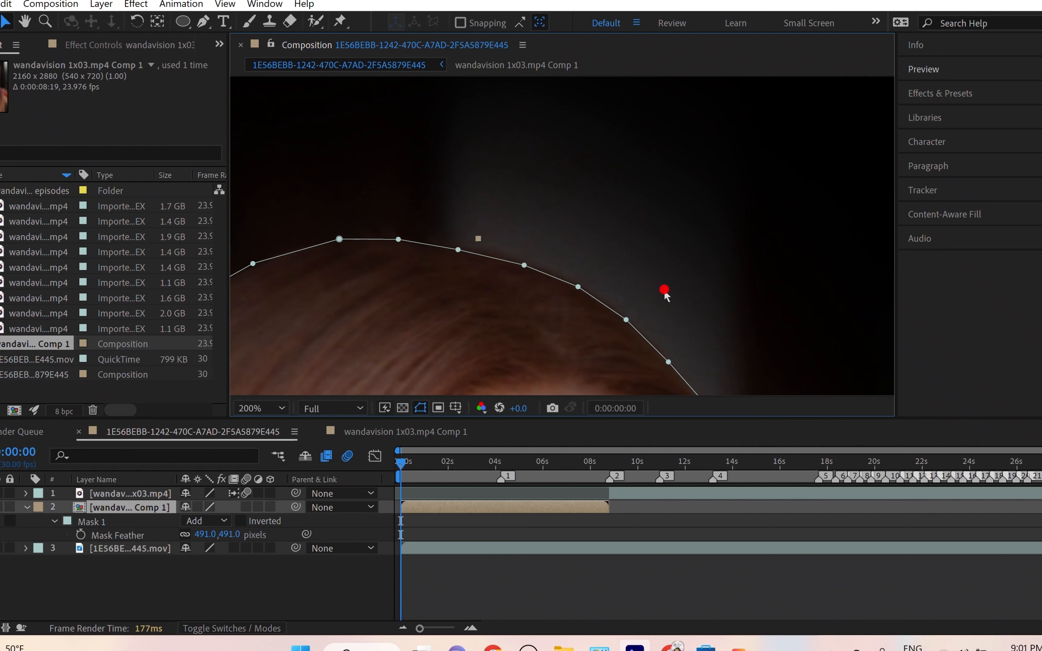
pyautogui.scroll(-1, 674, 236)
pyautogui.scroll(-2, 674, 237)
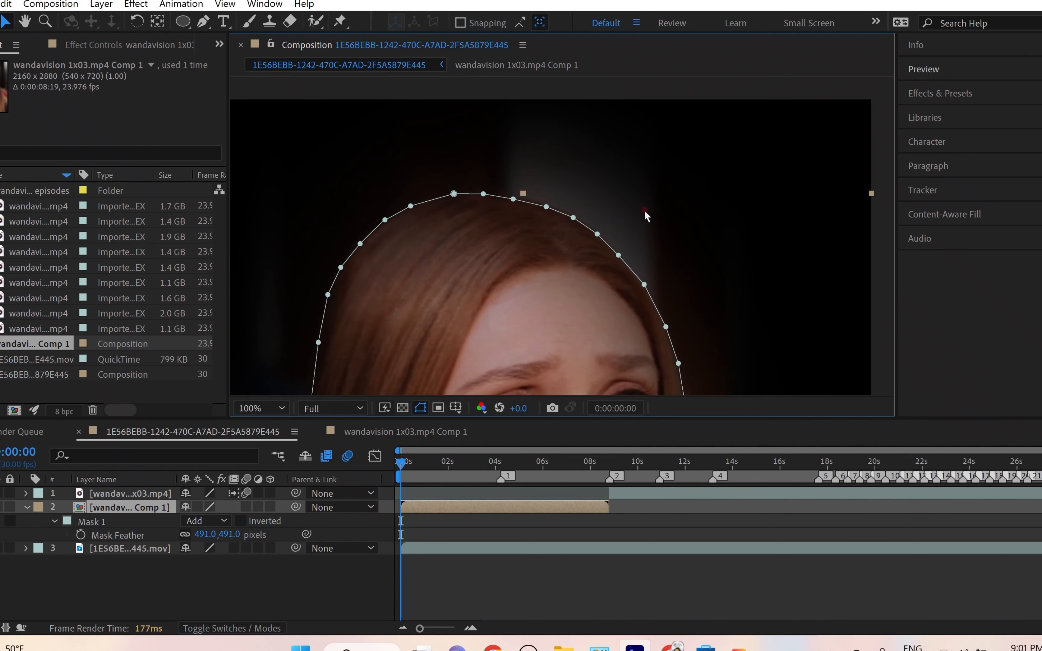
pyautogui.scroll(1, 644, 201)
pyautogui.moveTo(645, 203); pyautogui.dragTo(592, 240)
pyautogui.scroll(-1, 574, 289)
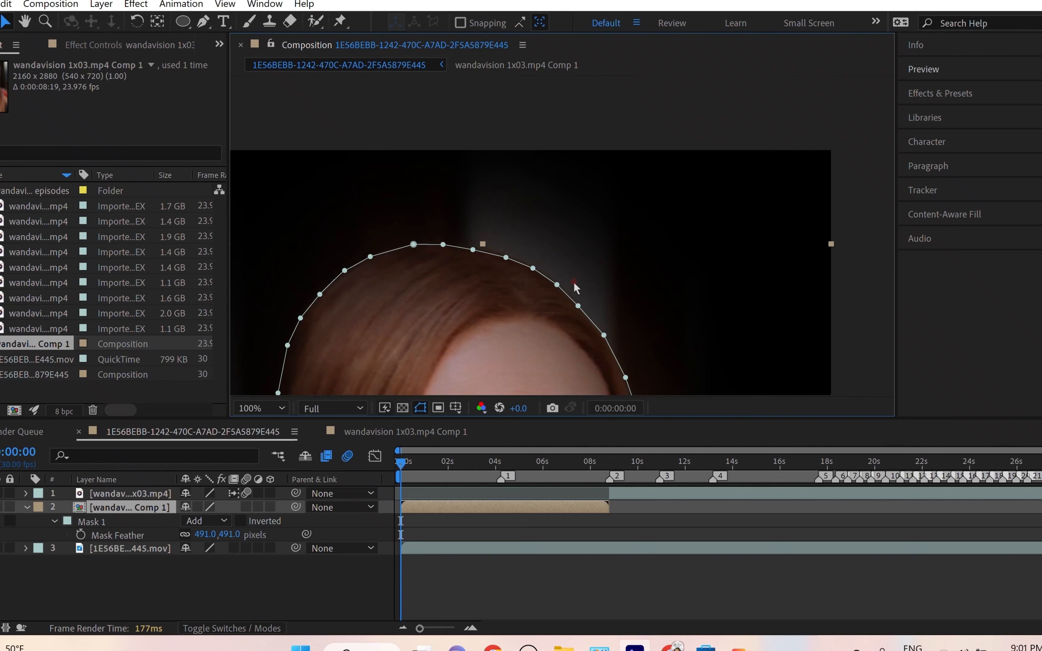
pyautogui.scroll(-5, 565, 286)
pyautogui.scroll(-3, 644, 170)
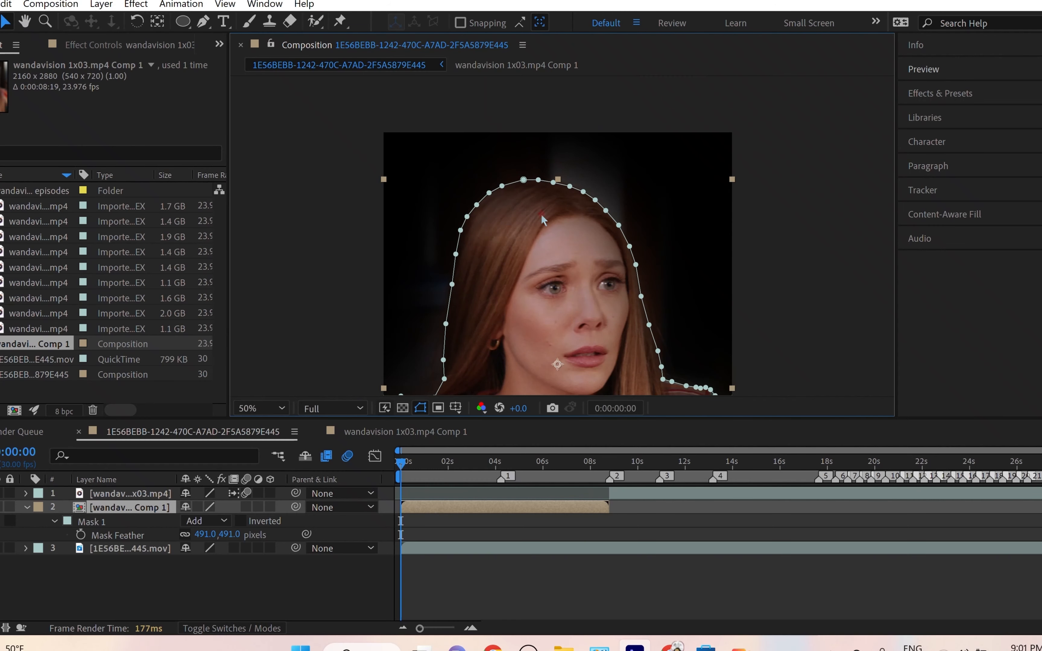
# Step: Move the wandavision 1x03.mp4 layer beneath the masked pre-comp and shift it earlier to cover the start of the timeline
pyautogui.scroll(1, 611, 241)
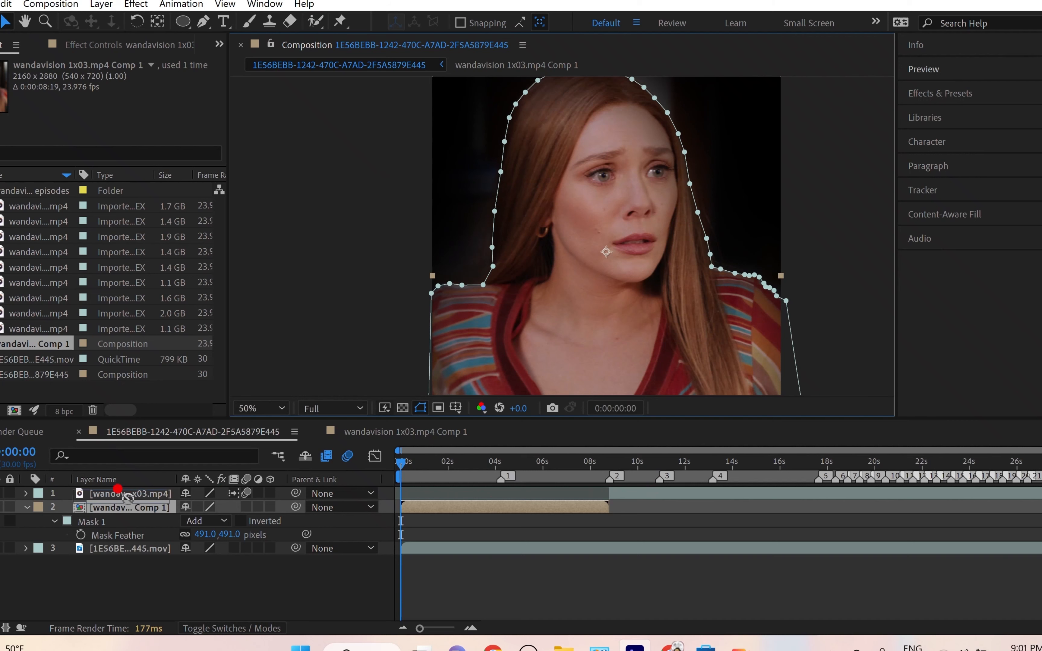
pyautogui.moveTo(128, 498); pyautogui.dragTo(512, 507)
pyautogui.moveTo(640, 536); pyautogui.dragTo(379, 541)
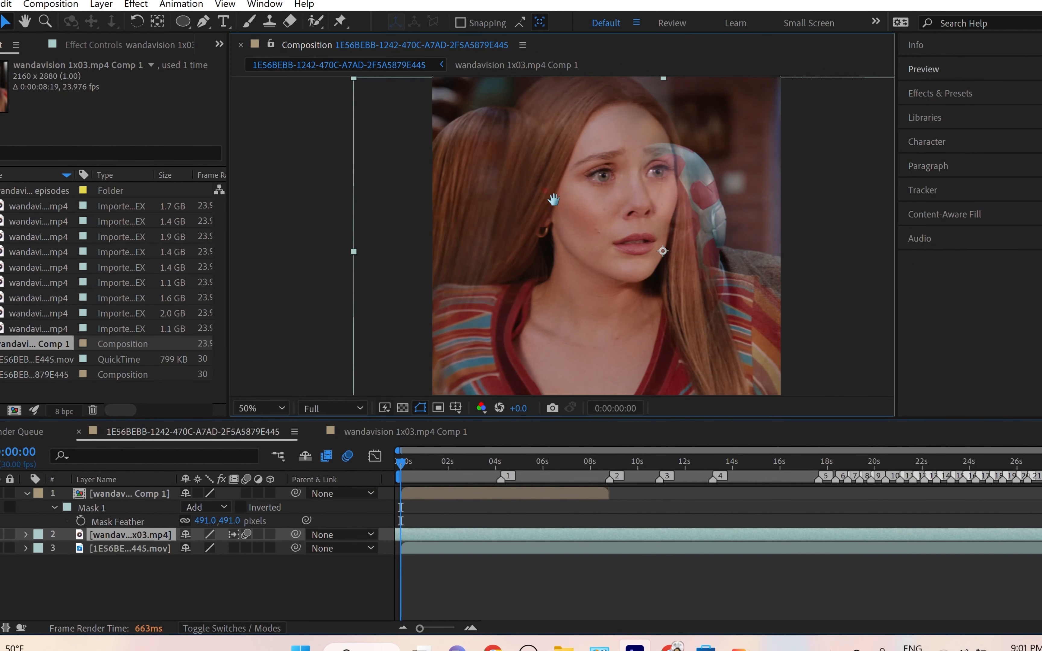
# Step: Set Mask 1's feather to 15 pixels and take the selection off the masked pre-comp
pyautogui.moveTo(551, 198); pyautogui.dragTo(481, 237)
pyautogui.scroll(1, 568, 251)
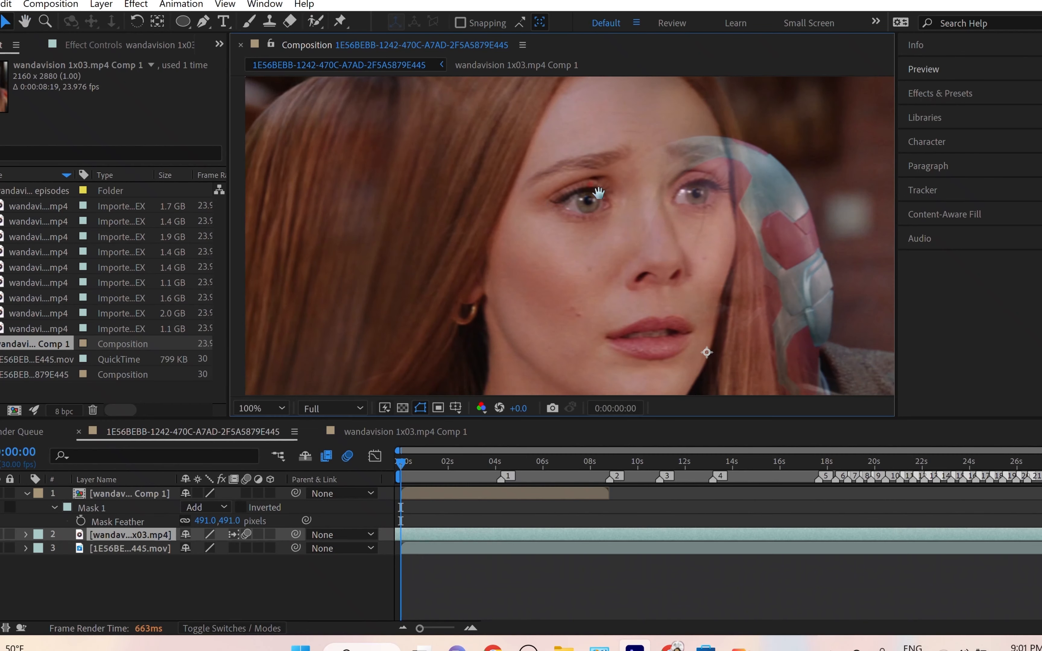
pyautogui.moveTo(616, 233); pyautogui.dragTo(529, 250)
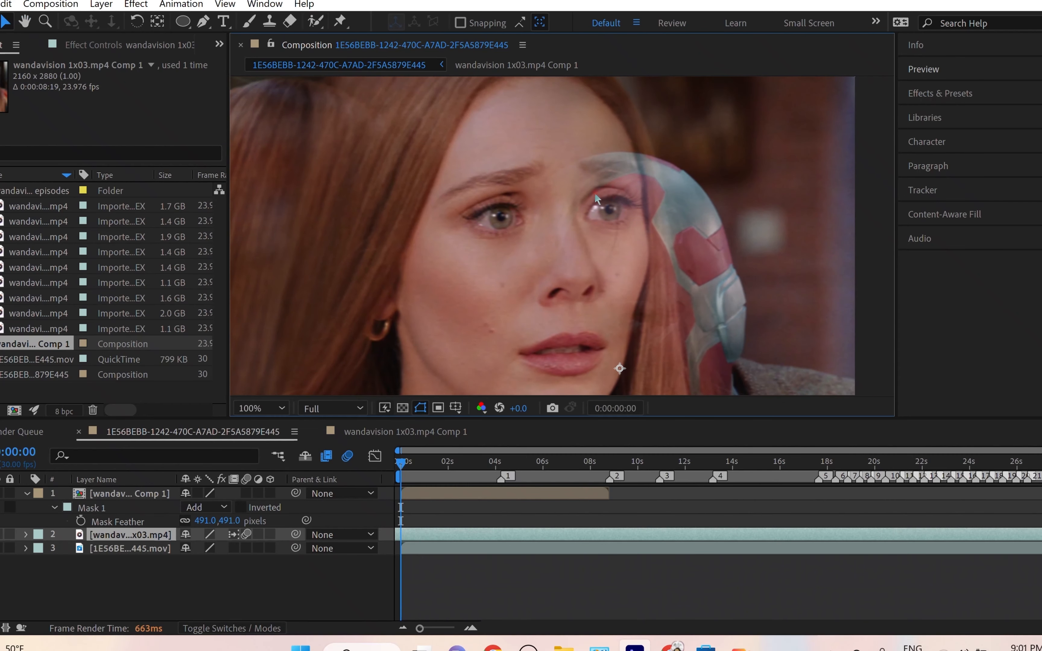
pyautogui.moveTo(656, 203); pyautogui.dragTo(686, 174)
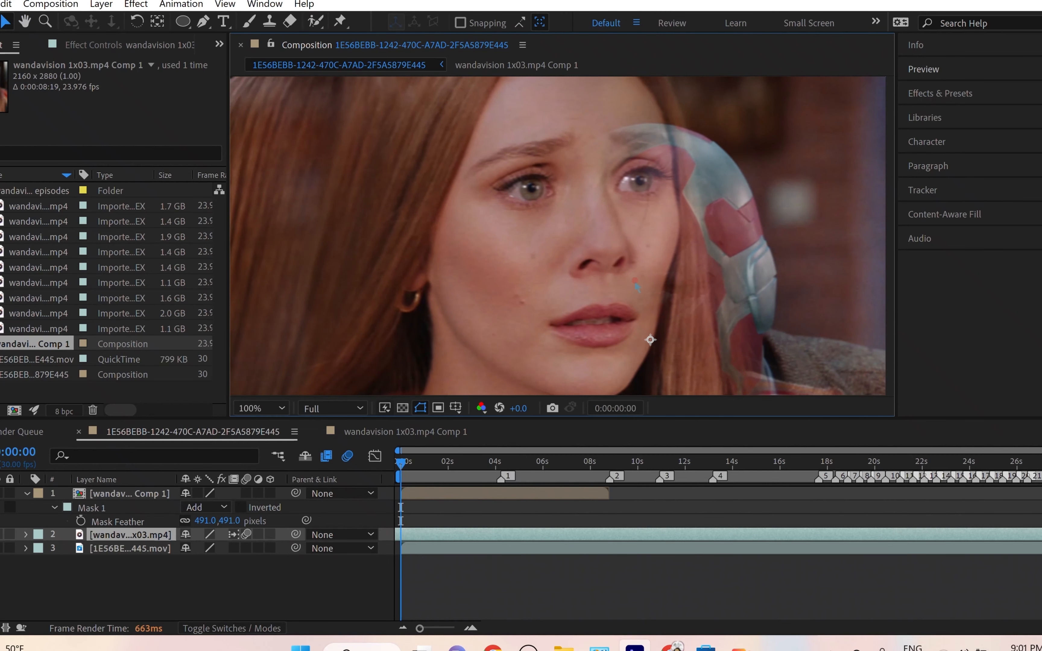
pyautogui.scroll(-3, 625, 195)
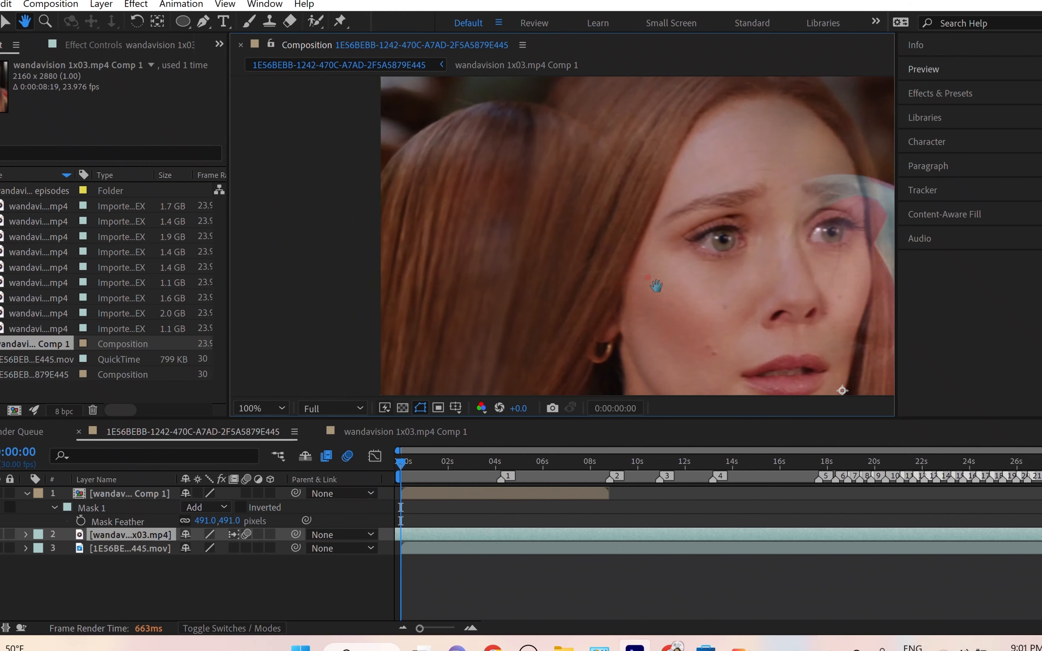
pyautogui.moveTo(684, 179); pyautogui.dragTo(685, 175)
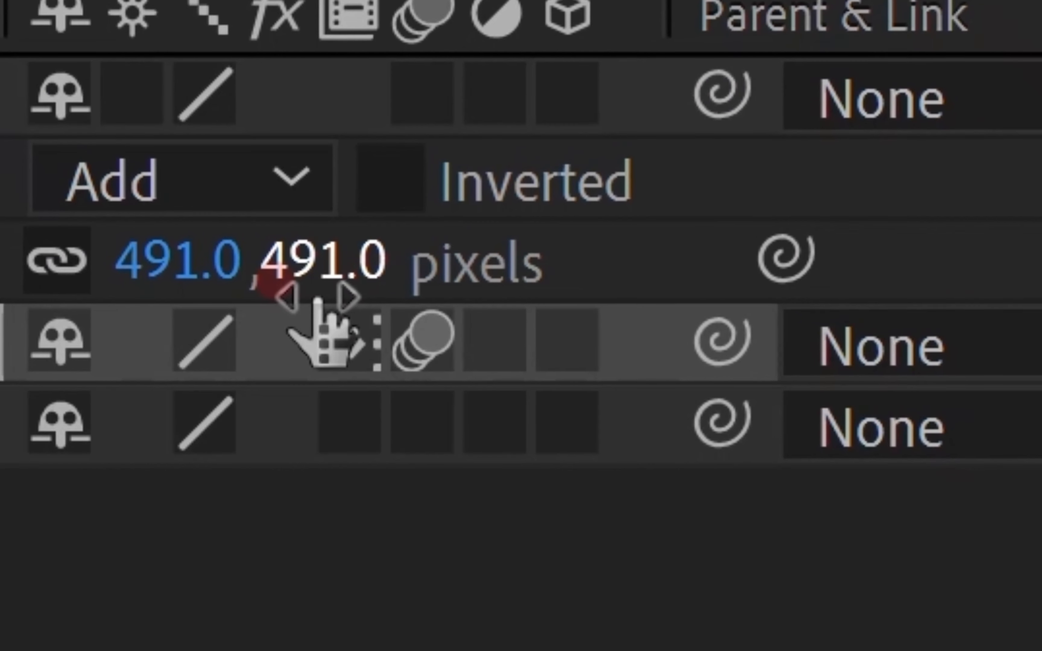
pyautogui.click(229, 522)
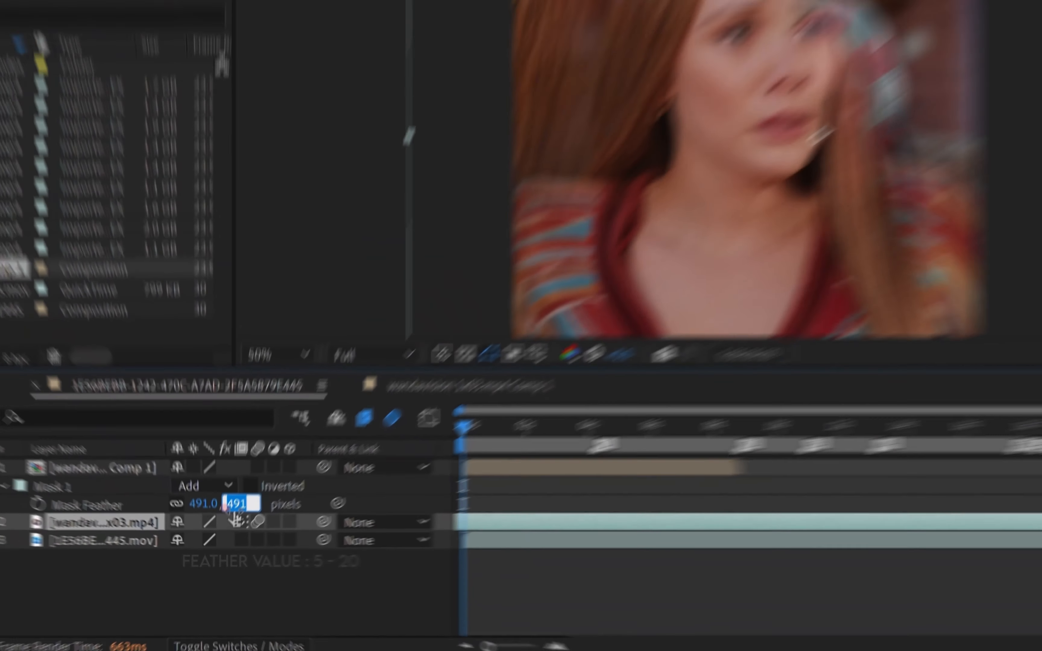
pyautogui.write('15')
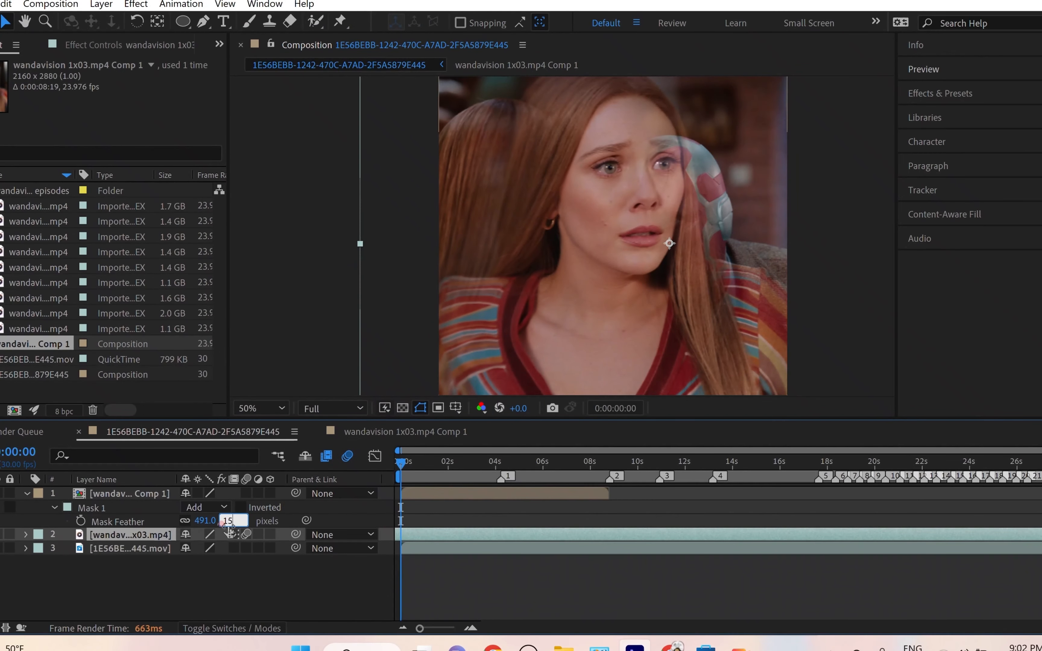
pyautogui.press('Return')
pyautogui.click(877, 277)
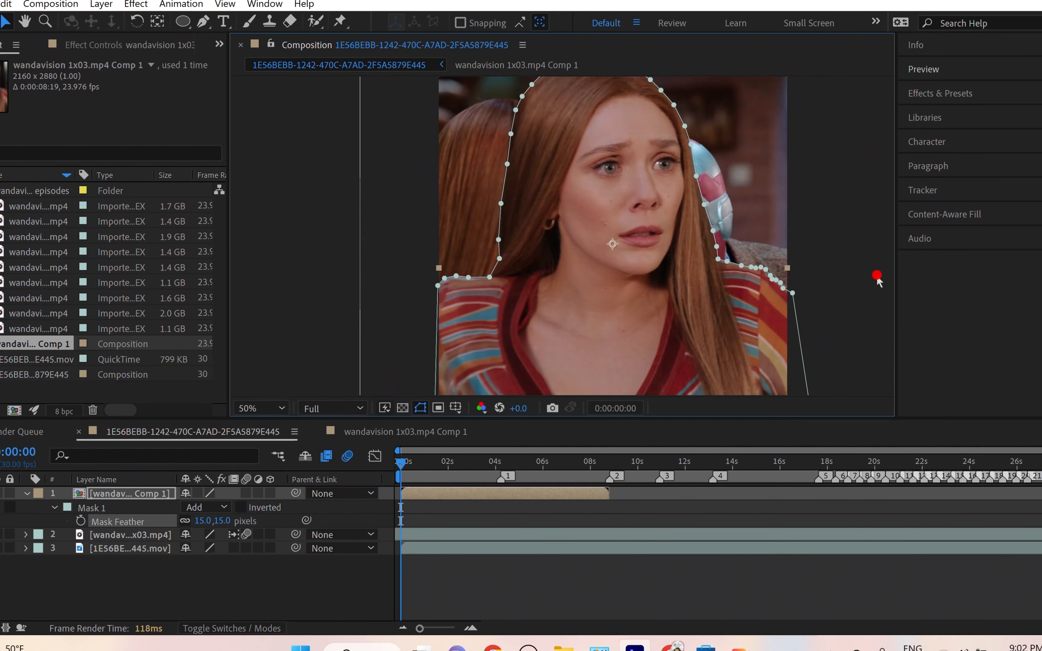
# Step: Examine how the feathered mask edge blends with the background clip around the face, the hair and the top of the head
pyautogui.moveTo(703, 236); pyautogui.dragTo(656, 295)
pyautogui.scroll(1, 689, 198)
pyautogui.moveTo(685, 197); pyautogui.dragTo(587, 244)
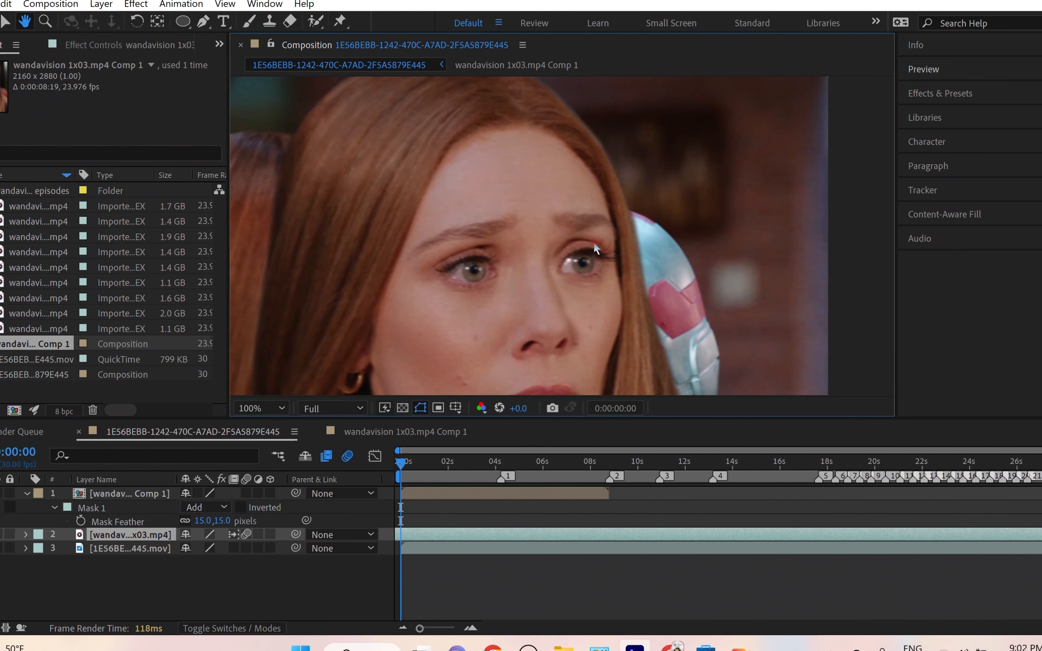
pyautogui.scroll(1, 537, 206)
pyautogui.moveTo(538, 205); pyautogui.dragTo(436, 344)
pyautogui.moveTo(473, 178); pyautogui.dragTo(642, 270)
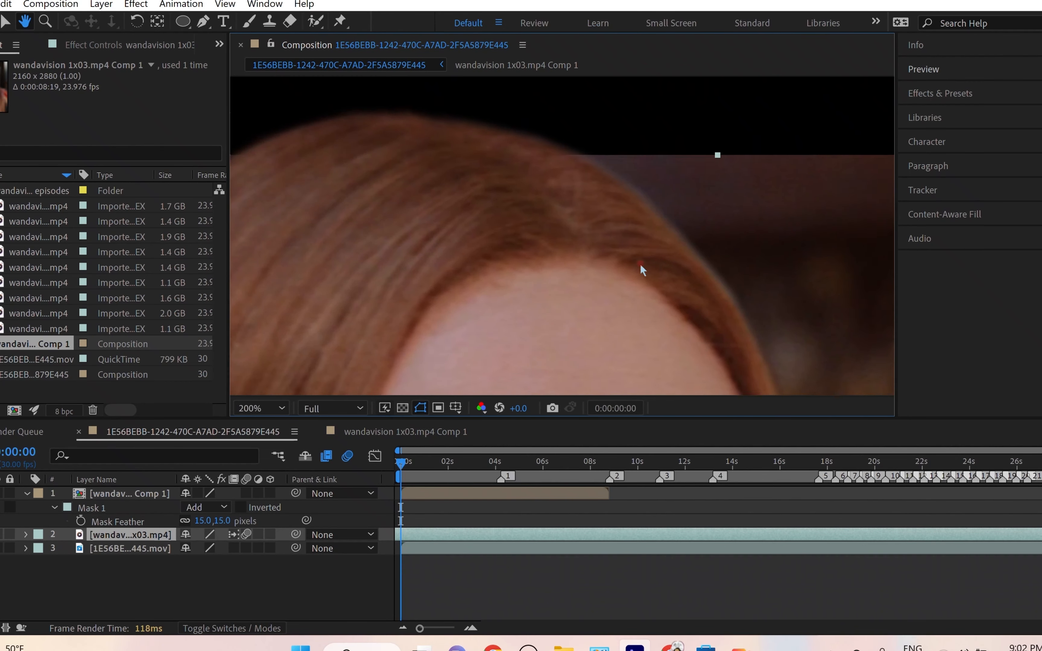
pyautogui.moveTo(439, 210); pyautogui.dragTo(651, 216)
pyautogui.moveTo(459, 316); pyautogui.dragTo(672, 211)
pyautogui.moveTo(655, 277); pyautogui.dragTo(495, 108)
pyautogui.scroll(-1, 655, 184)
pyautogui.scroll(-1, 494, 108)
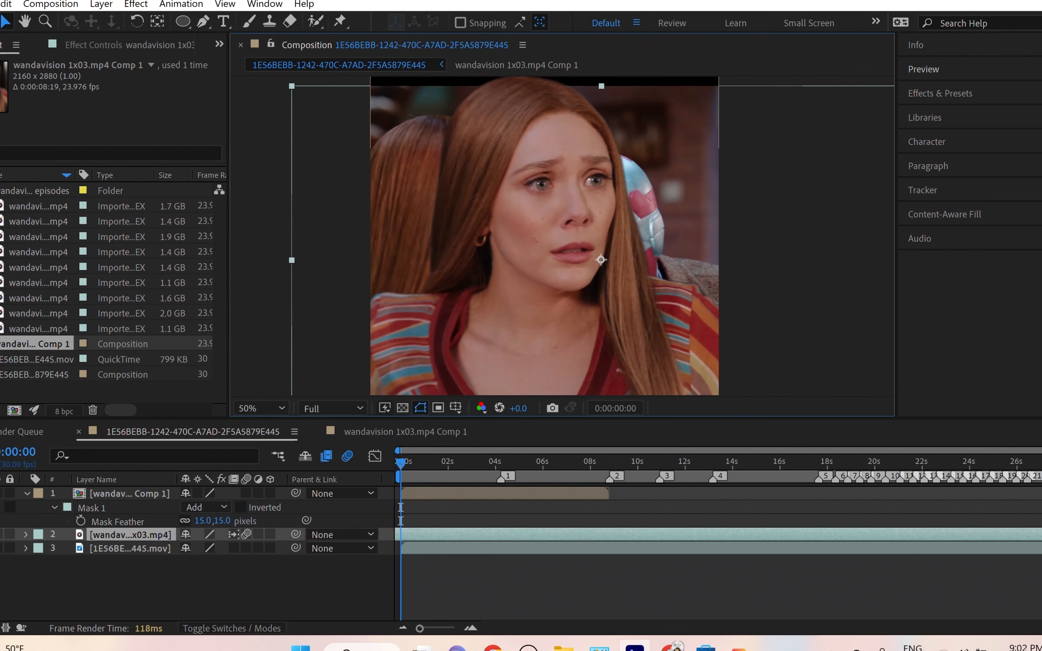
# Step: Hide the wandavision 1x03.mp4 layer beneath the masked pre-comp
pyautogui.click(0, 535)
pyautogui.click(0, 534)
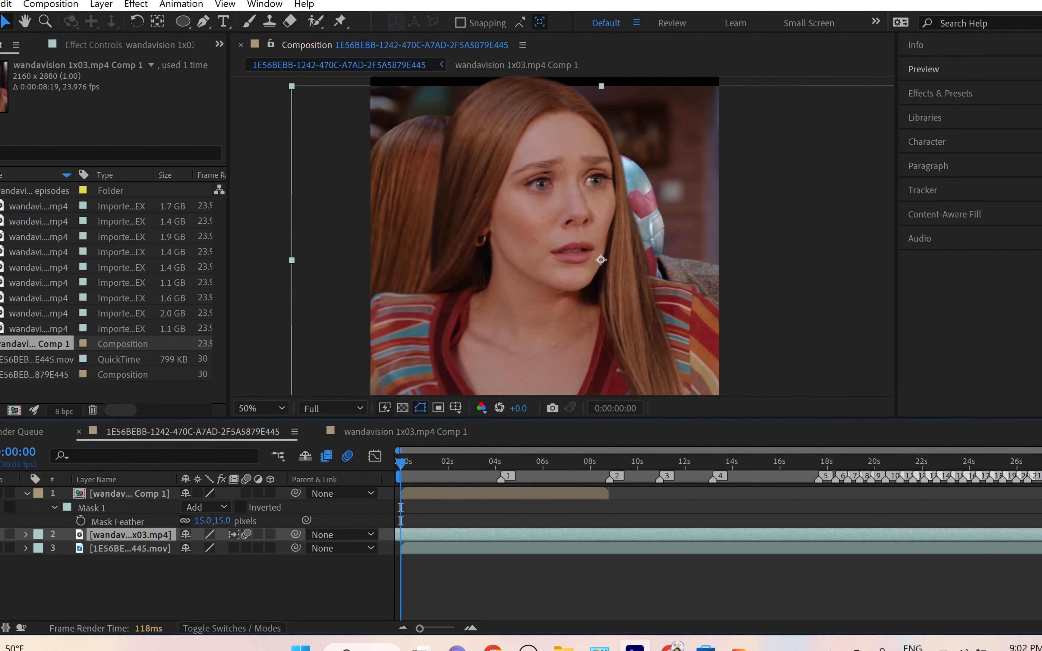
pyautogui.click(0, 534)
# Step: Examine the isolated Wanda and Vision cutouts against the empty background, including the edges around Vision's head and shoulders
pyautogui.moveTo(557, 238); pyautogui.dragTo(660, 184)
pyautogui.scroll(-1, 719, 190)
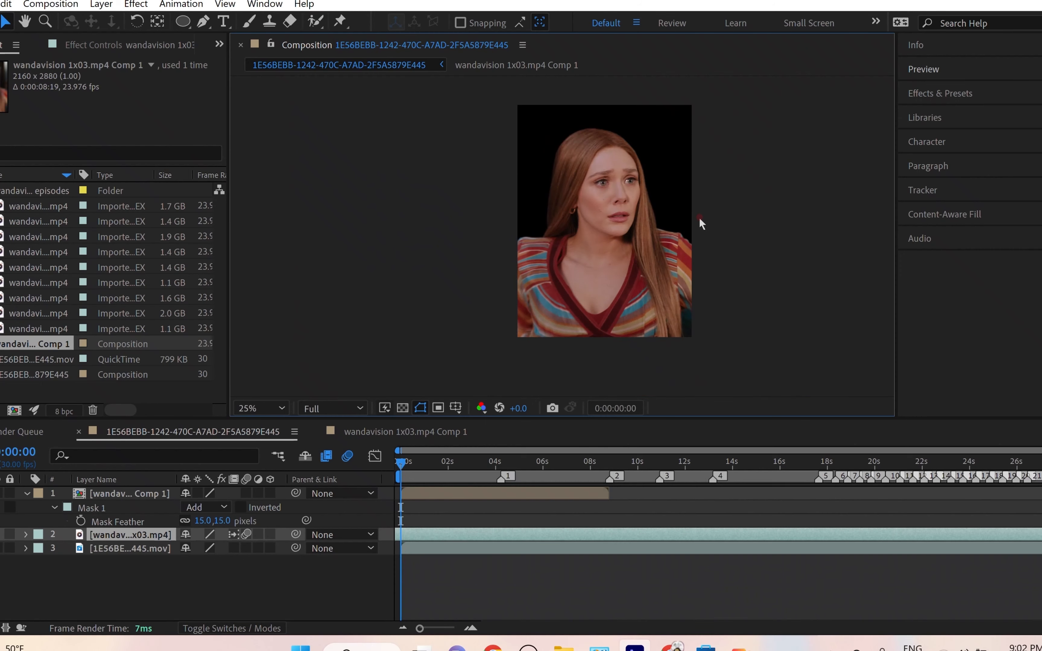
pyautogui.scroll(1, 701, 223)
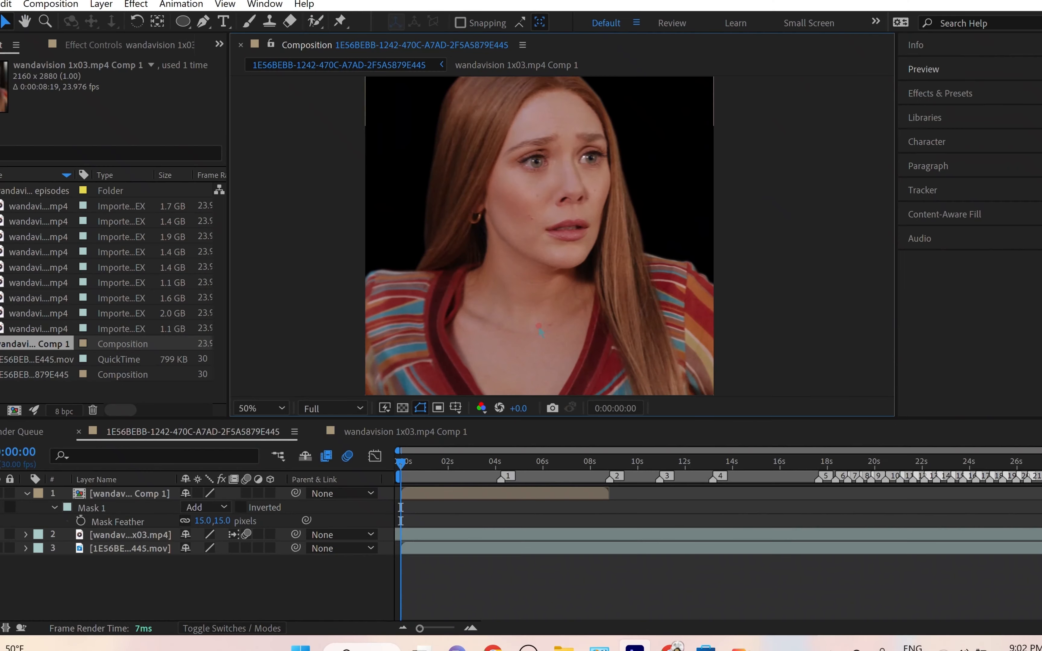
pyautogui.moveTo(427, 337); pyautogui.dragTo(479, 372)
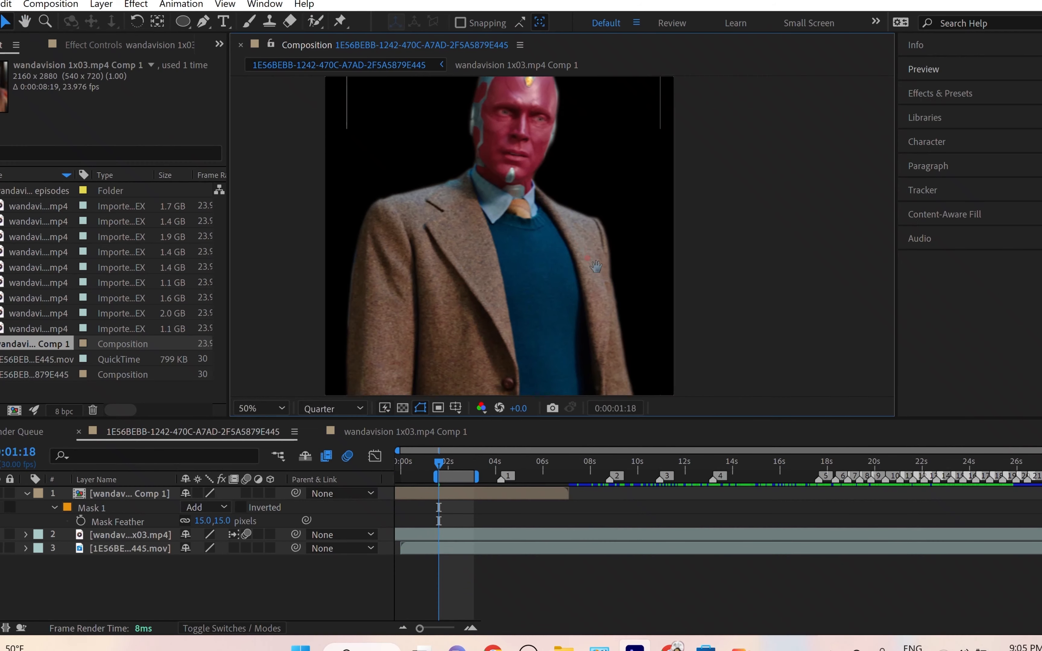
pyautogui.moveTo(595, 266); pyautogui.dragTo(611, 295)
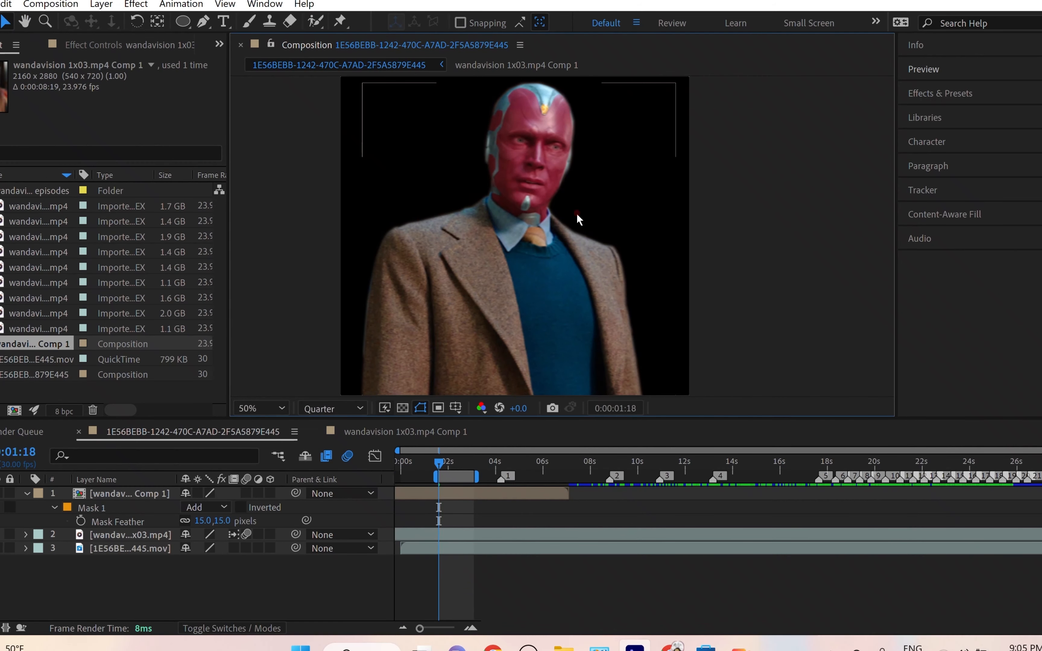
pyautogui.scroll(1, 576, 212)
pyautogui.scroll(1, 602, 267)
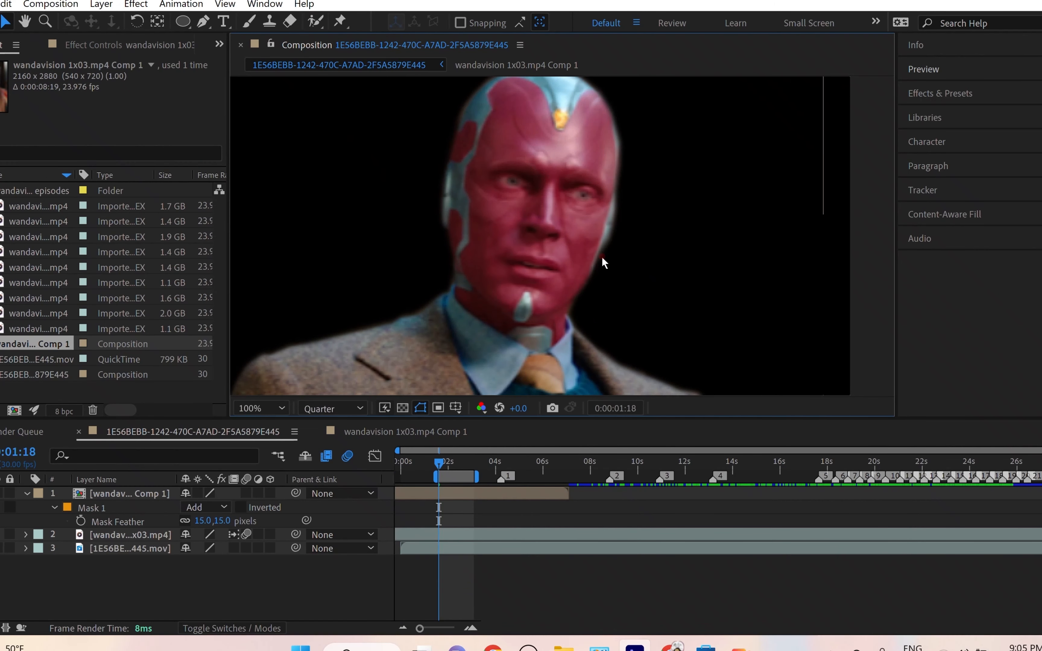
pyautogui.scroll(-1, 601, 256)
pyautogui.moveTo(601, 257); pyautogui.dragTo(580, 181)
pyautogui.scroll(-1, 601, 156)
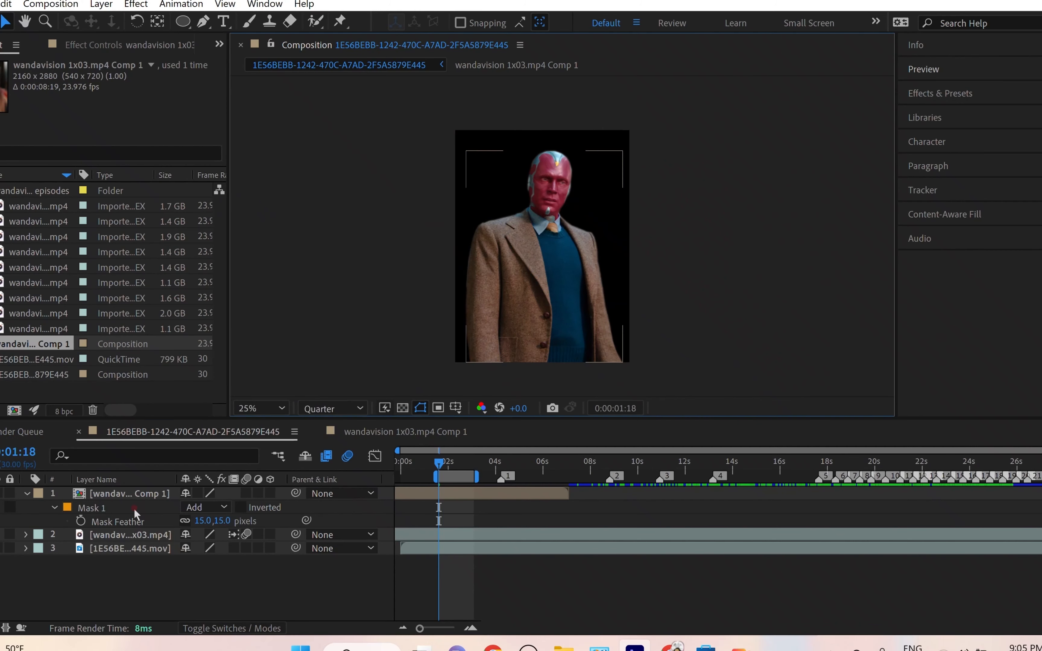
# Step: Reveal Mask 1's path, add a Mask Path keyframe at 0:00:01:18 and deselect the layer
pyautogui.click(300, 429)
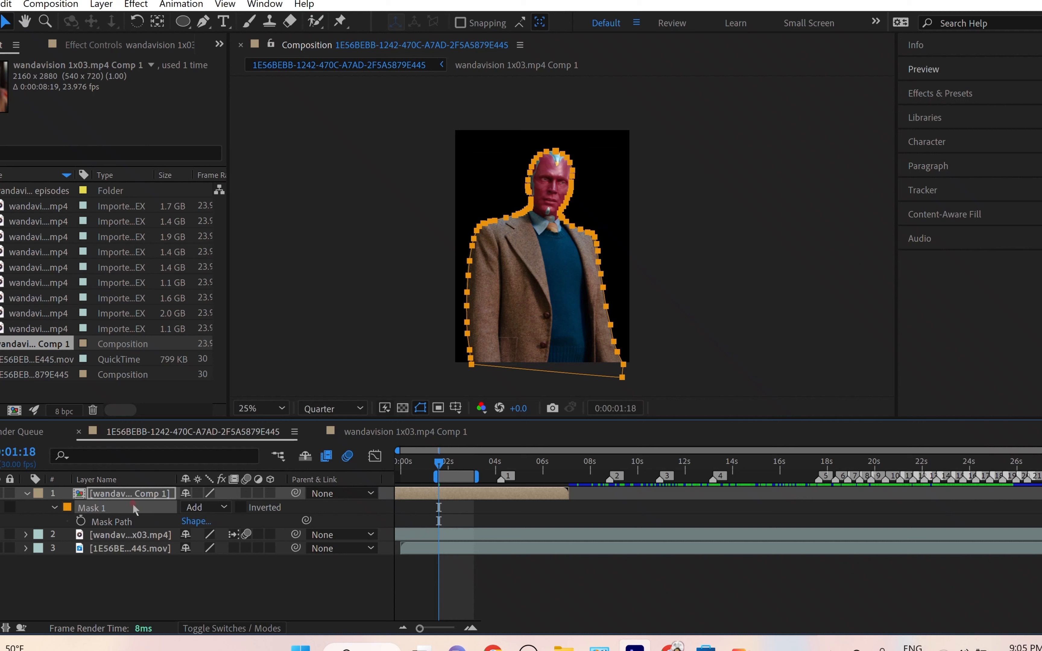
pyautogui.press('.')
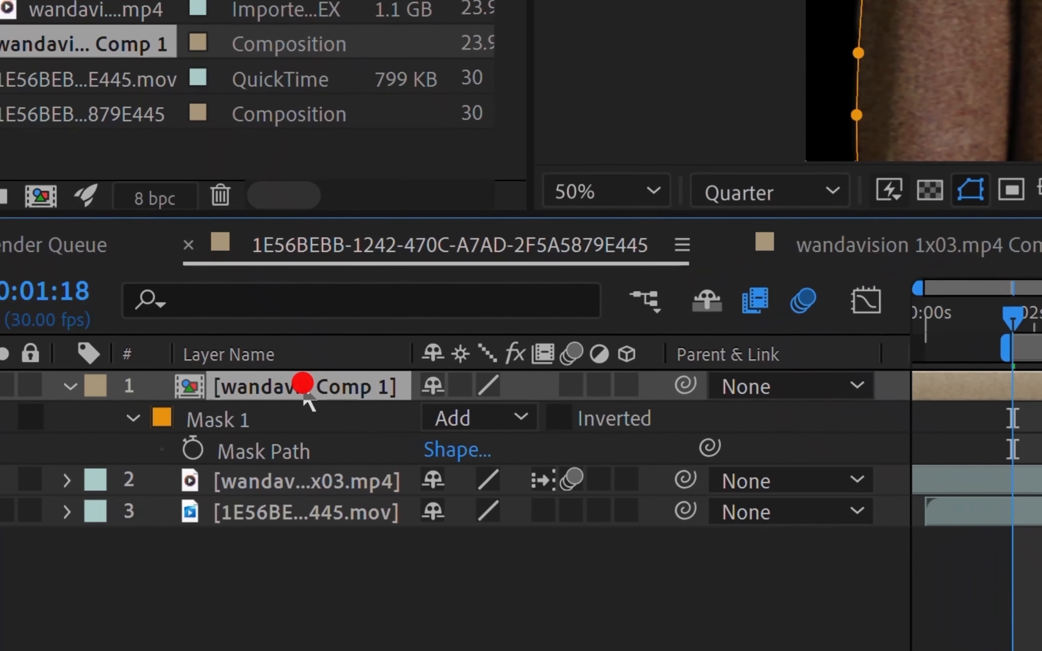
pyautogui.press('m')
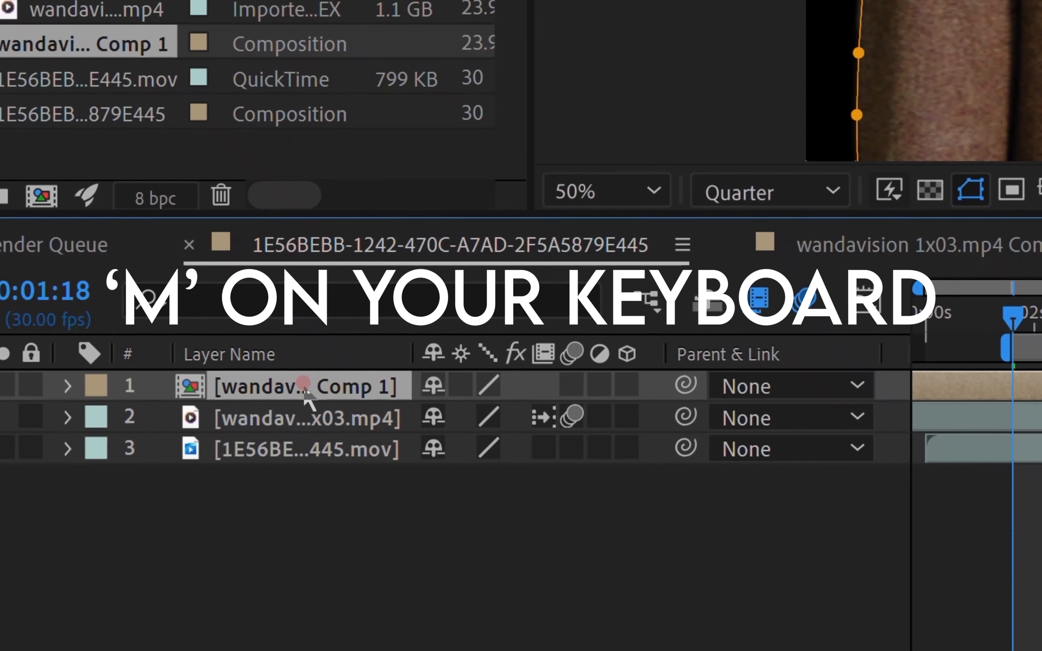
pyautogui.press('m')
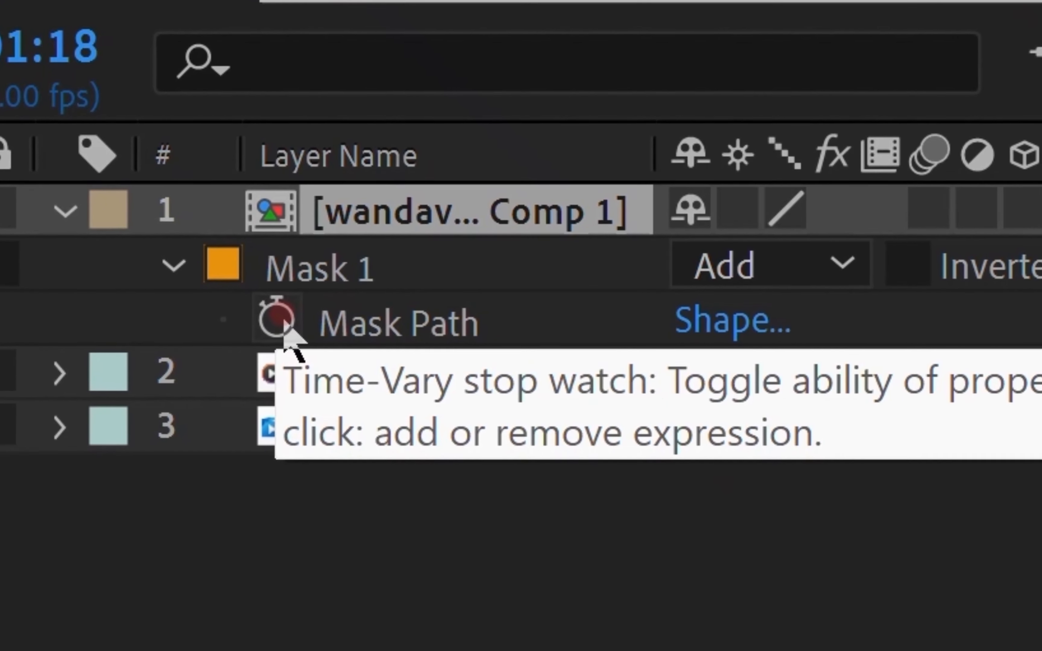
pyautogui.click(281, 326)
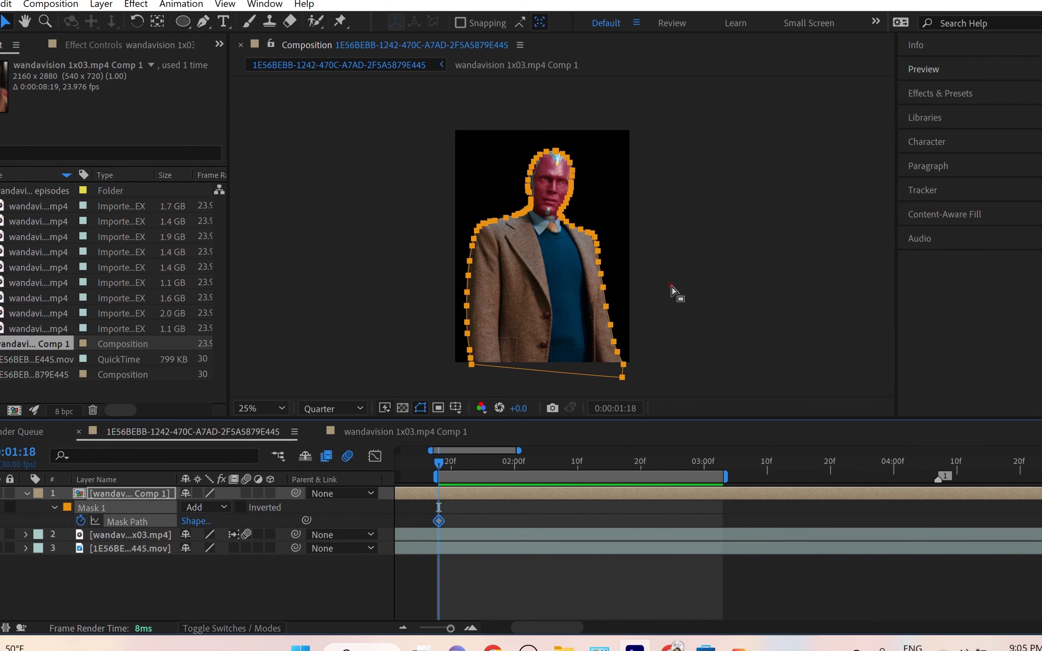
pyautogui.click(714, 344)
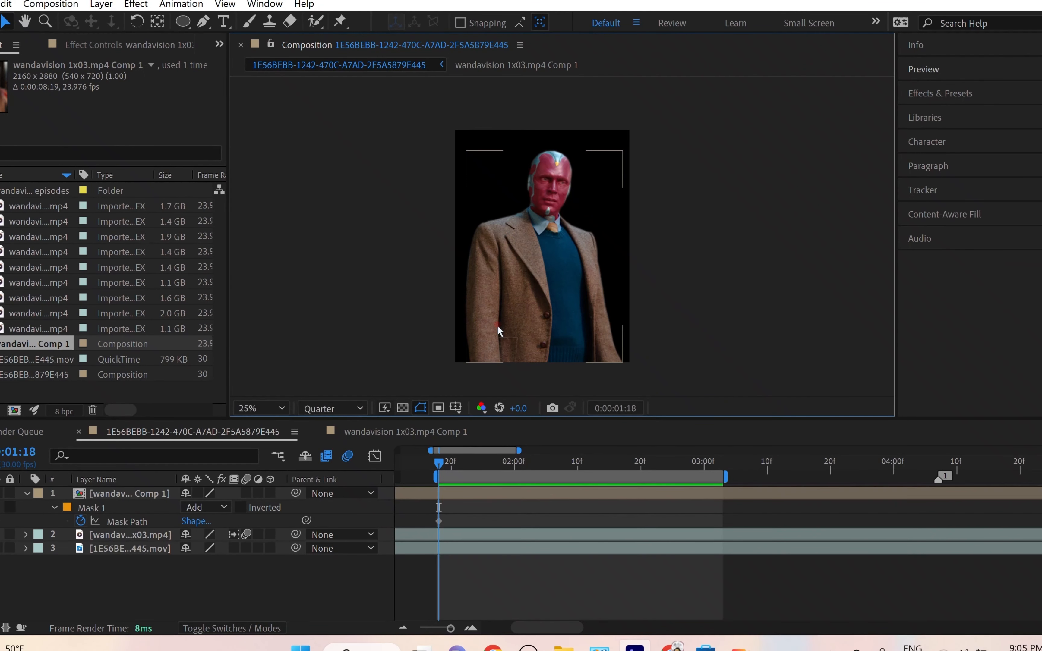
# Step: Play back the Vision cutout, scrub to where the shot ends and set the work area's end there
pyautogui.press('space')
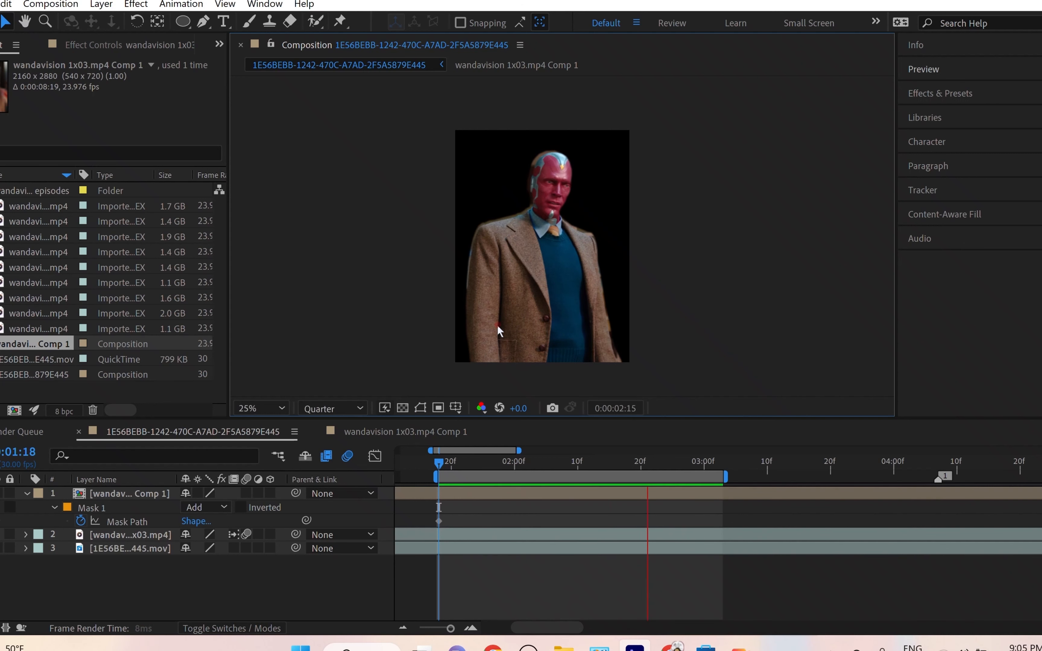
pyautogui.press('space')
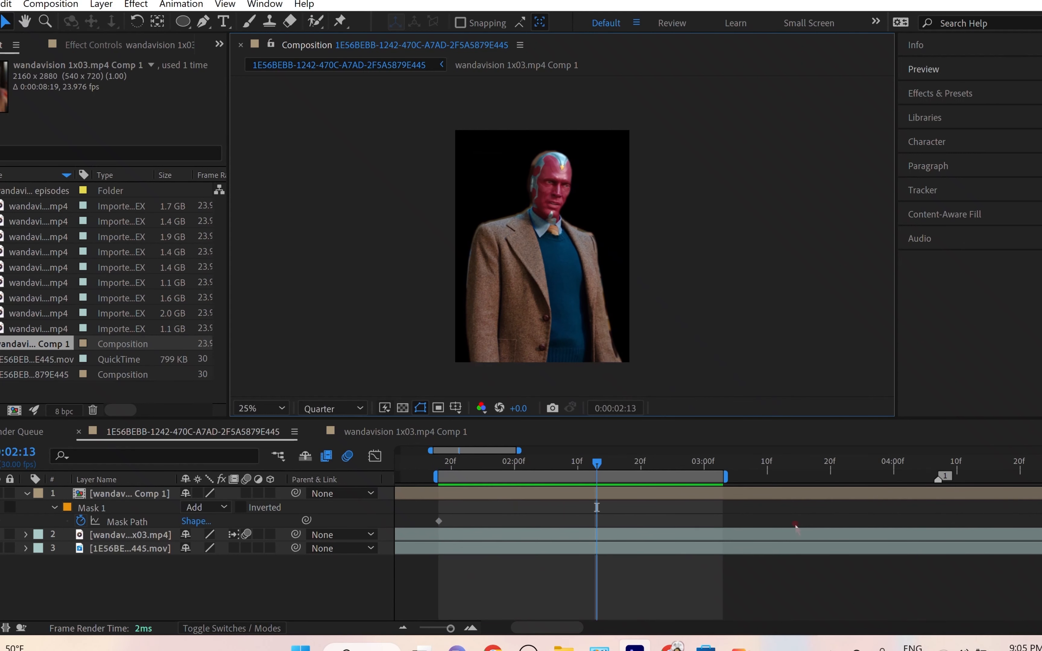
pyautogui.click(713, 461)
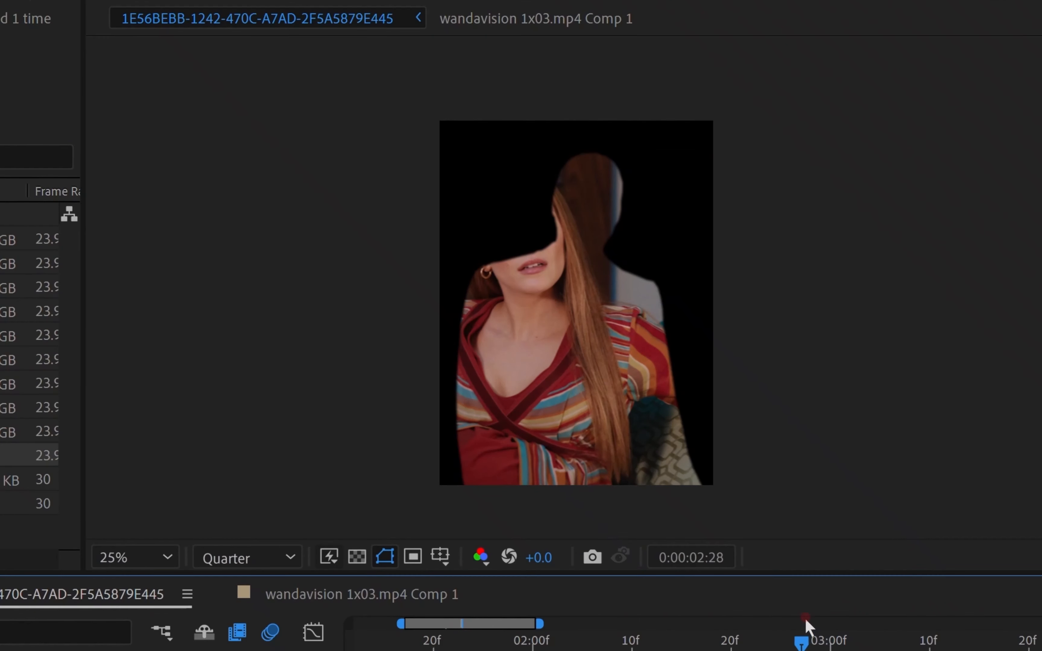
pyautogui.moveTo(806, 619); pyautogui.dragTo(786, 613)
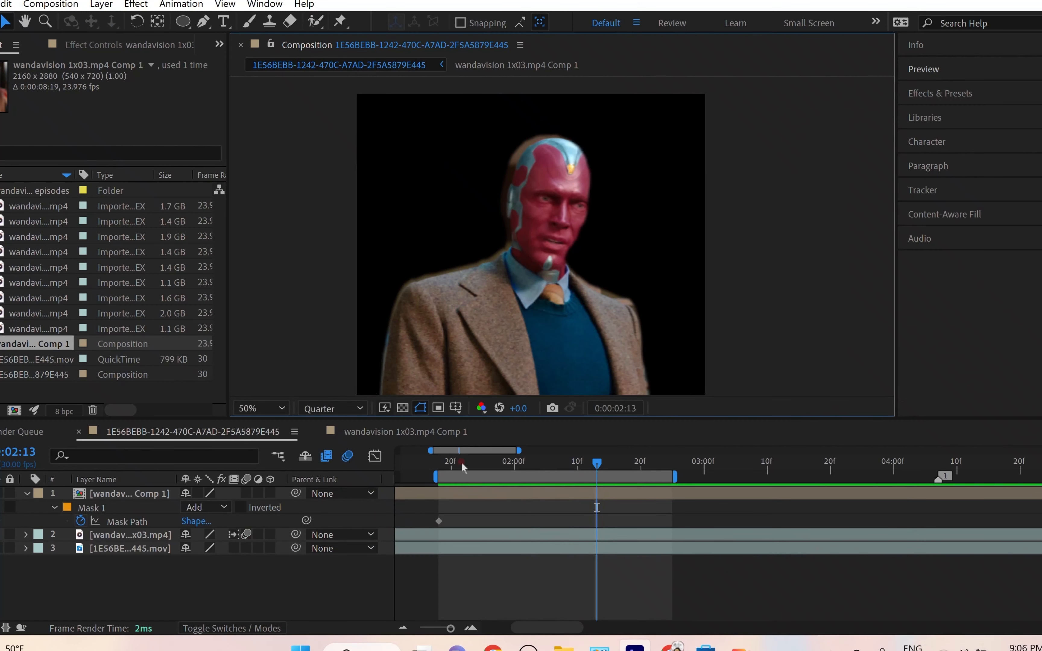
# Step: Return to the keyframe at 0:00:01:18, set Mask 1's mode to None and select the pre-comp to show the mask outline
pyautogui.moveTo(462, 465); pyautogui.dragTo(447, 464)
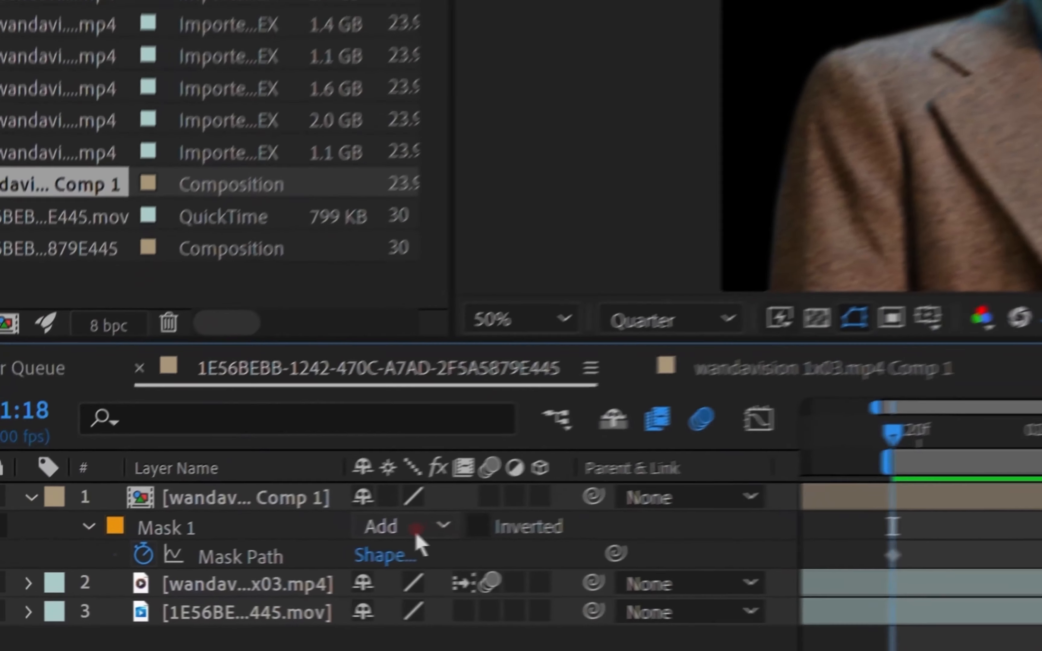
pyautogui.click(215, 509)
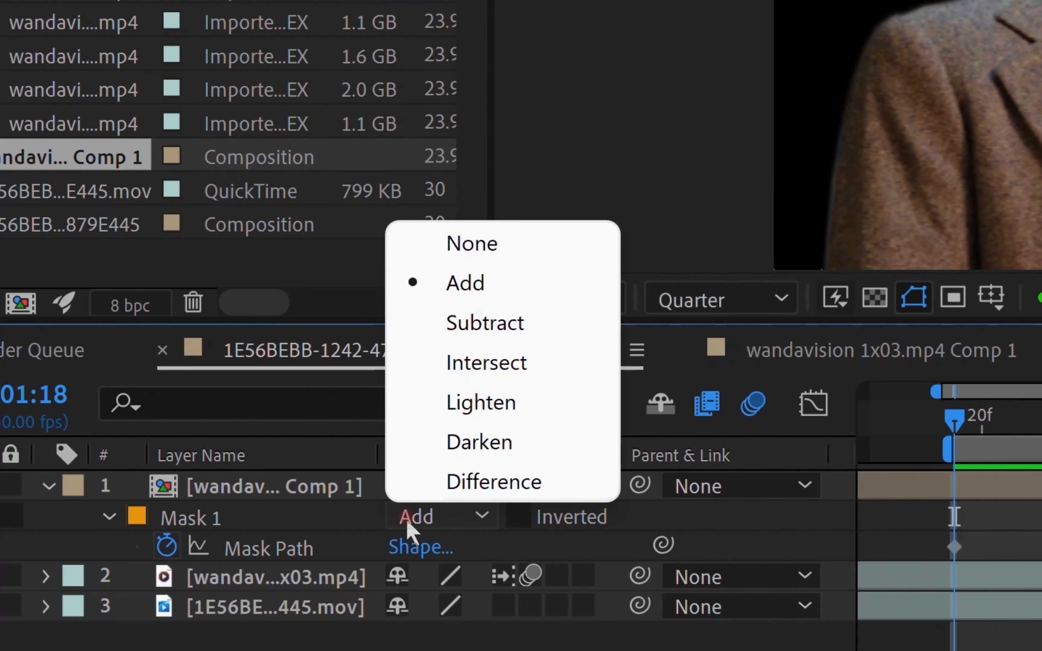
pyautogui.click(472, 244)
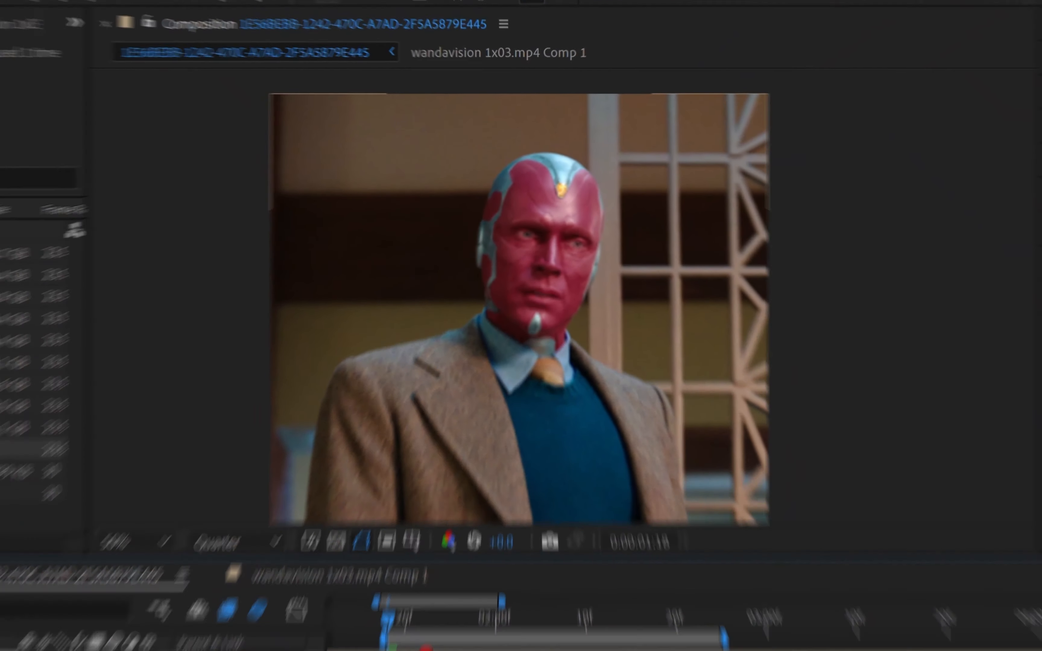
pyautogui.click(462, 493)
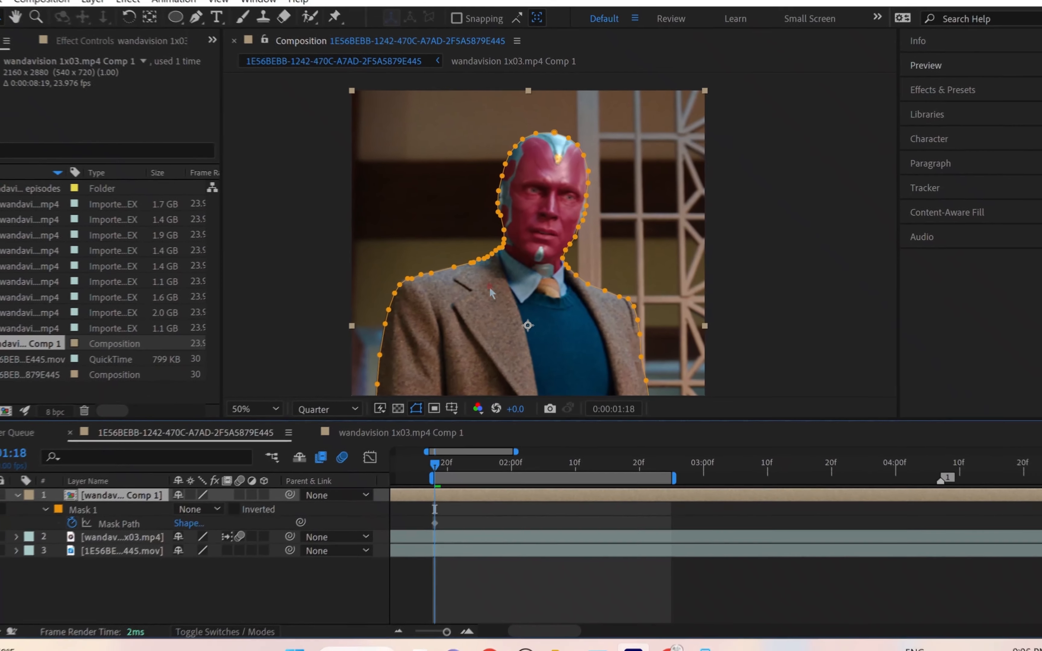
pyautogui.scroll(1, 491, 287)
pyautogui.scroll(-1, 492, 287)
pyautogui.moveTo(492, 287); pyautogui.dragTo(513, 184)
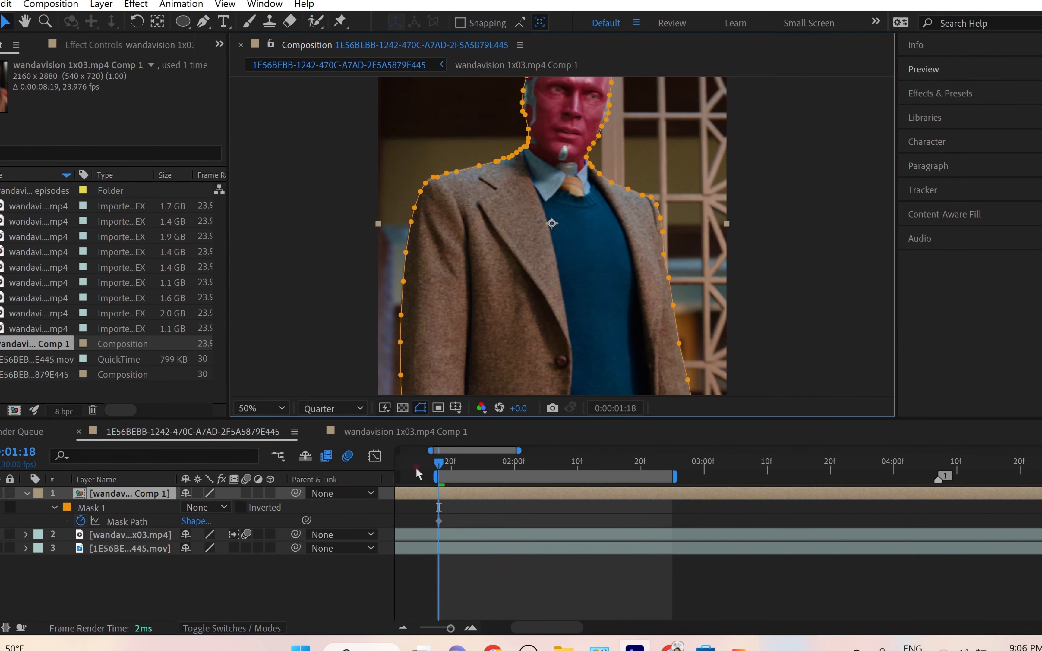
# Step: Move forward from the first keyframe to 0:00:02:00, following how Vision shifts away from the mask outline
pyautogui.scroll(-1, 551, 277)
pyautogui.scroll(2, 552, 278)
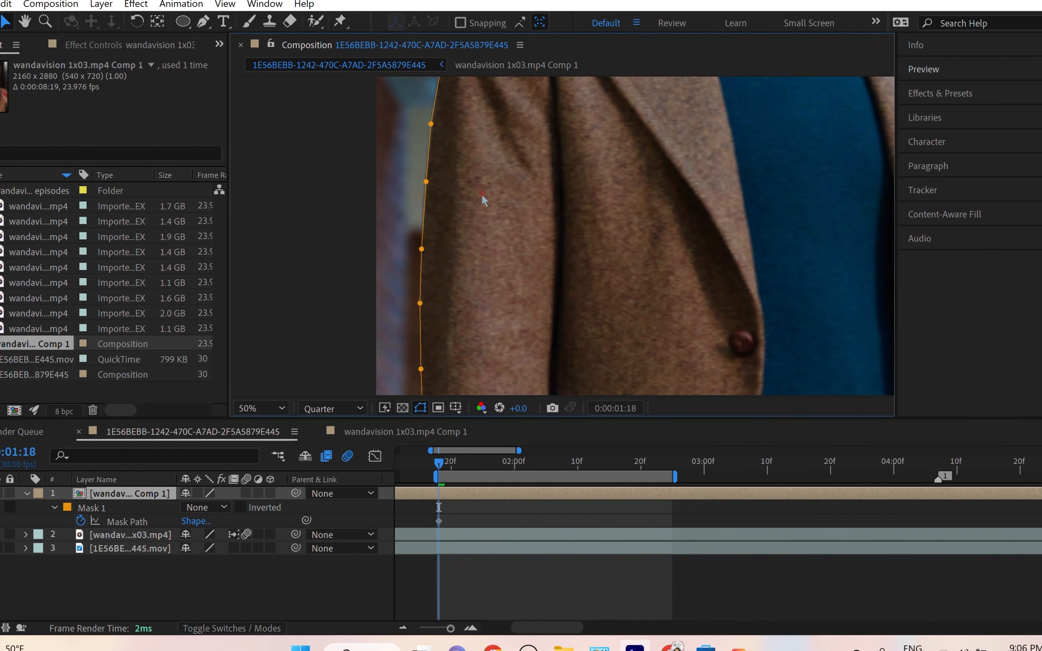
pyautogui.scroll(-2, 482, 196)
pyautogui.scroll(-1, 518, 258)
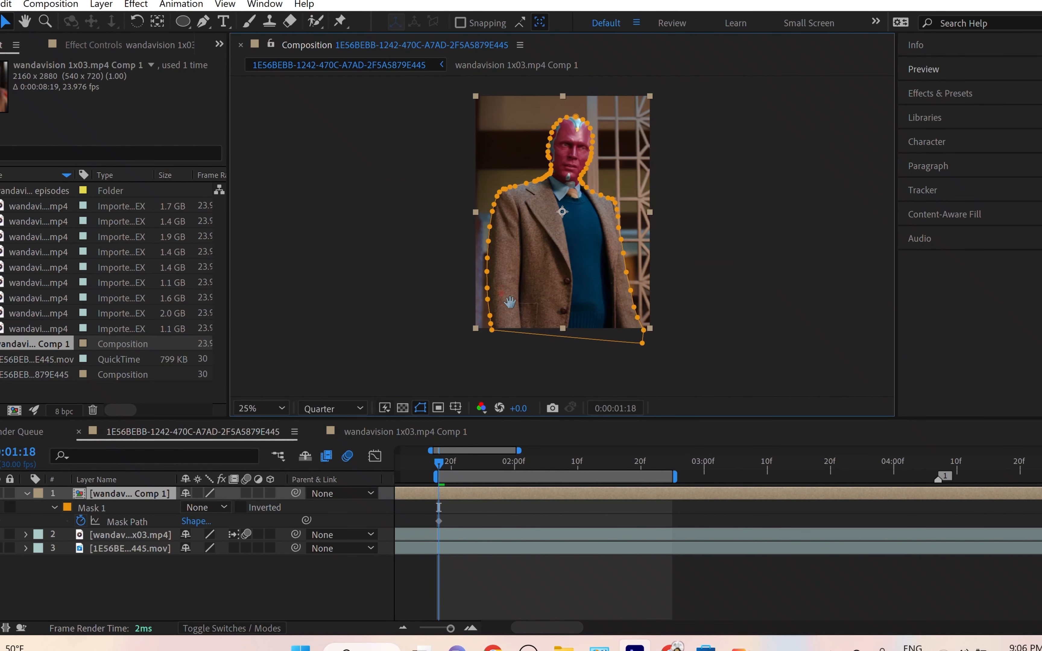
pyautogui.moveTo(509, 303); pyautogui.dragTo(508, 320)
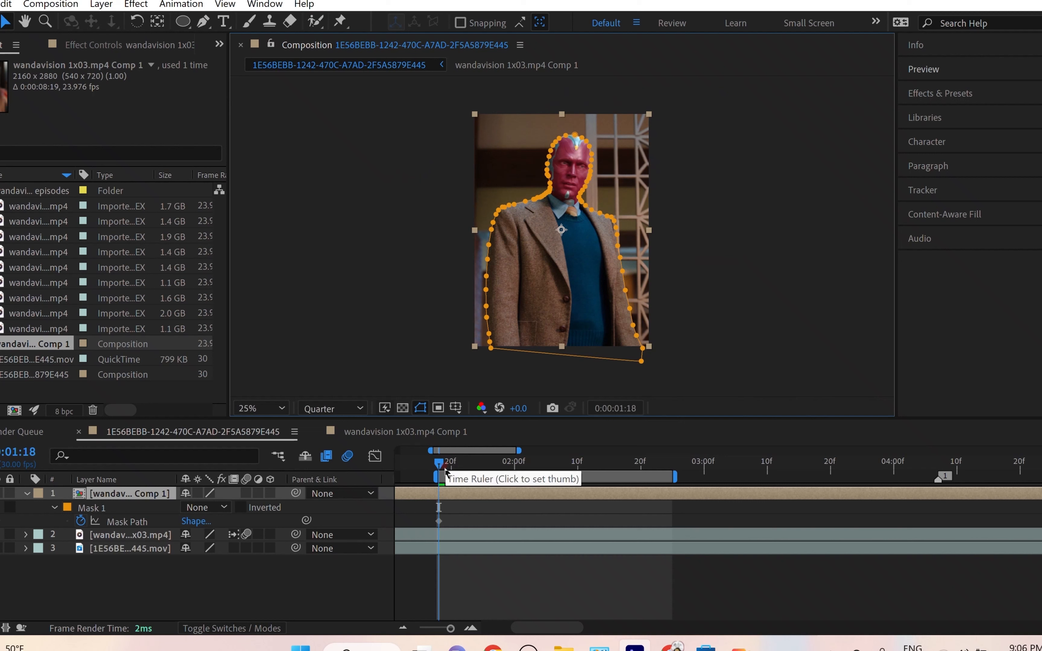
pyautogui.click(446, 472)
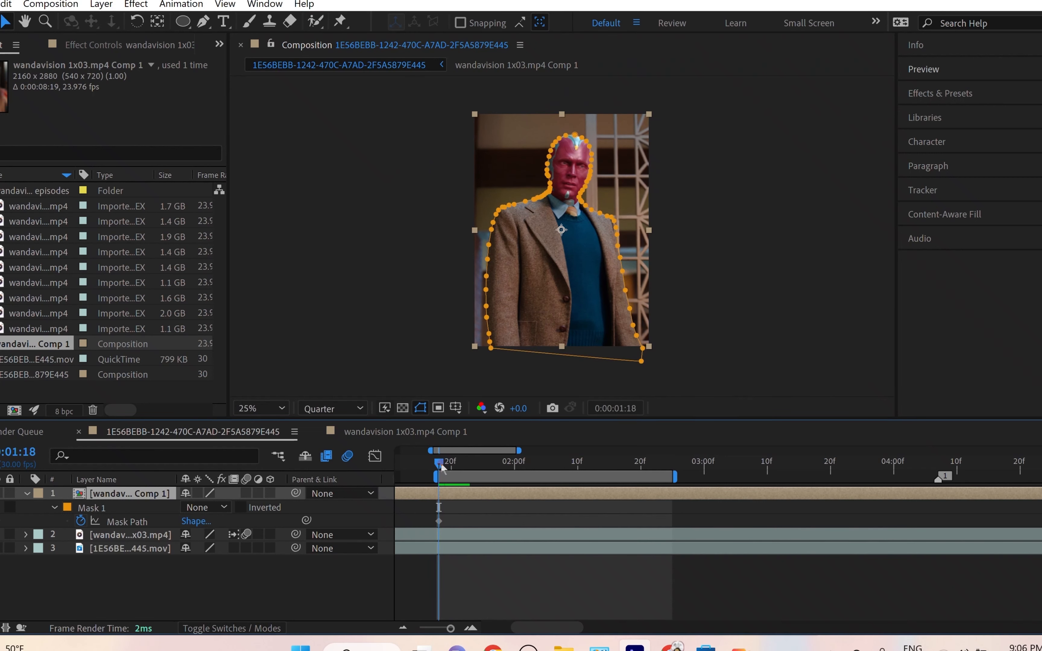
pyautogui.moveTo(441, 465)
pyautogui.mouseDown()
pyautogui.moveTo(484, 464)
pyautogui.moveTo(459, 466)
pyautogui.mouseUp()
pyautogui.scroll(2, 558, 246)
pyautogui.moveTo(579, 224); pyautogui.dragTo(539, 328)
pyautogui.moveTo(458, 465); pyautogui.dragTo(520, 473)
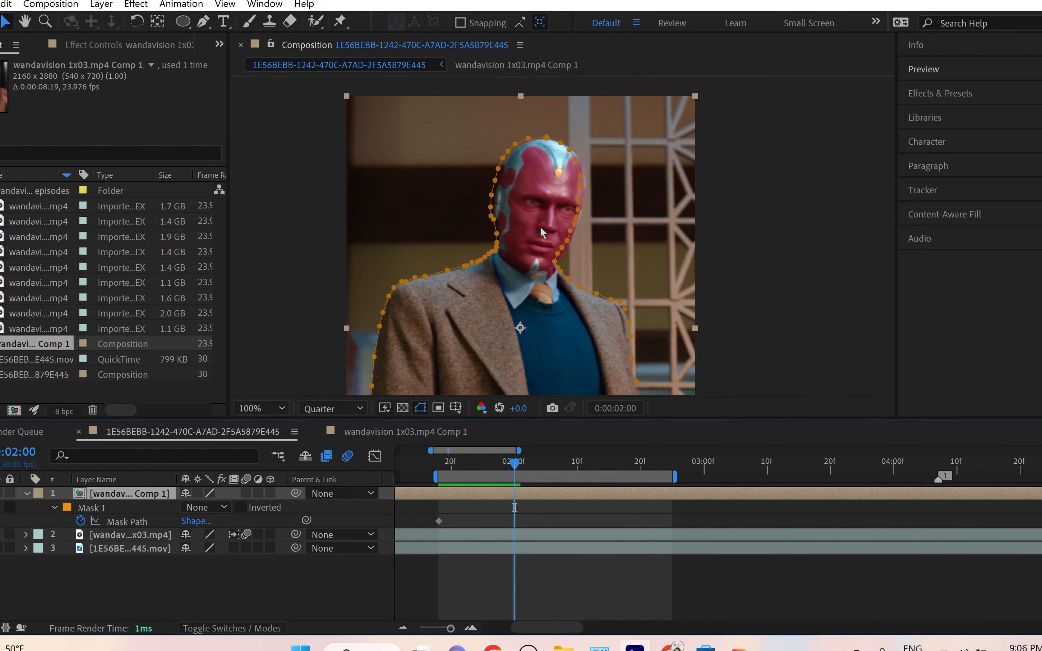
pyautogui.scroll(2, 510, 254)
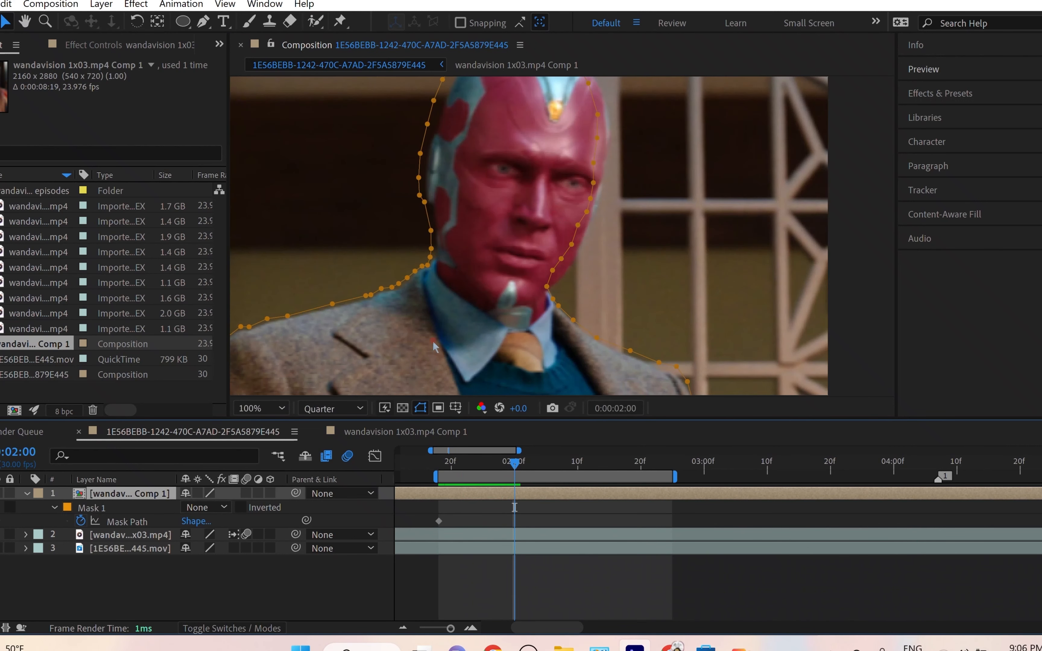
# Step: Select Mask 1 and move its whole path with Free Transform to follow Vision's position at 0:00:02:00
pyautogui.click(105, 508)
pyautogui.scroll(-2, 409, 310)
pyautogui.scroll(3, 457, 220)
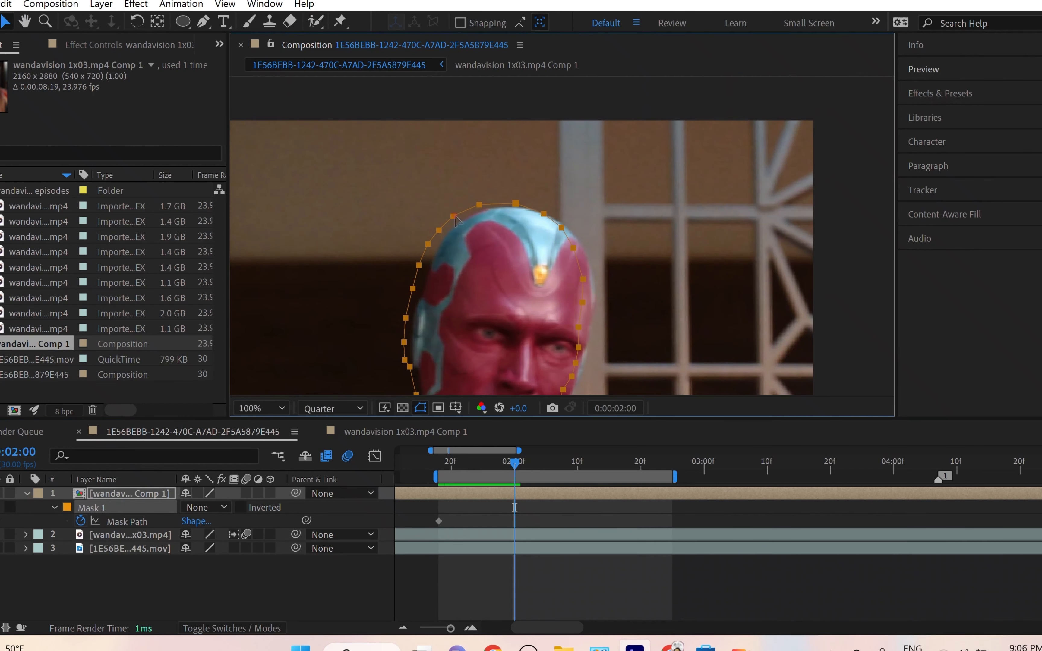
pyautogui.doubleClick(457, 220)
pyautogui.scroll(-4, 437, 156)
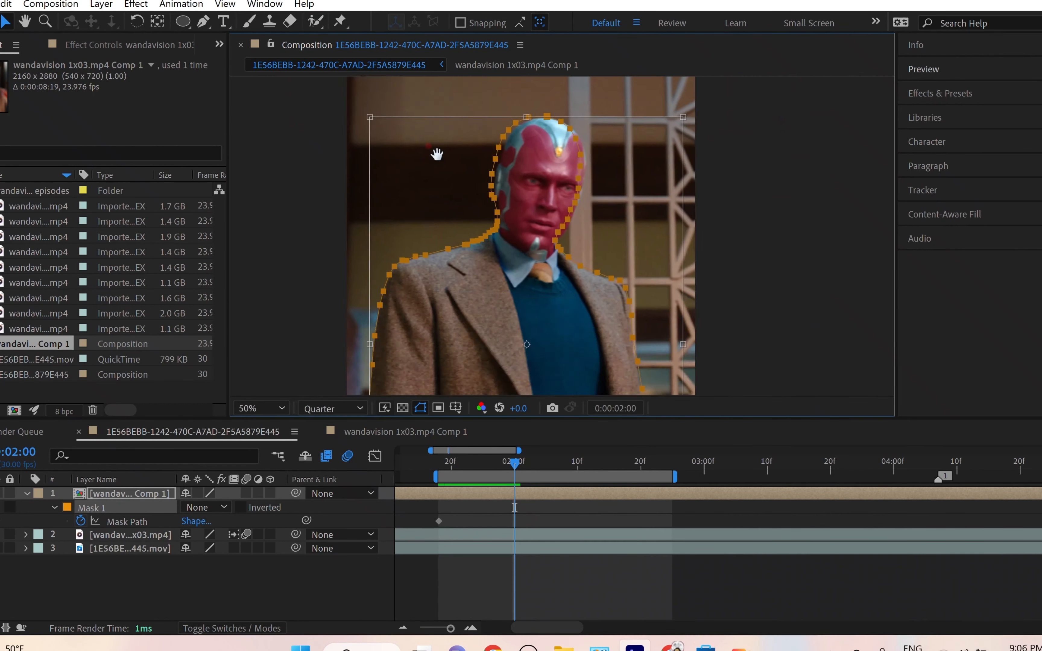
pyautogui.scroll(4, 562, 252)
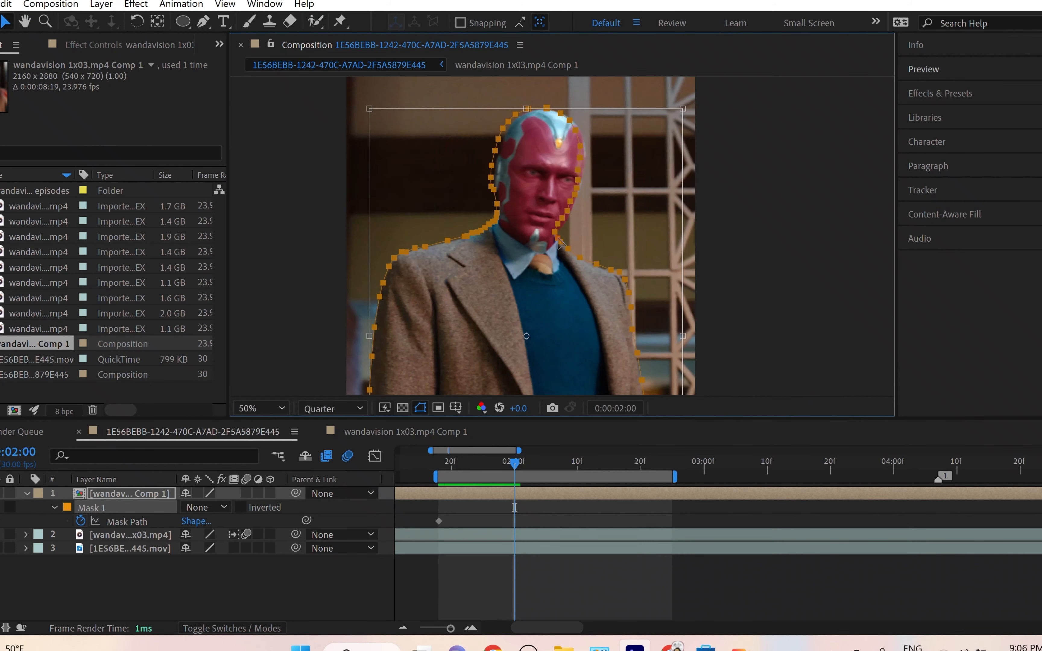
pyautogui.moveTo(529, 302); pyautogui.dragTo(540, 304)
pyautogui.scroll(-2, 484, 235)
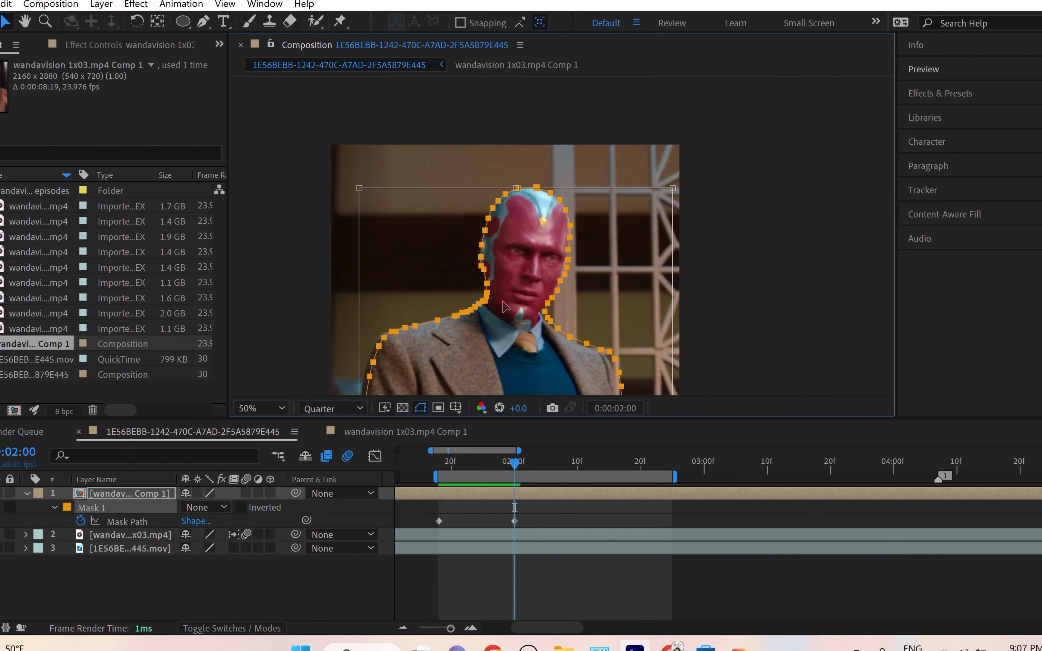
# Step: Shift the mask points along the sleeve and shoulder on the picture's left side onto the jacket edge
pyautogui.scroll(-8, 507, 242)
pyautogui.moveTo(546, 241); pyautogui.dragTo(577, 239)
pyautogui.click(220, 609)
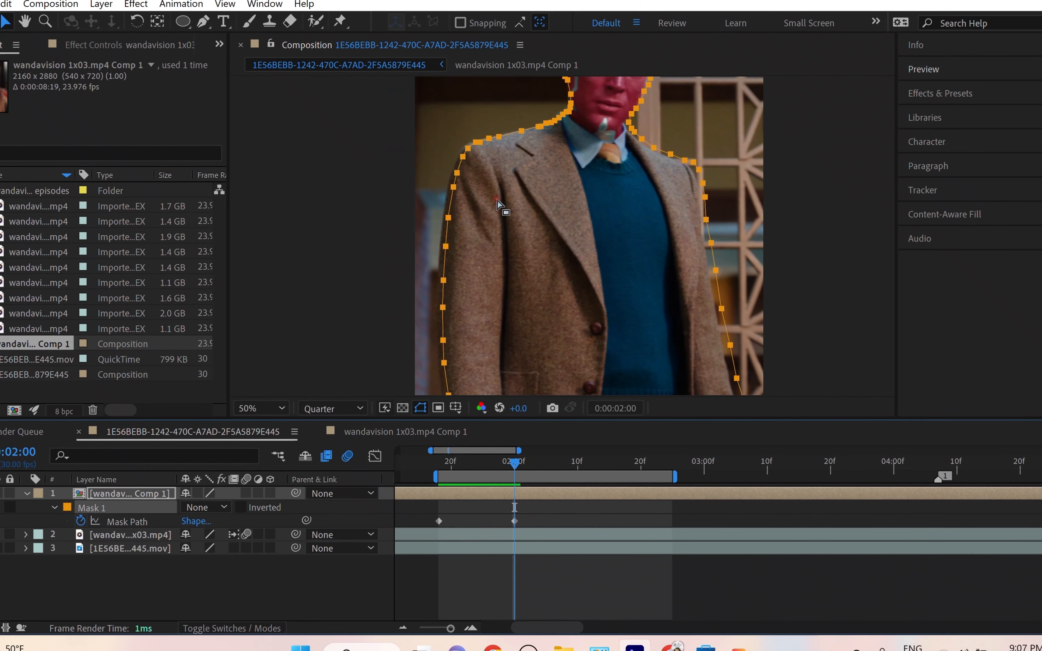
pyautogui.moveTo(558, 313); pyautogui.dragTo(487, 329)
pyautogui.moveTo(598, 172); pyautogui.dragTo(673, 117)
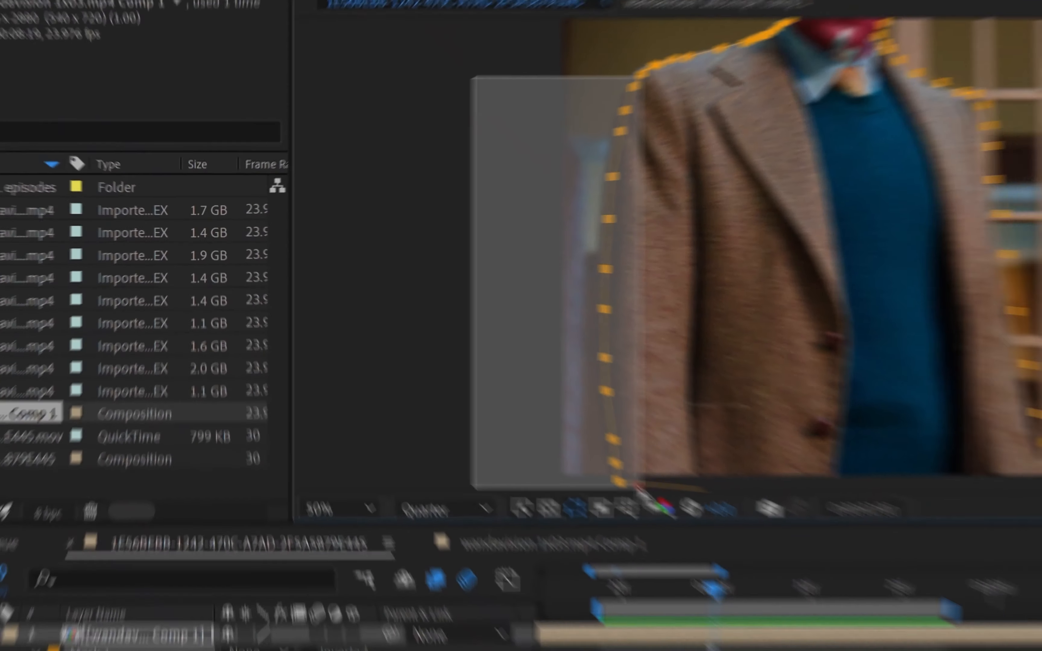
pyautogui.moveTo(637, 486); pyautogui.dragTo(638, 488)
pyautogui.scroll(1, 649, 337)
pyautogui.moveTo(664, 230); pyautogui.dragTo(742, 429)
pyautogui.moveTo(381, 259); pyautogui.dragTo(374, 258)
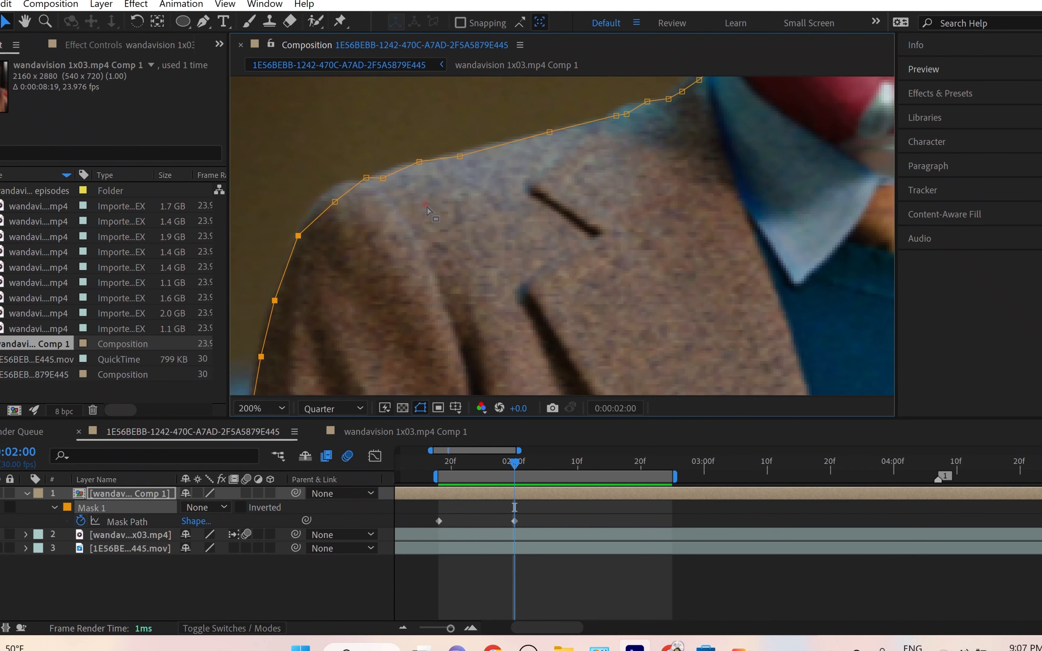
pyautogui.moveTo(358, 196); pyautogui.dragTo(411, 190)
pyautogui.moveTo(503, 167); pyautogui.dragTo(505, 164)
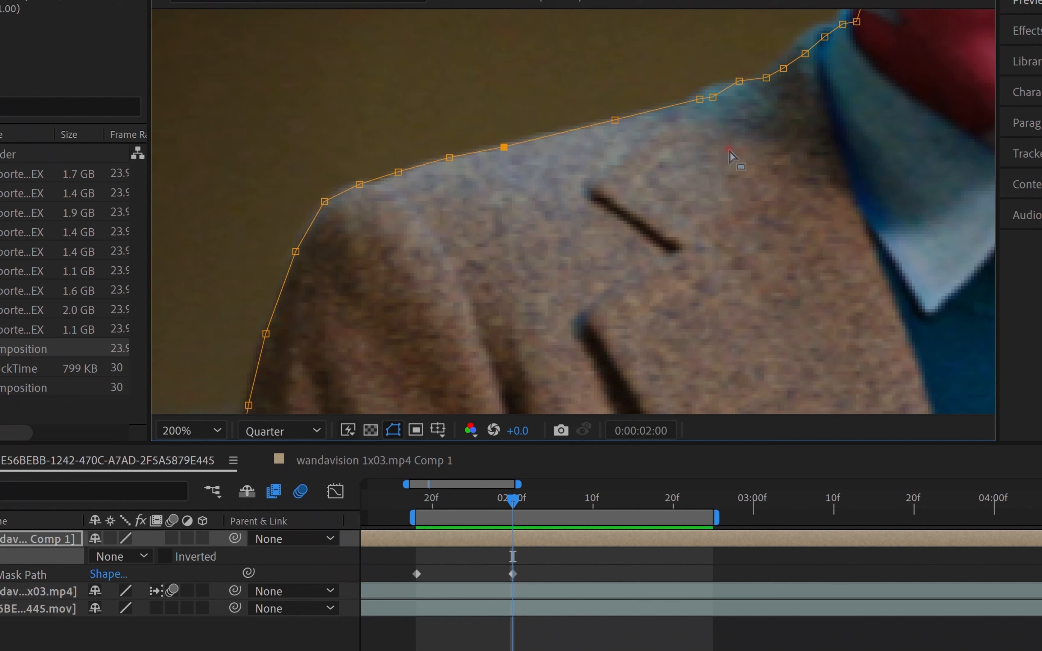
# Step: Move the mask points along Vision's neck and the side of his head outward to fit his outline
pyautogui.moveTo(728, 150); pyautogui.dragTo(413, 303)
pyautogui.moveTo(640, 274); pyautogui.dragTo(630, 377)
pyautogui.moveTo(576, 236); pyautogui.dragTo(613, 294)
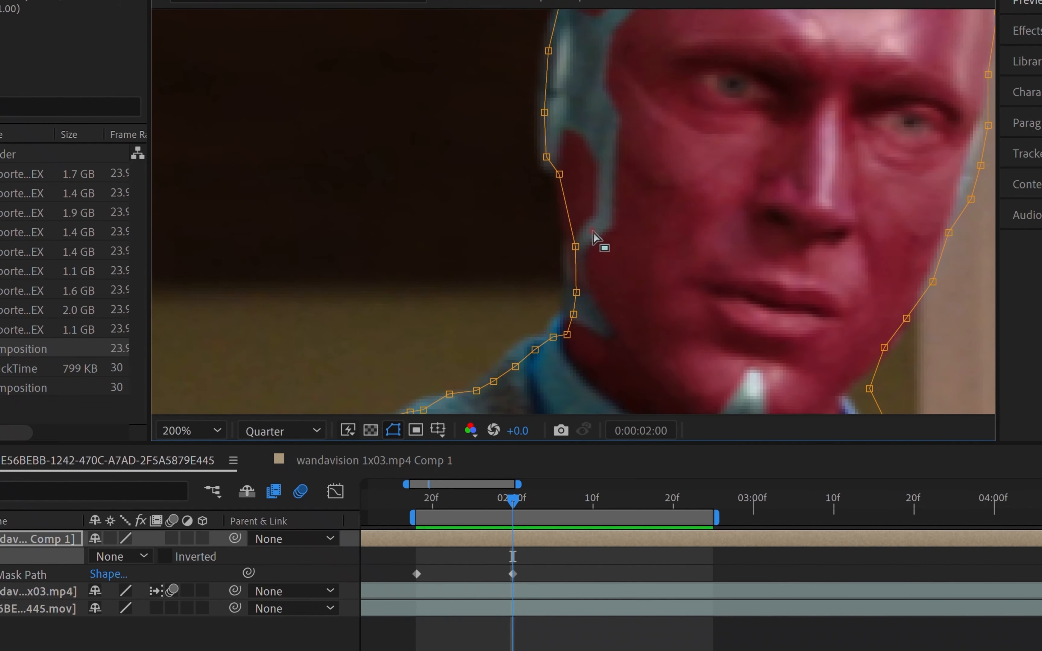
pyautogui.moveTo(512, 133); pyautogui.dragTo(613, 338)
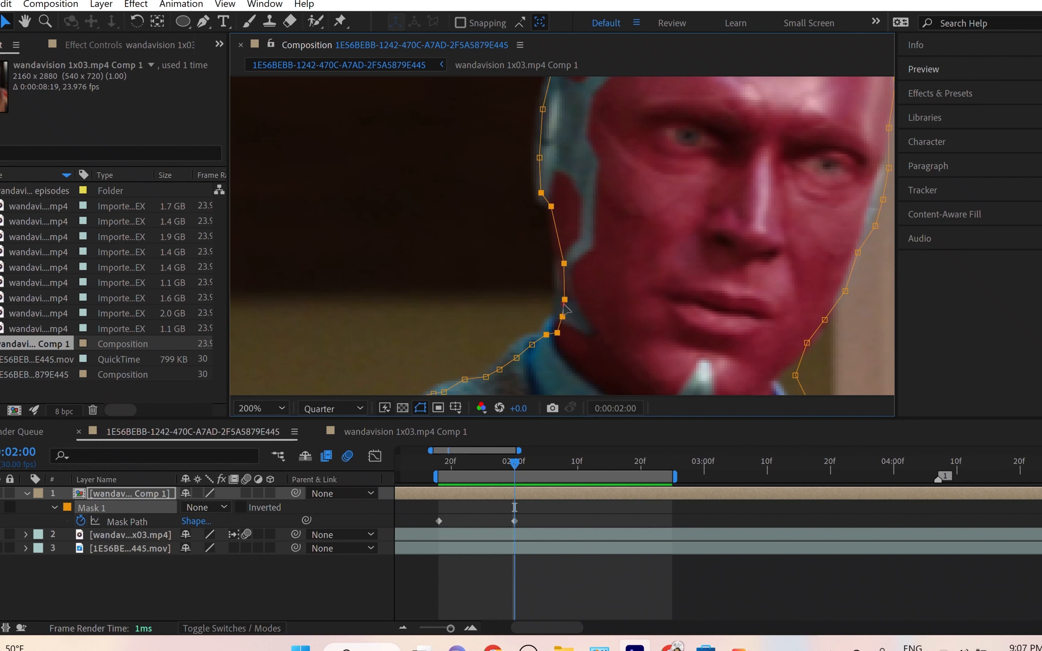
pyautogui.moveTo(563, 305); pyautogui.dragTo(556, 301)
pyautogui.moveTo(591, 211); pyautogui.dragTo(588, 352)
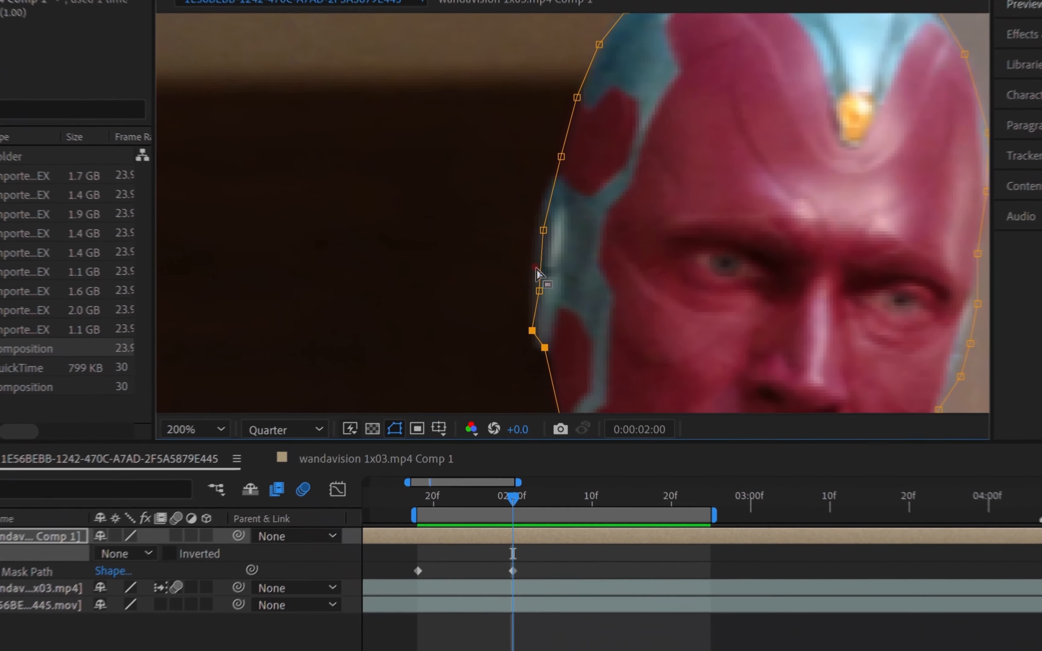
pyautogui.moveTo(539, 292); pyautogui.dragTo(536, 290)
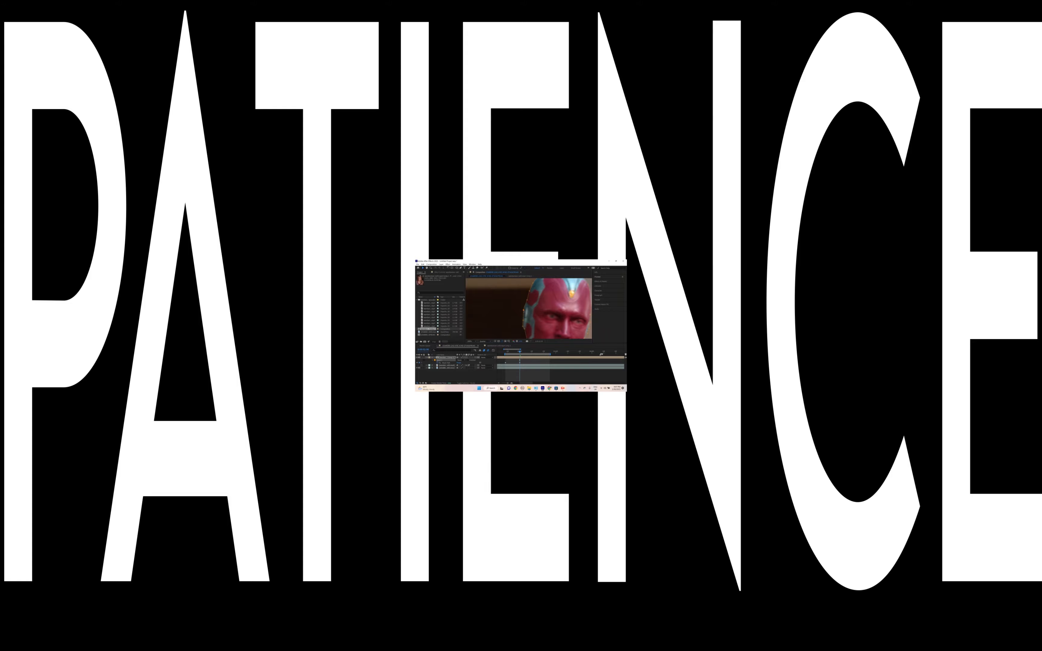
# Step: Reposition the mask points around the corner of the shoulder on the picture's right side to match the jacket
pyautogui.moveTo(577, 327); pyautogui.dragTo(605, 165)
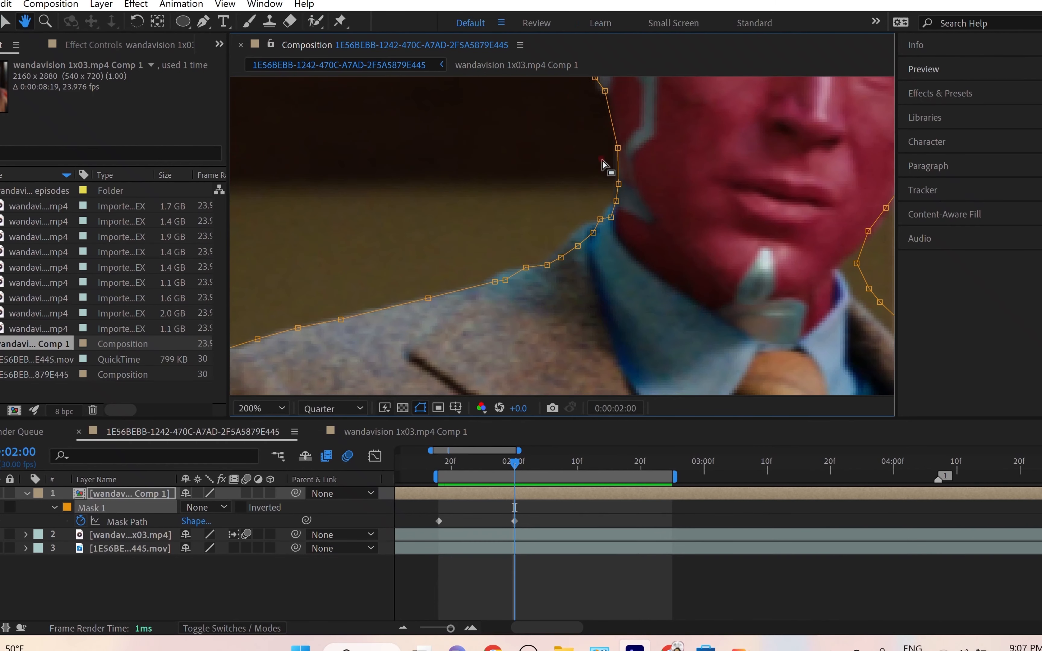
pyautogui.scroll(-2, 744, 203)
pyautogui.scroll(1, 744, 203)
pyautogui.moveTo(729, 332); pyautogui.dragTo(729, 500)
pyautogui.moveTo(758, 345); pyautogui.dragTo(679, 345)
pyautogui.scroll(1, 705, 228)
pyautogui.moveTo(715, 304); pyautogui.dragTo(679, 441)
pyautogui.moveTo(687, 194); pyautogui.dragTo(778, 270)
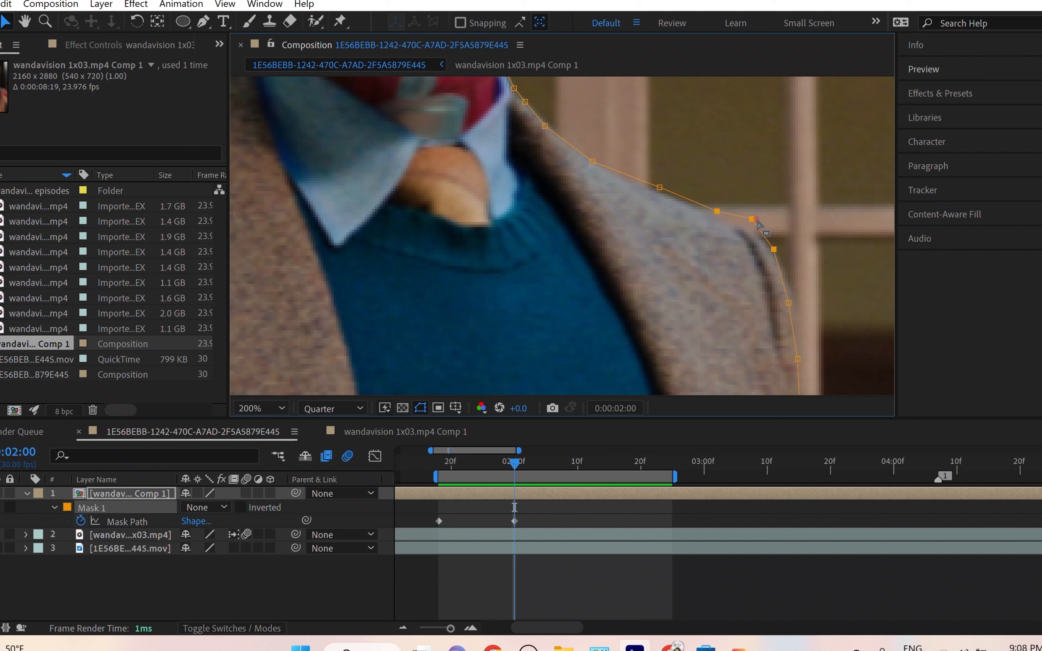
pyautogui.click(697, 190)
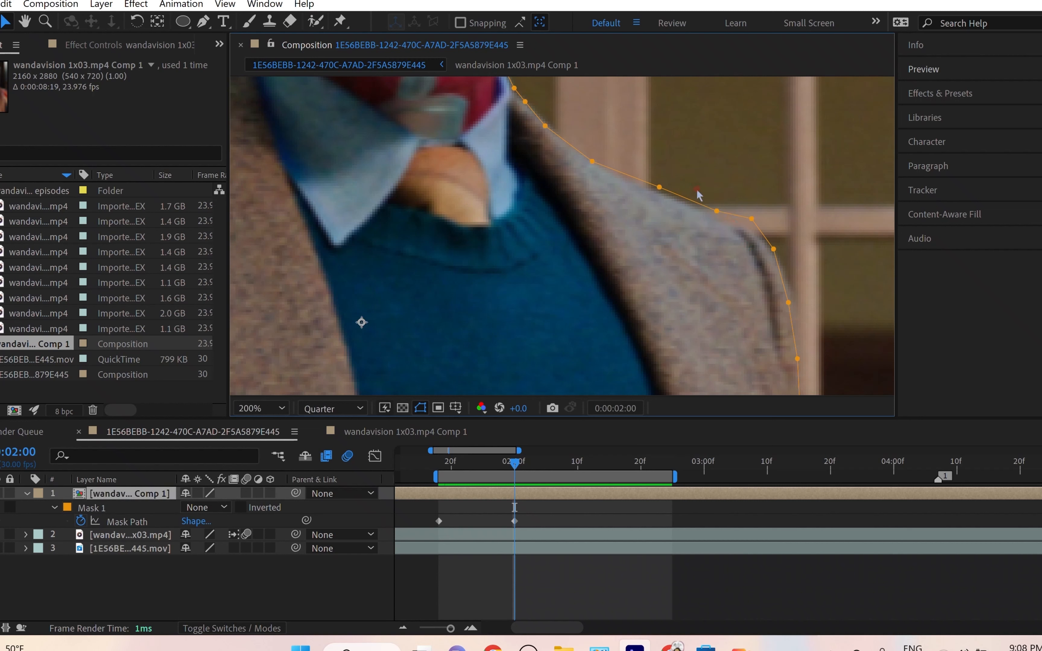
pyautogui.click(94, 508)
pyautogui.moveTo(700, 158); pyautogui.dragTo(814, 335)
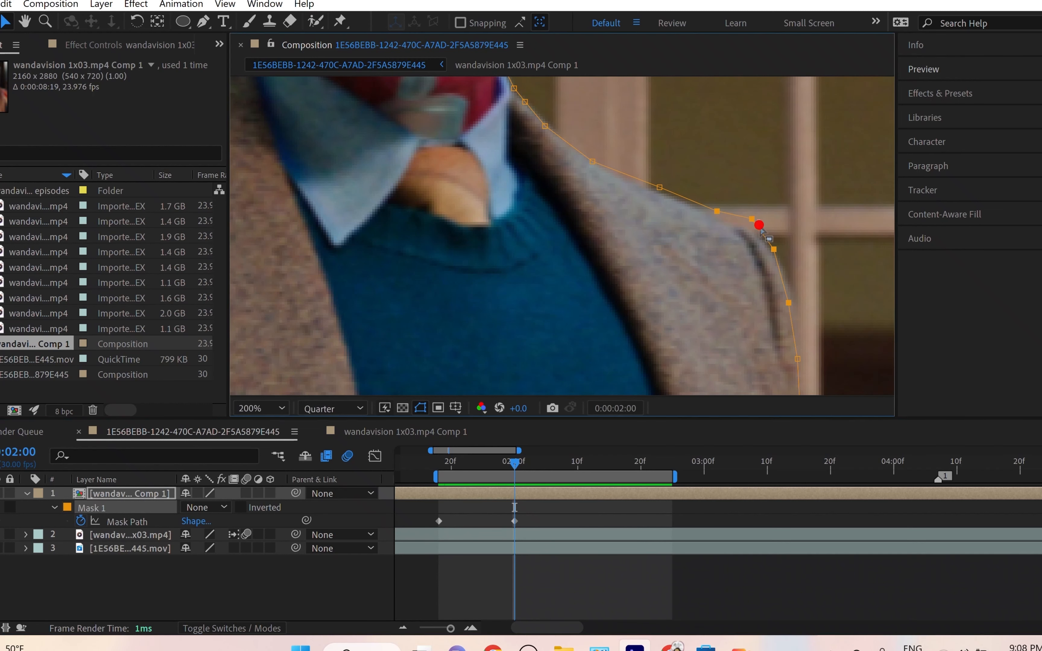
pyautogui.click(759, 226)
# Step: Examine the complete mask outline around Vision at 0:00:02:00, with the layer deselected and reselected
pyautogui.scroll(-3, 677, 247)
pyautogui.moveTo(626, 216); pyautogui.dragTo(677, 320)
pyautogui.click(579, 601)
pyautogui.scroll(2, 656, 238)
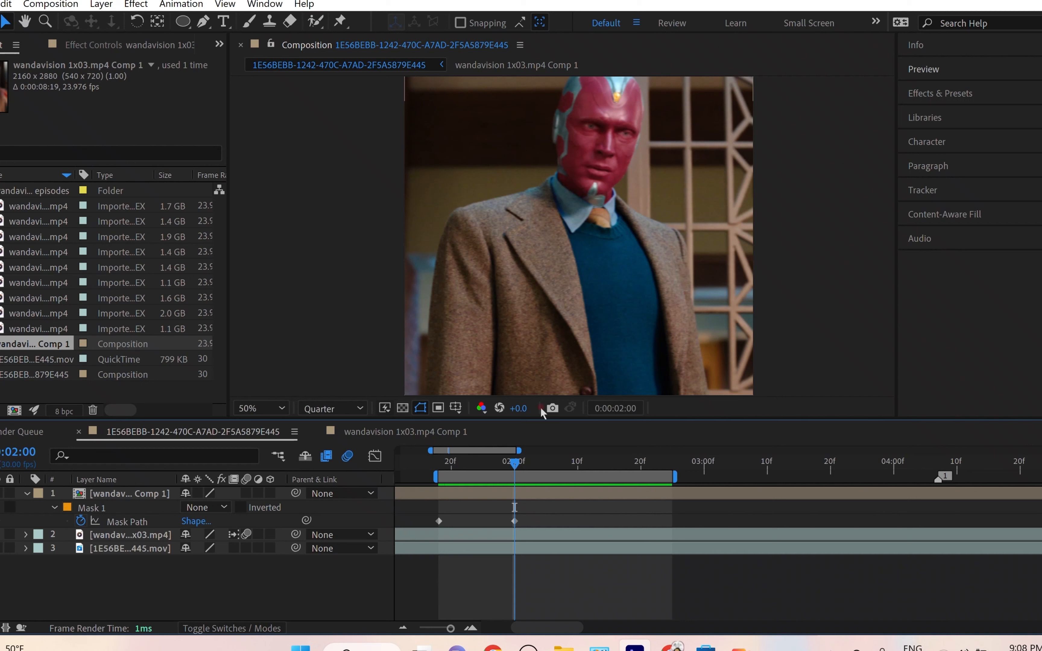
pyautogui.click(527, 499)
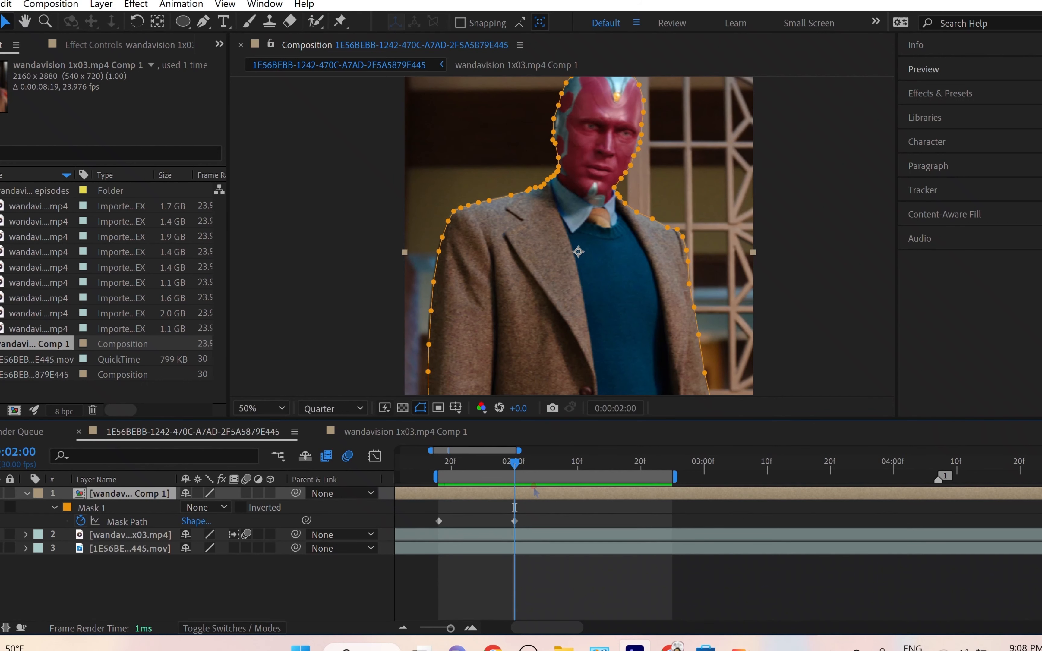
pyautogui.scroll(2, 651, 300)
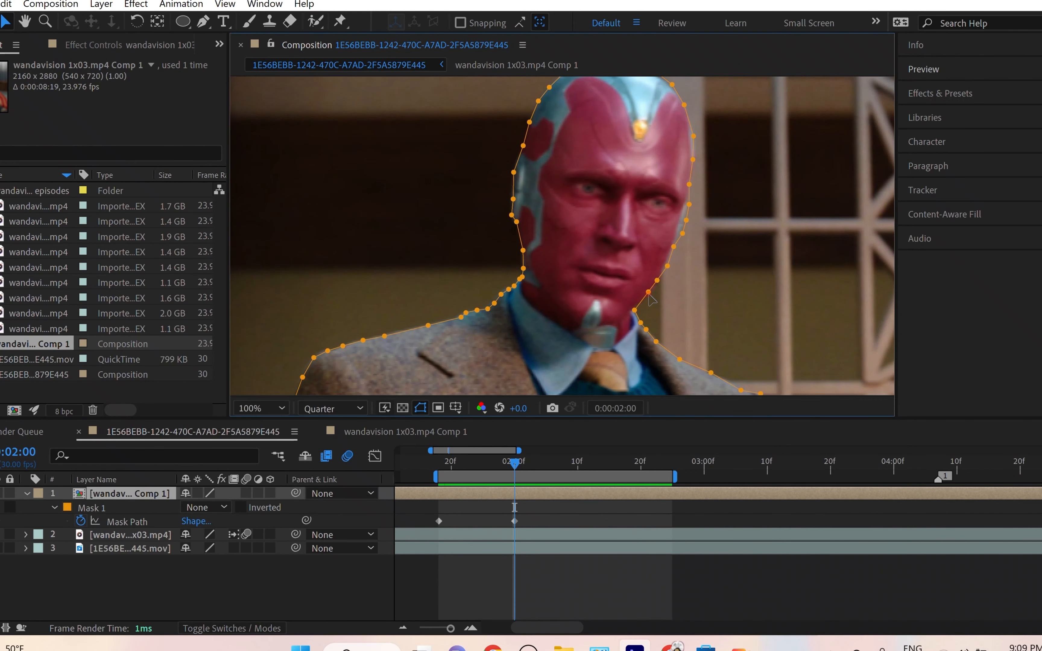
pyautogui.scroll(-2, 651, 301)
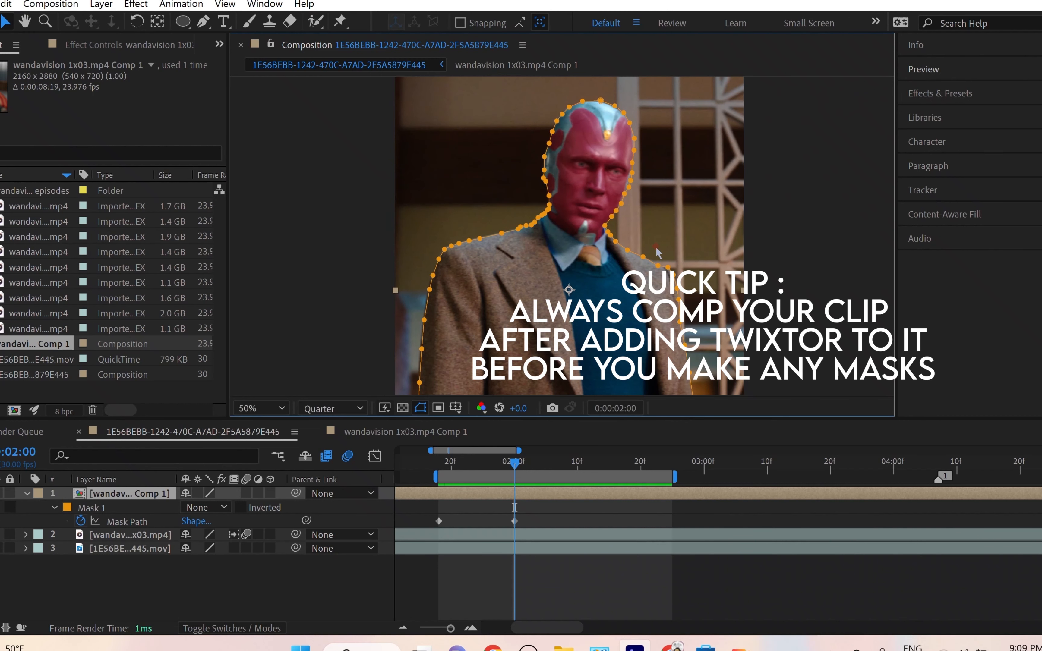
pyautogui.scroll(-2, 652, 259)
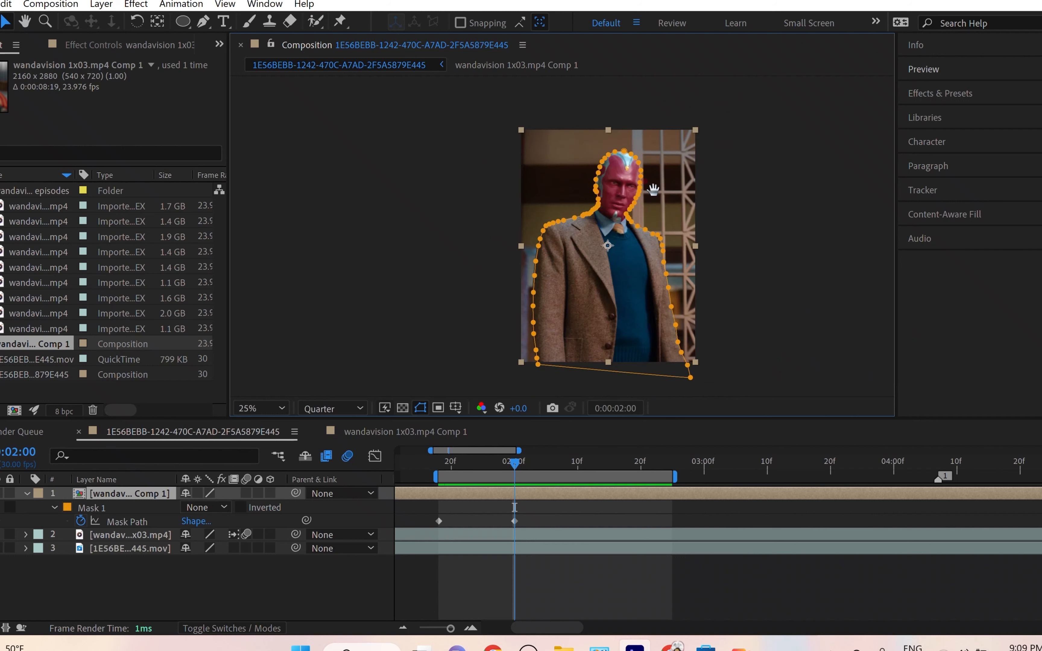
pyautogui.scroll(2, 652, 183)
pyautogui.moveTo(654, 191); pyautogui.dragTo(589, 259)
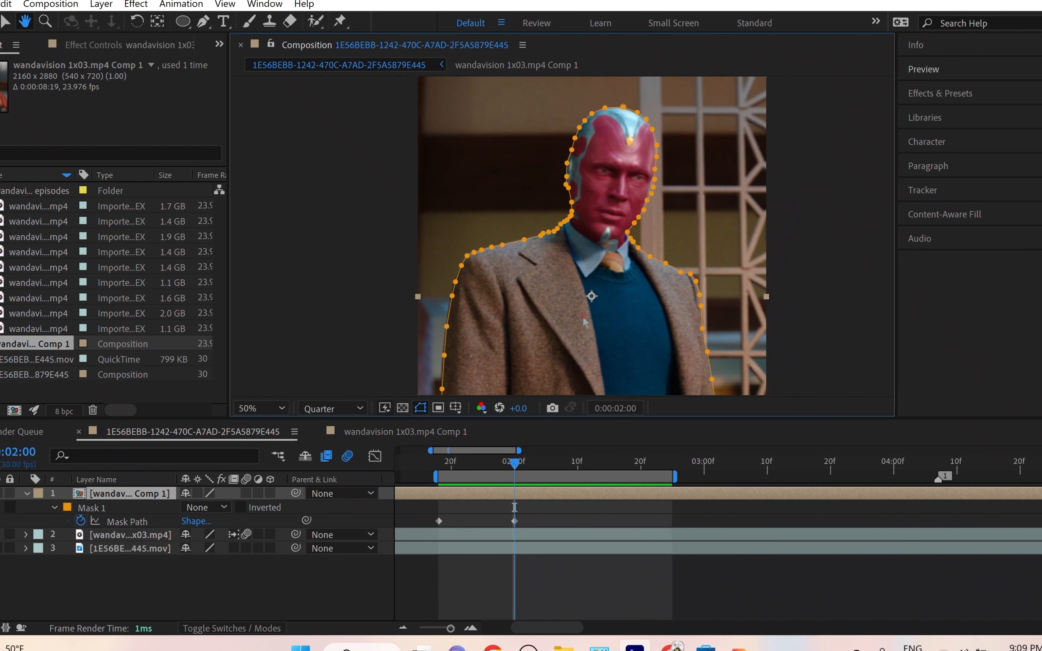
# Step: Advance to 0:00:02:15 and keyframe Mask 1 there, fitting its points along the picture-left sleeve to the jacket edge
pyautogui.moveTo(515, 463); pyautogui.dragTo(601, 481)
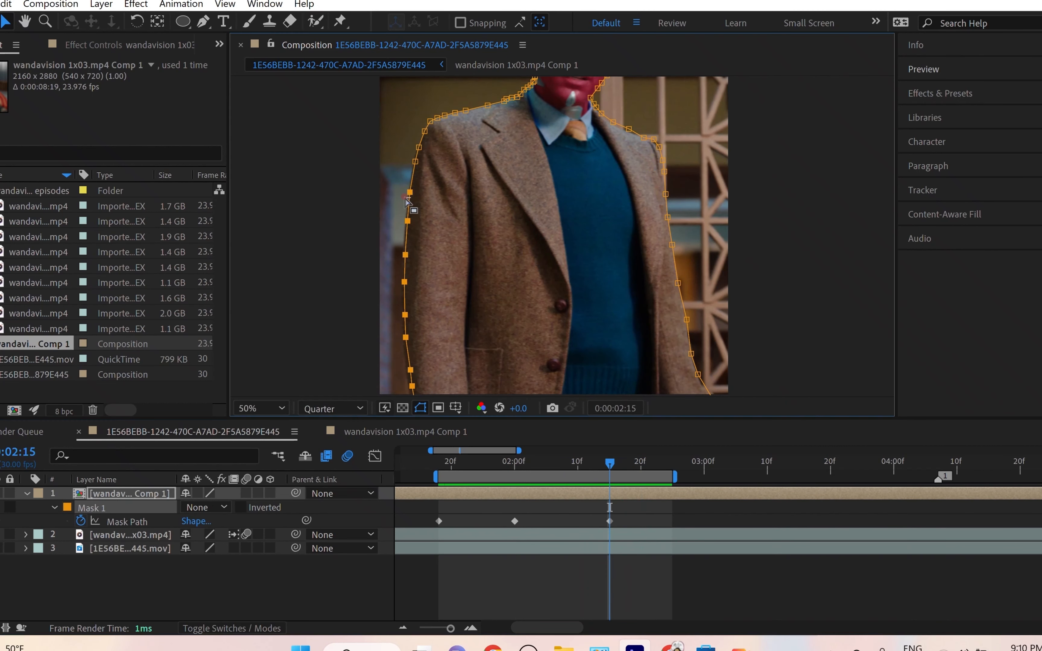
pyautogui.click(403, 190)
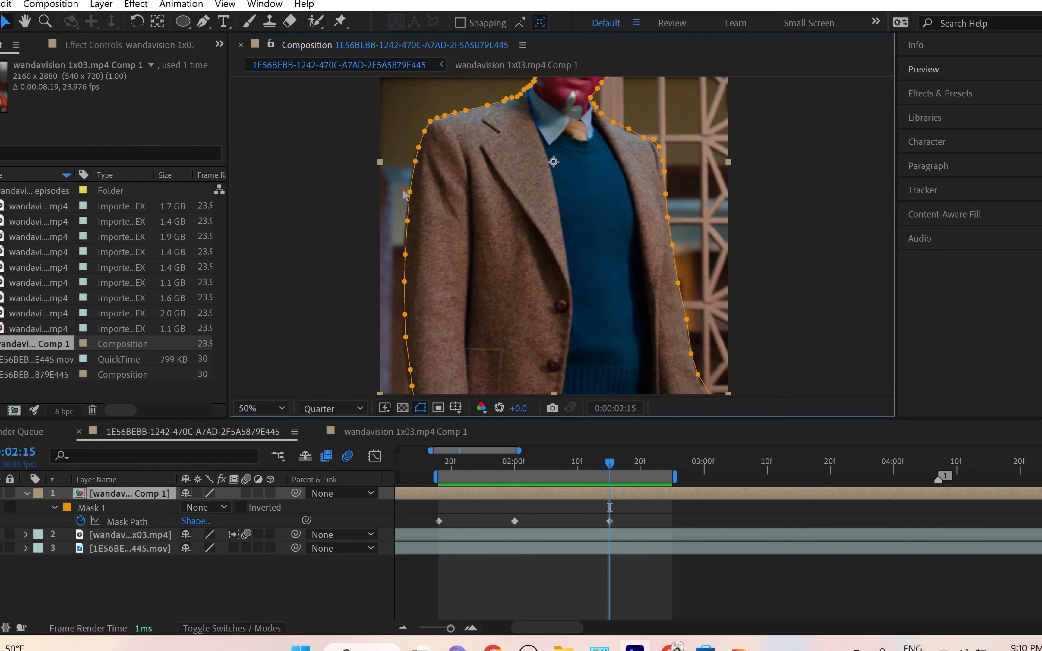
pyautogui.click(103, 507)
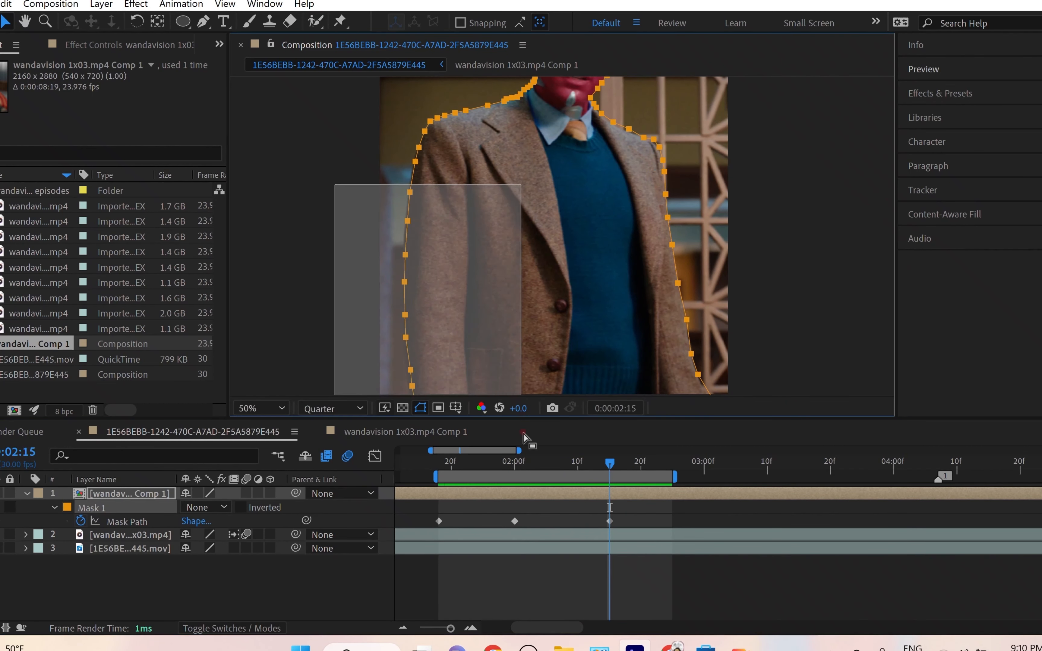
pyautogui.moveTo(410, 190); pyautogui.dragTo(408, 192)
pyautogui.moveTo(493, 239); pyautogui.dragTo(473, 309)
pyautogui.moveTo(604, 297); pyautogui.dragTo(607, 340)
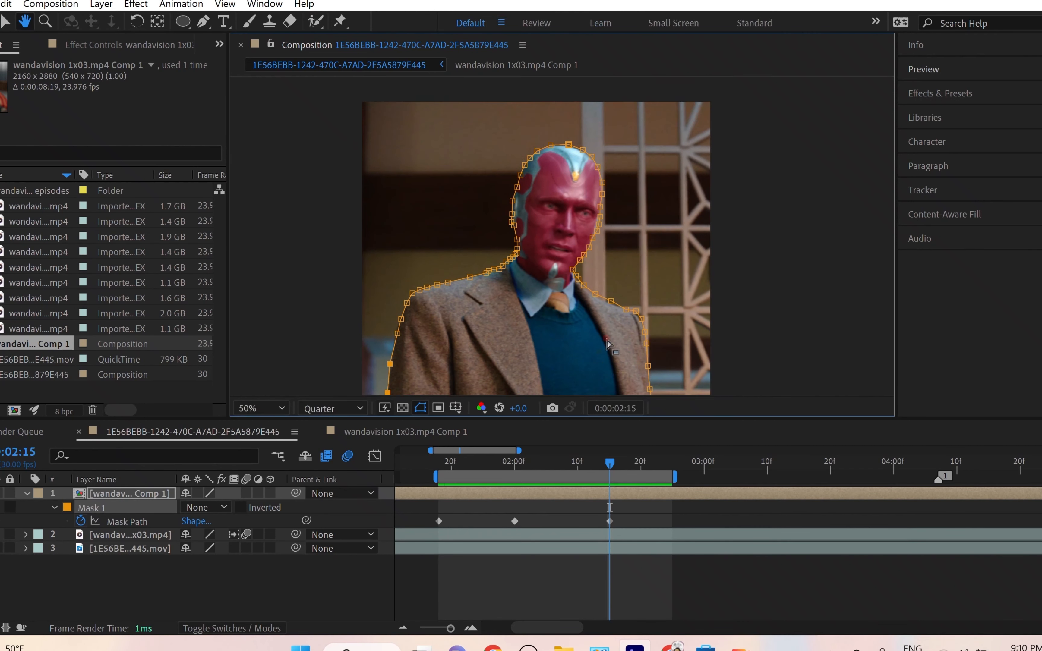
# Step: Reposition the two mask points on the picture-right jawline at 0:00:02:15 to fit the edge of Vision's face
pyautogui.press('.')
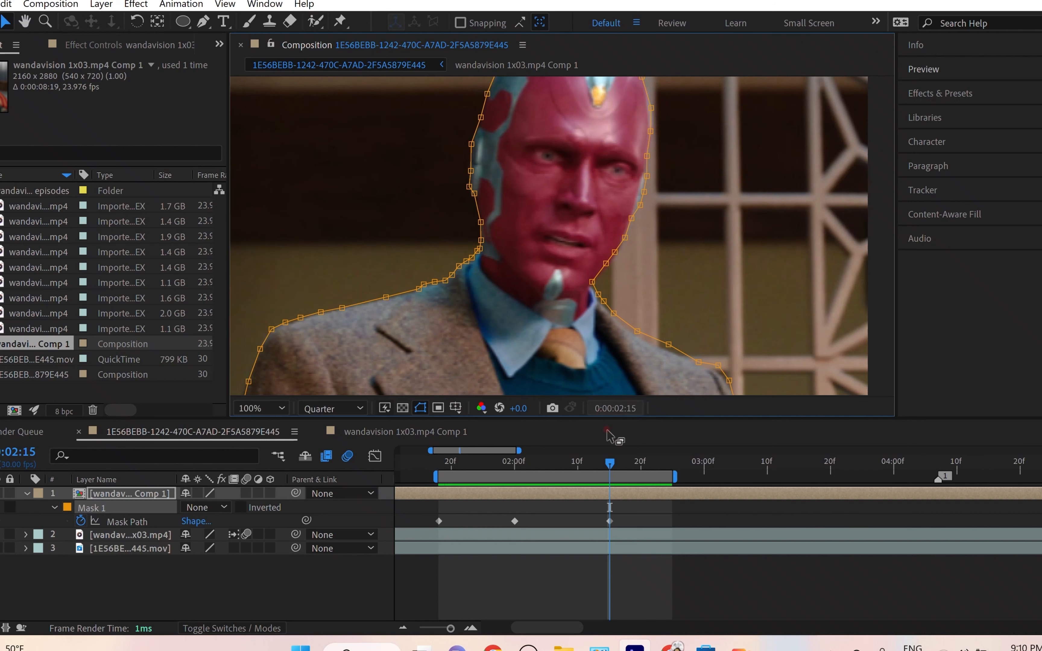
pyautogui.moveTo(610, 464)
pyautogui.mouseDown()
pyautogui.moveTo(623, 467)
pyautogui.moveTo(611, 470)
pyautogui.mouseUp()
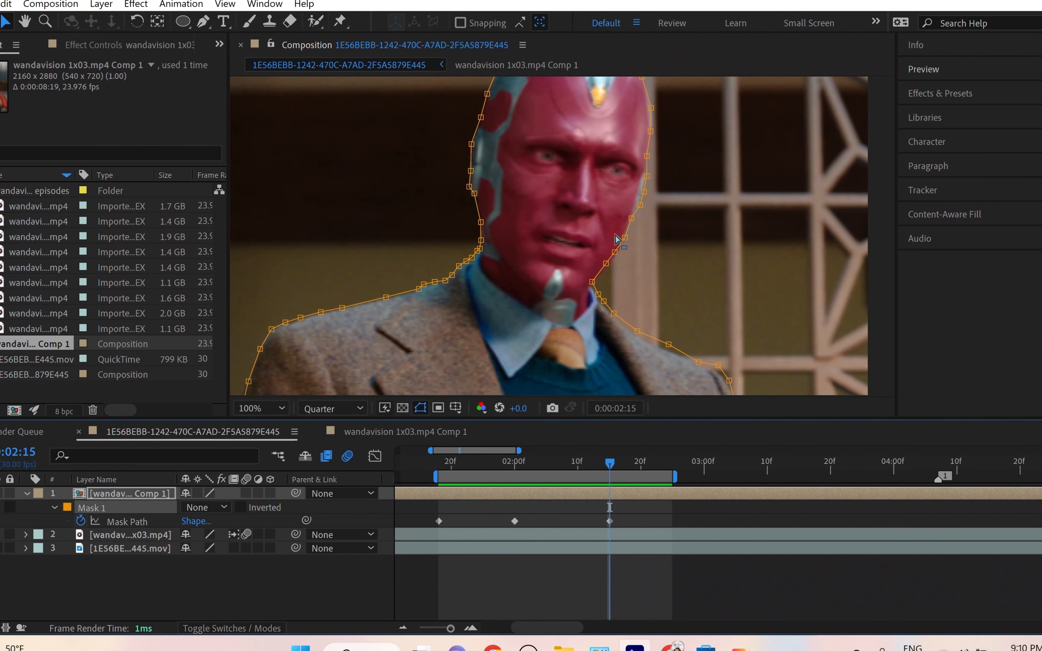
pyautogui.press('.')
pyautogui.moveTo(579, 202); pyautogui.dragTo(687, 303)
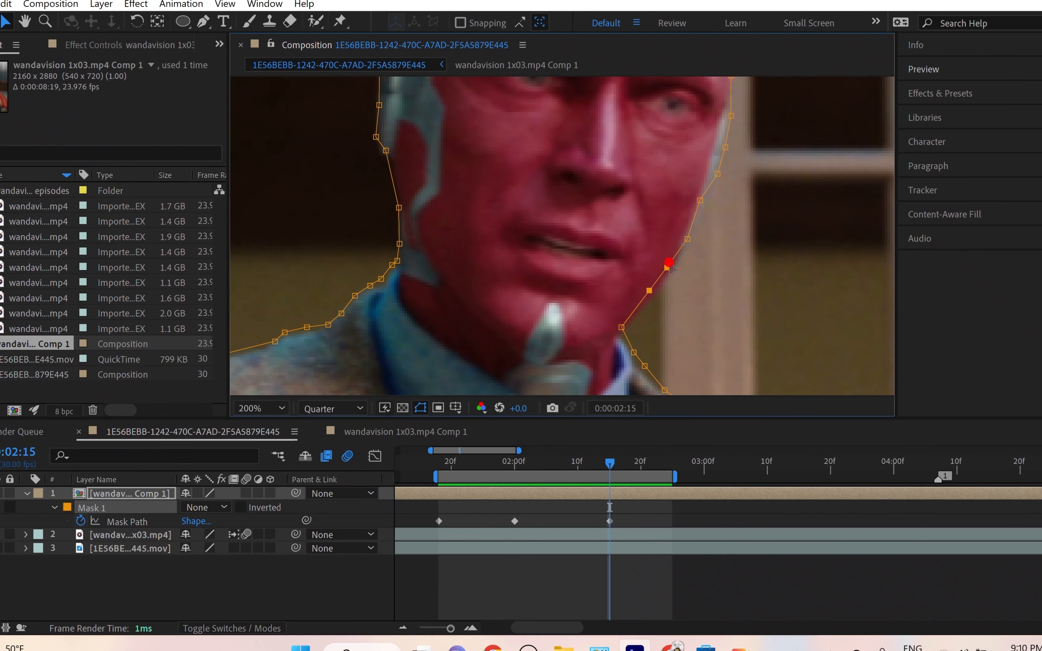
pyautogui.moveTo(669, 263); pyautogui.dragTo(613, 379)
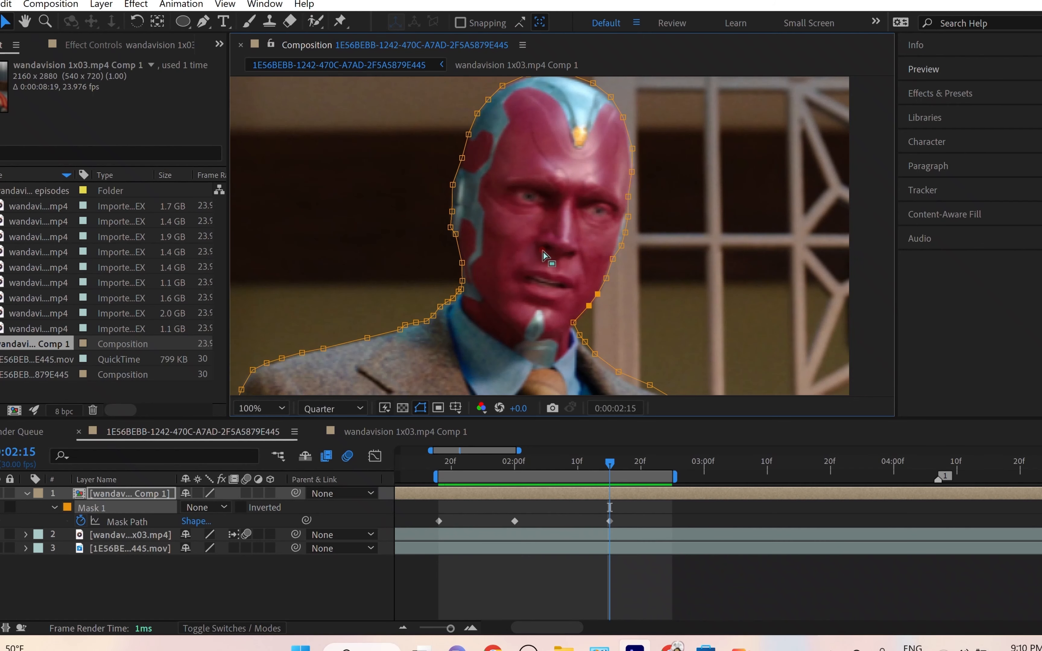
# Step: Lower the mask points across the crown of Vision's head at 0:00:02:15 until they sit against its edge
pyautogui.moveTo(543, 251); pyautogui.dragTo(540, 357)
pyautogui.moveTo(500, 145); pyautogui.dragTo(625, 213)
pyautogui.press('.')
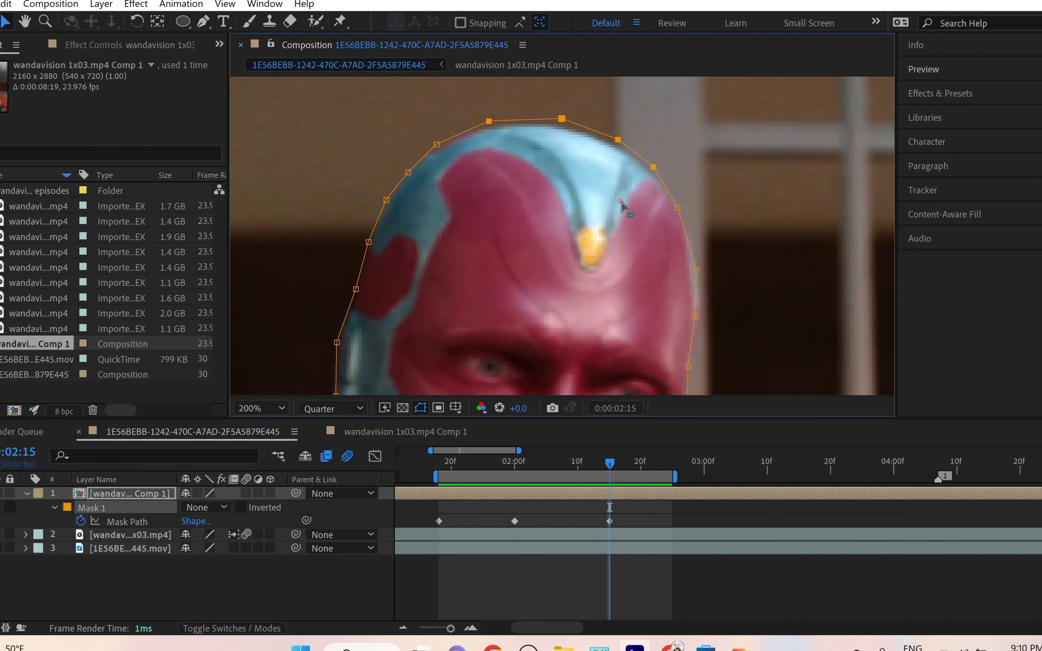
pyautogui.moveTo(617, 146); pyautogui.dragTo(616, 154)
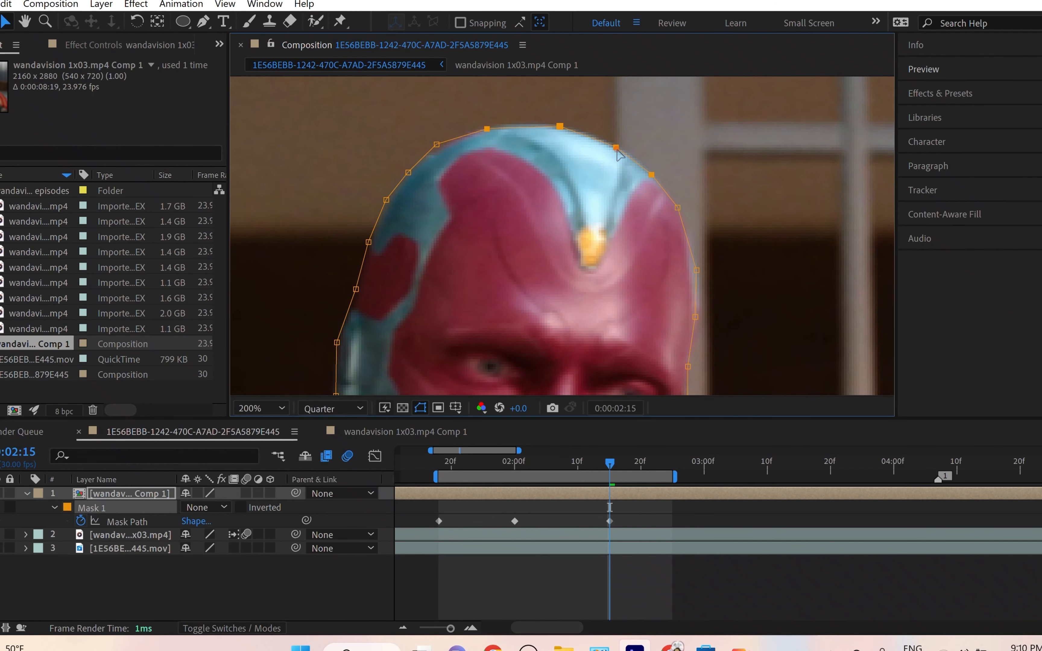
pyautogui.scroll(-1, 565, 186)
pyautogui.scroll(2, 560, 185)
pyautogui.moveTo(405, 177); pyautogui.dragTo(490, 369)
pyautogui.moveTo(398, 244); pyautogui.dragTo(399, 258)
pyautogui.scroll(-3, 598, 328)
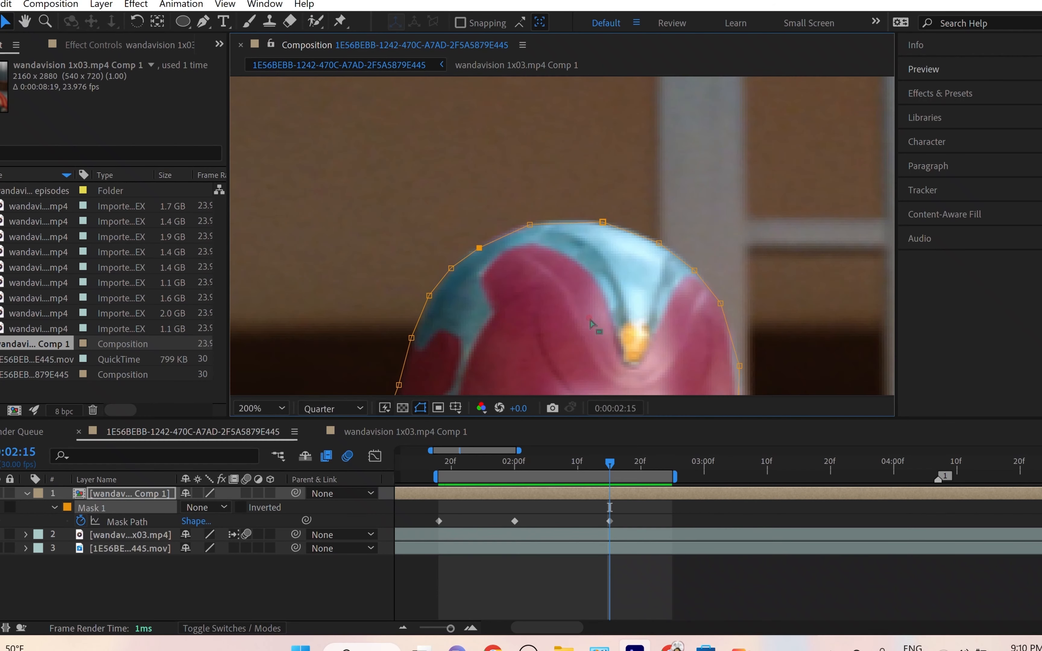
pyautogui.moveTo(609, 281); pyautogui.dragTo(604, 176)
pyautogui.scroll(-1, 604, 176)
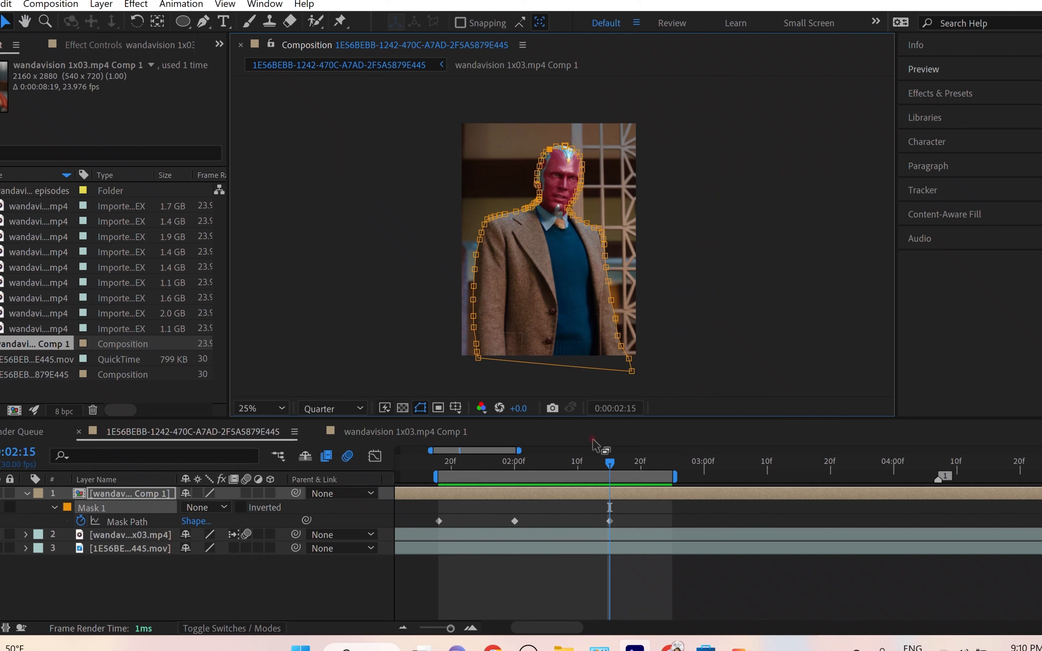
# Step: Advance to 0:00:02:25 and keyframe Mask 1 there by shifting the whole outline to match Vision's head
pyautogui.moveTo(610, 464); pyautogui.dragTo(673, 464)
pyautogui.scroll(1, 710, 256)
pyautogui.scroll(4, 716, 284)
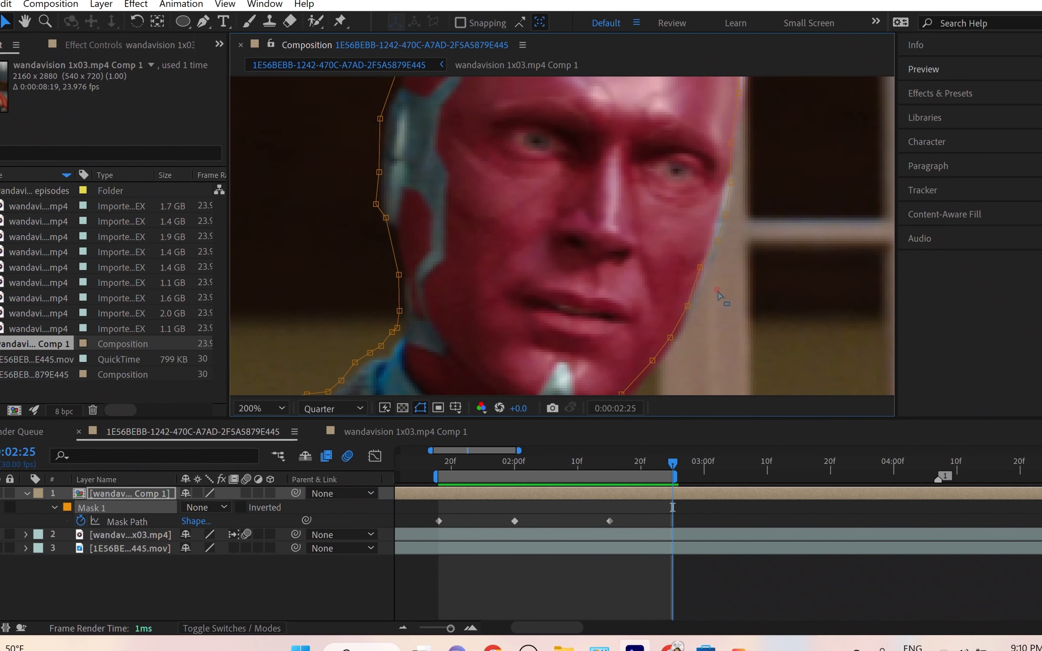
pyautogui.scroll(-1, 715, 292)
pyautogui.scroll(1, 483, 295)
pyautogui.moveTo(404, 280); pyautogui.dragTo(407, 290)
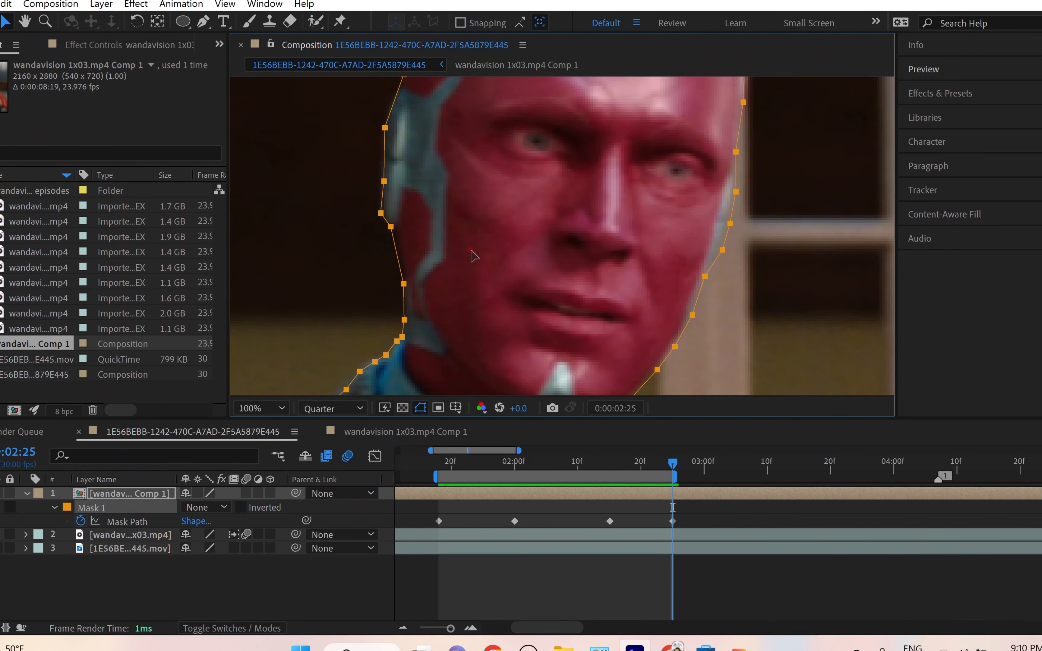
pyautogui.scroll(-1, 510, 264)
pyautogui.moveTo(523, 280); pyautogui.dragTo(539, 149)
pyautogui.moveTo(554, 389); pyautogui.dragTo(535, 334)
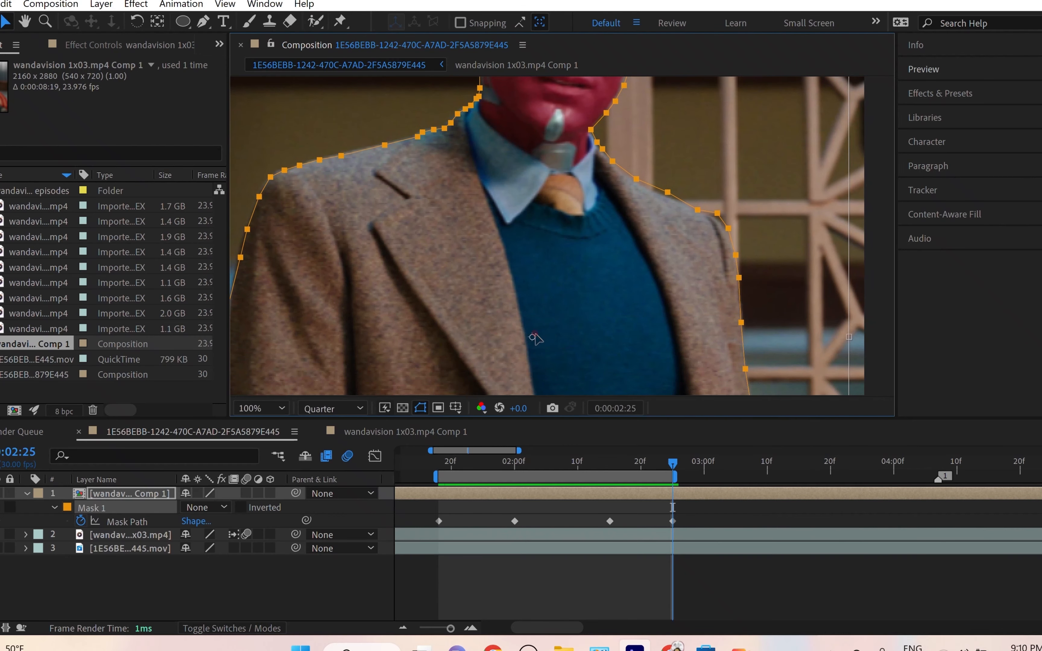
# Step: Select the mask points along the picture-right side of the jacket at 0:00:02:25 and shift them slightly inward
pyautogui.click(157, 564)
pyautogui.click(151, 522)
pyautogui.scroll(-1, 625, 283)
pyautogui.moveTo(623, 213); pyautogui.dragTo(739, 426)
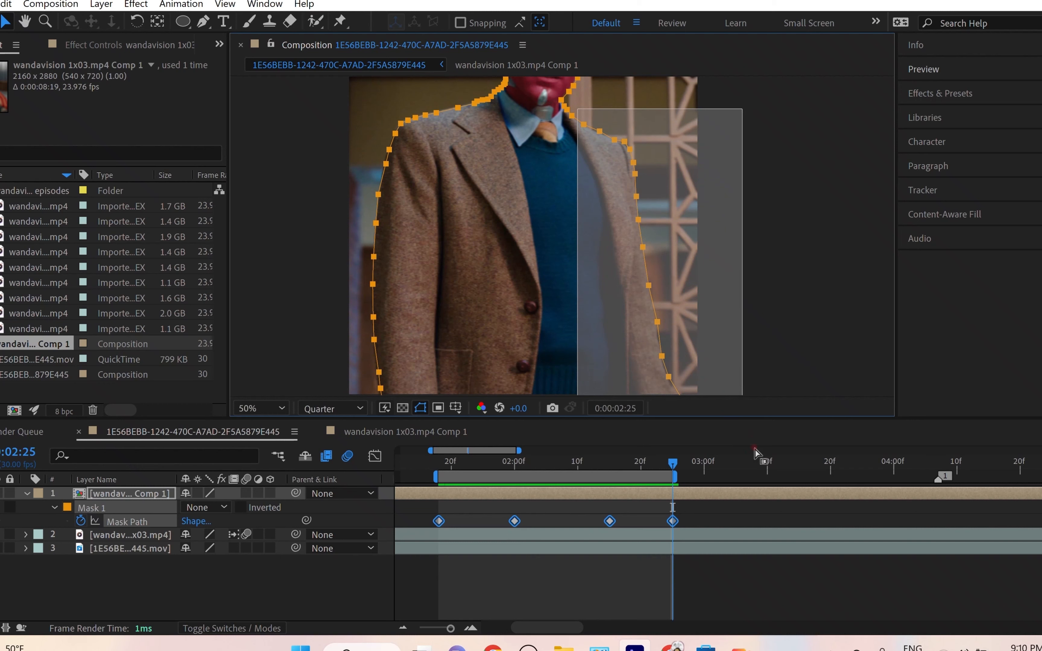
pyautogui.scroll(1, 668, 317)
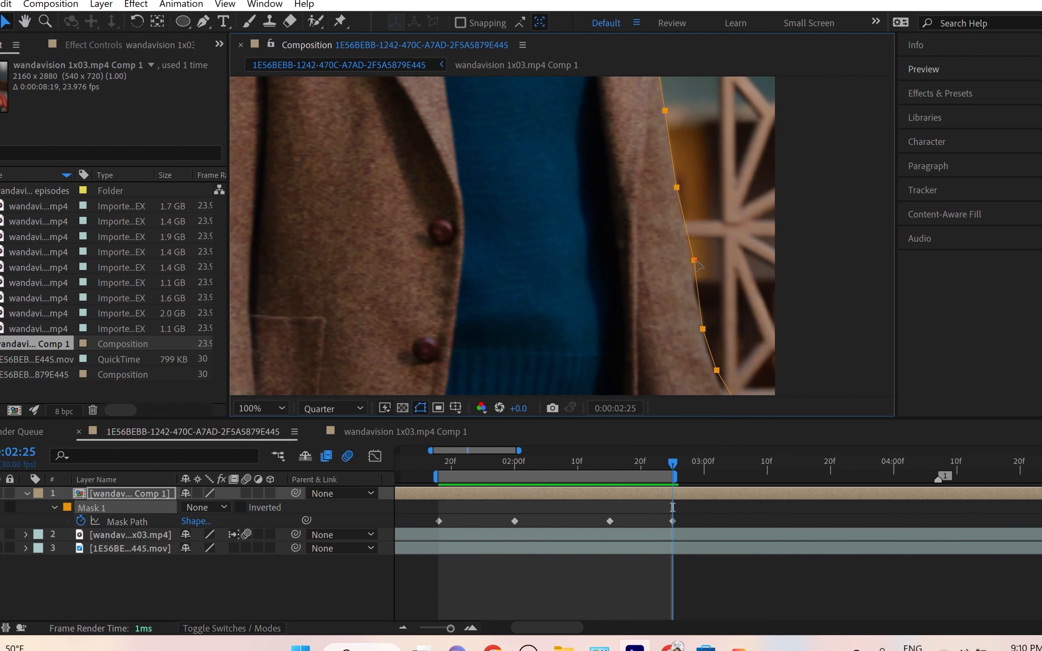
pyautogui.moveTo(694, 261); pyautogui.dragTo(692, 261)
pyautogui.moveTo(663, 97); pyautogui.dragTo(682, 380)
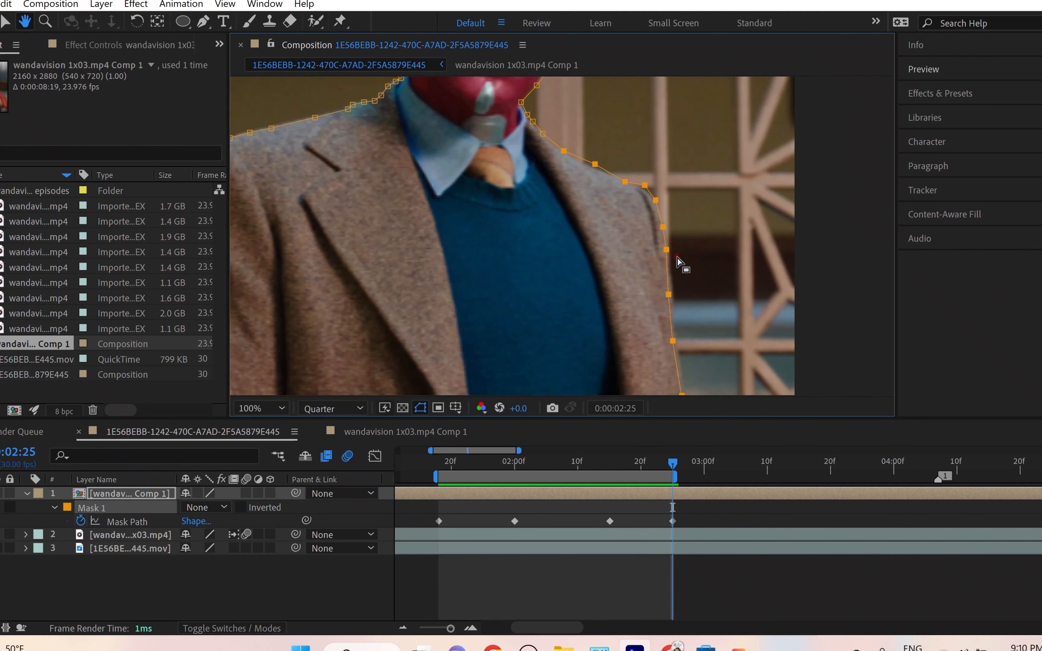
pyautogui.moveTo(678, 185); pyautogui.dragTo(669, 280)
# Step: Nudge the mask point just below the jacket's picture-right hem inward at 0:00:02:25
pyautogui.scroll(-2, 826, 238)
pyautogui.moveTo(607, 373); pyautogui.dragTo(670, 217)
pyautogui.moveTo(680, 266); pyautogui.dragTo(627, 206)
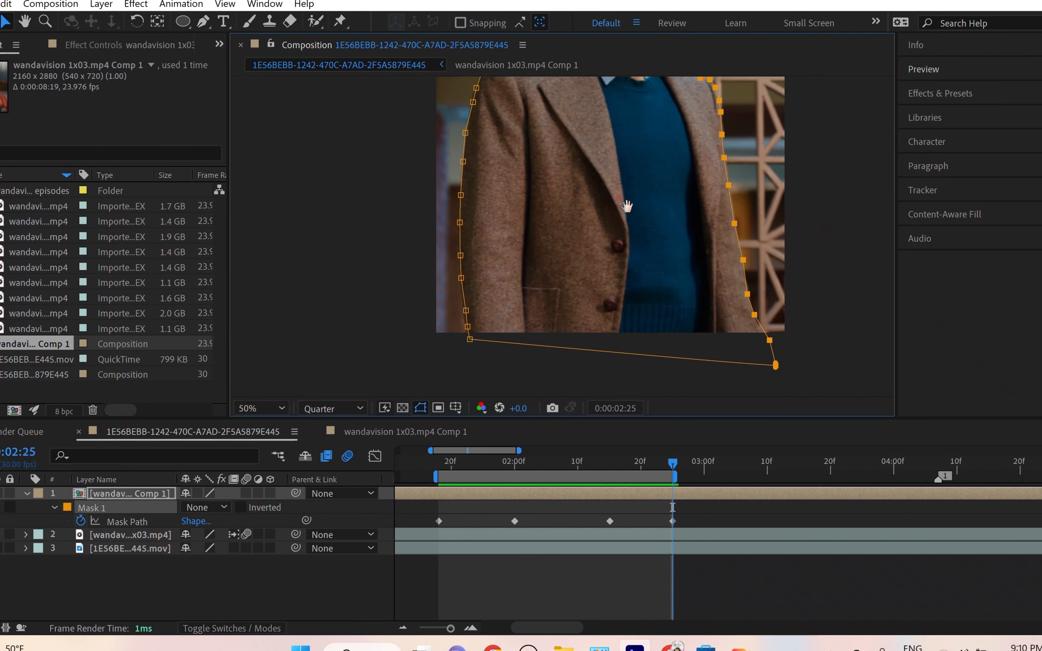
pyautogui.scroll(2, 650, 172)
pyautogui.click(743, 165)
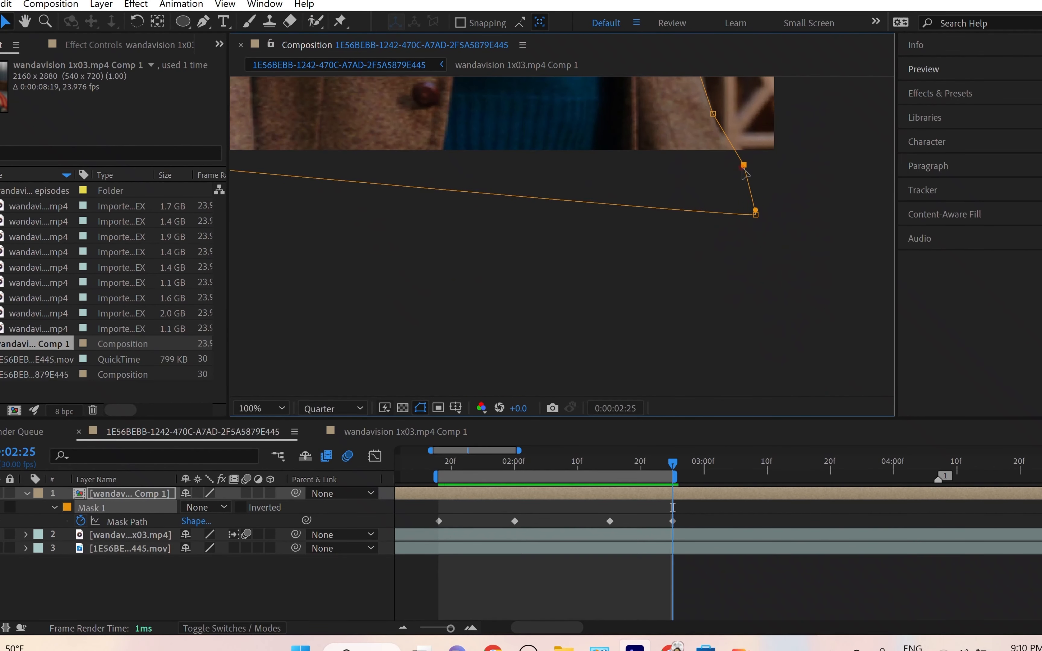
pyautogui.moveTo(742, 166); pyautogui.dragTo(738, 166)
pyautogui.scroll(-2, 655, 287)
pyautogui.scroll(-2, 583, 293)
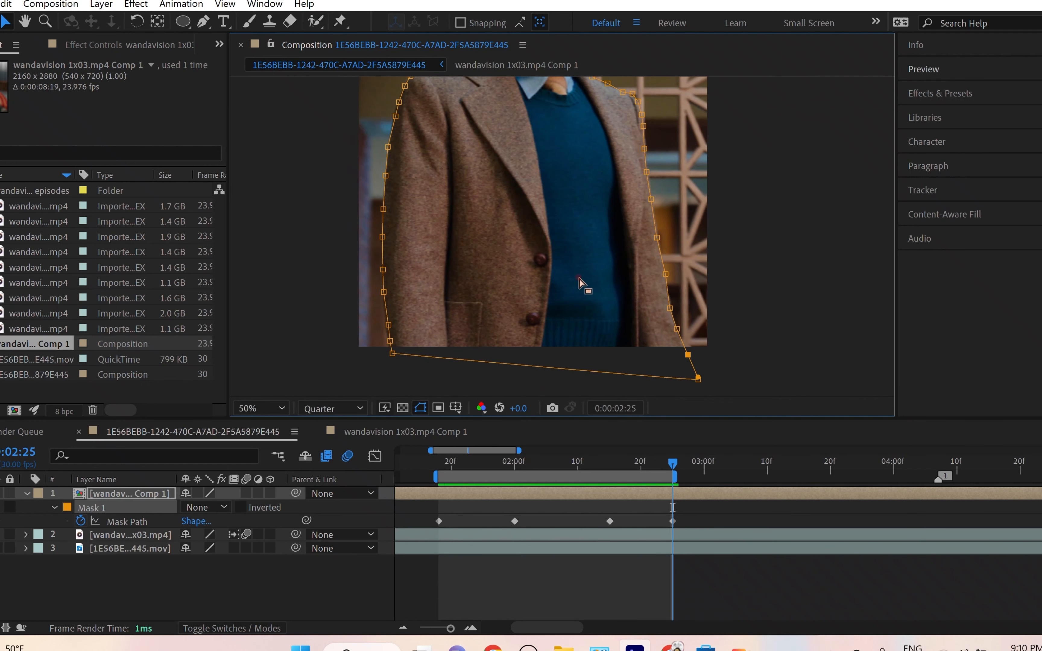
# Step: Return to 0:00:02:15 and move the two mask points on the picture-right shoulder slope closer to the jacket
pyautogui.moveTo(579, 256); pyautogui.dragTo(579, 284)
pyautogui.scroll(2, 673, 322)
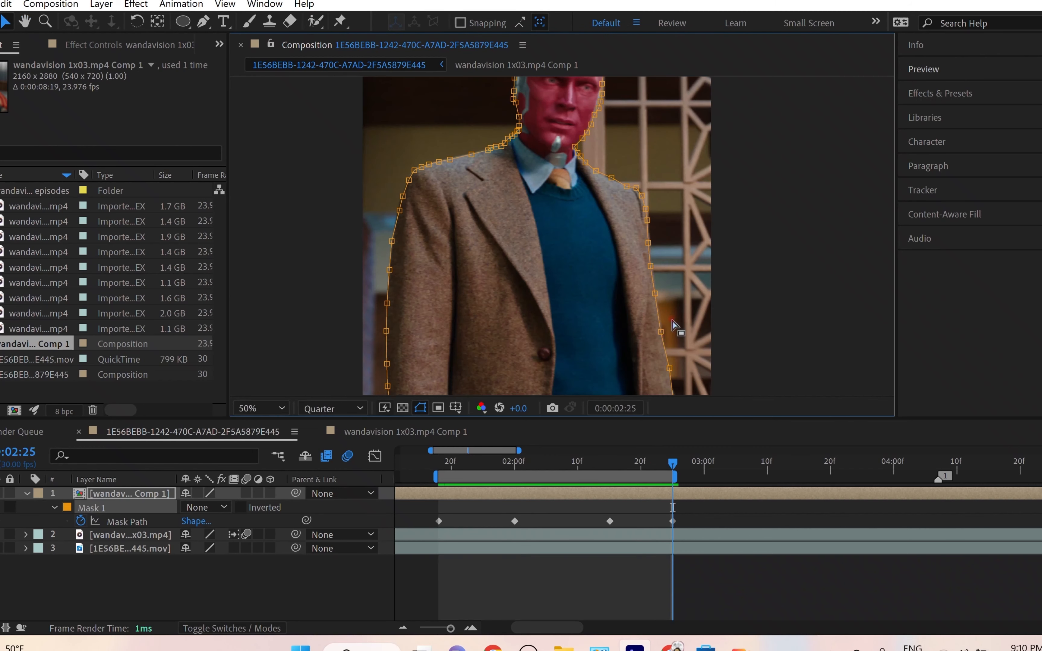
pyautogui.moveTo(671, 322); pyautogui.dragTo(677, 388)
pyautogui.moveTo(672, 465)
pyautogui.mouseDown()
pyautogui.moveTo(616, 463)
pyautogui.moveTo(639, 464)
pyautogui.moveTo(605, 490)
pyautogui.moveTo(547, 493)
pyautogui.moveTo(607, 516)
pyautogui.mouseUp()
pyautogui.press('.')
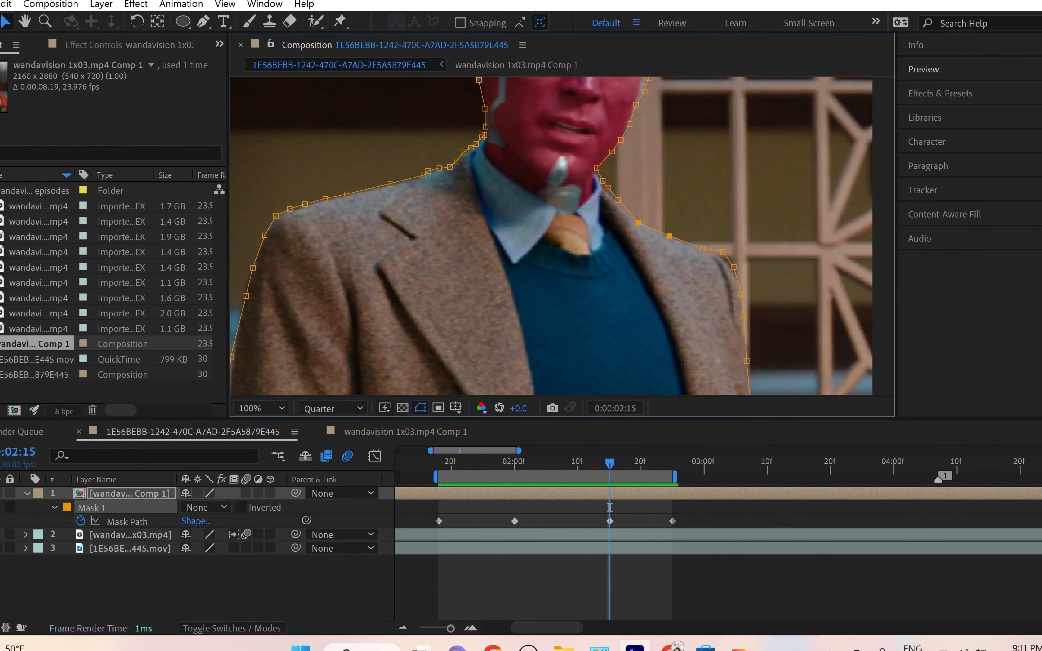
# Step: Set Mask 1's mode to Add to cut Vision out, with the playhead at 0:00:02:24
pyautogui.press(',')
pyautogui.moveTo(618, 536); pyautogui.dragTo(666, 558)
pyautogui.click(217, 509)
pyautogui.click(232, 401)
pyautogui.click(791, 213)
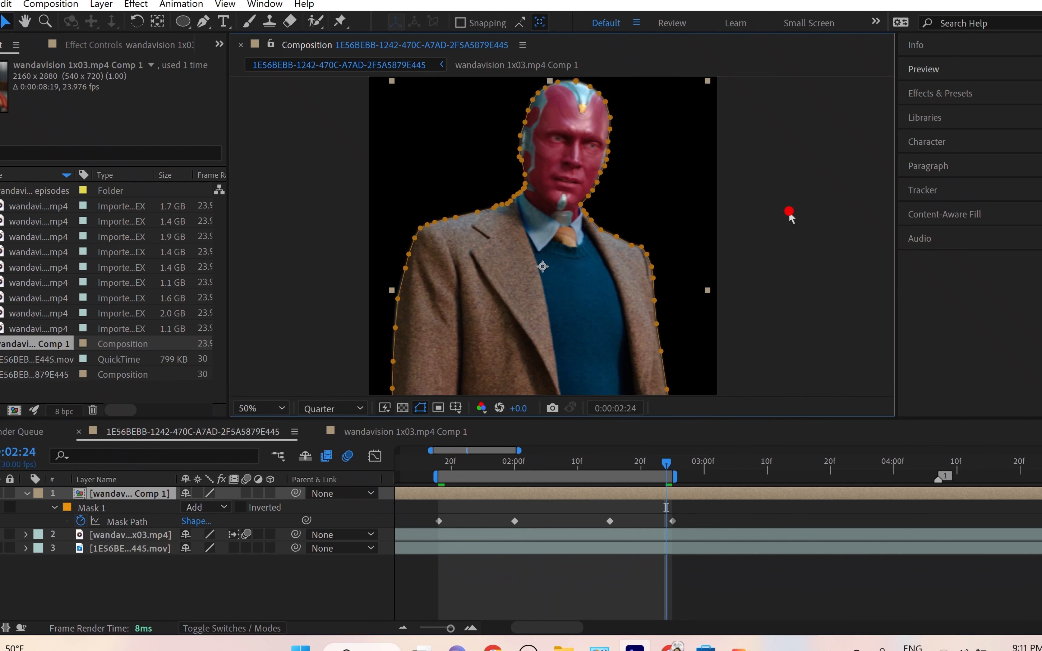
# Step: Play back the masked cutout of Vision, then scrub to 0:00:01:18 and examine it with the layer deselected
pyautogui.press('space')
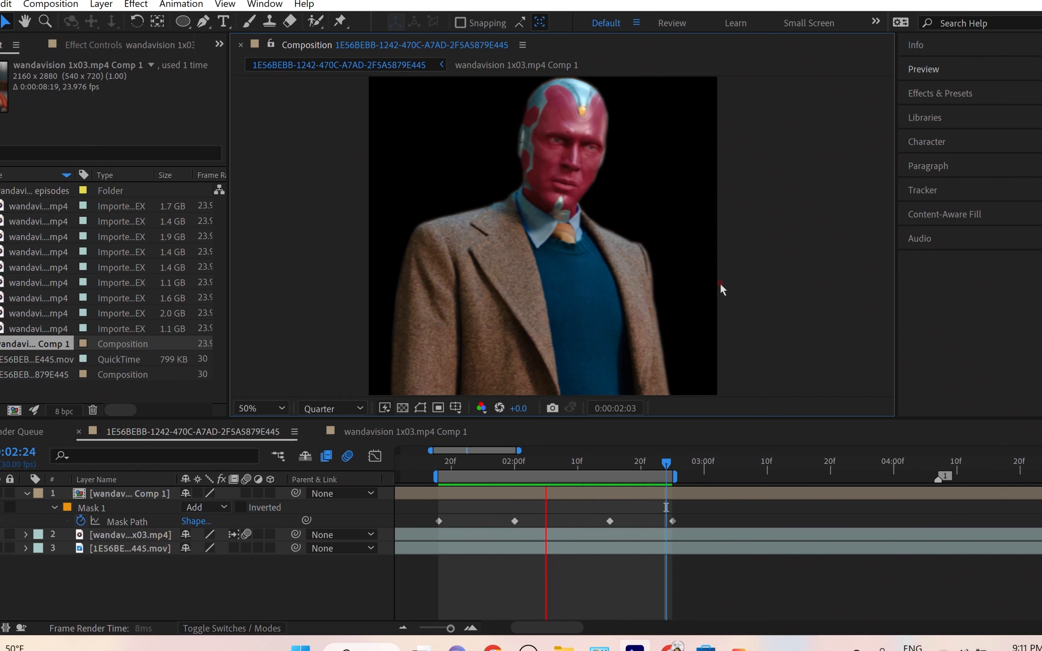
pyautogui.press('space')
pyautogui.moveTo(596, 464); pyautogui.dragTo(531, 467)
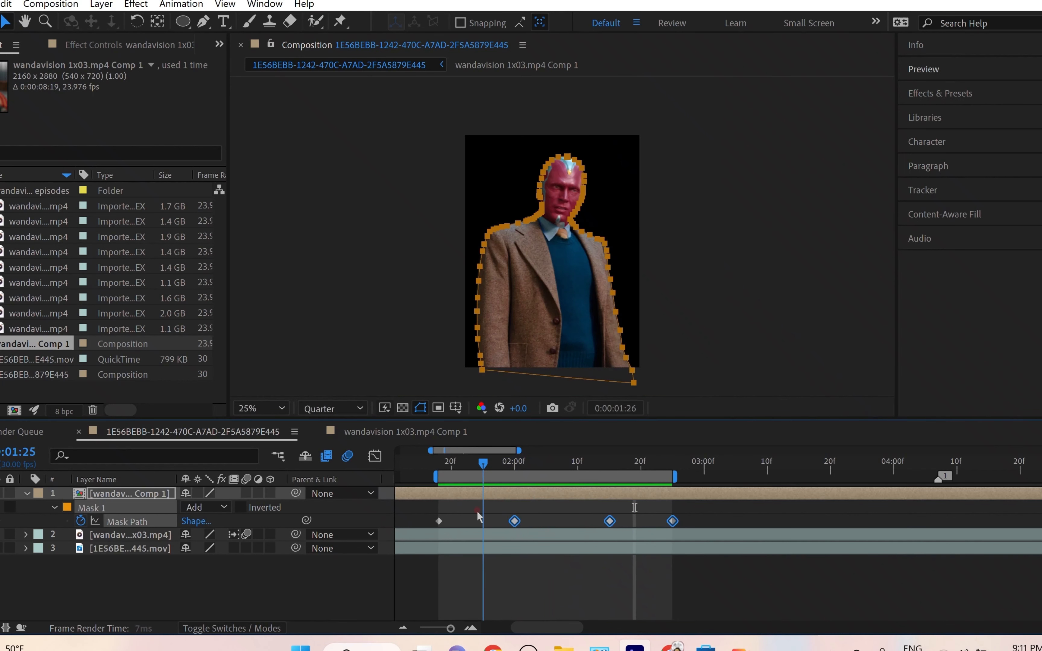
pyautogui.moveTo(479, 516); pyautogui.dragTo(439, 521)
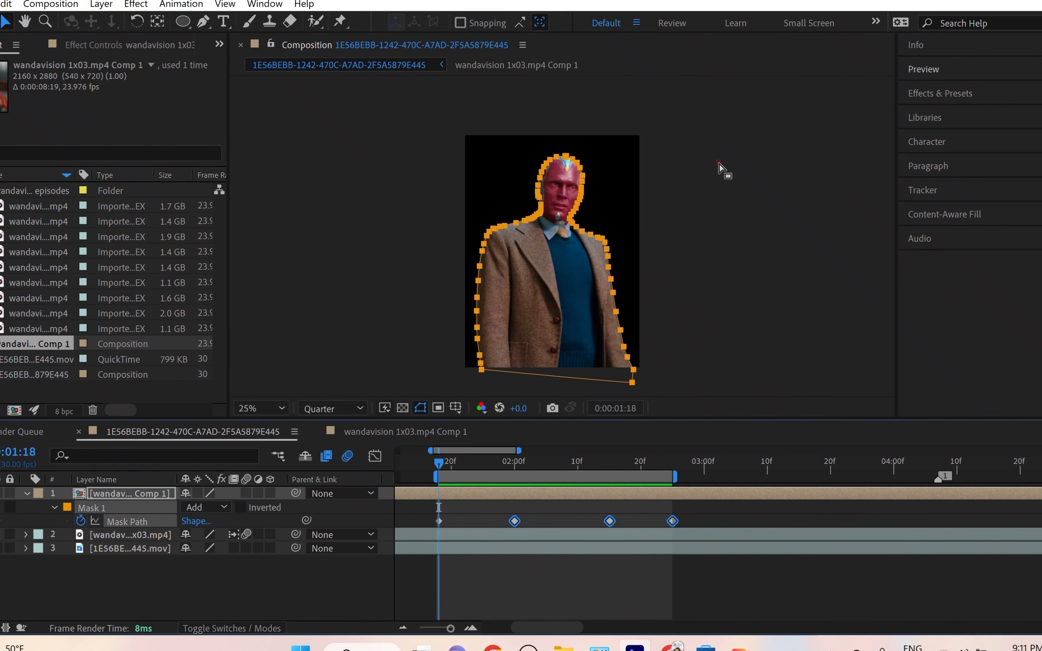
pyautogui.click(711, 167)
pyautogui.press('.')
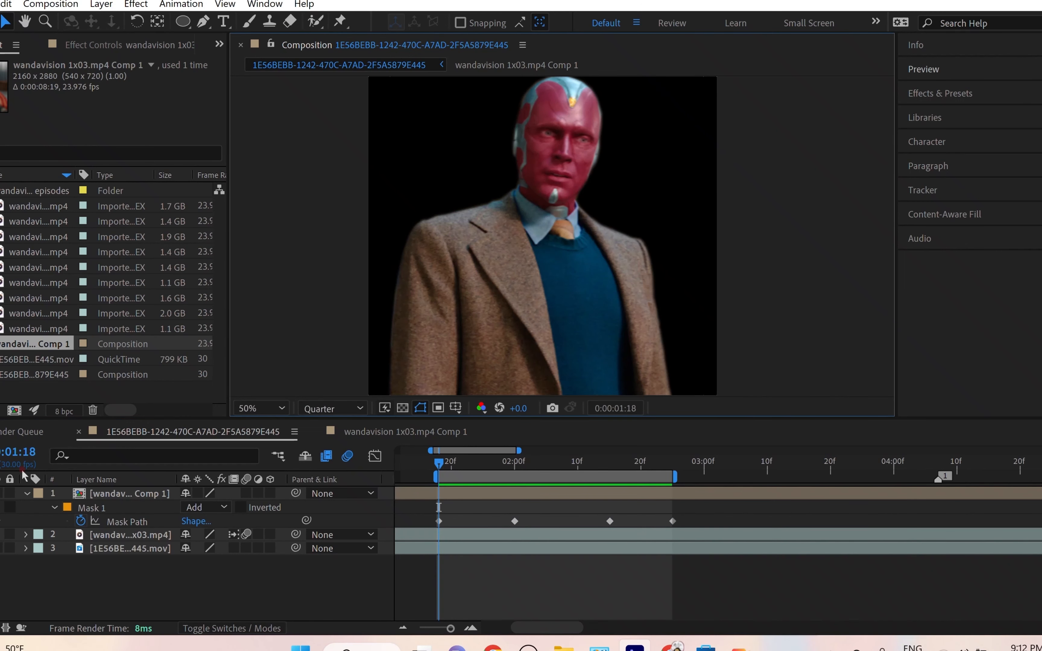
# Step: Delete Mask 1 from the pre-composed Vision layer and activate the Roto Brush tool
pyautogui.click(114, 506)
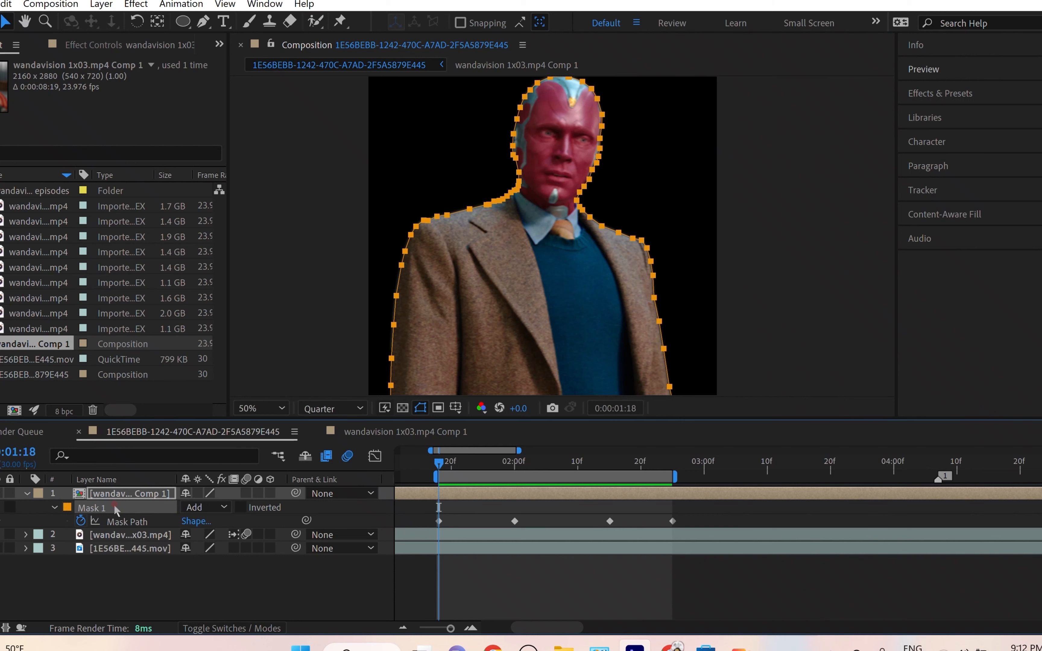
pyautogui.press('Delete')
pyautogui.press(',')
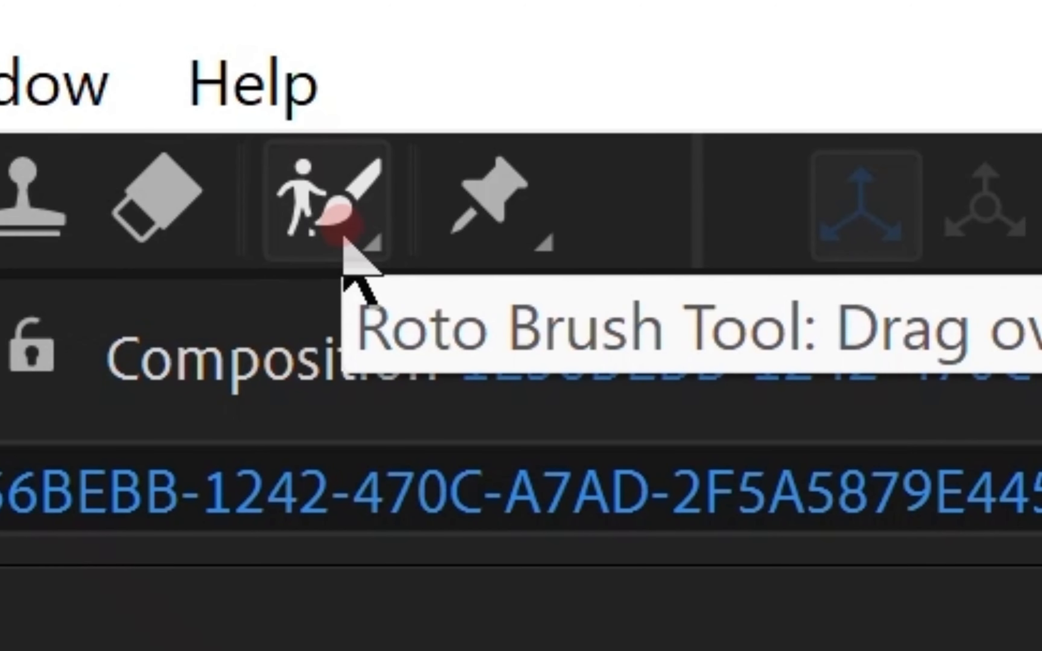
pyautogui.click(344, 232)
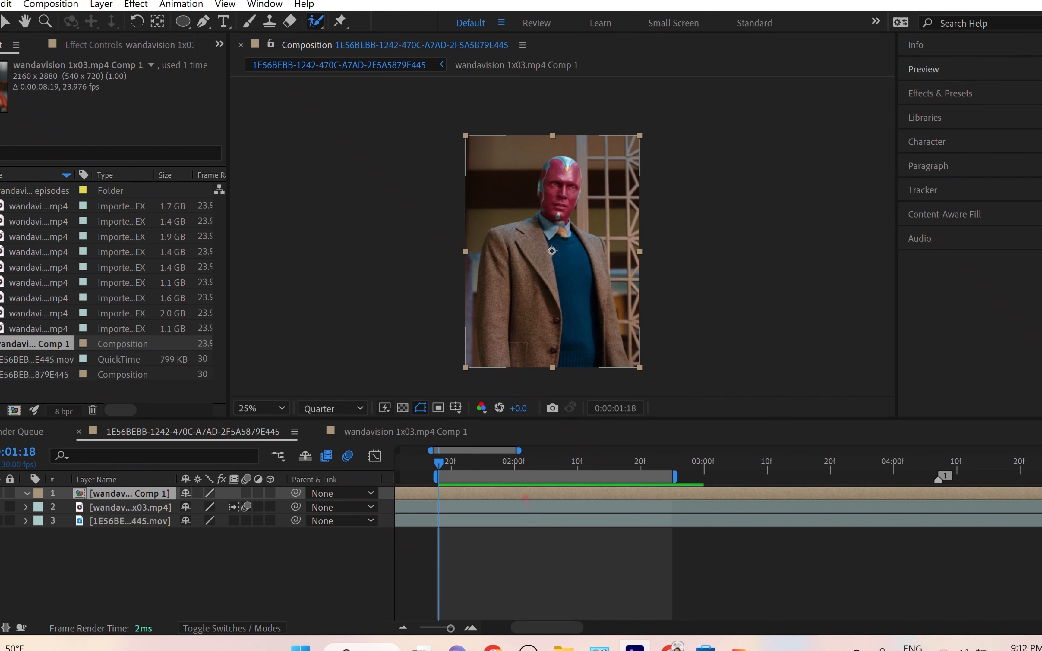
# Step: Split the pre-composed Vision layer at 0:00:01:18 and 0:00:02:25, delete the outer pieces, and play back the remaining clip
pyautogui.hotkey('ctrl', 'shift', 'd')
pyautogui.moveTo(650, 459); pyautogui.dragTo(681, 469)
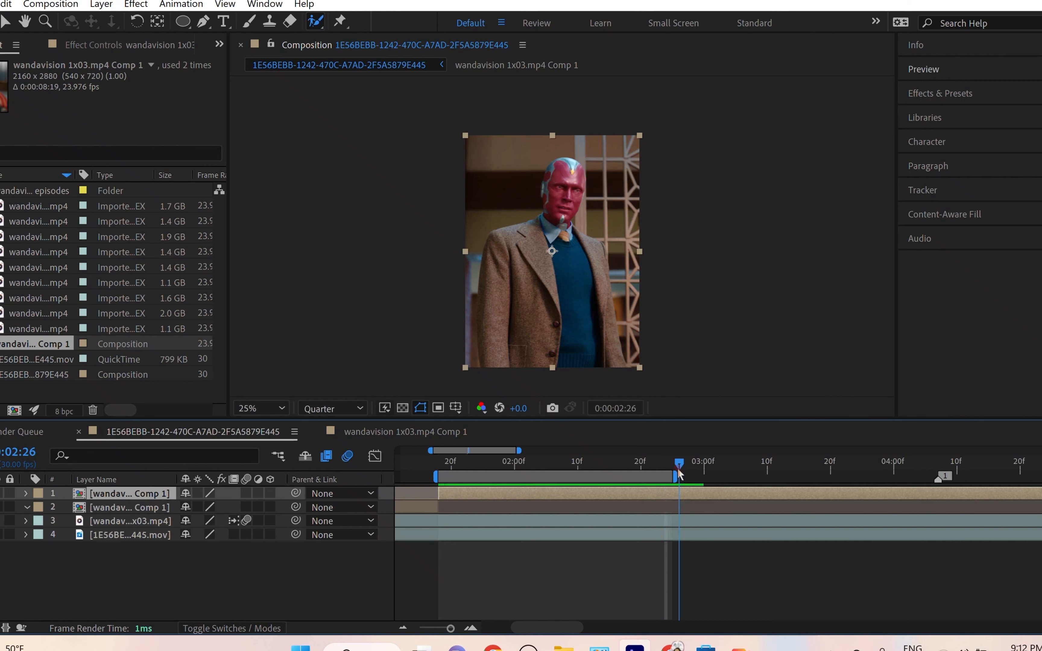
pyautogui.press('pagedown')
pyautogui.hotkey('ctrl', 'shift', 'd')
pyautogui.press('Delete')
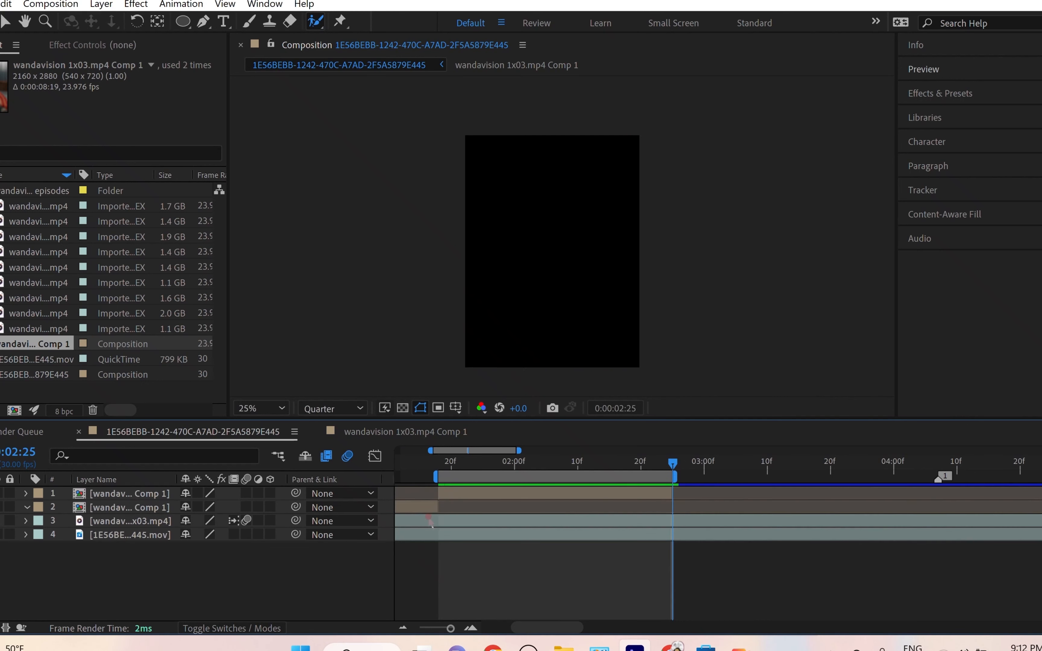
pyautogui.click(425, 509)
pyautogui.press('Delete')
pyautogui.click(440, 465)
pyautogui.press('space')
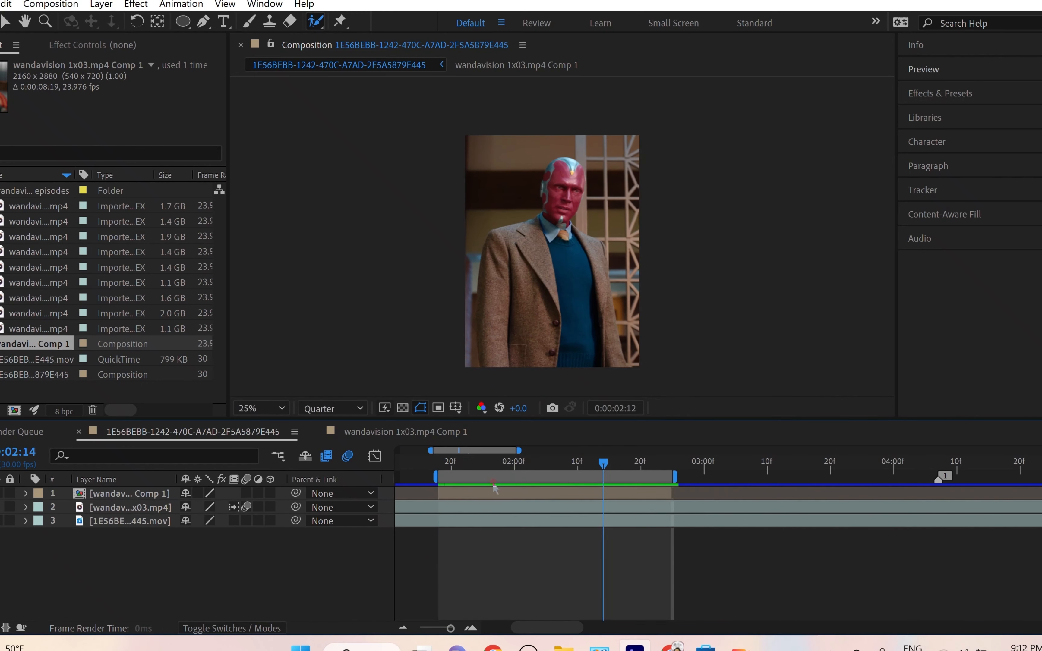
pyautogui.press('space')
pyautogui.press('v')
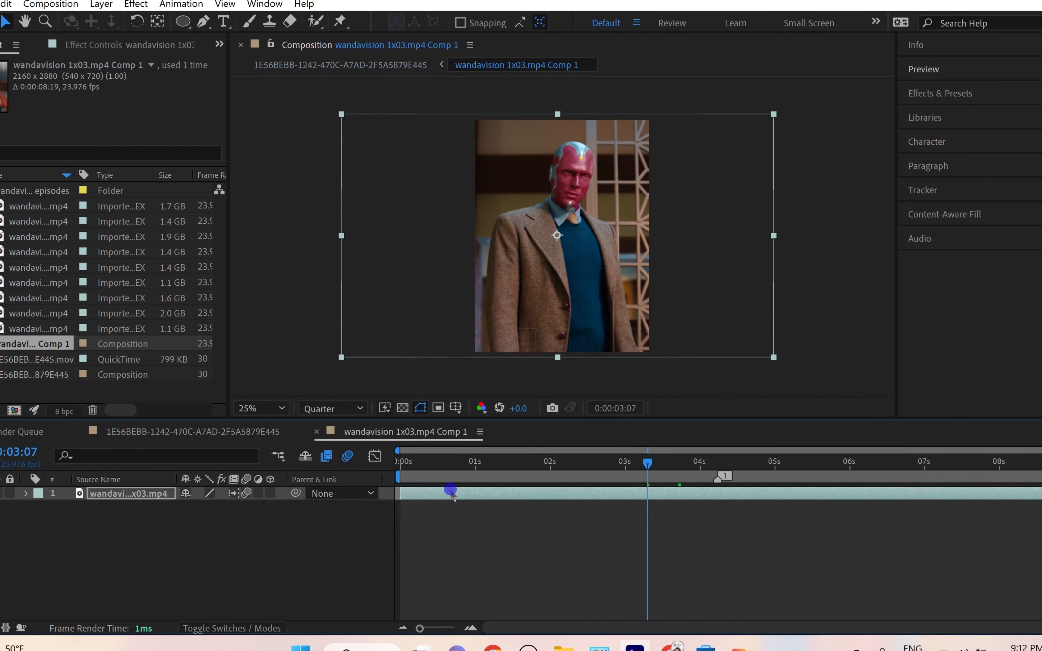
# Step: Pre-compose the top Wanda clip as "wandavision 1x03.mp4 Comp 2" with all attributes moved into the new composition
pyautogui.click(467, 478)
pyautogui.hotkey('ctrl', 'shift', 'c')
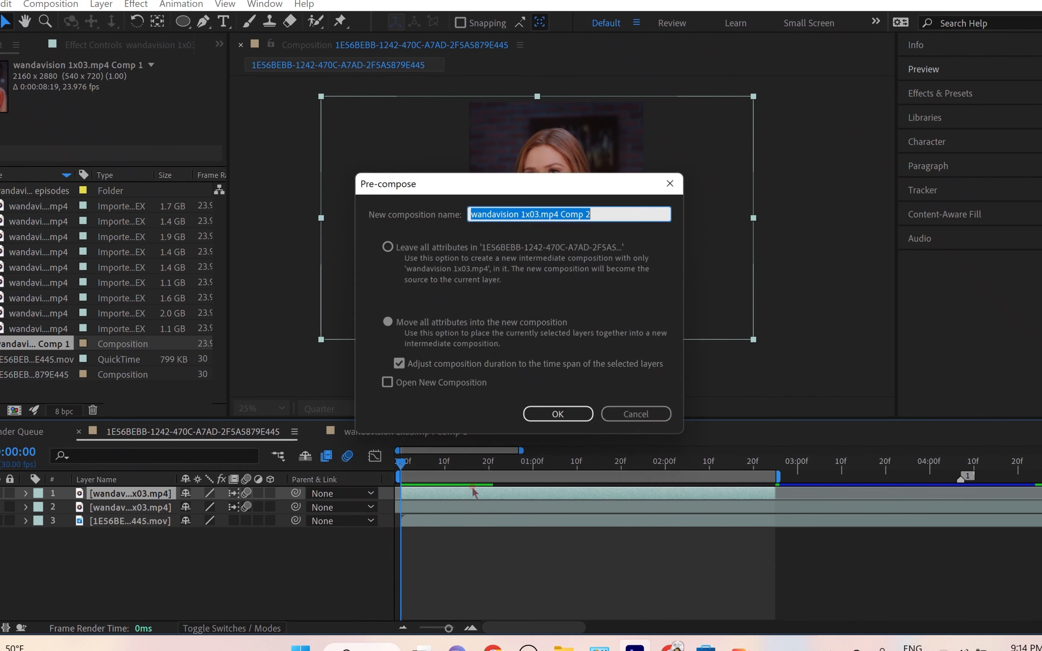
pyautogui.click(558, 418)
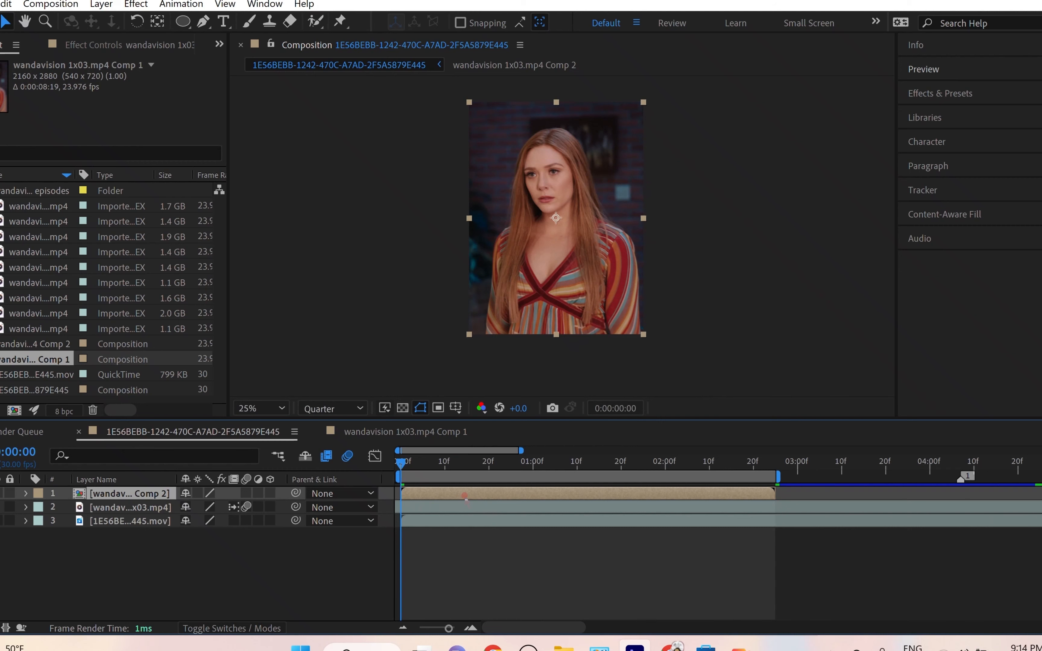
# Step: Open wandavision 1x03.mp4 Comp 2 and set its preview resolution to Full
pyautogui.doubleClick(464, 495)
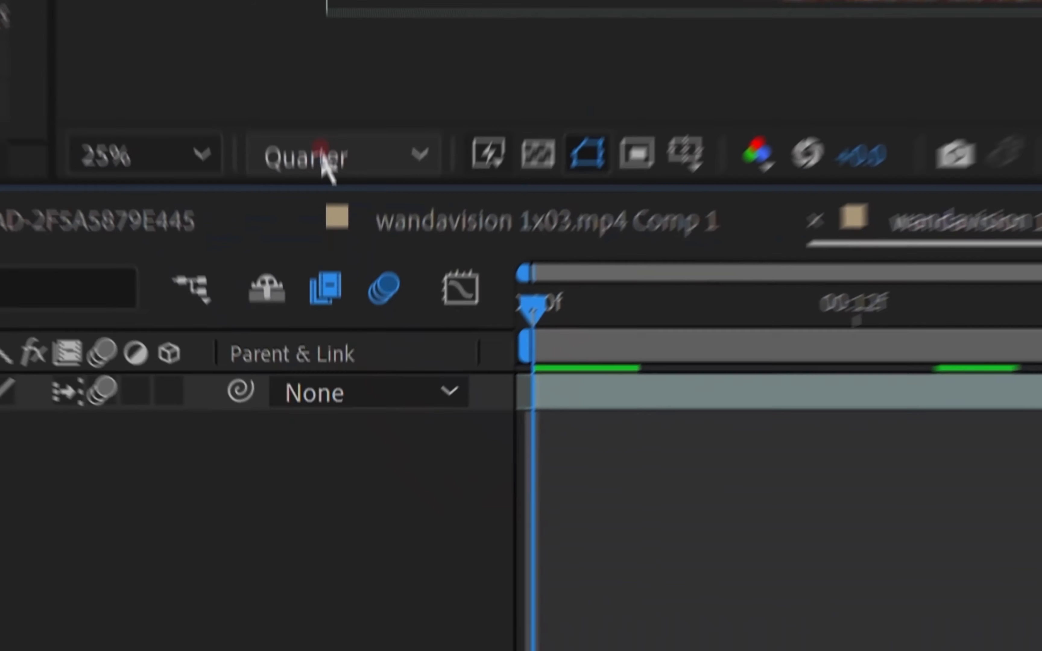
pyautogui.click(326, 409)
pyautogui.click(323, 447)
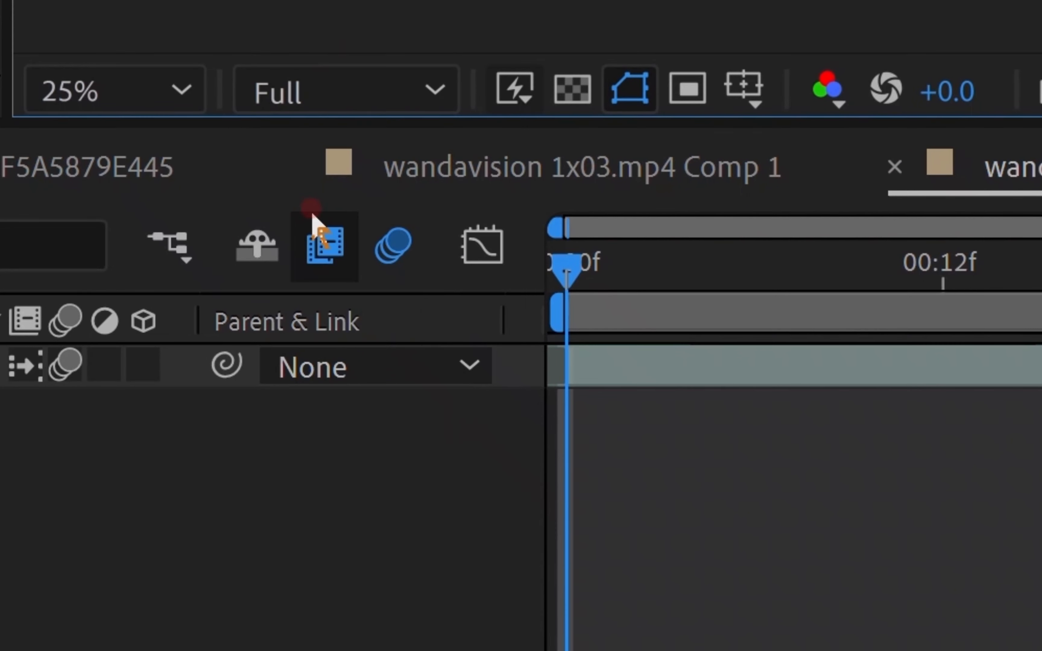
pyautogui.click(378, 94)
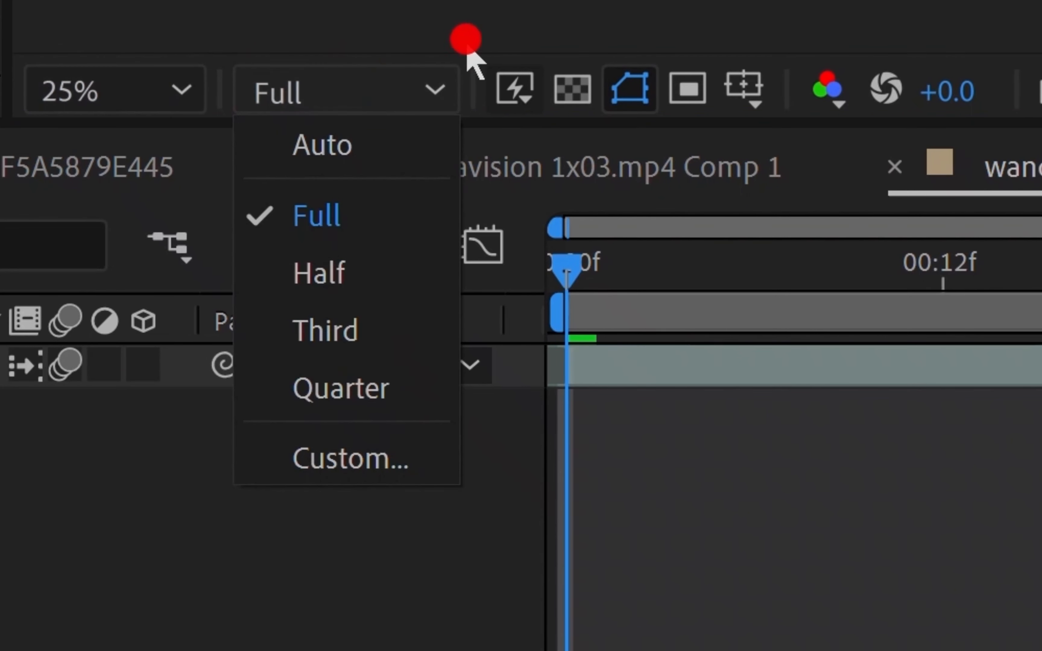
pyautogui.click(662, 562)
pyautogui.scroll(2, 569, 180)
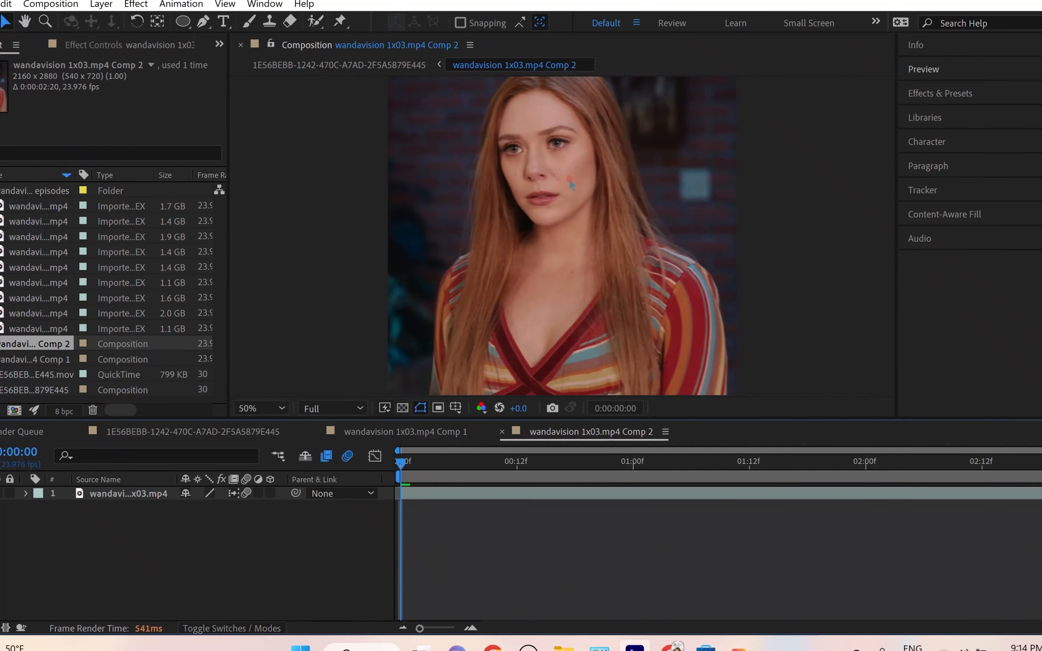
pyautogui.scroll(-2, 569, 180)
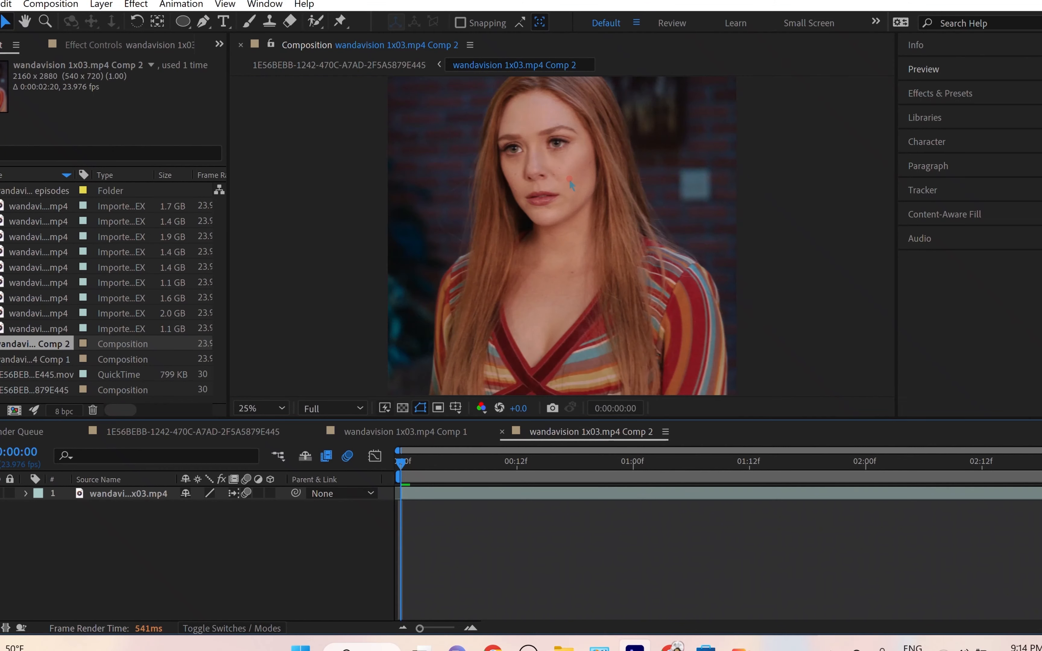
pyautogui.moveTo(565, 181); pyautogui.dragTo(565, 218)
pyautogui.scroll(1, 560, 170)
pyautogui.scroll(-1, 561, 231)
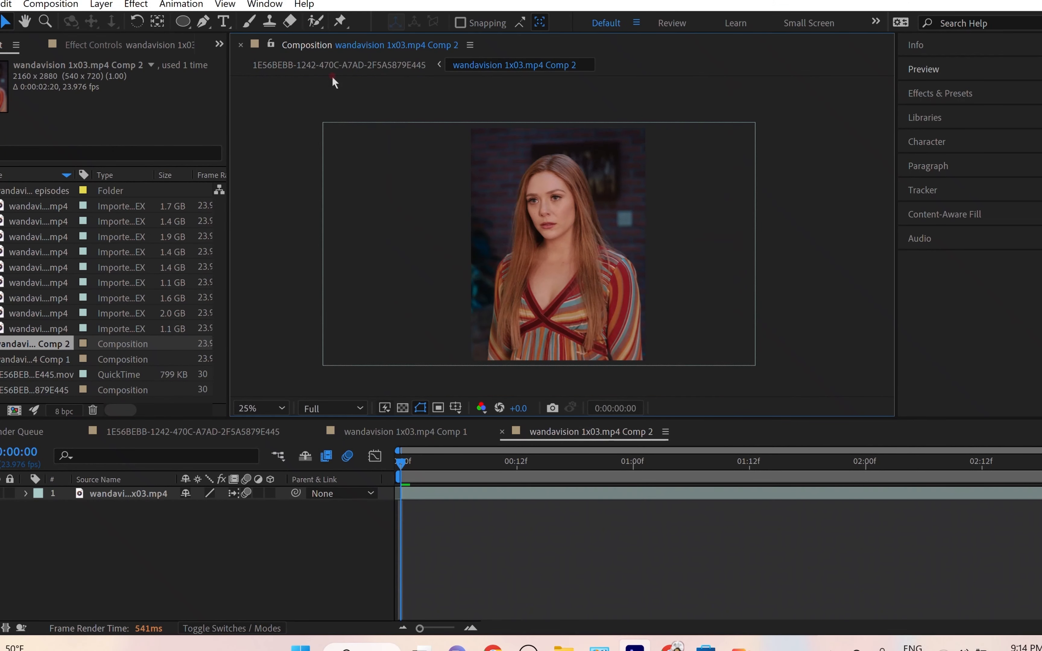
# Step: Activate the Roto Brush tool and open the wandavision 1x03.mp4 layer for painting
pyautogui.click(315, 22)
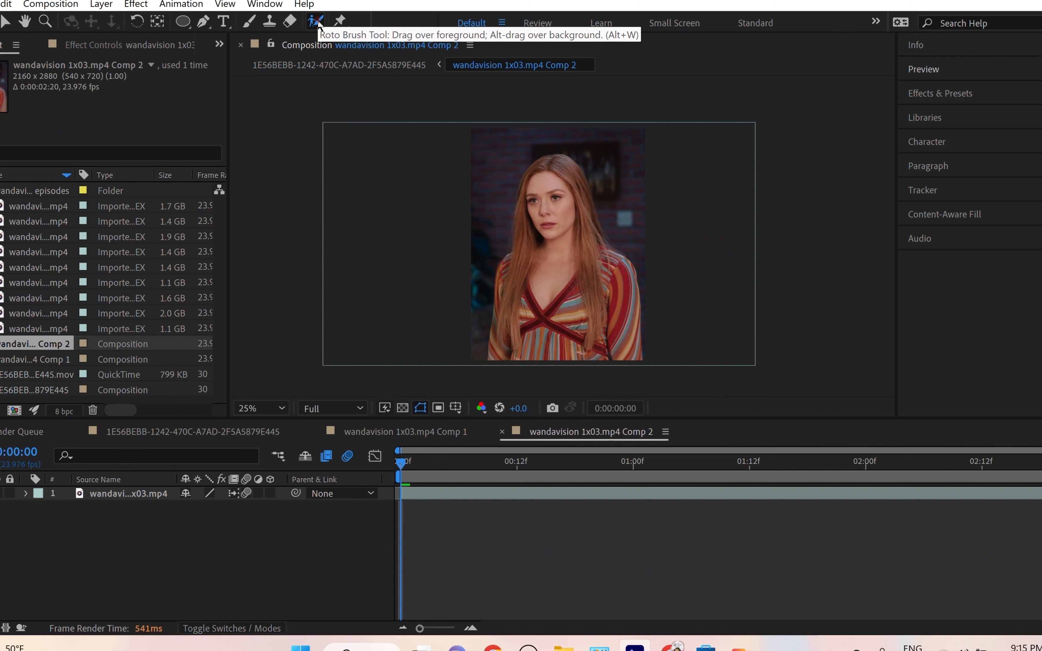
pyautogui.click(455, 497)
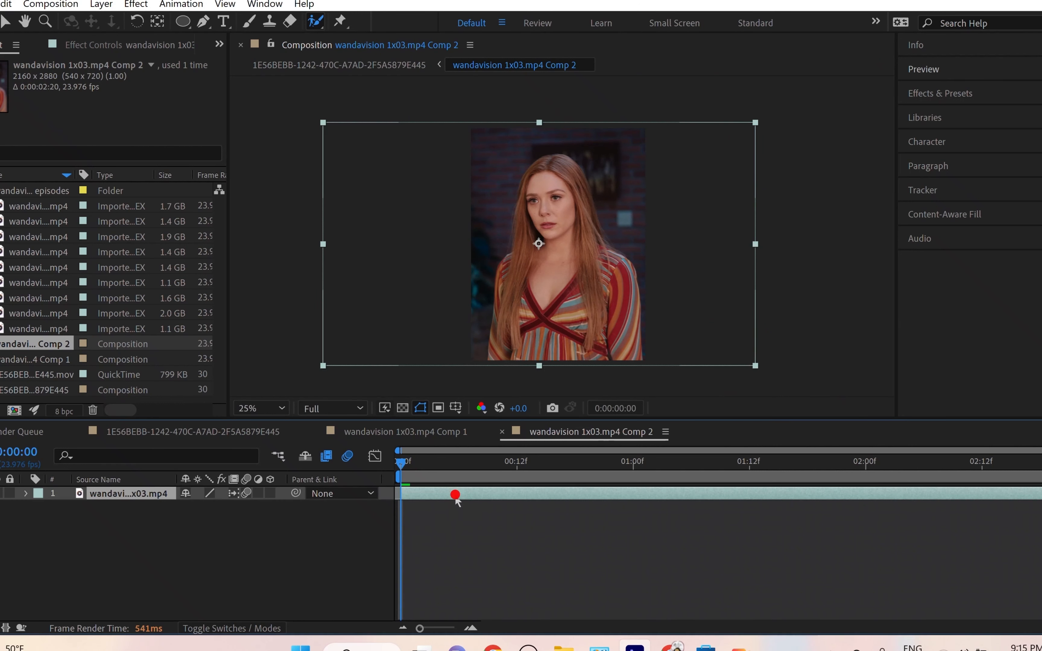
pyautogui.moveTo(601, 288)
pyautogui.mouseDown()
pyautogui.moveTo(564, 257)
pyautogui.moveTo(600, 280)
pyautogui.mouseUp()
pyautogui.doubleClick(480, 492)
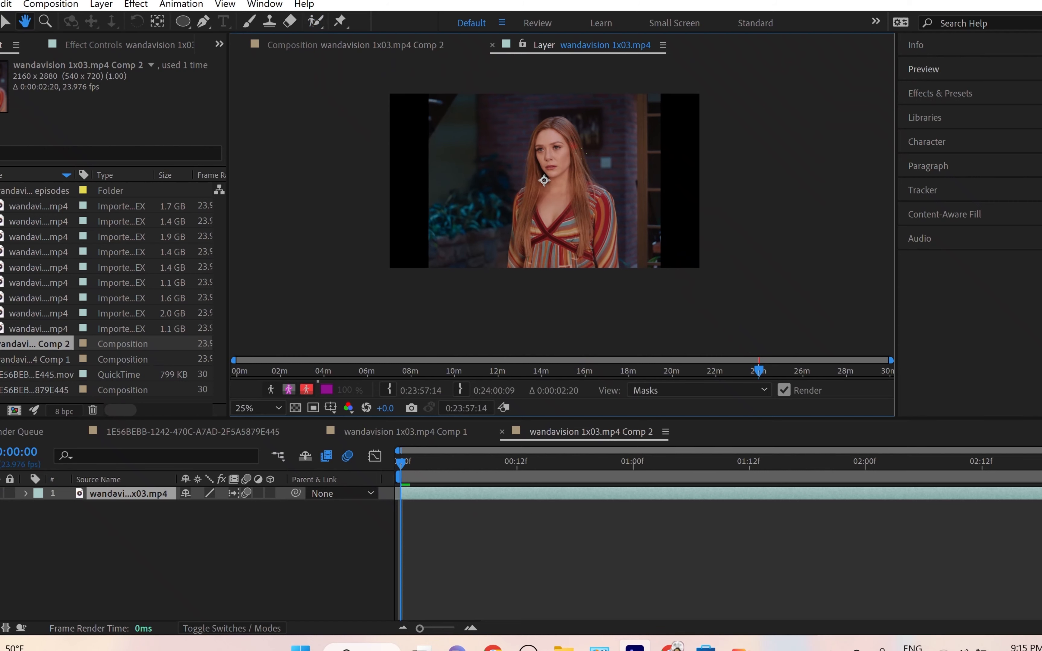
# Step: Paint the first Roto Brush foreground strokes on Wanda, running from her head through her hair and down her striped dress
pyautogui.hotkey('alt', 'w')
pyautogui.press('.')
pyautogui.moveTo(612, 253); pyautogui.dragTo(634, 278)
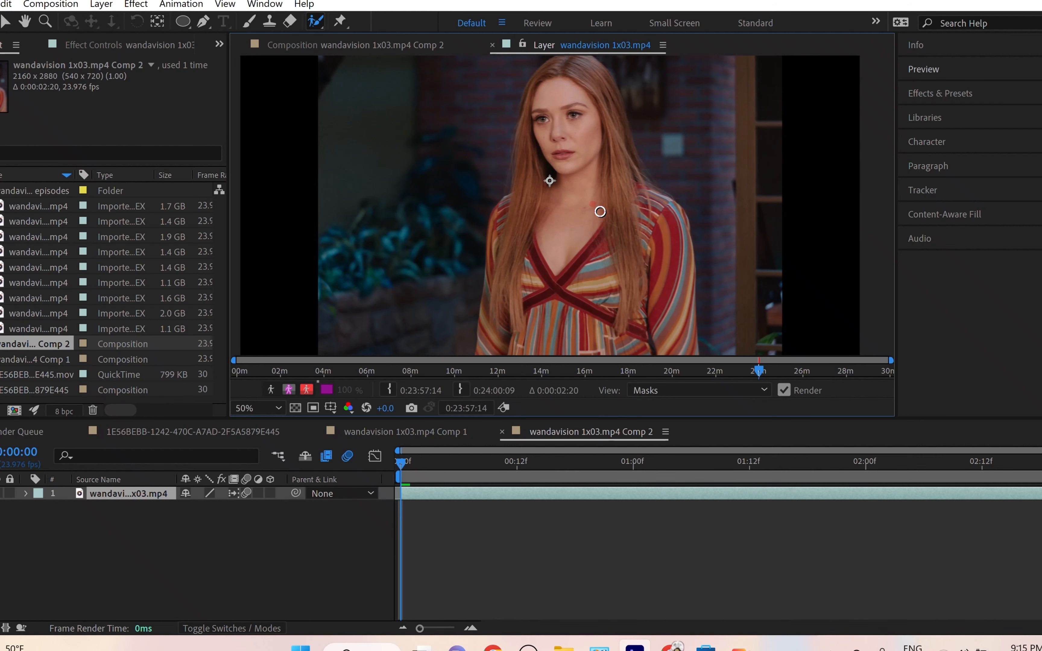
pyautogui.moveTo(600, 211)
pyautogui.mouseDown()
pyautogui.moveTo(636, 211)
pyautogui.moveTo(611, 211)
pyautogui.mouseUp()
pyautogui.scroll(-2, 614, 212)
pyautogui.moveTo(614, 212)
pyautogui.mouseDown()
pyautogui.moveTo(620, 219)
pyautogui.moveTo(625, 191)
pyautogui.moveTo(613, 208)
pyautogui.mouseUp()
pyautogui.scroll(2, 620, 217)
pyautogui.scroll(-2, 616, 205)
pyautogui.moveTo(623, 283); pyautogui.dragTo(614, 217)
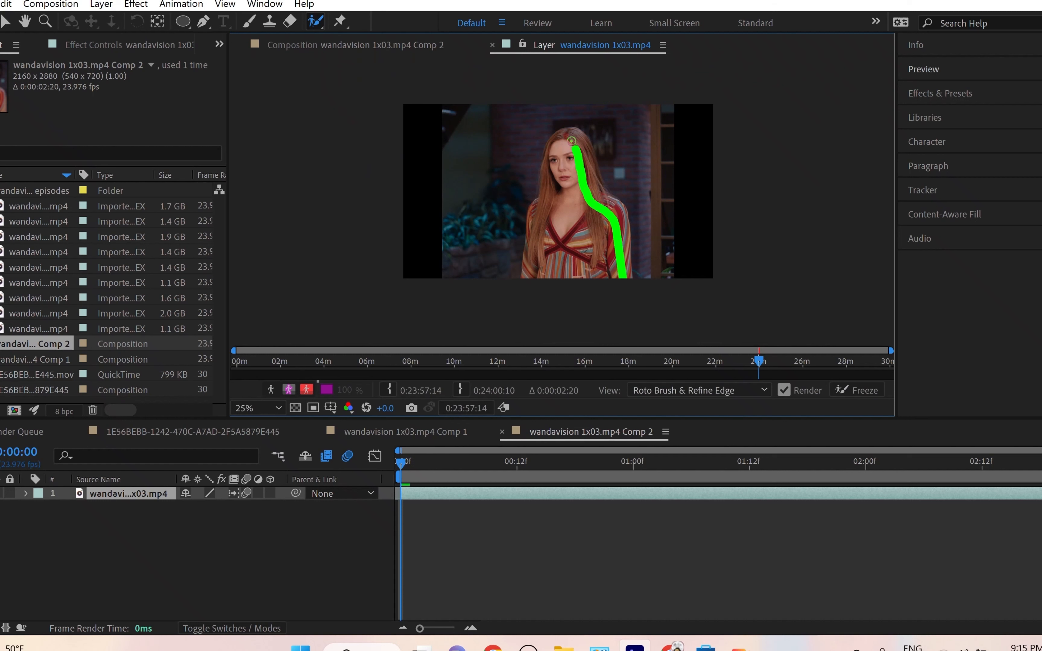
pyautogui.moveTo(552, 198); pyautogui.dragTo(545, 289)
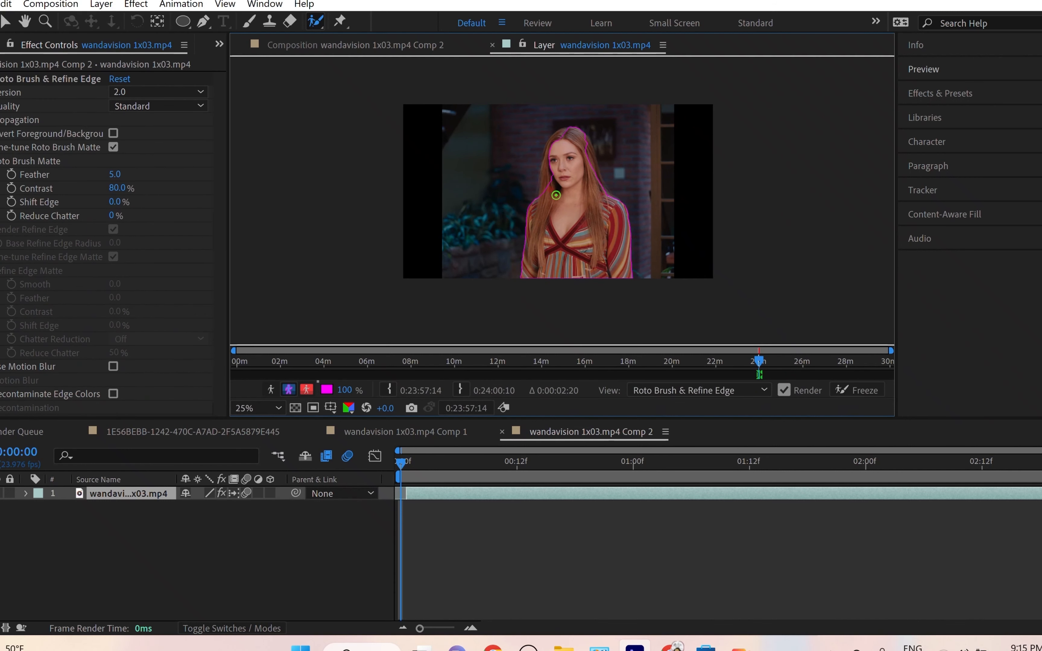
# Step: Add Roto Brush foreground strokes along both sides of Wanda's hair to bring the missed areas into the selection
pyautogui.scroll(2, 553, 189)
pyautogui.moveTo(586, 157)
pyautogui.mouseDown()
pyautogui.moveTo(595, 121)
pyautogui.moveTo(586, 221)
pyautogui.mouseUp()
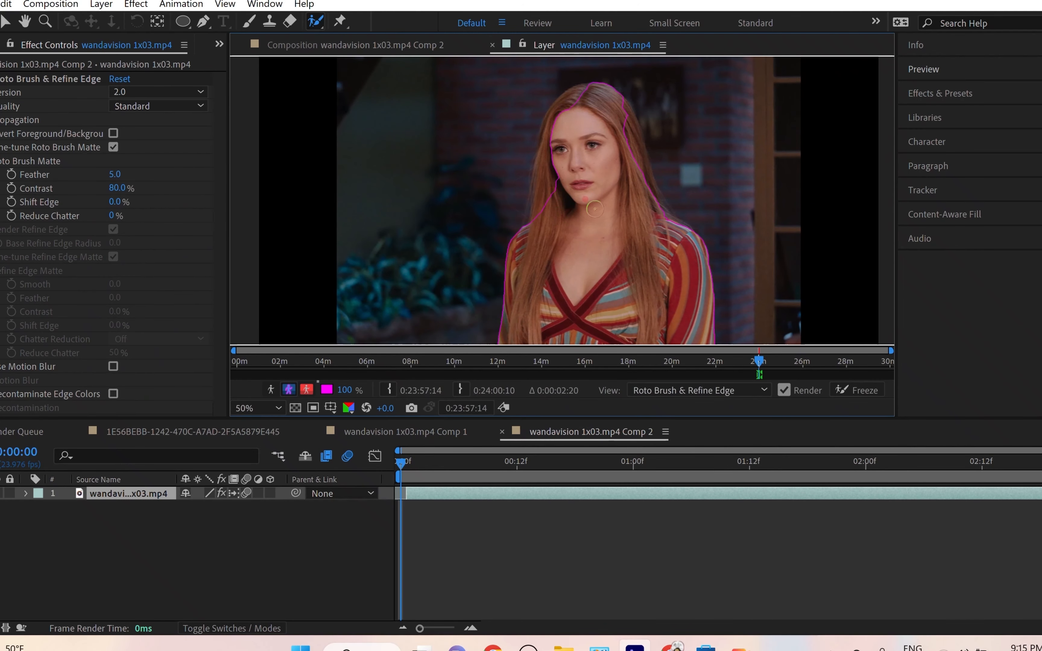
pyautogui.moveTo(631, 182)
pyautogui.mouseDown()
pyautogui.moveTo(625, 121)
pyautogui.moveTo(610, 272)
pyautogui.mouseUp()
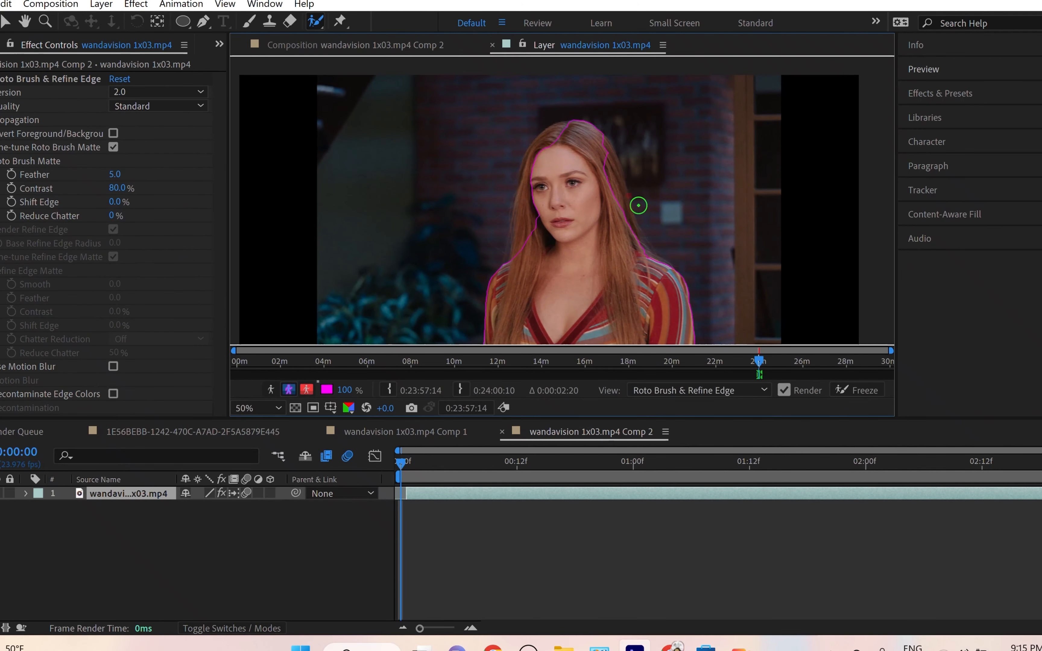
pyautogui.moveTo(518, 249)
pyautogui.mouseDown()
pyautogui.moveTo(536, 163)
pyautogui.moveTo(568, 138)
pyautogui.moveTo(601, 151)
pyautogui.moveTo(639, 249)
pyautogui.mouseUp()
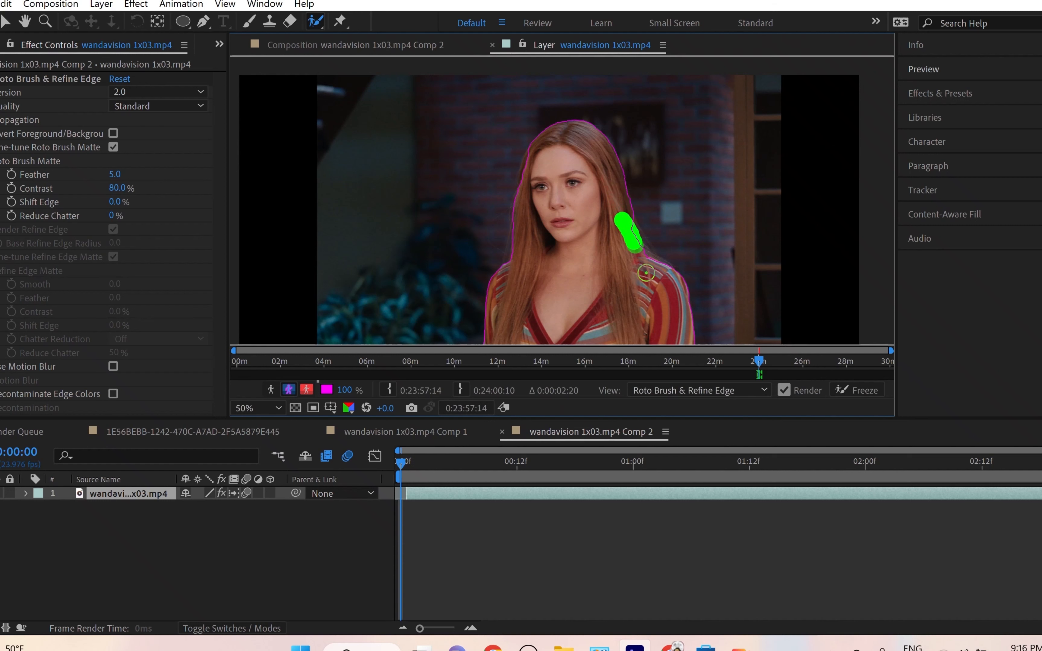
pyautogui.click(638, 255)
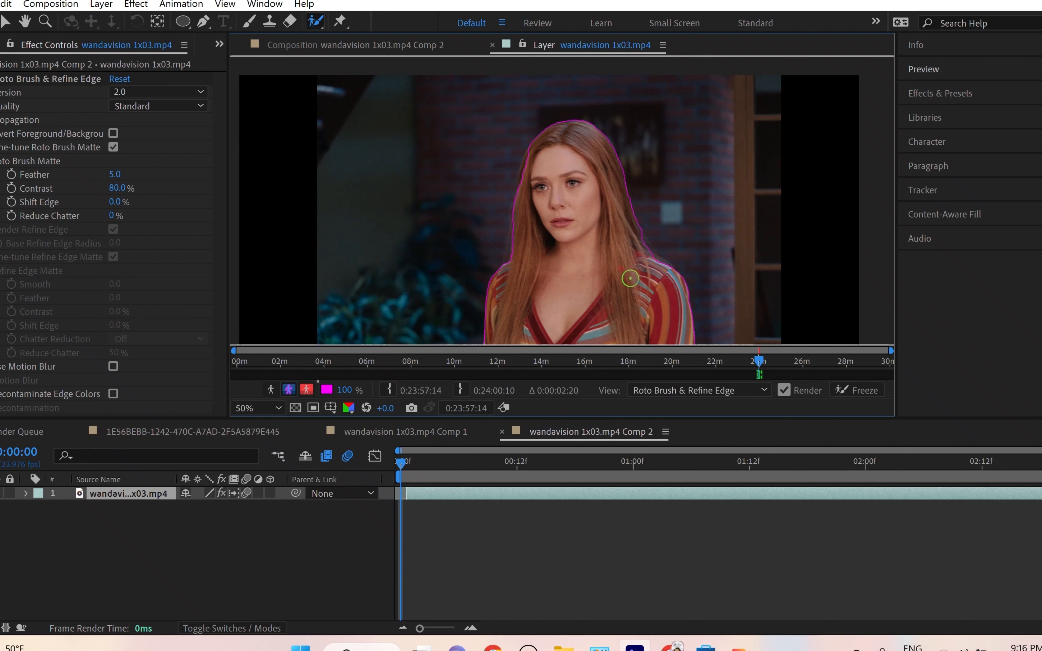
pyautogui.moveTo(533, 217)
pyautogui.mouseDown()
pyautogui.moveTo(528, 144)
pyautogui.moveTo(492, 130)
pyautogui.mouseUp()
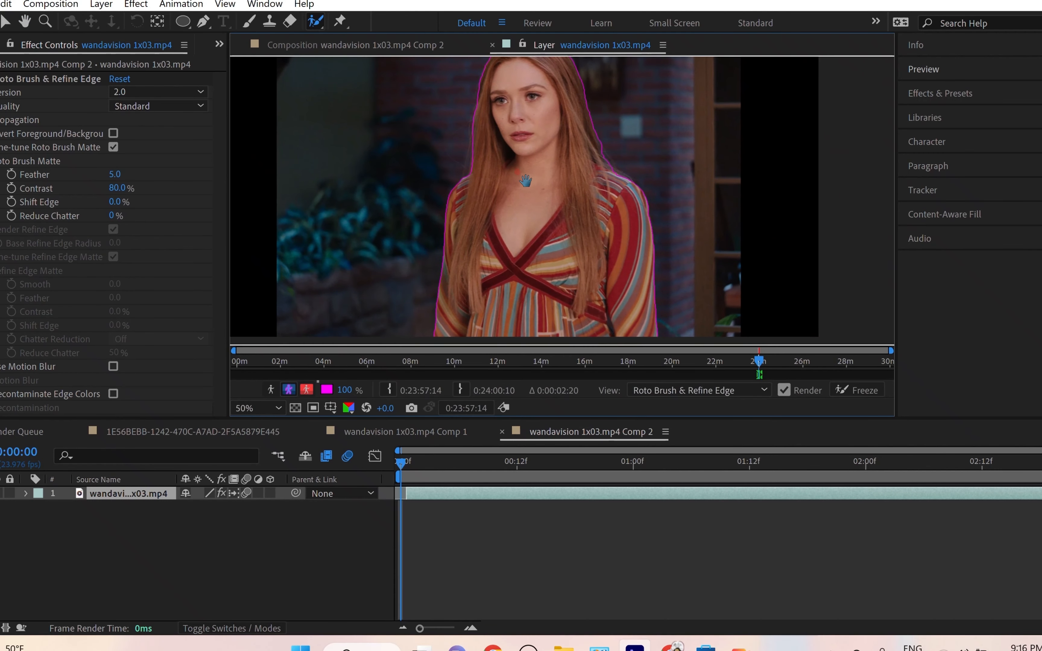
pyautogui.moveTo(526, 181); pyautogui.dragTo(537, 207)
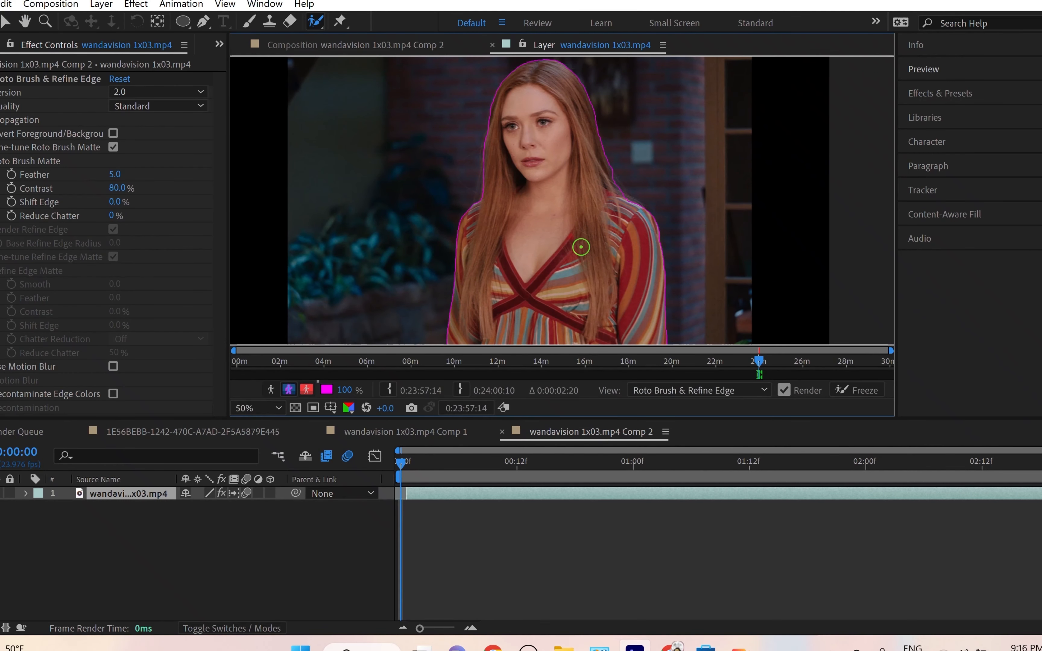
# Step: Play the layer to propagate the Roto Brush selection through the clip, and examine the hair outline around 0:00:02:09
pyautogui.press(',')
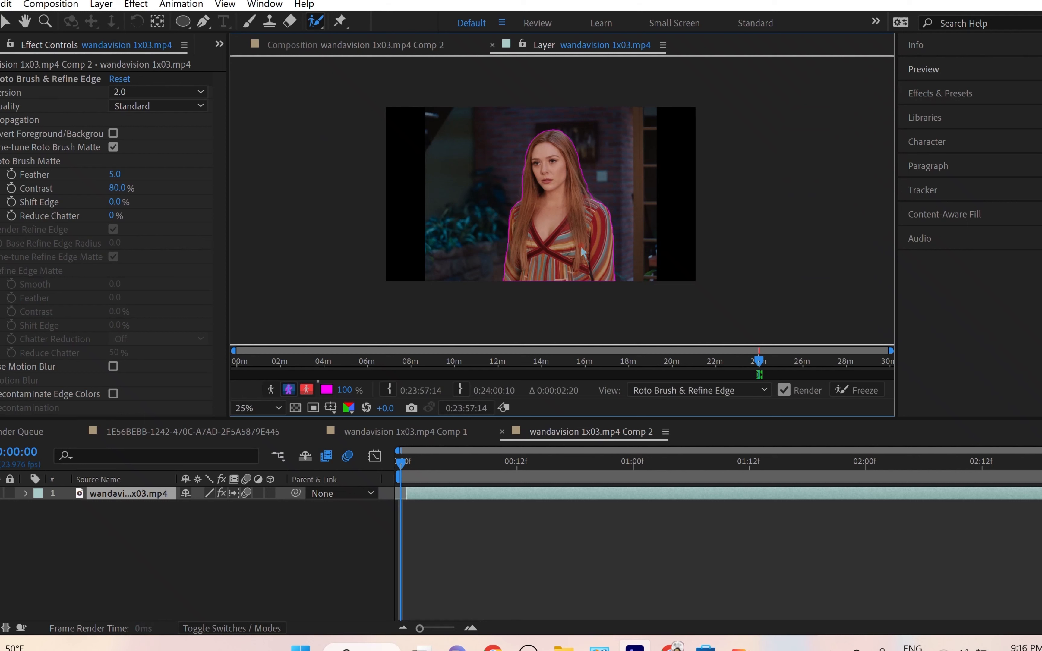
pyautogui.press('space')
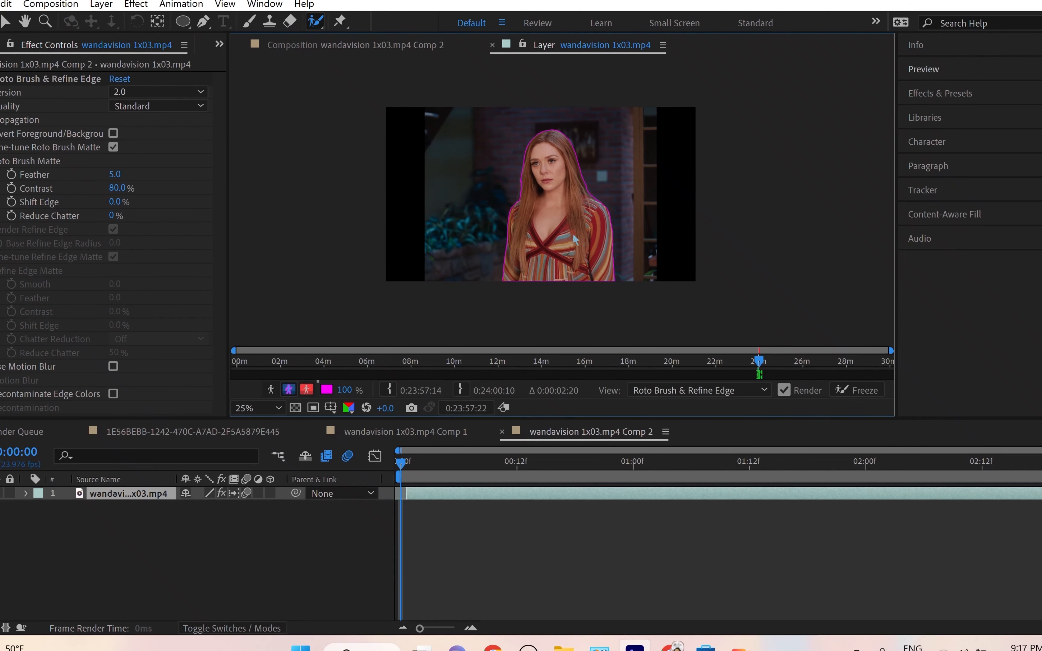
pyautogui.scroll(2, 589, 211)
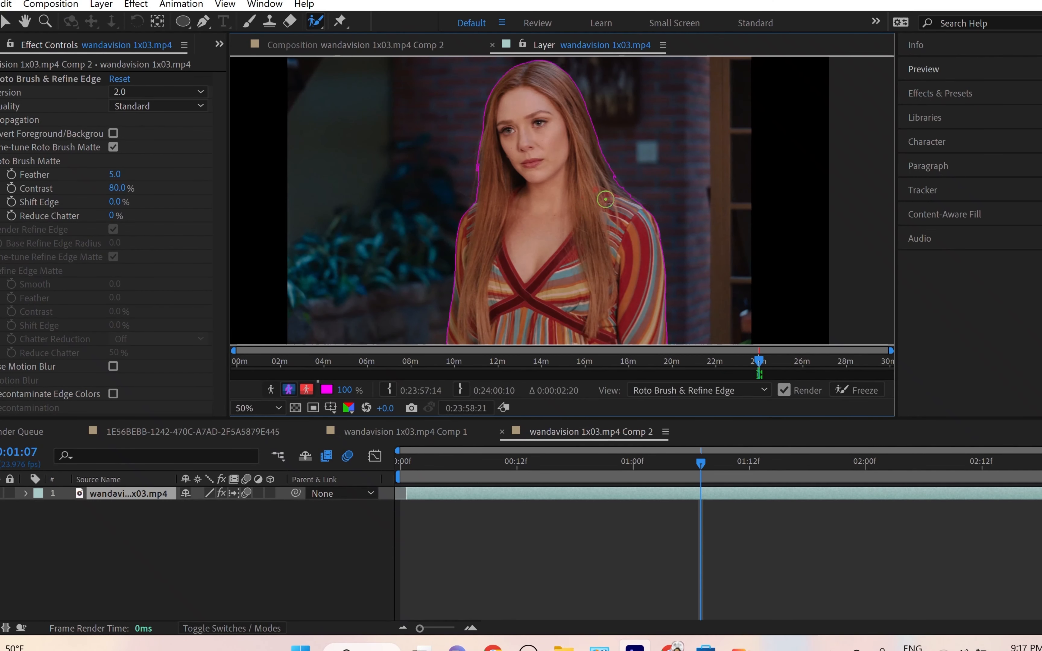
pyautogui.moveTo(701, 465); pyautogui.dragTo(999, 469)
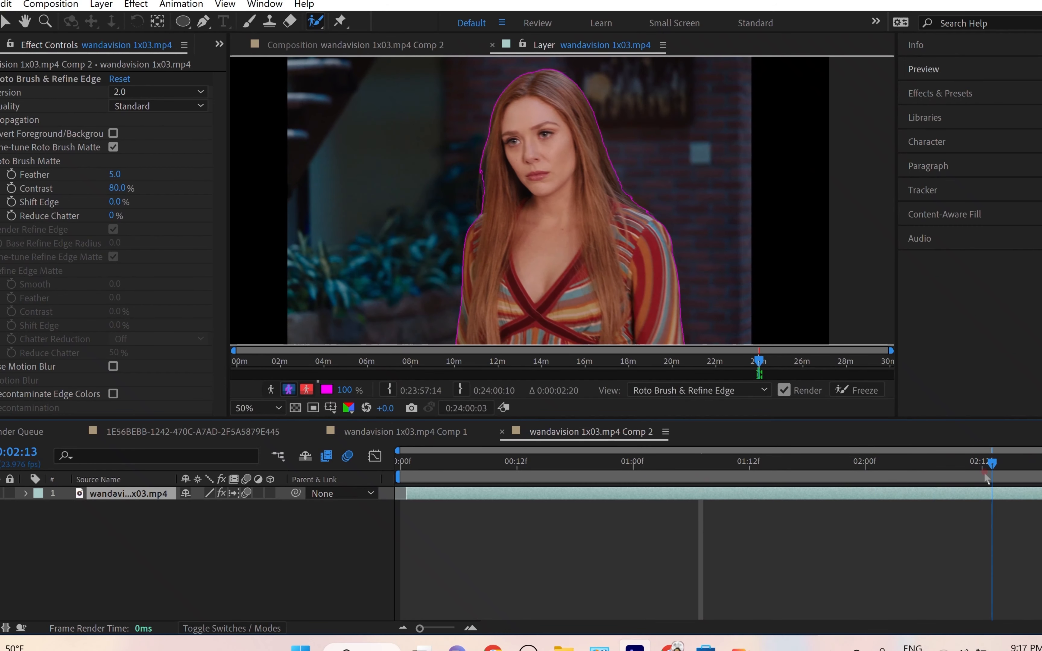
pyautogui.scroll(2, 529, 191)
pyautogui.scroll(2, 400, 215)
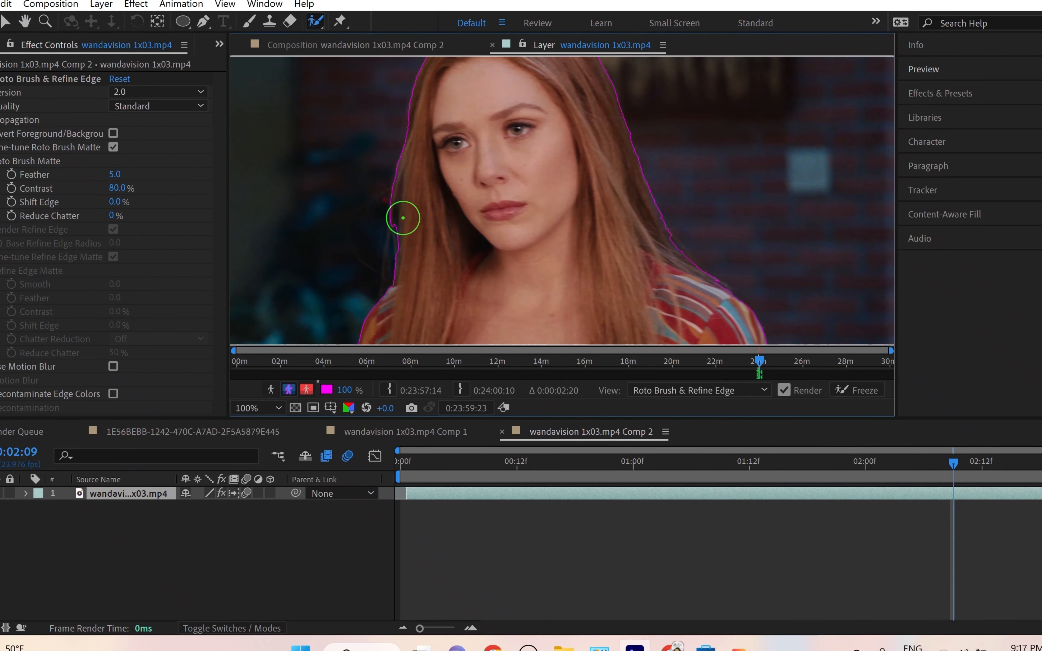
pyautogui.press('v')
pyautogui.scroll(2, 429, 199)
pyautogui.hscroll(-2, 429, 199)
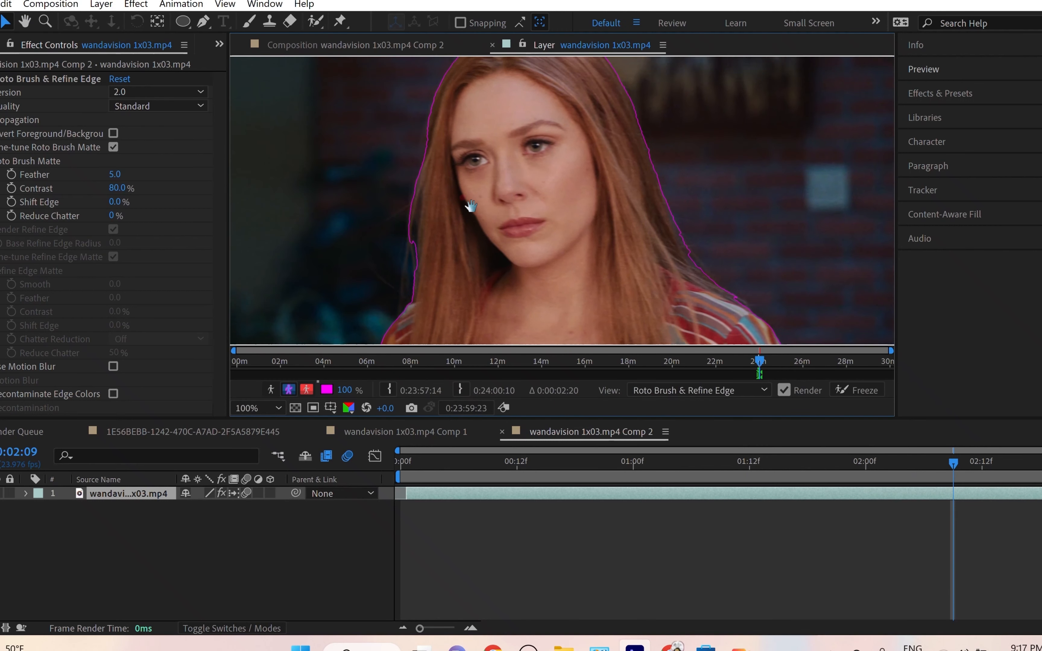
pyautogui.scroll(-1, 494, 249)
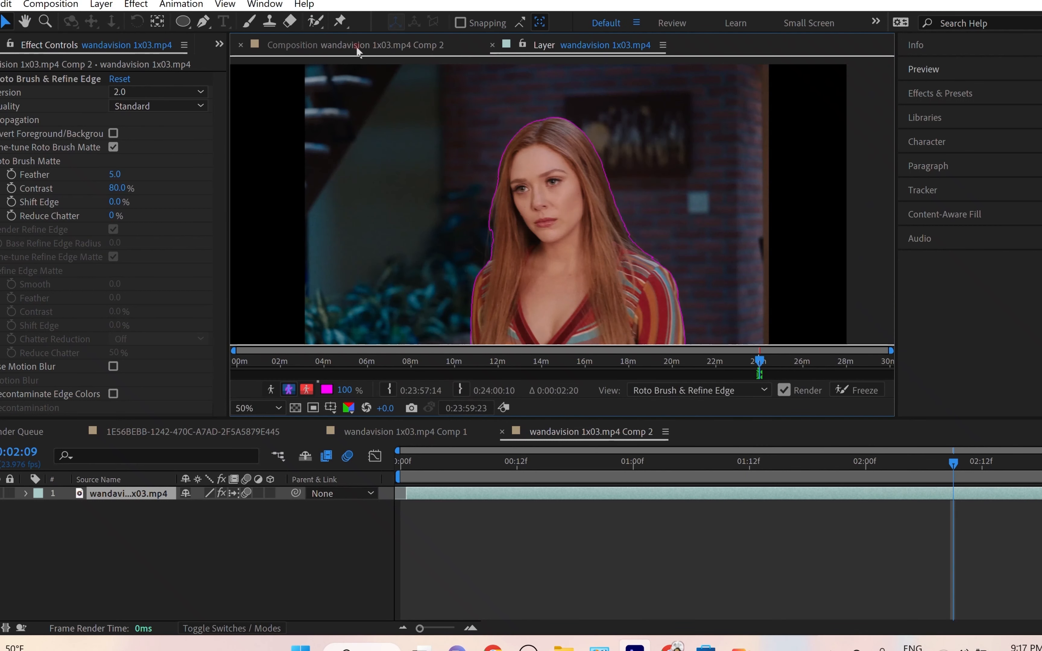
# Step: At 0:00:00:17, paint a Roto Brush background stroke beside the hair above Wanda's striped shoulder
pyautogui.click(314, 24)
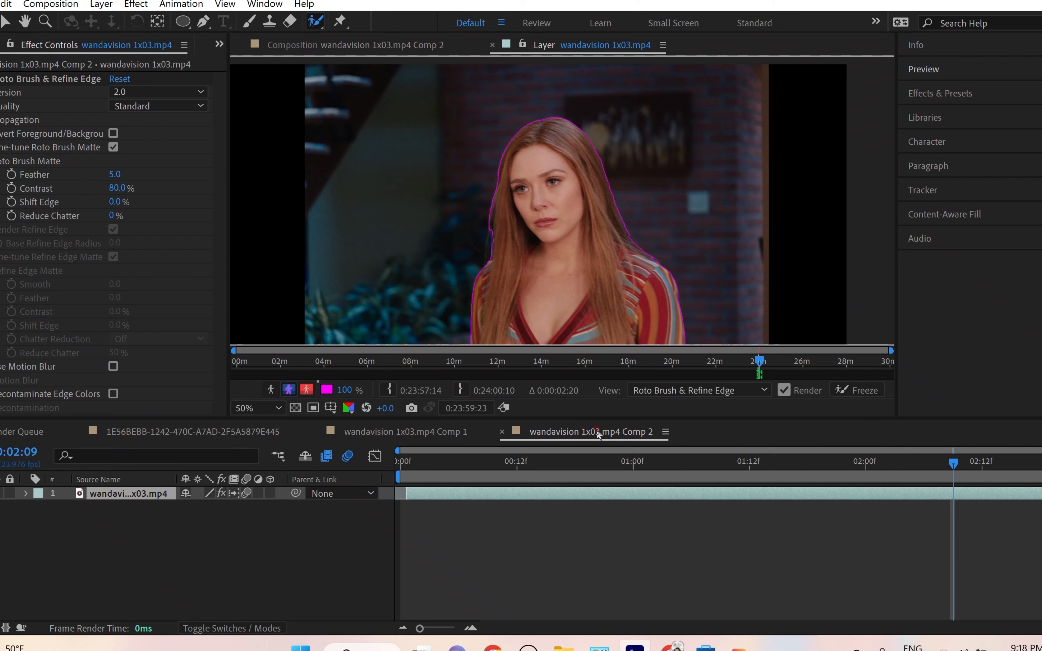
pyautogui.moveTo(594, 461); pyautogui.dragTo(565, 461)
pyautogui.scroll(1, 651, 238)
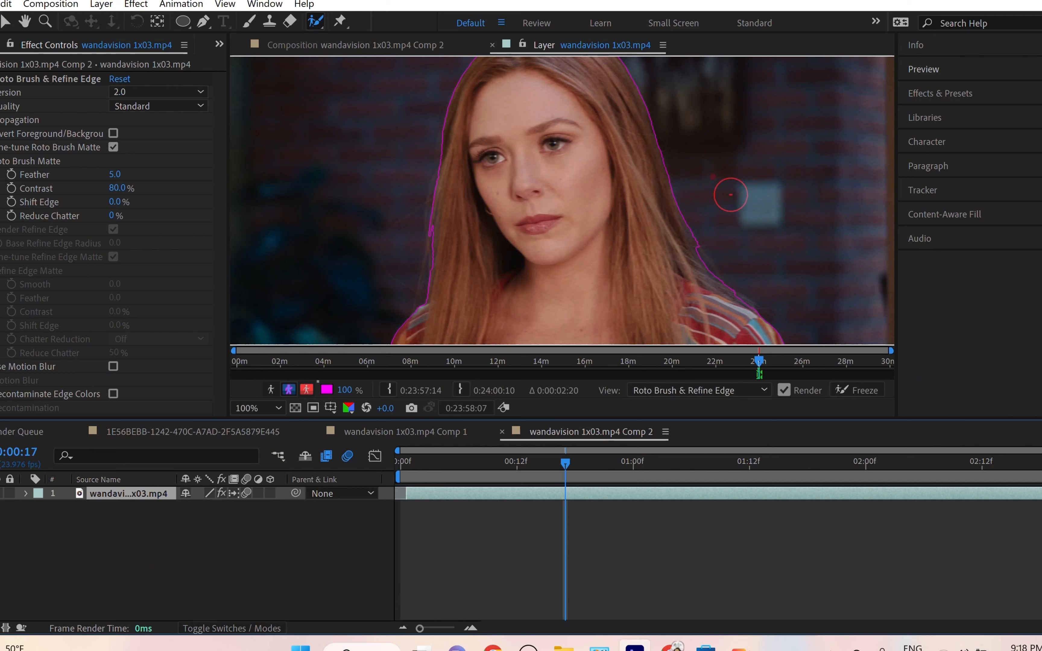
pyautogui.moveTo(694, 200); pyautogui.dragTo(716, 244)
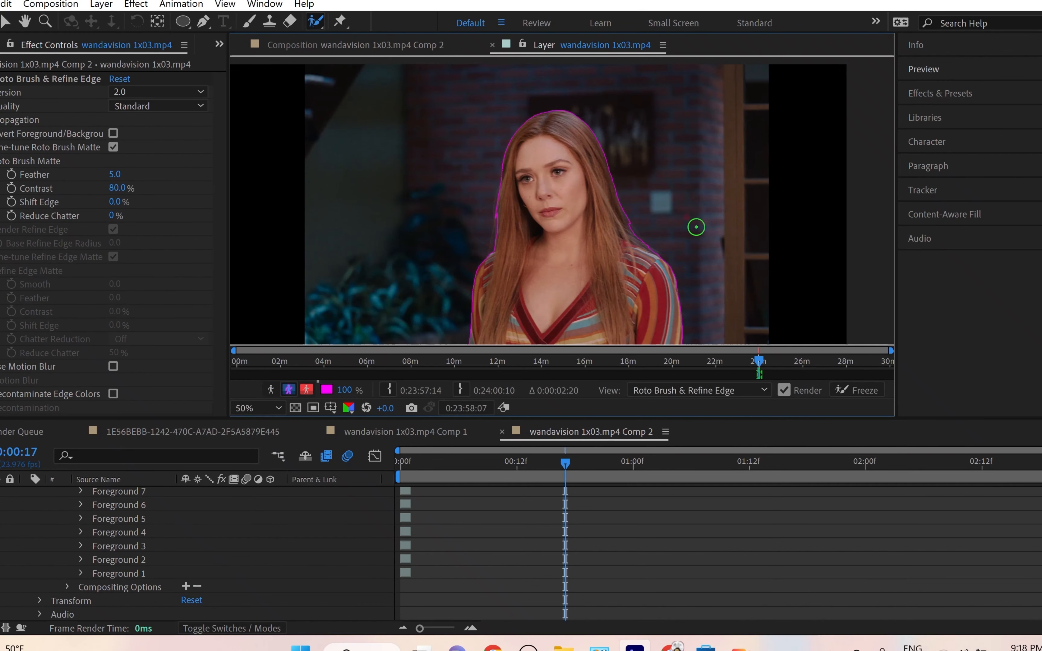
# Step: Go to 0:00:02:19 and touch up the edge of Wanda's hair beside her face with a Roto Brush foreground stroke
pyautogui.press('h')
pyautogui.moveTo(679, 200)
pyautogui.mouseDown()
pyautogui.moveTo(681, 112)
pyautogui.moveTo(684, 179)
pyautogui.mouseUp()
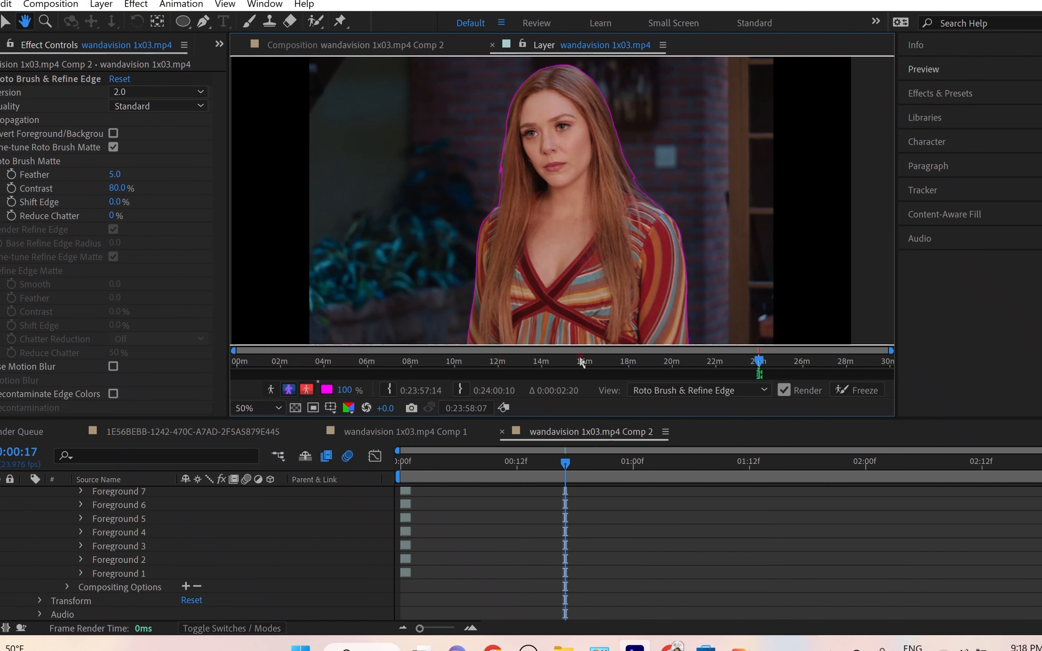
pyautogui.hotkey('alt', 'w')
pyautogui.moveTo(565, 463)
pyautogui.mouseDown()
pyautogui.moveTo(418, 463)
pyautogui.moveTo(613, 462)
pyautogui.moveTo(1004, 431)
pyautogui.moveTo(499, 485)
pyautogui.moveTo(1041, 486)
pyautogui.moveTo(548, 506)
pyautogui.moveTo(1041, 495)
pyautogui.mouseUp()
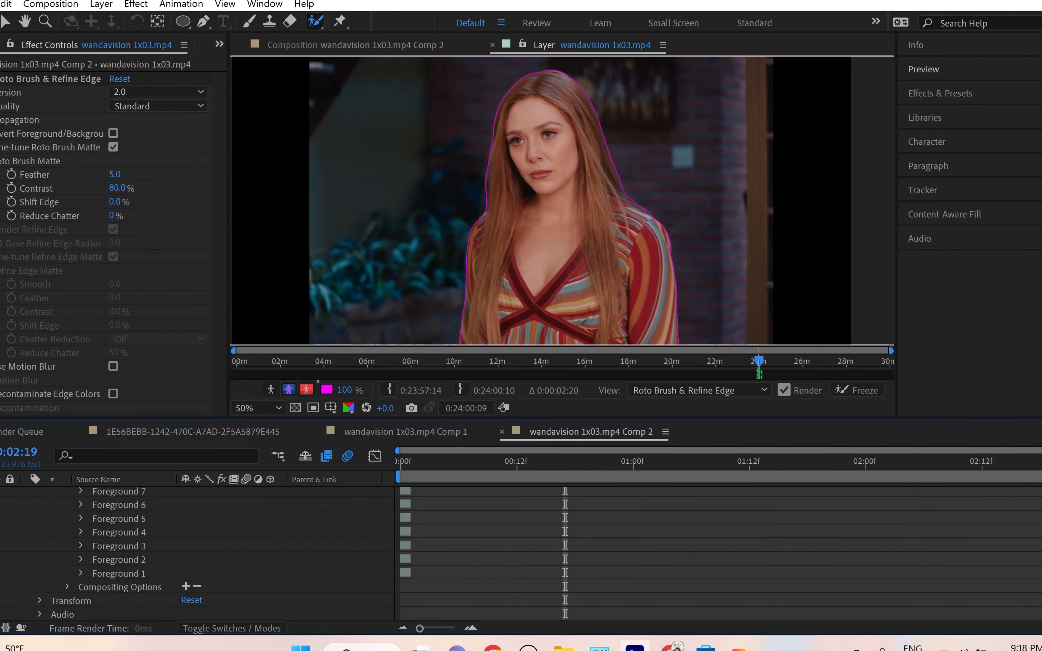
pyautogui.press('.')
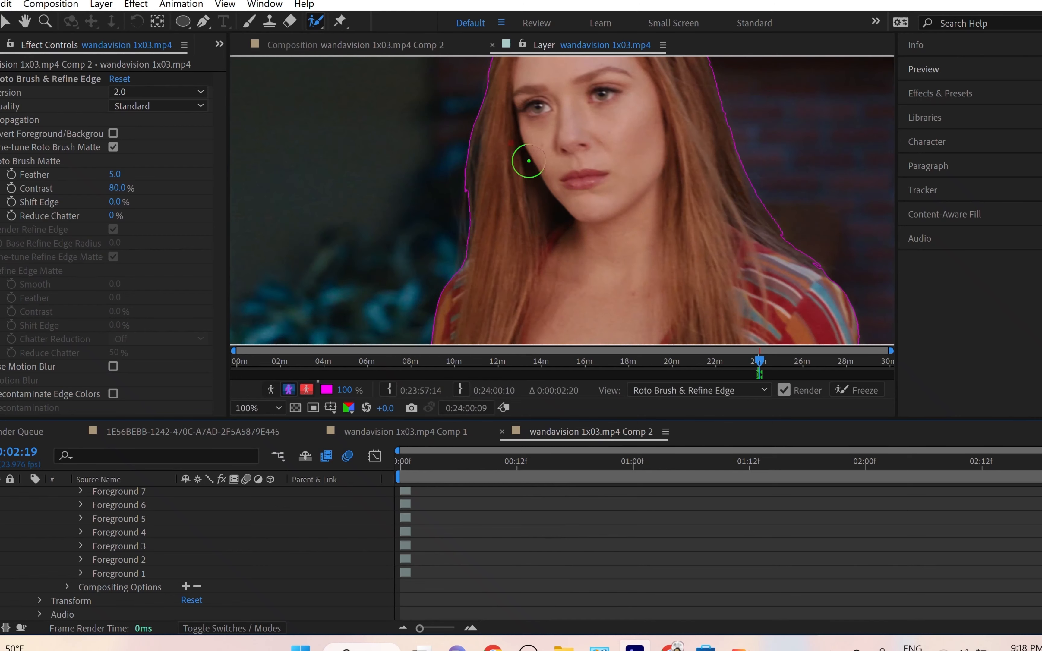
pyautogui.click(532, 210)
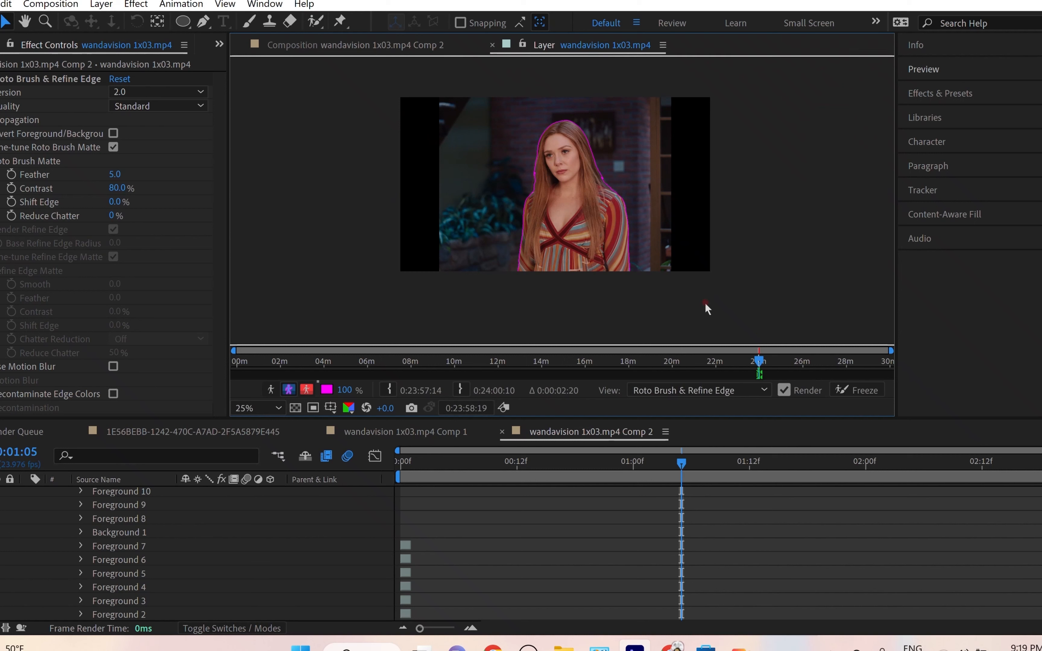
# Step: Return to the wandavision 1x03.mp4 Comp 2 composition view, play the cutout from 0:00:01:05, and examine its edges at 0:00:02:04
pyautogui.click(400, 45)
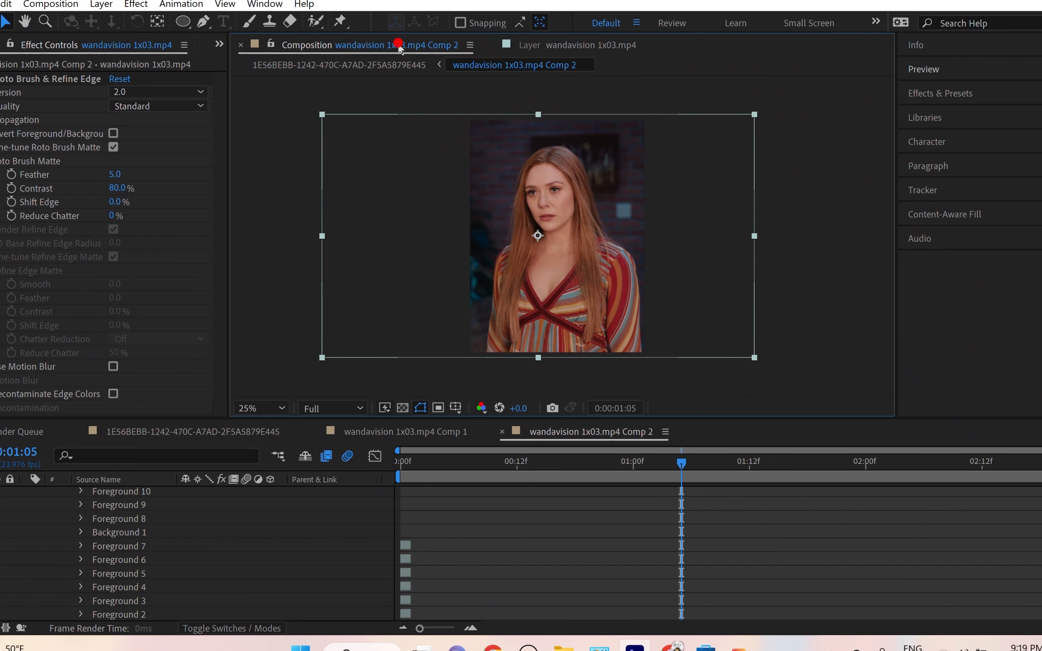
pyautogui.scroll(1, 567, 267)
pyautogui.moveTo(611, 235); pyautogui.dragTo(619, 291)
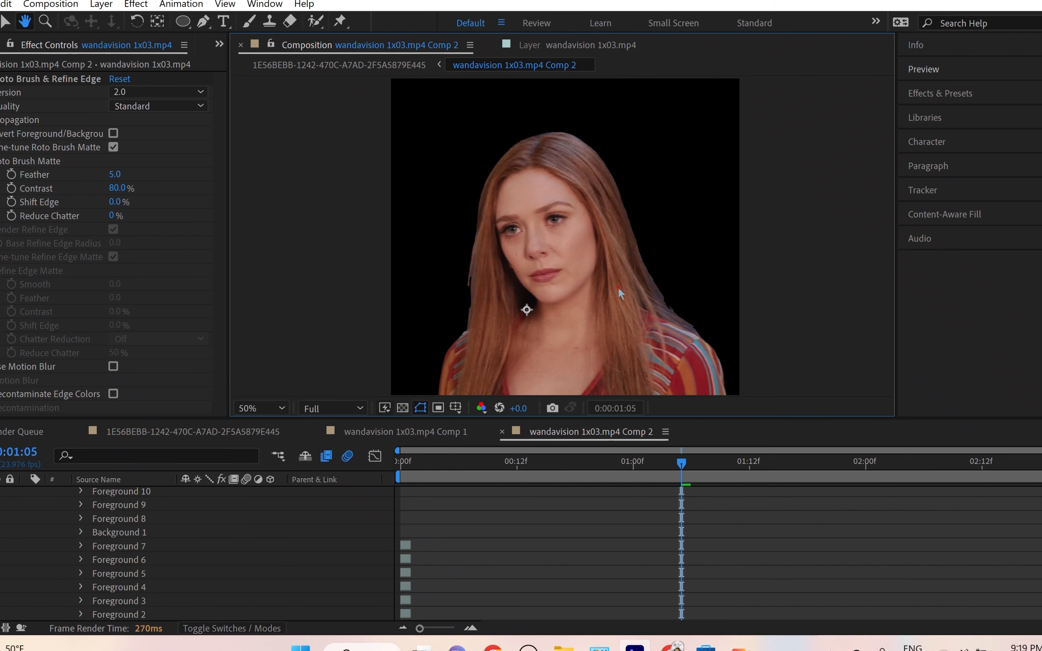
pyautogui.press('space')
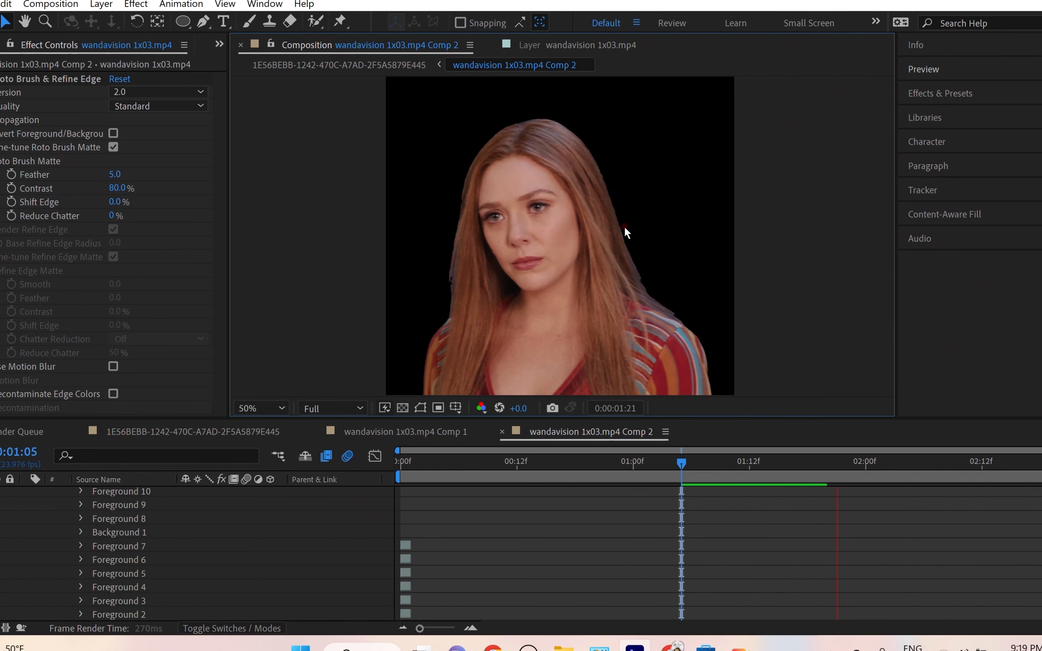
pyautogui.press('space')
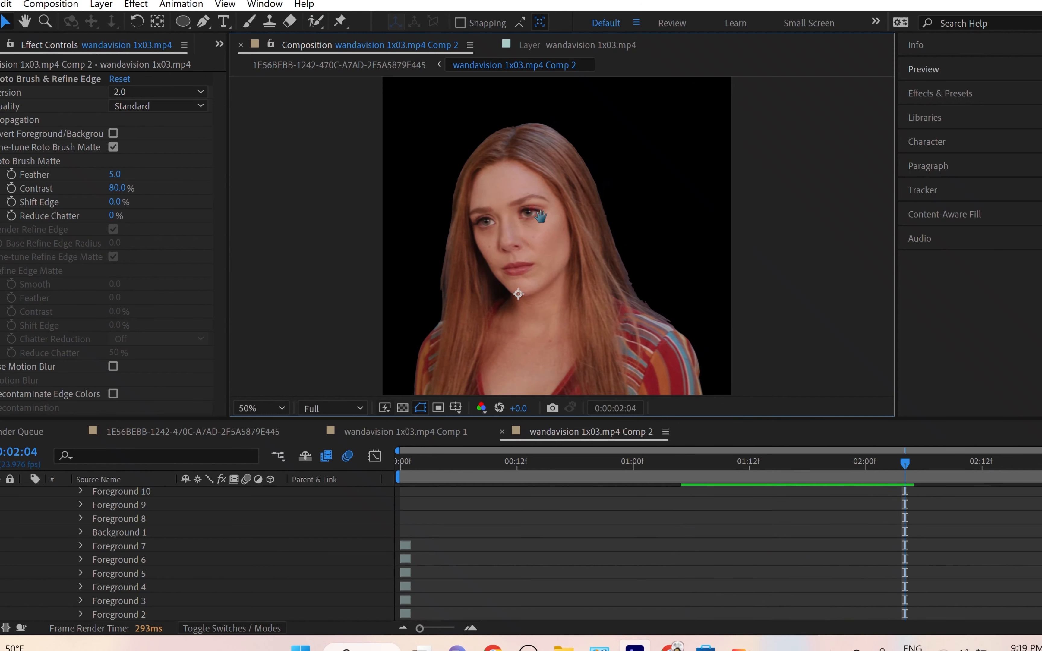
pyautogui.scroll(1, 585, 199)
pyautogui.moveTo(640, 275); pyautogui.dragTo(623, 258)
pyautogui.scroll(1, 528, 282)
pyautogui.scroll(-3, 527, 300)
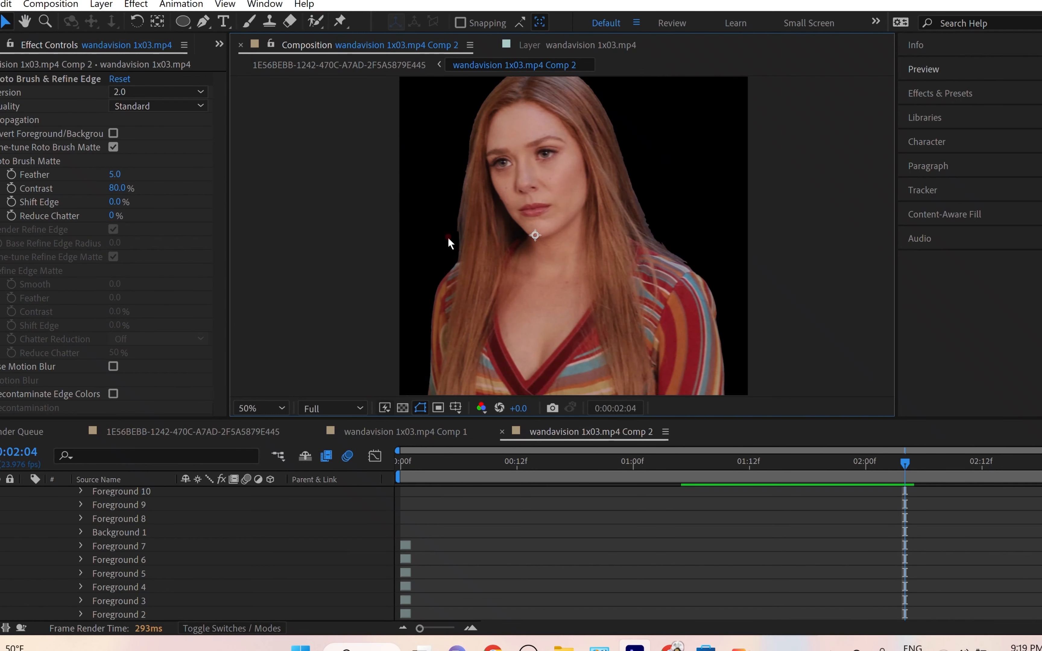
# Step: Try raising the Roto Brush Matte Feather to 21.7 to soften the edge of Wanda's hair
pyautogui.moveTo(481, 216); pyautogui.dragTo(488, 246)
pyautogui.scroll(-2, 488, 246)
pyautogui.scroll(2, 430, 183)
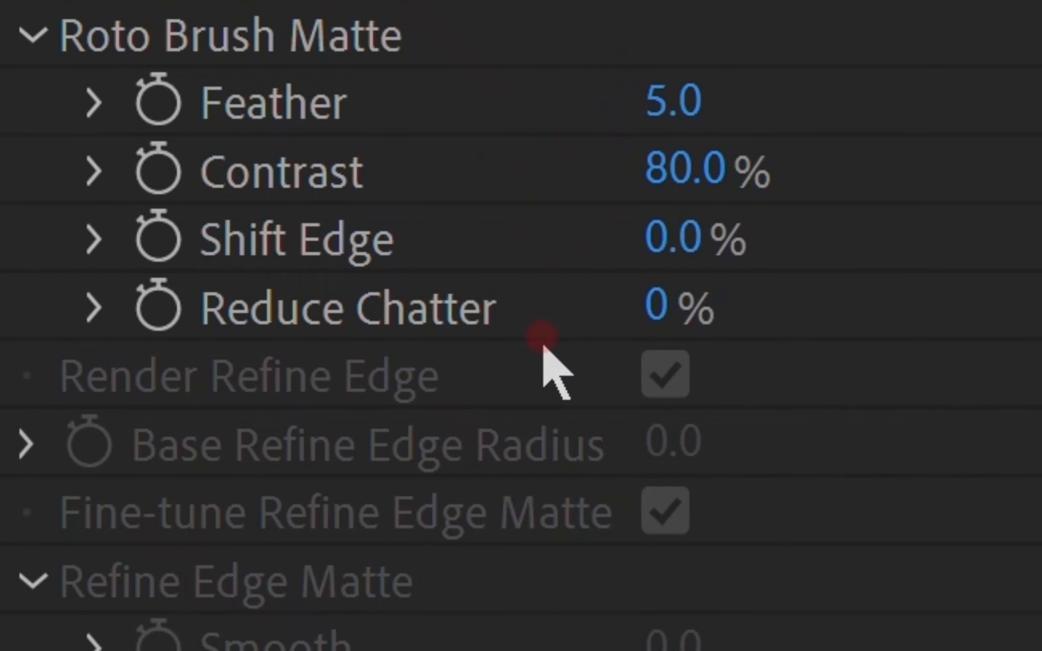
pyautogui.moveTo(674, 101); pyautogui.dragTo(812, 100)
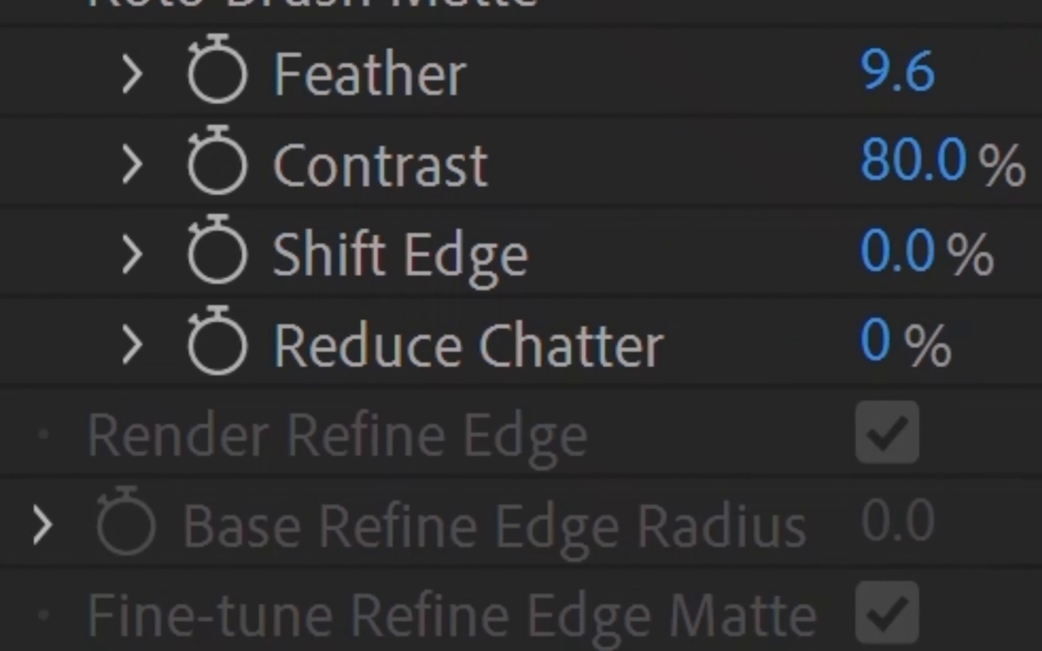
pyautogui.moveTo(1024, 69); pyautogui.dragTo(1041, 4)
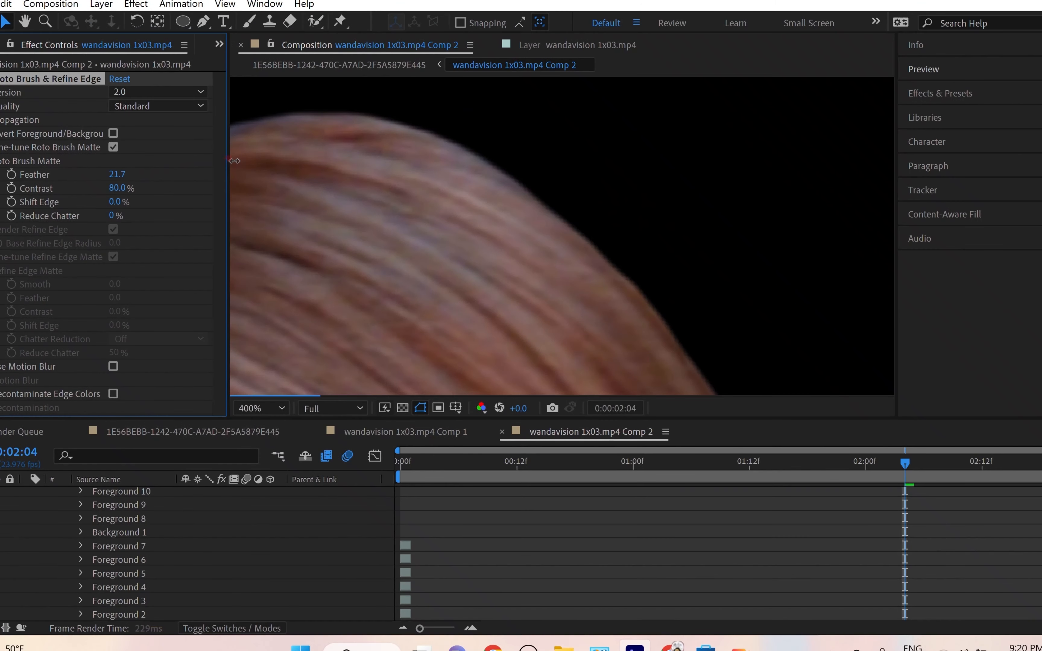
pyautogui.moveTo(234, 160); pyautogui.dragTo(242, 159)
# Step: Set the Roto Brush Matte Feather to 34.5 to smooth the jagged hair and shoulder edge
pyautogui.scroll(-3, 432, 192)
pyautogui.moveTo(574, 343); pyautogui.dragTo(588, 155)
pyautogui.scroll(1, 569, 293)
pyautogui.scroll(2, 594, 228)
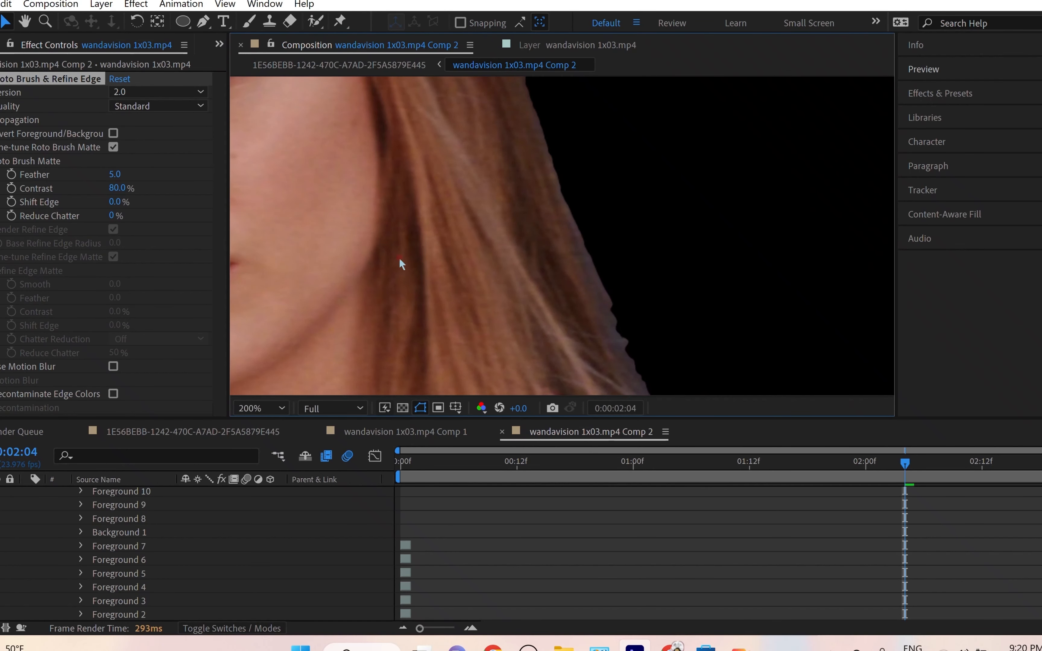
pyautogui.moveTo(553, 228); pyautogui.dragTo(375, 81)
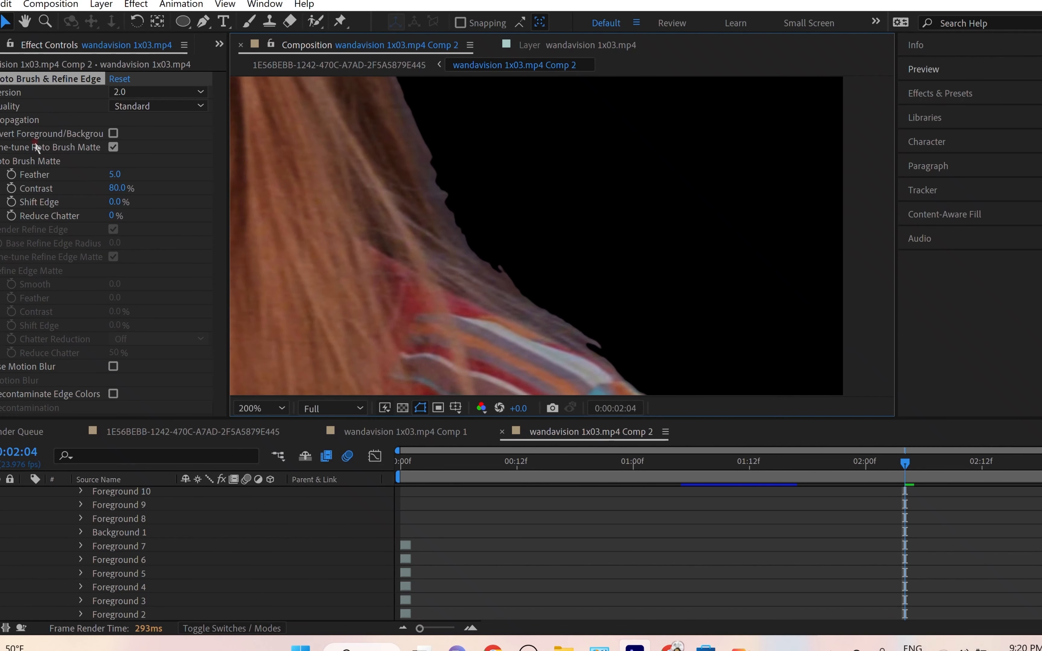
pyautogui.moveTo(113, 175)
pyautogui.mouseDown()
pyautogui.moveTo(299, 149)
pyautogui.moveTo(626, 147)
pyautogui.mouseUp()
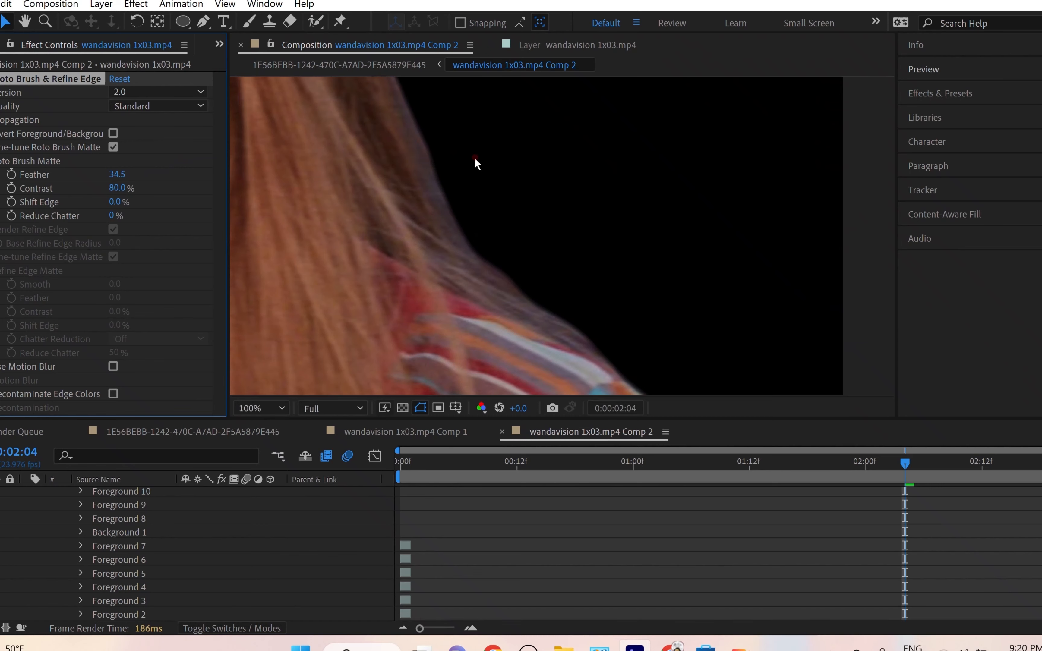
# Step: Examine the feathered edges along Wanda's hair, shoulder and the top of her head at 0:00:02:04
pyautogui.scroll(-4, 474, 157)
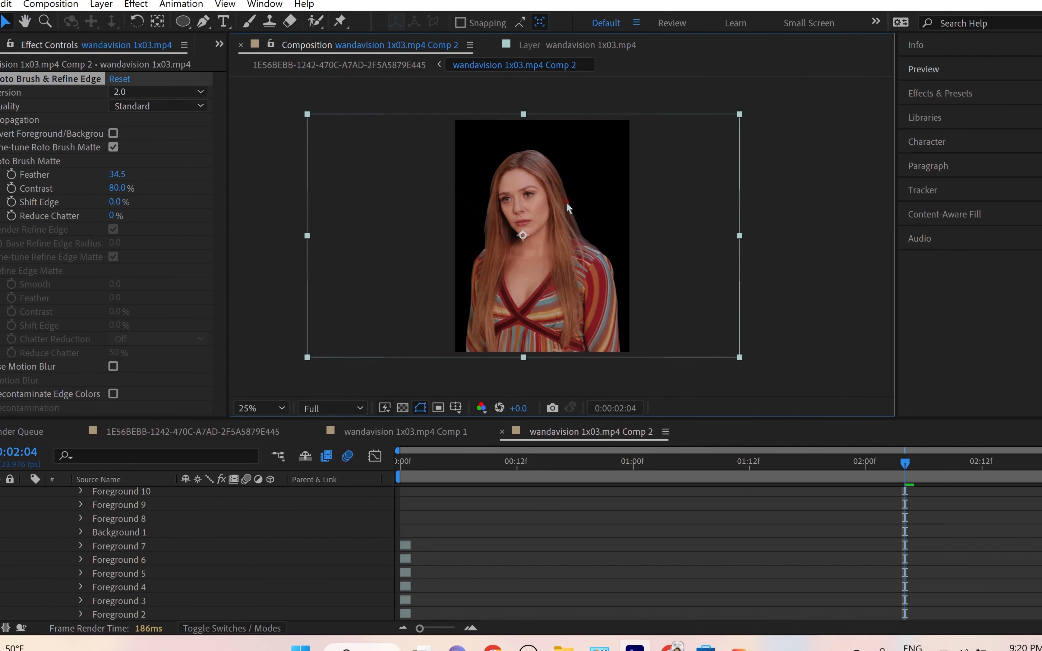
pyautogui.scroll(4, 588, 281)
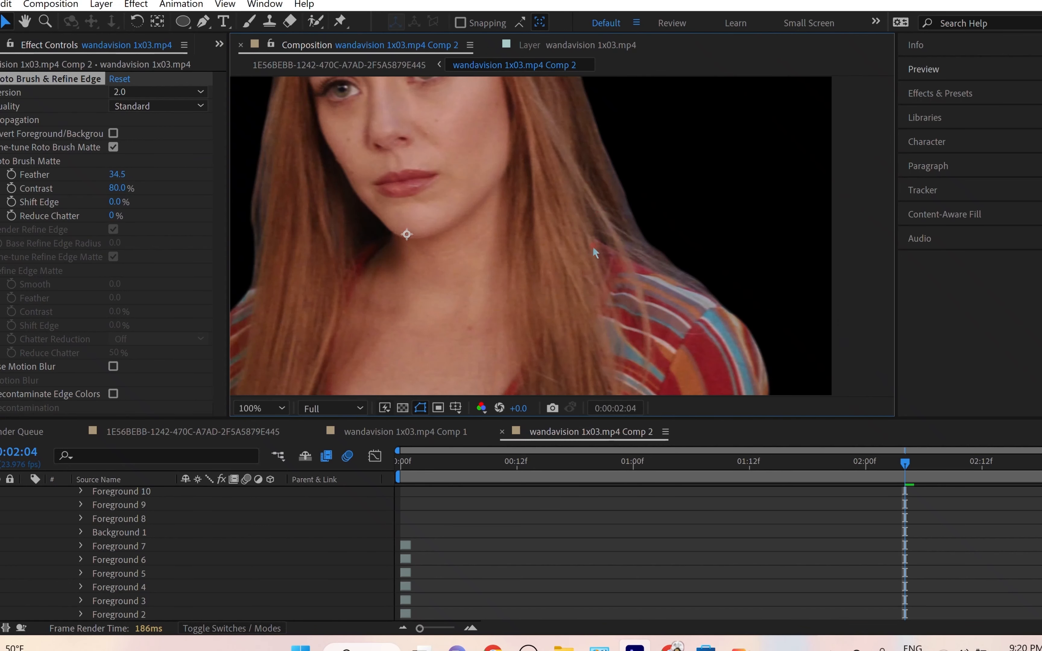
pyautogui.moveTo(635, 291); pyautogui.dragTo(619, 487)
pyautogui.moveTo(603, 175); pyautogui.dragTo(598, 379)
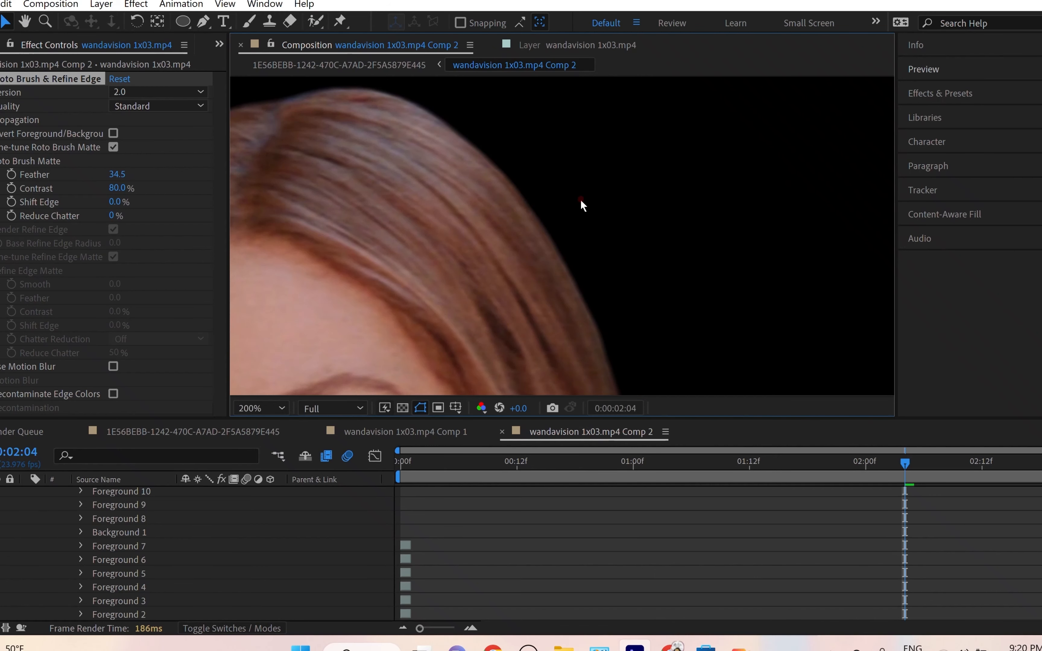
pyautogui.moveTo(582, 202); pyautogui.dragTo(788, 285)
pyautogui.moveTo(435, 162); pyautogui.dragTo(520, 82)
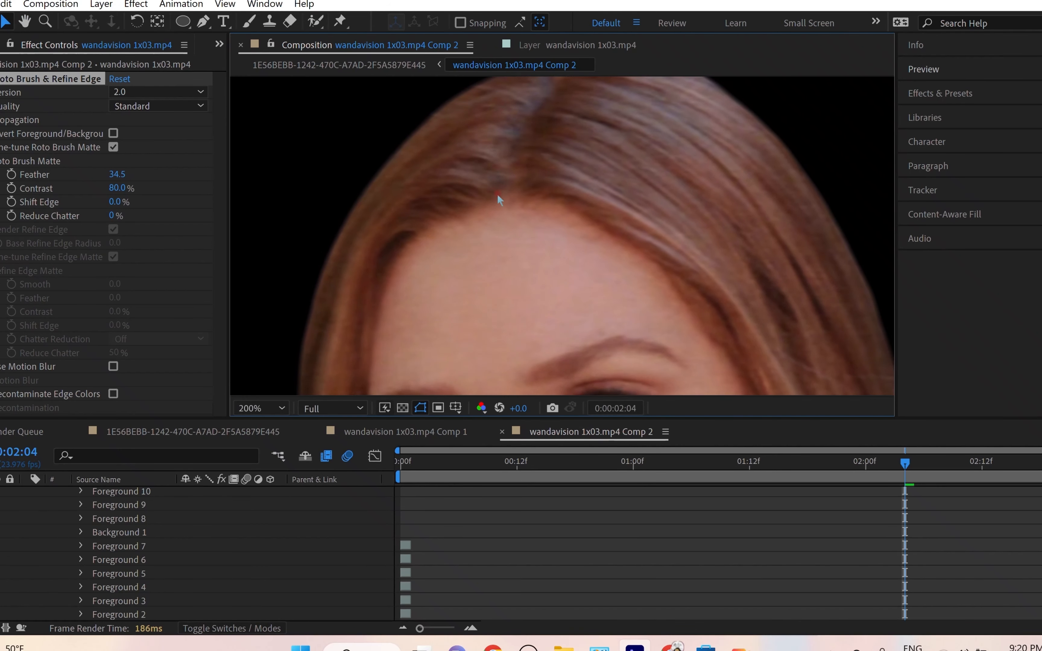
pyautogui.scroll(-1, 499, 199)
pyautogui.moveTo(499, 200); pyautogui.dragTo(556, 252)
pyautogui.scroll(1, 557, 258)
pyautogui.press('v')
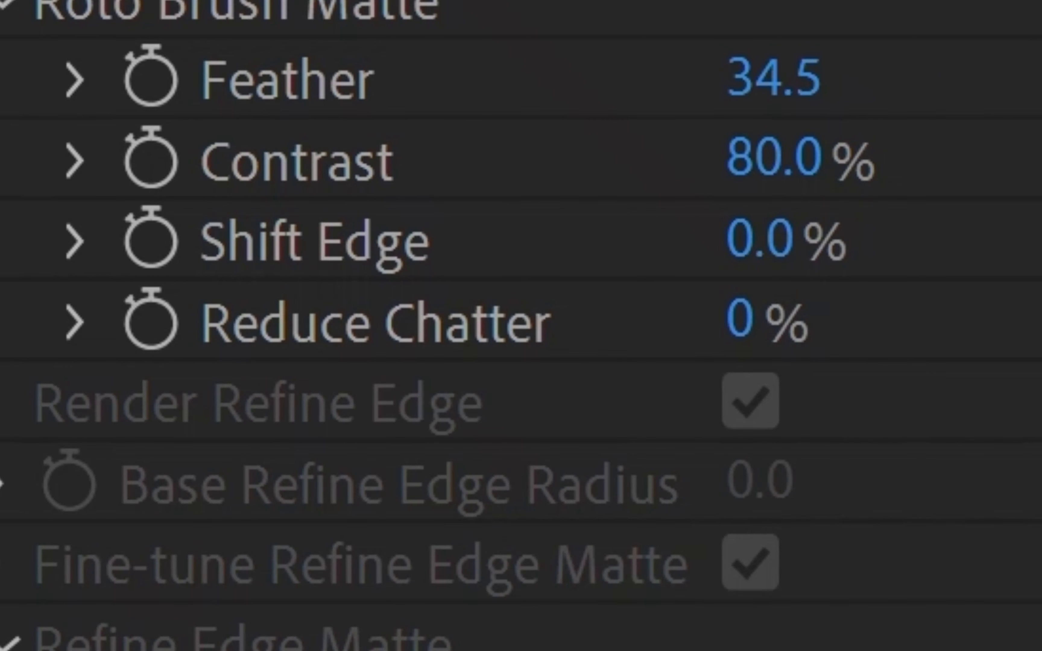
# Step: Lower the Roto Brush Matte Contrast to 40% and check the whole cutout
pyautogui.moveTo(789, 209); pyautogui.dragTo(644, 255)
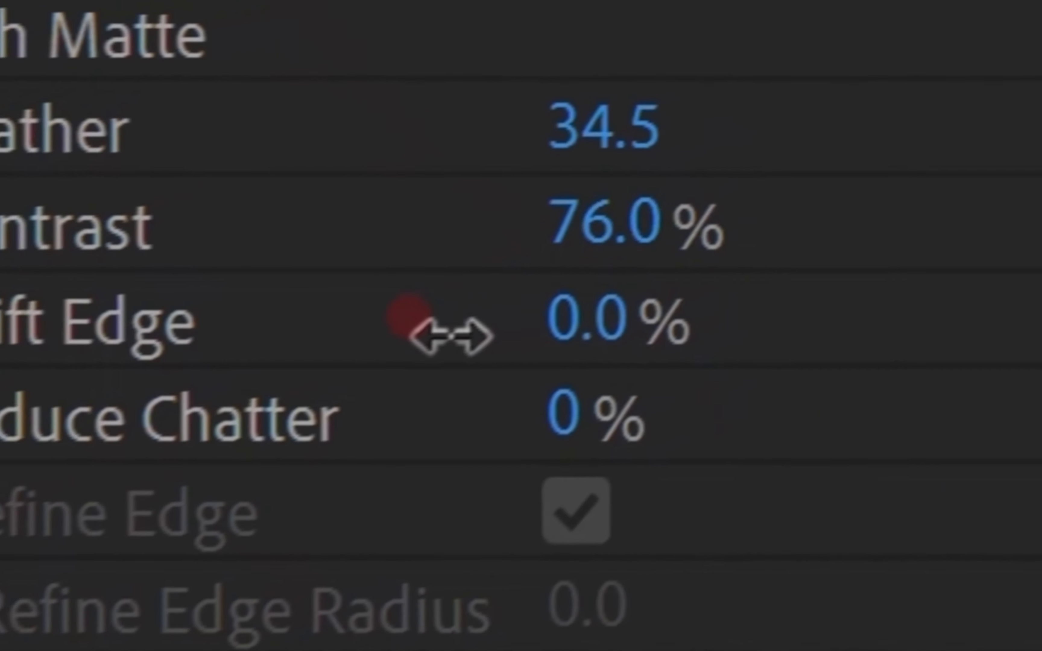
pyautogui.moveTo(451, 336); pyautogui.dragTo(374, 371)
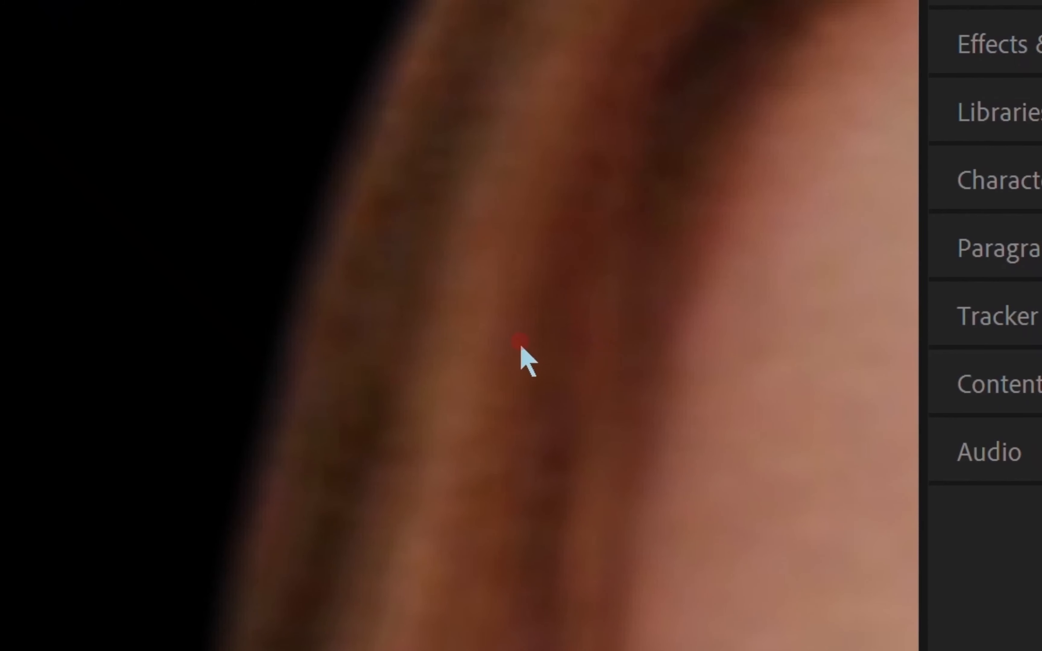
pyautogui.moveTo(521, 356); pyautogui.dragTo(221, 337)
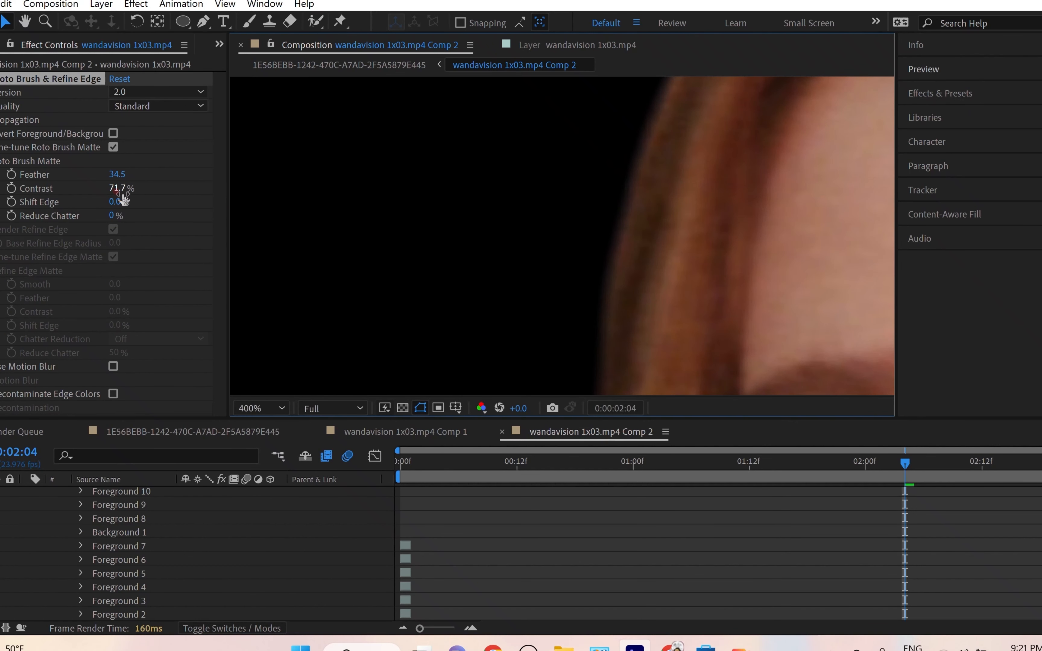
pyautogui.moveTo(123, 199); pyautogui.dragTo(543, 99)
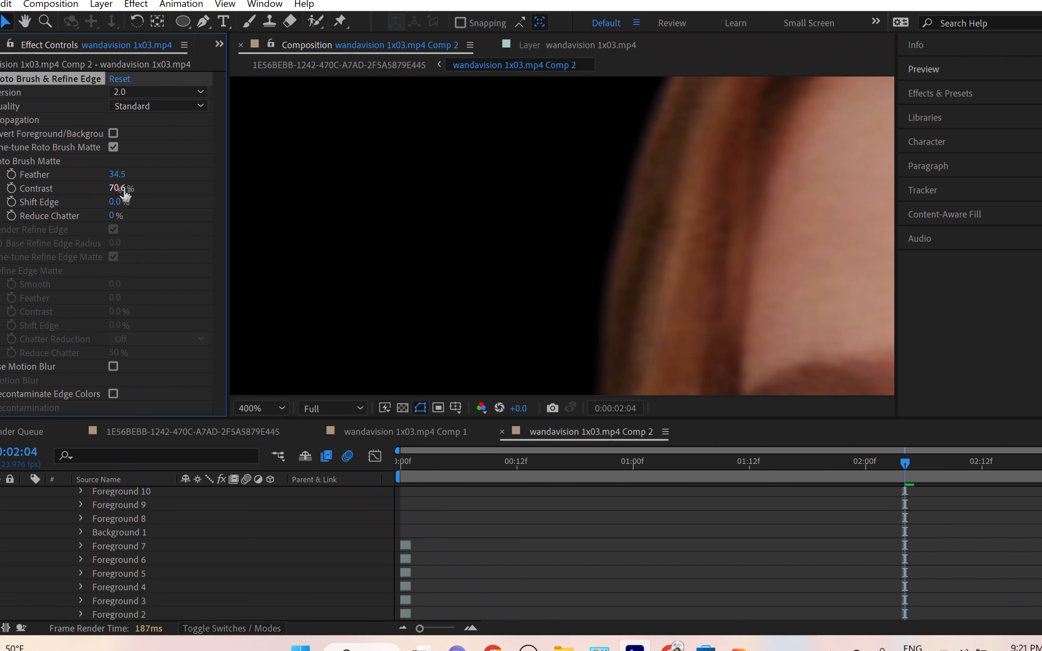
pyautogui.write('40')
pyautogui.press('Return')
pyautogui.scroll(-3, 695, 194)
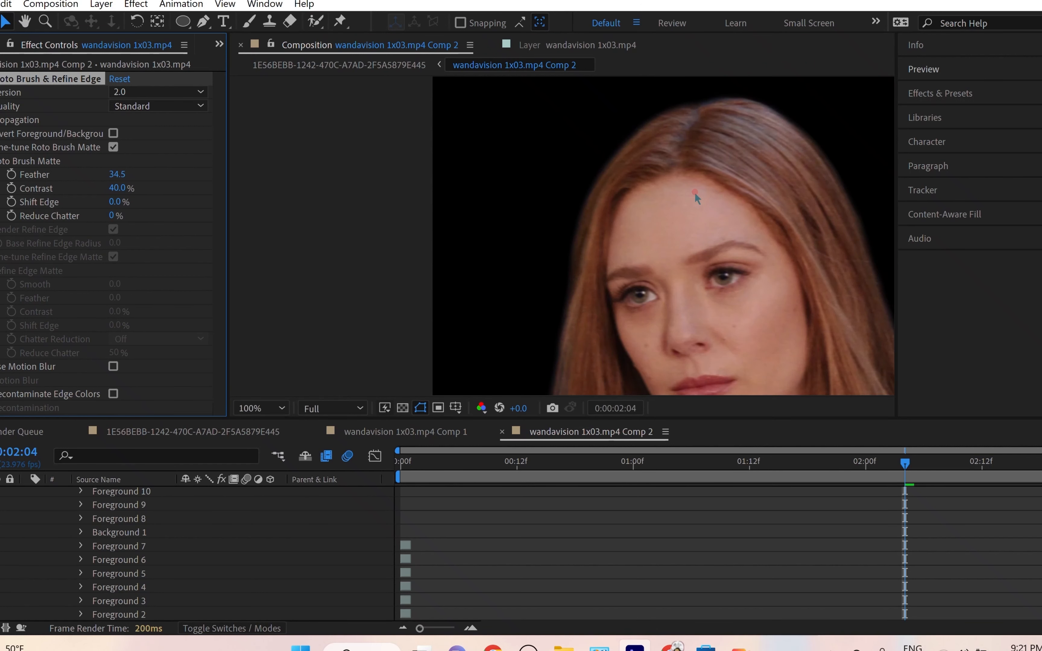
pyautogui.scroll(-2, 695, 192)
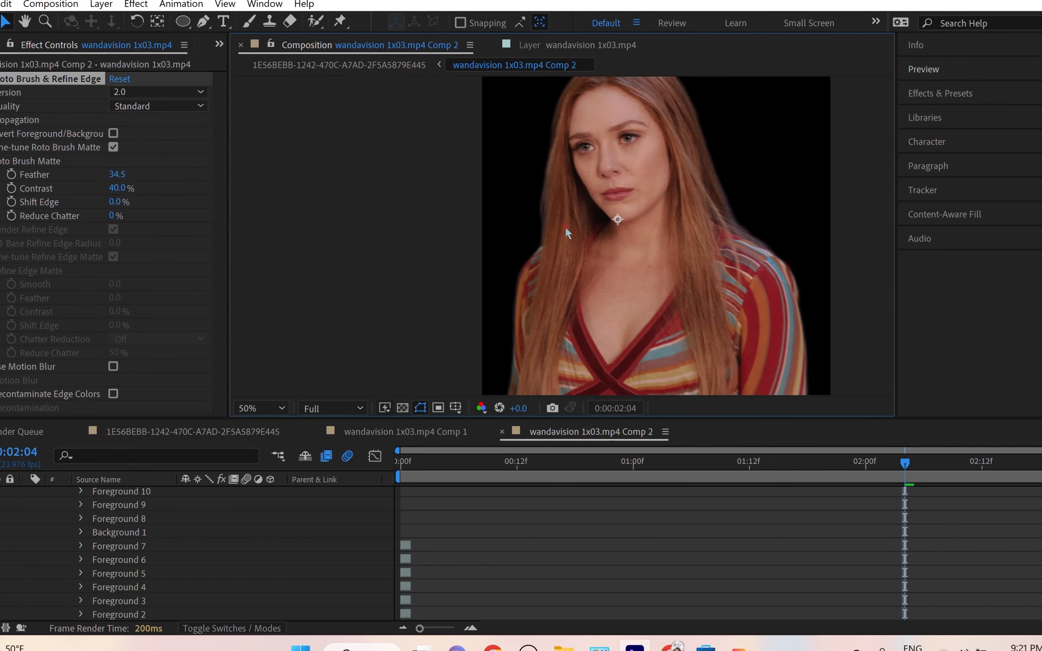
# Step: Set the Roto Brush Matte Contrast to 1.2% while checking the hair edge above the shoulder
pyautogui.scroll(2, 565, 226)
pyautogui.scroll(1, 537, 212)
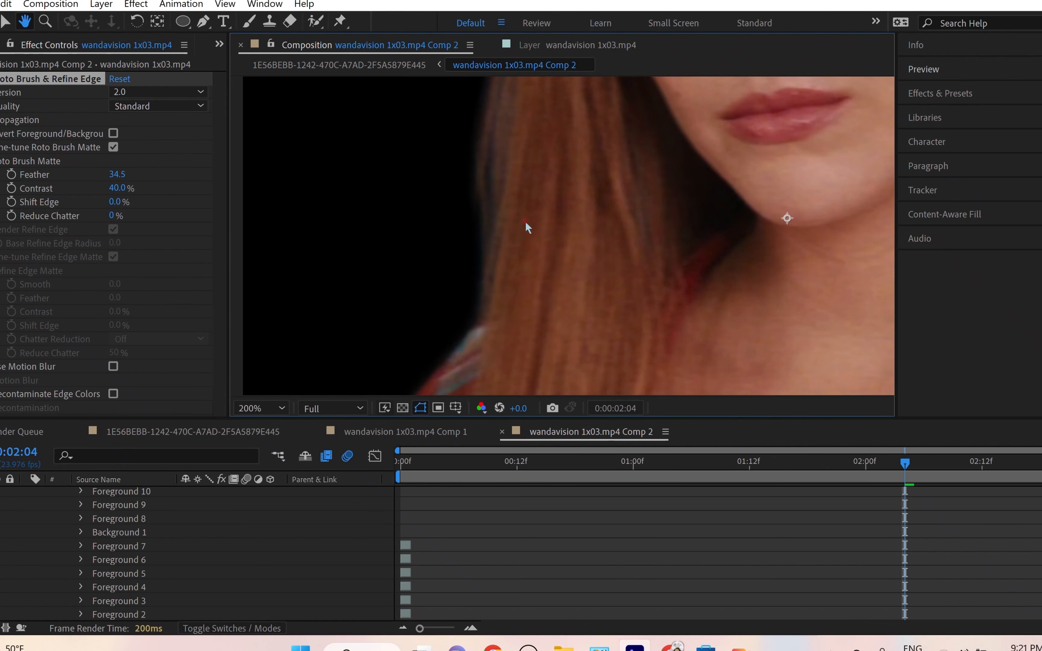
pyautogui.moveTo(116, 189); pyautogui.dragTo(7, 199)
pyautogui.click(111, 188)
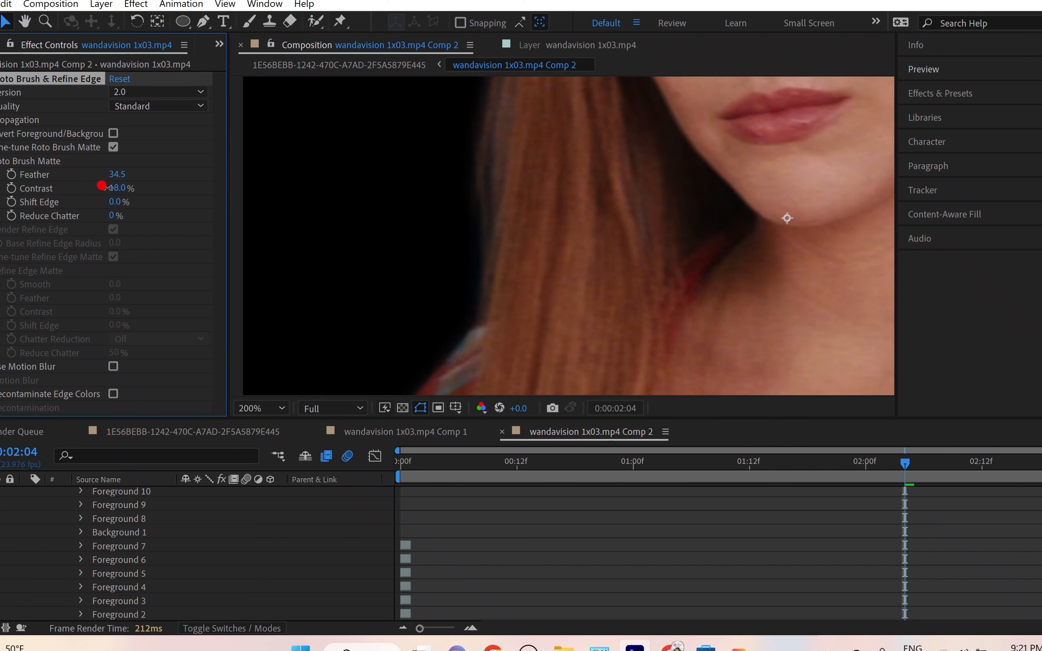
pyautogui.write('1.2')
pyautogui.press('Return')
# Step: Inspect the softened outline around Wanda's head, hair and striped shoulder with the very low contrast
pyautogui.scroll(-4, 482, 156)
pyautogui.scroll(4, 667, 151)
pyautogui.moveTo(649, 210); pyautogui.dragTo(445, 401)
pyautogui.moveTo(344, 180); pyautogui.dragTo(159, 181)
pyautogui.scroll(-1, 529, 207)
pyautogui.moveTo(540, 143); pyautogui.dragTo(532, 23)
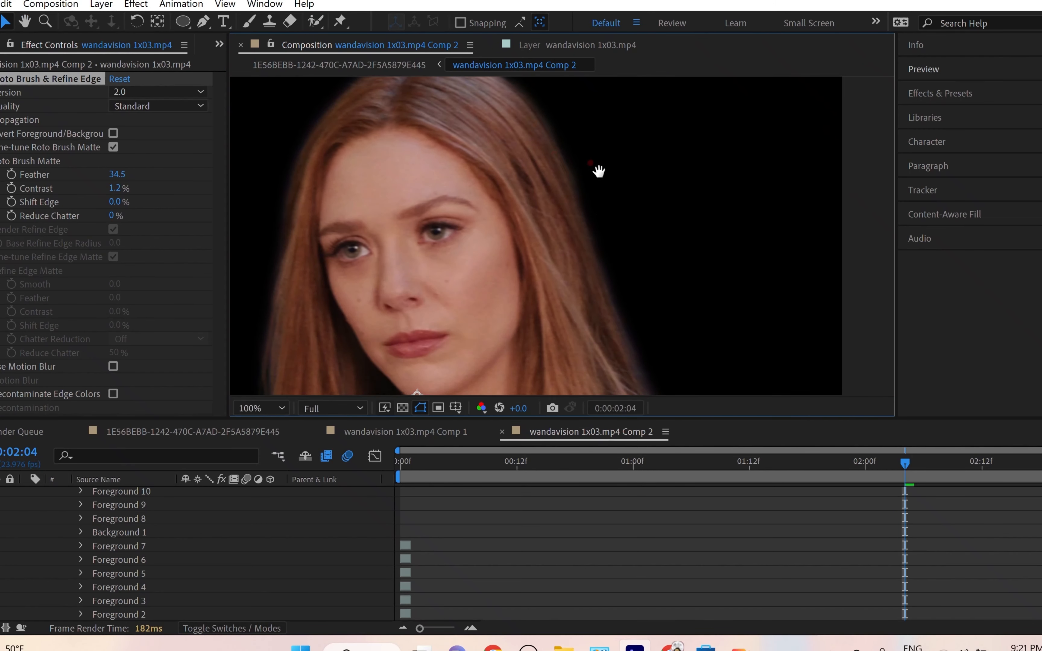
pyautogui.moveTo(635, 349); pyautogui.dragTo(584, 241)
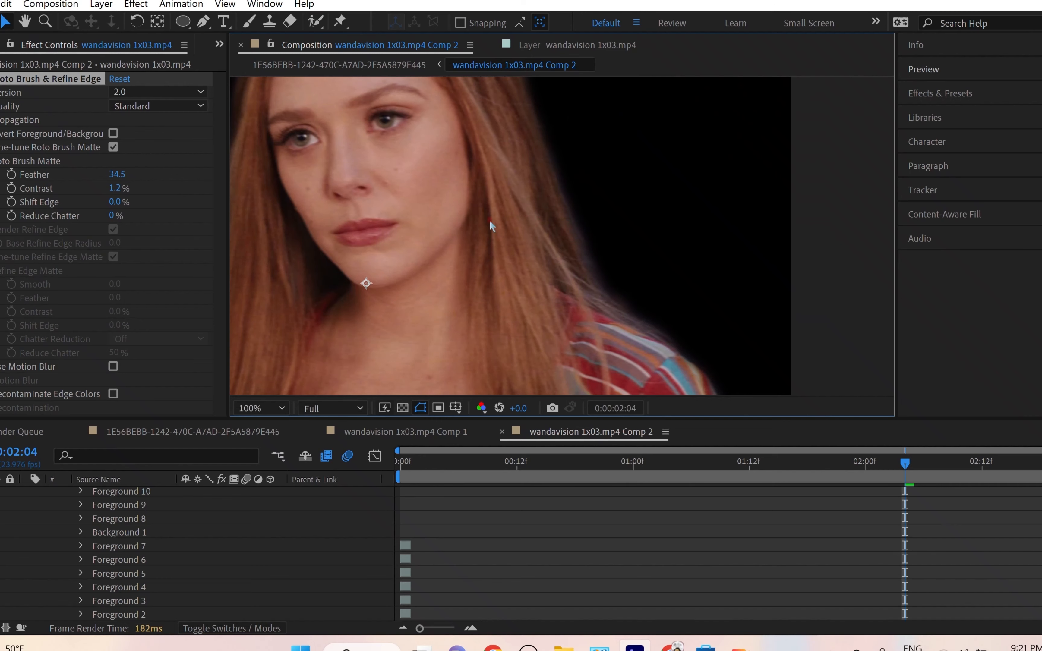
pyautogui.moveTo(472, 168); pyautogui.dragTo(554, 187)
# Step: Raise the Roto Brush Matte Contrast to 30.2%
pyautogui.moveTo(120, 189); pyautogui.dragTo(170, 184)
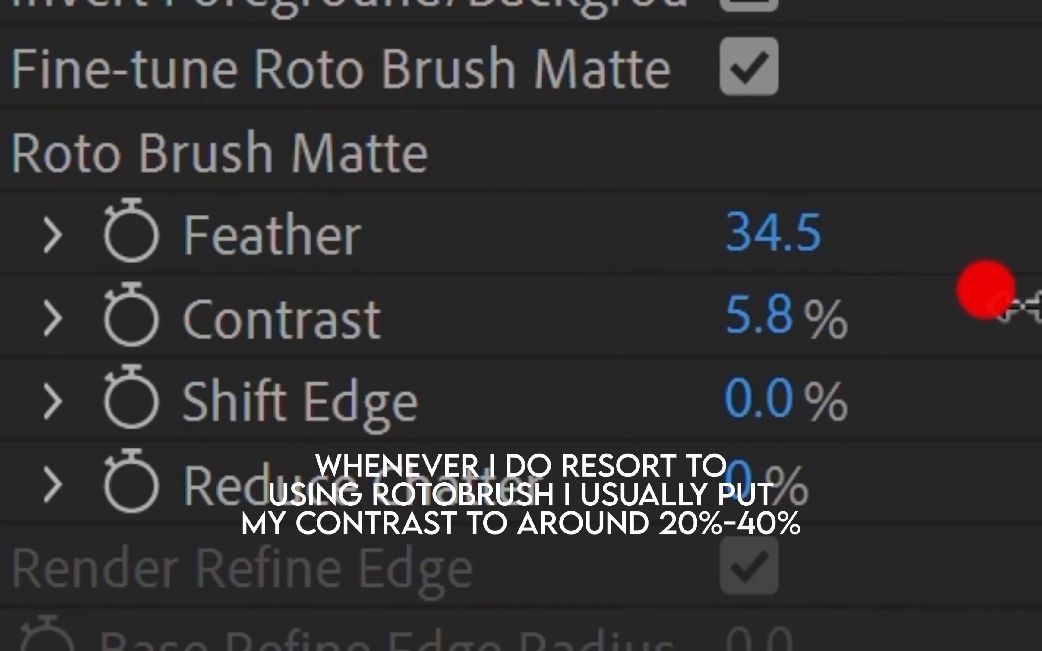
pyautogui.moveTo(759, 314); pyautogui.dragTo(1033, 314)
pyautogui.scroll(-2, 536, 162)
pyautogui.scroll(-2, 643, 161)
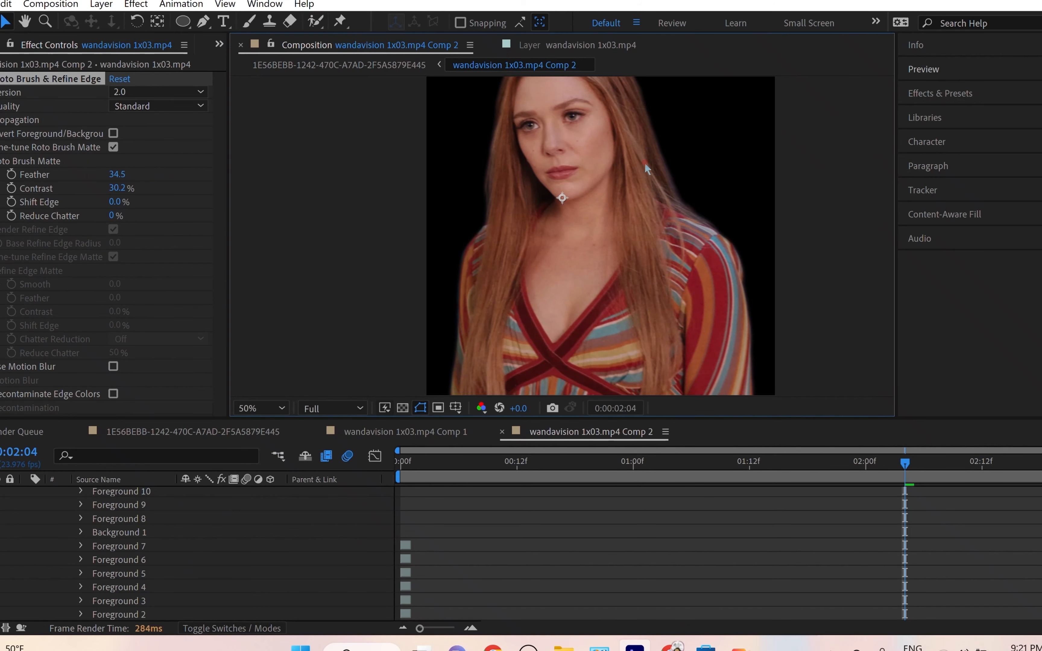
# Step: Check the hair edges at 0:00:02:04 up close and in full, and play the wandavision 1x03.mp4 Comp 2 preview
pyautogui.scroll(2, 645, 164)
pyautogui.moveTo(661, 156); pyautogui.dragTo(588, 244)
pyautogui.scroll(1, 588, 244)
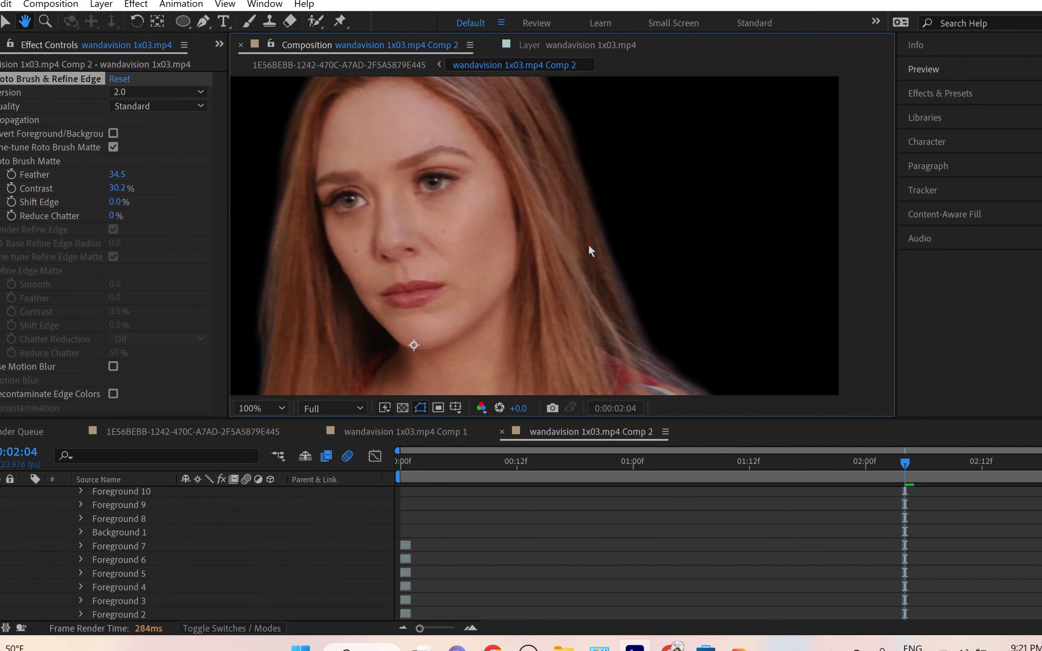
pyautogui.moveTo(619, 280); pyautogui.dragTo(640, 404)
pyautogui.scroll(-2, 600, 284)
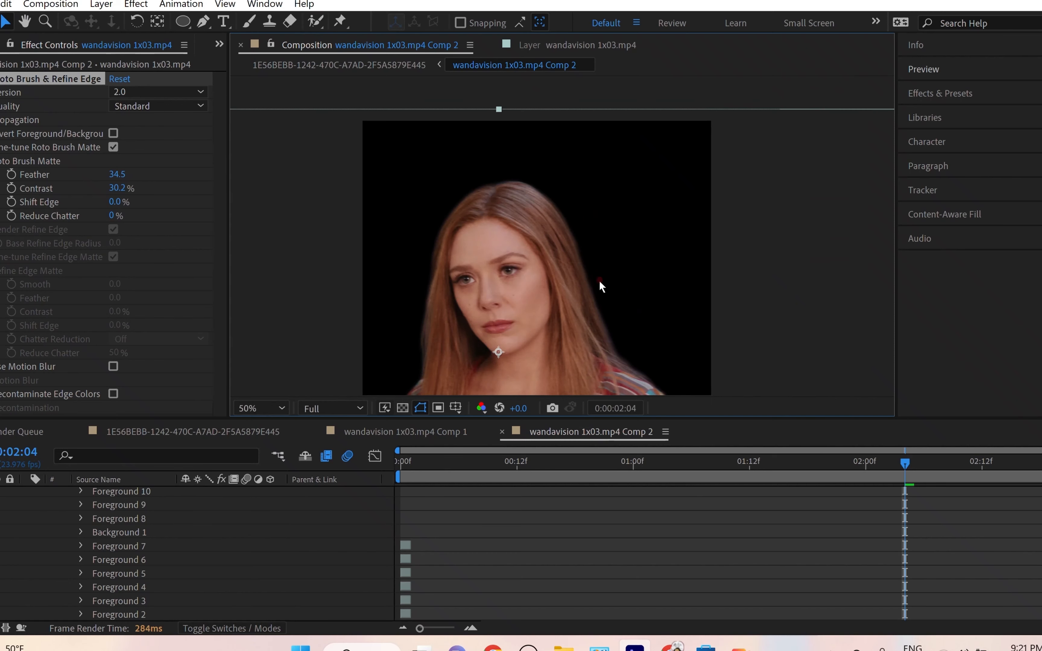
pyautogui.scroll(-2, 629, 211)
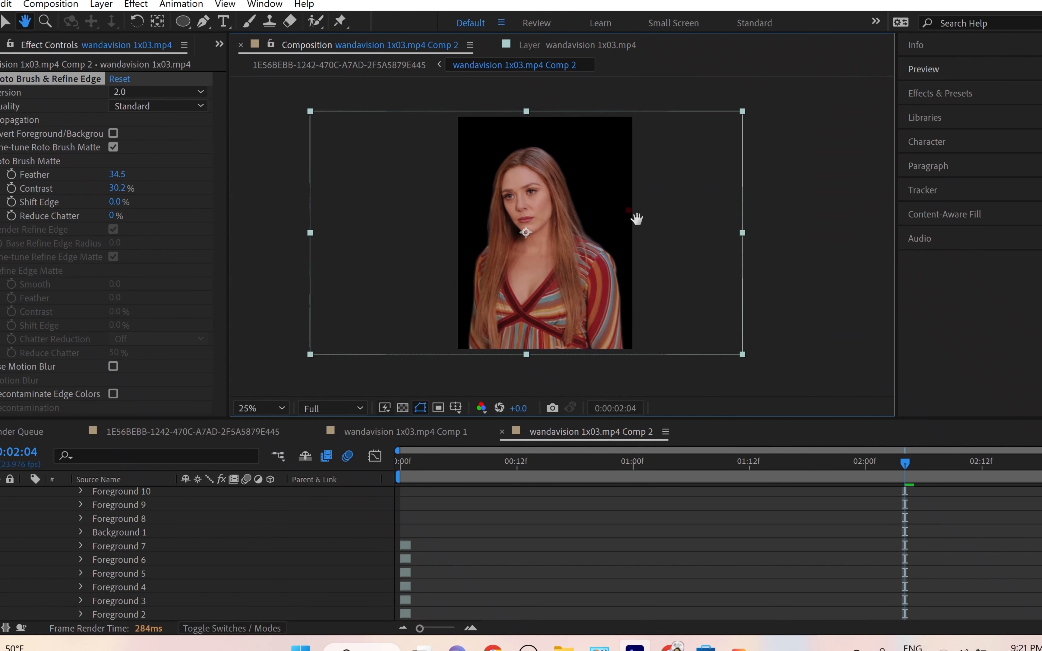
pyautogui.click(695, 304)
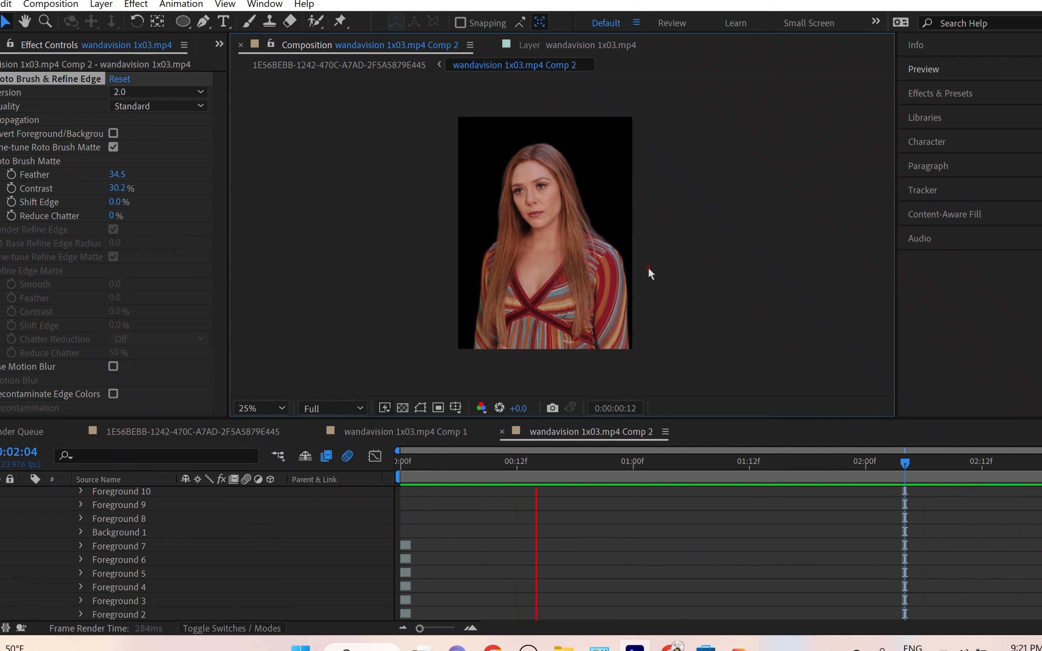
# Step: Return to the wandavision 1x03.mp4 layer view, check the Roto Brush outline, and freeze its propagation
pyautogui.click(593, 44)
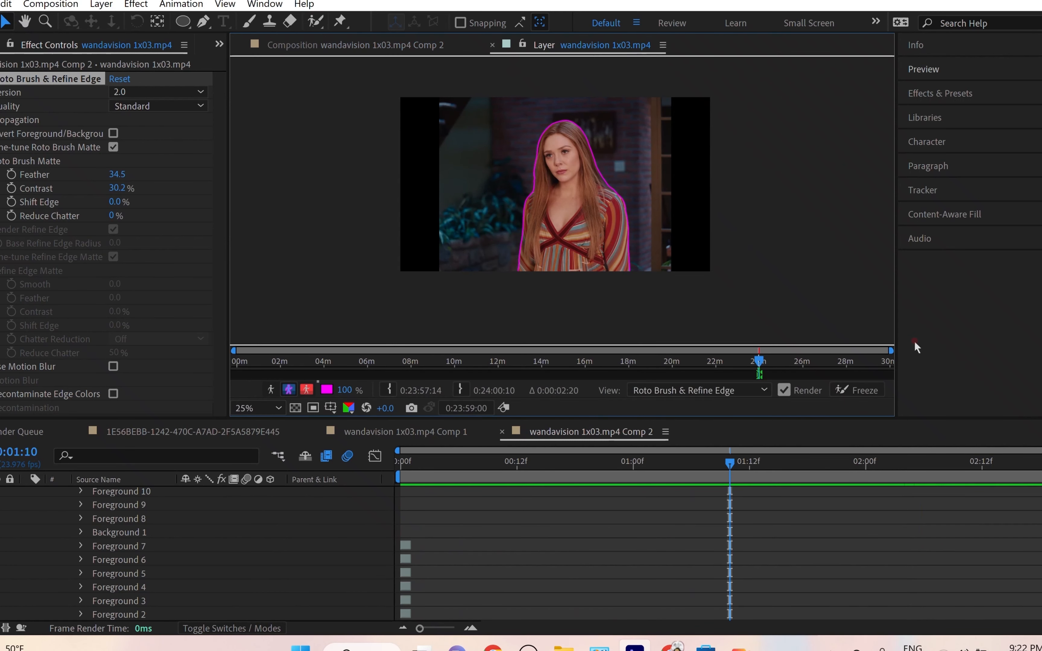
pyautogui.scroll(1, 650, 129)
pyautogui.moveTo(703, 165); pyautogui.dragTo(706, 237)
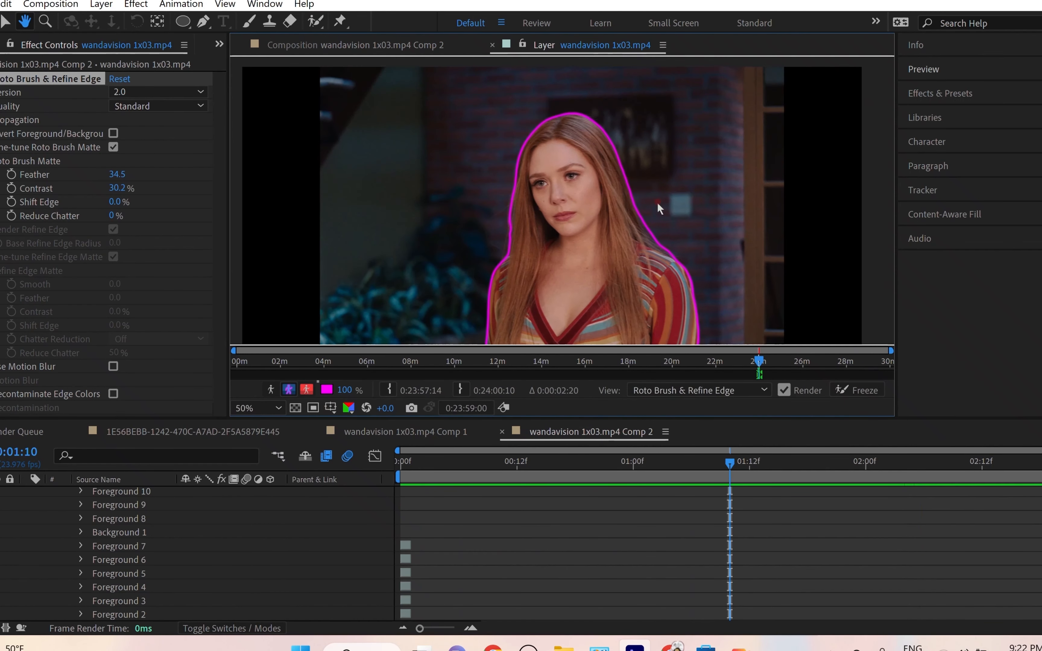
pyautogui.scroll(-1, 749, 221)
pyautogui.click(857, 390)
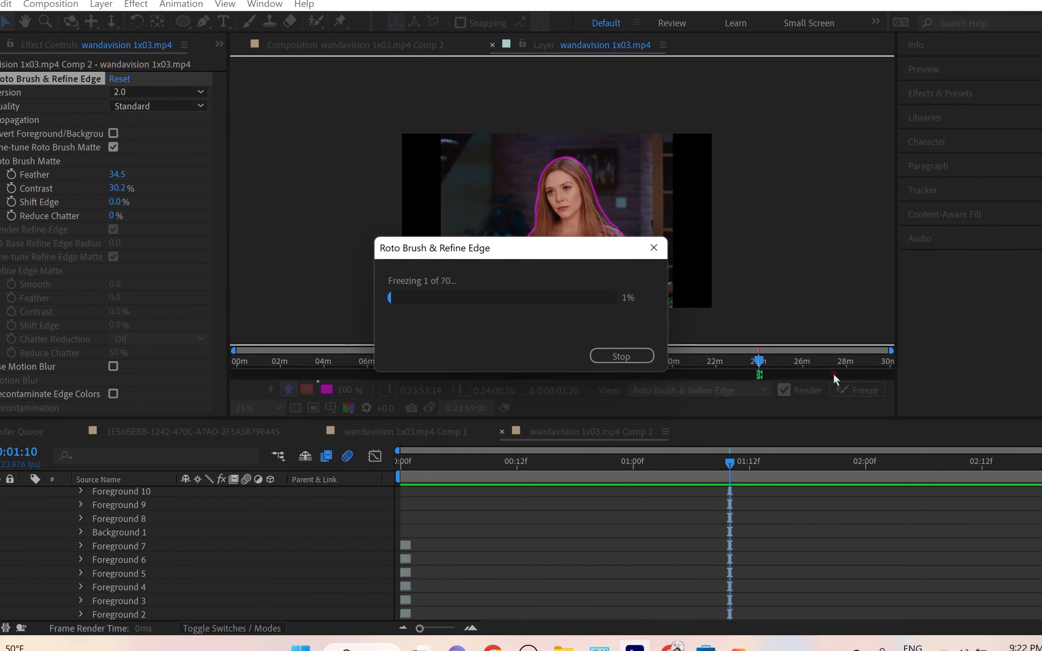
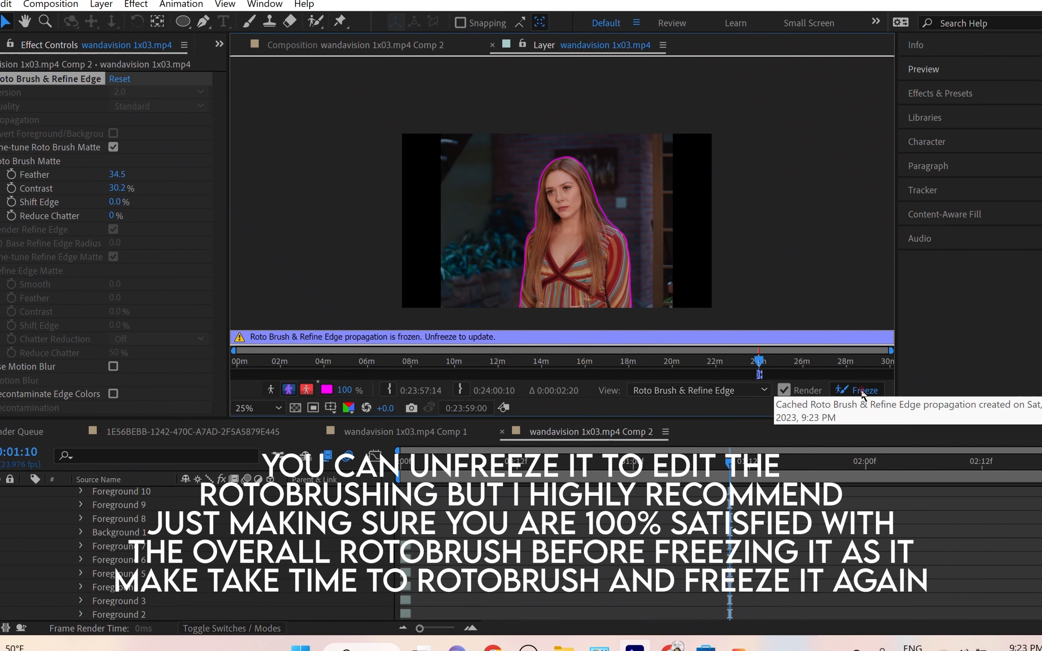
# Step: Close the layer view and play the frozen cutout in the composition from 0:00:01:10 to 0:00:02:00
pyautogui.click(492, 44)
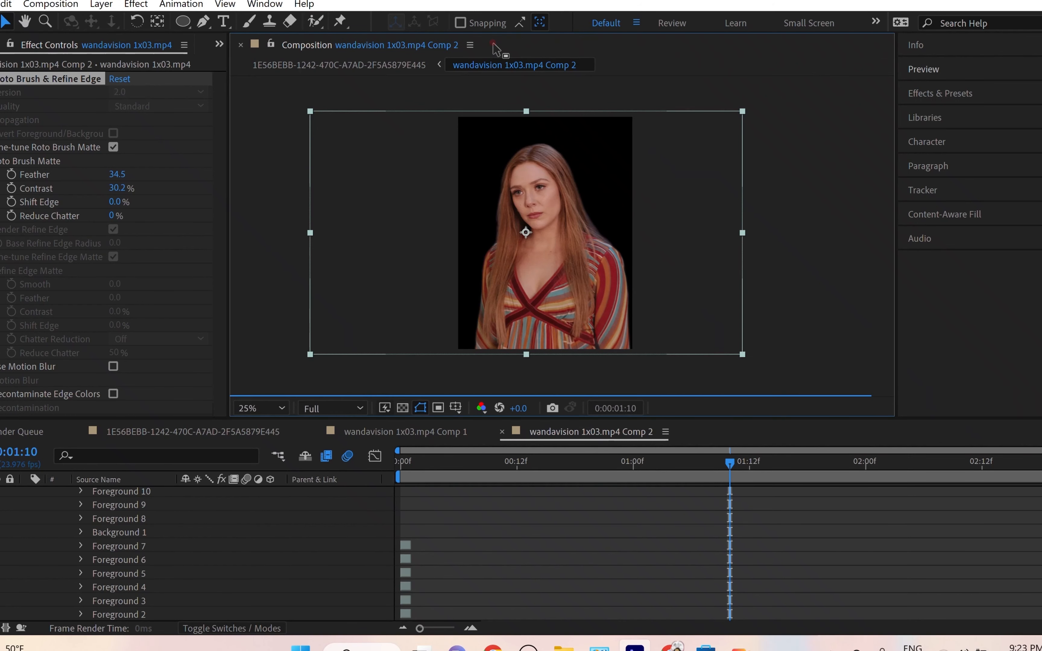
pyautogui.click(709, 397)
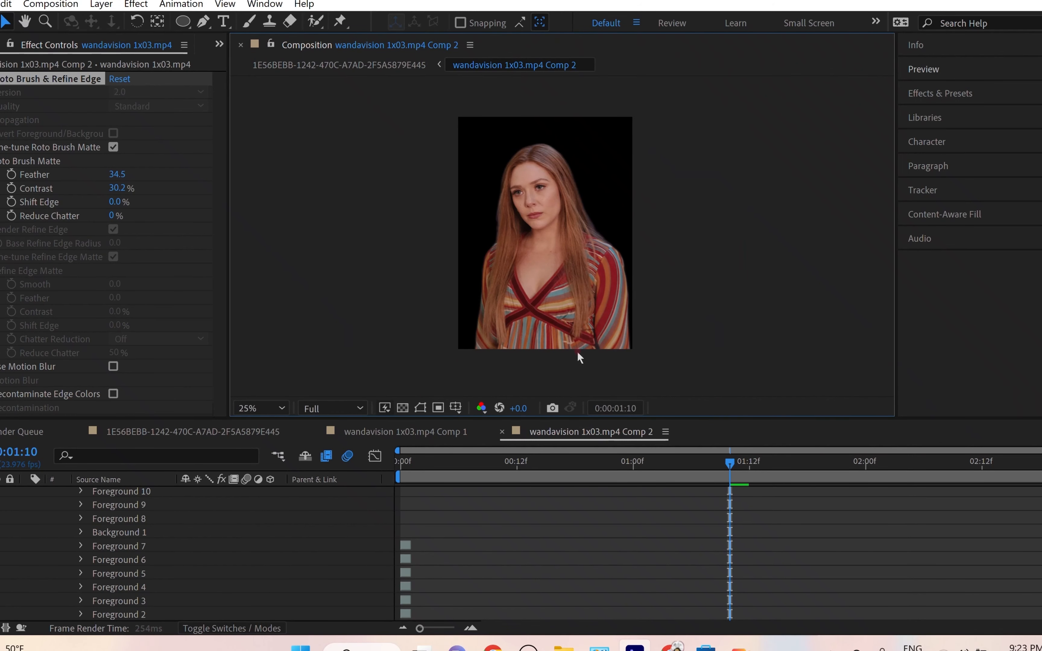
pyautogui.press('space')
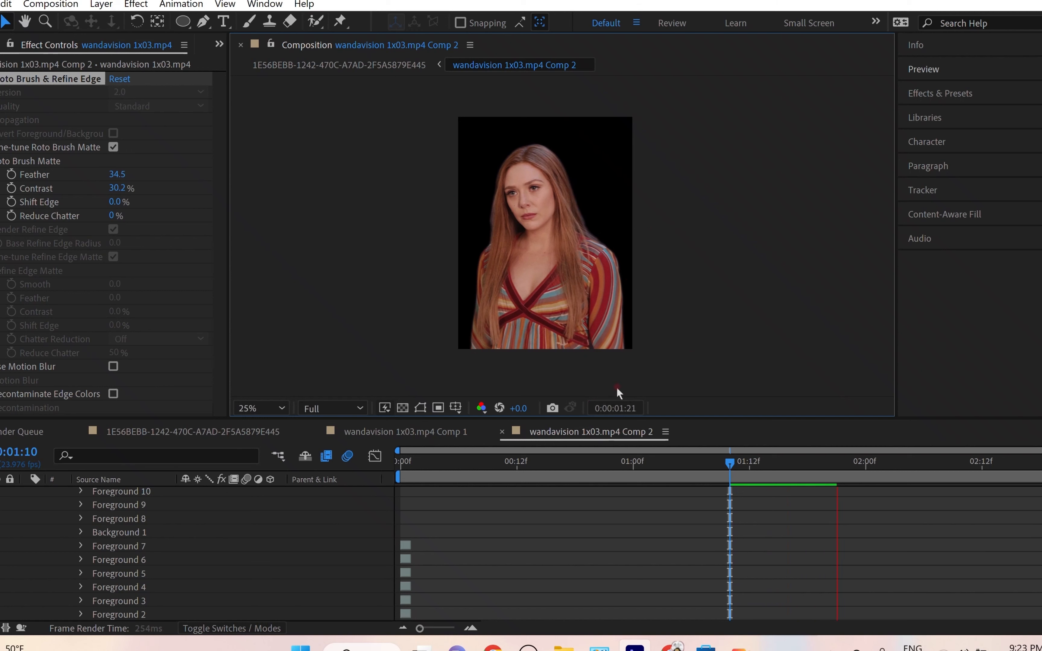
pyautogui.press('space')
# Step: Open the composition's preview resolution choices
pyautogui.click(331, 408)
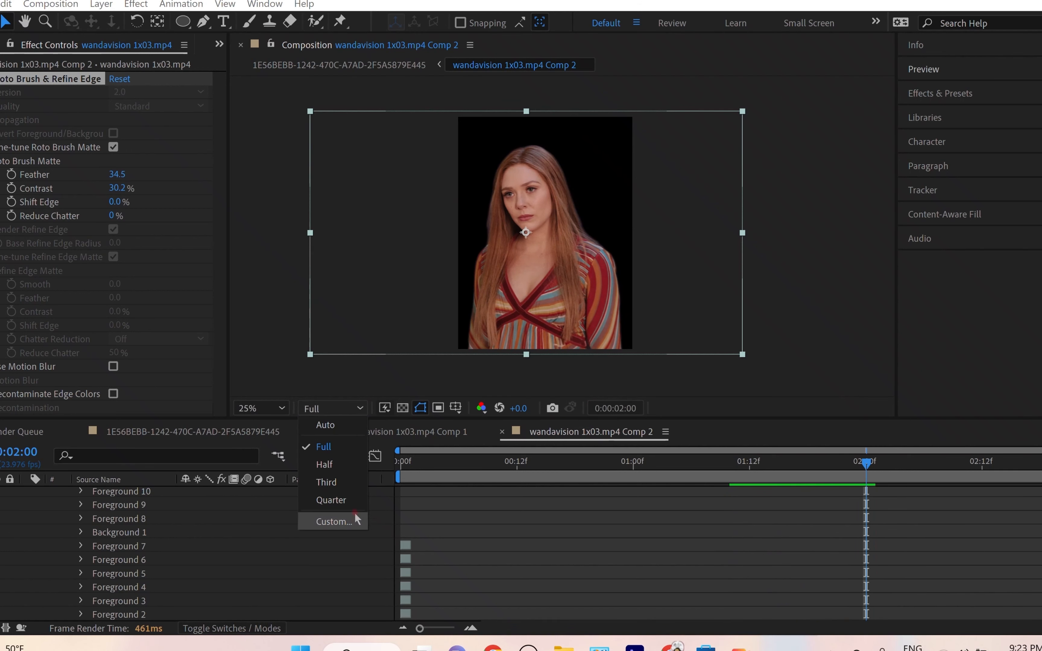